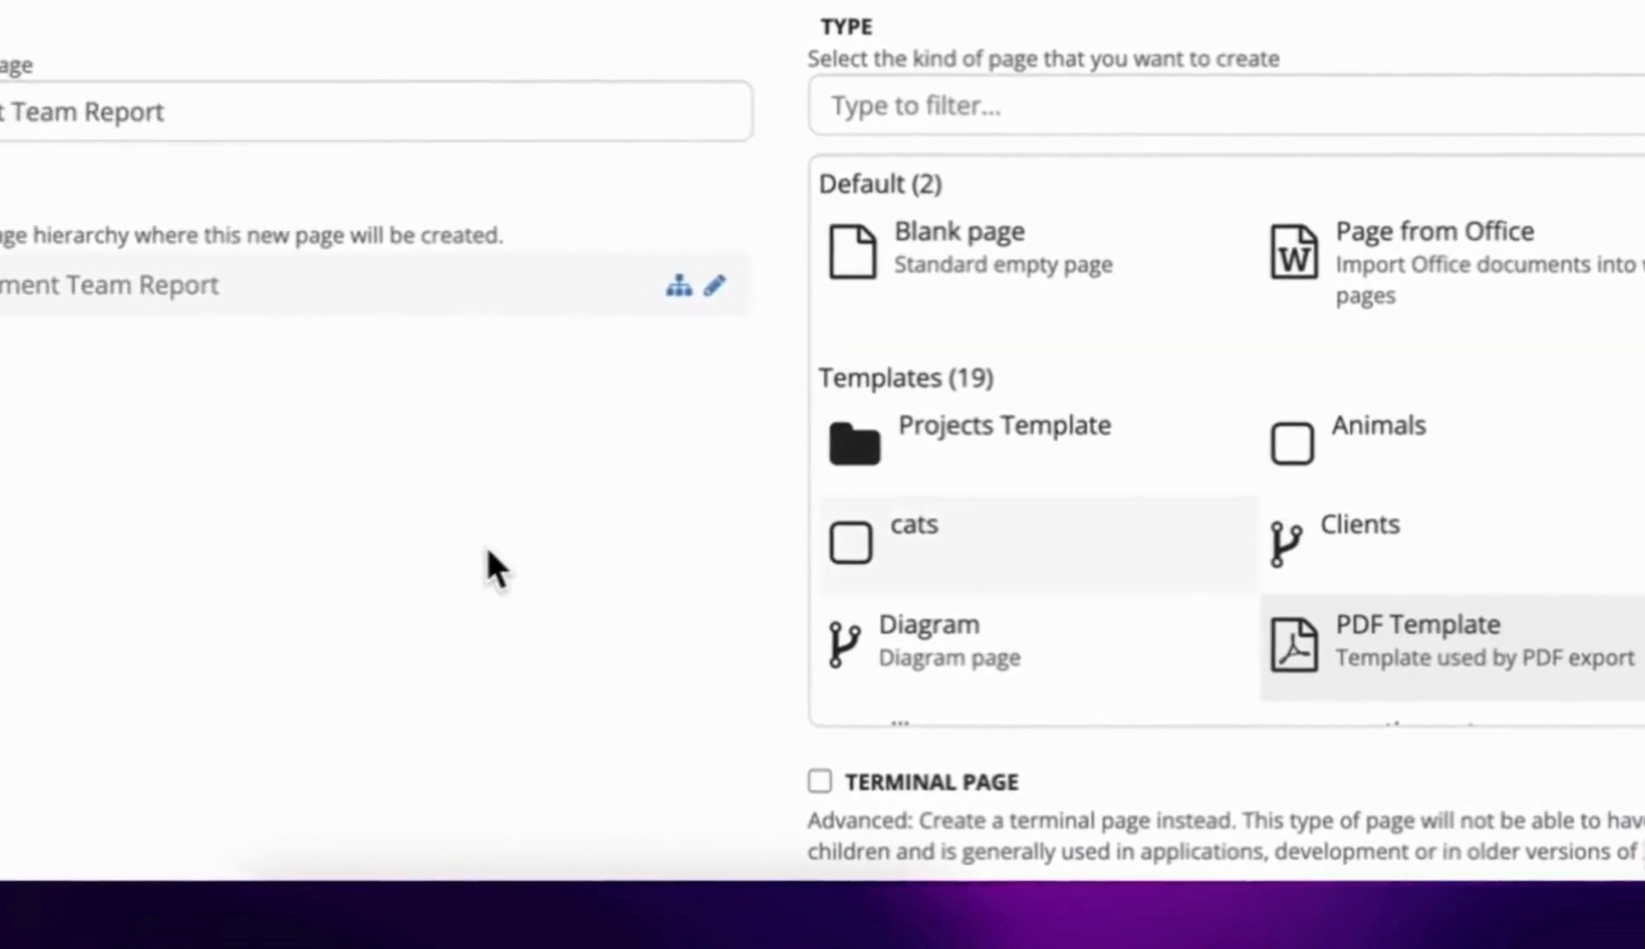
Create the Development Team Report page from the PDF Template, review its sections from cover to metadata, and save it
{"action": "left_click", "coordinate": [545, 681]}
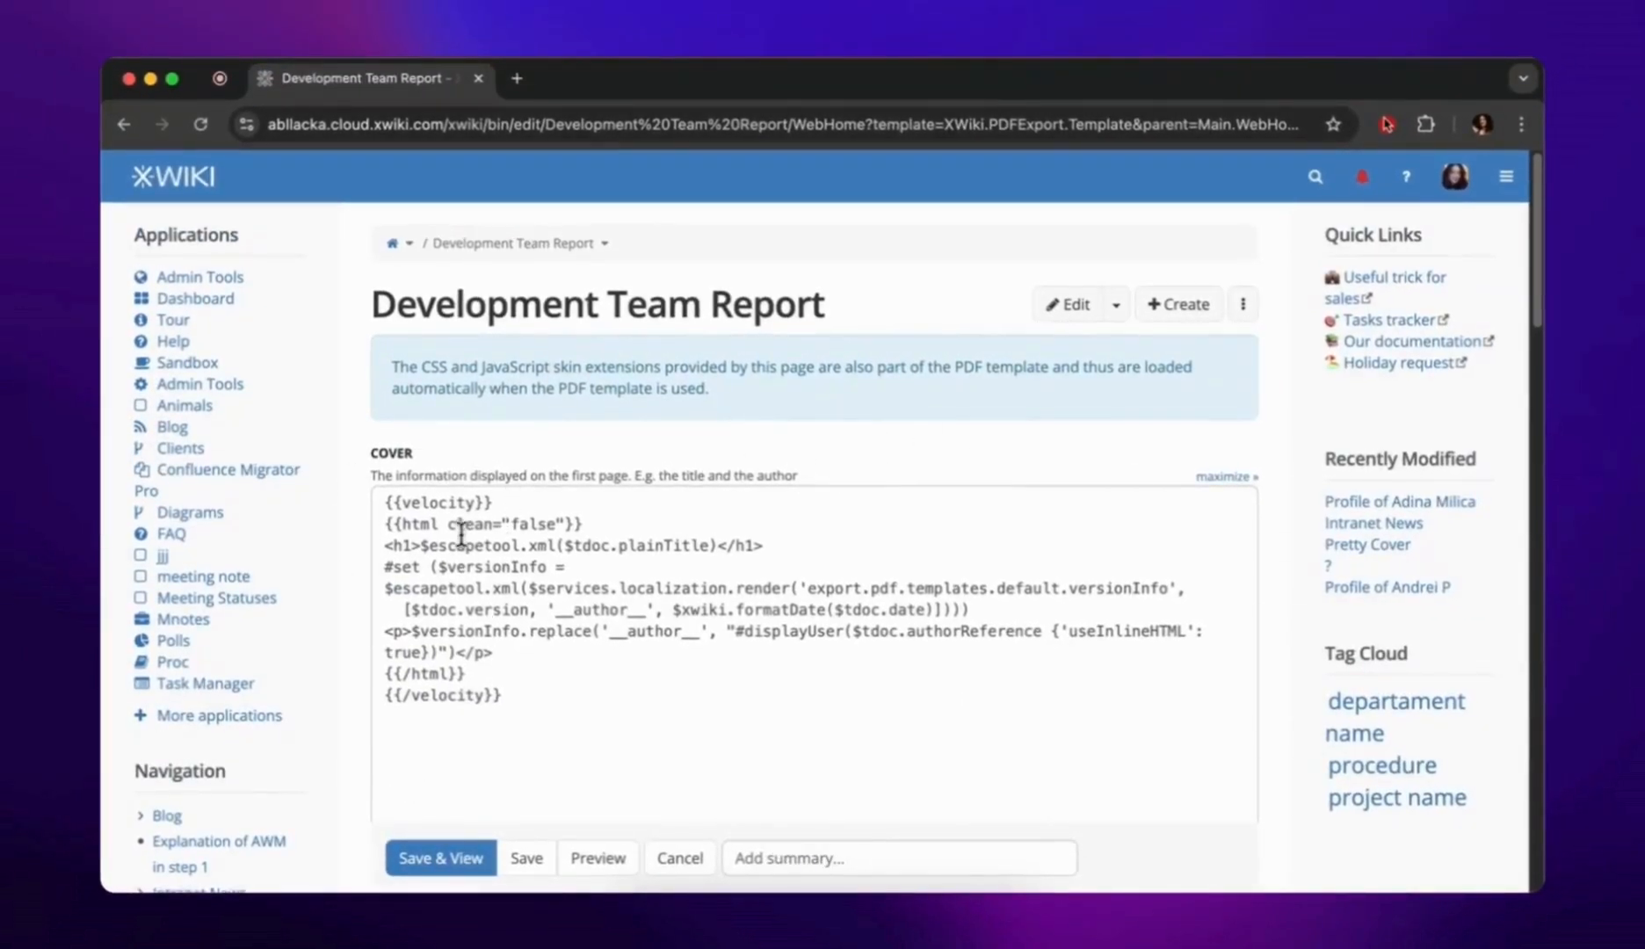
{"action": "scroll", "coordinate": [461, 534], "scroll_direction": "down", "scroll_amount": 4}
{"action": "scroll", "coordinate": [462, 535], "scroll_direction": "down", "scroll_amount": 3}
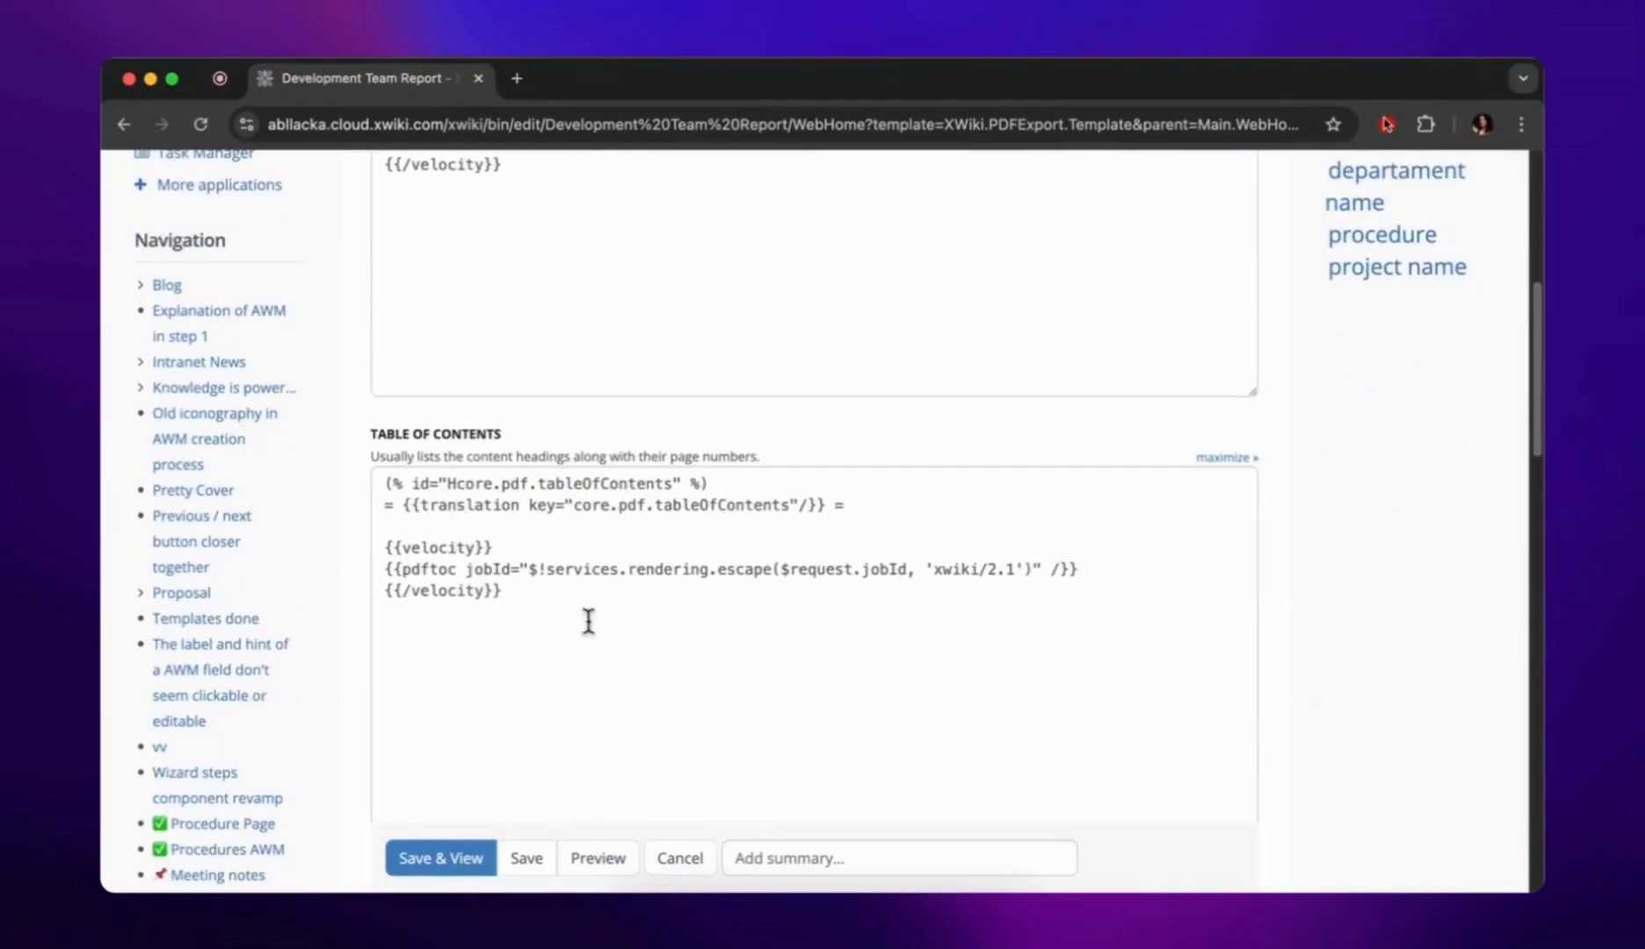
{"action": "scroll", "coordinate": [744, 633], "scroll_direction": "down", "scroll_amount": 8}
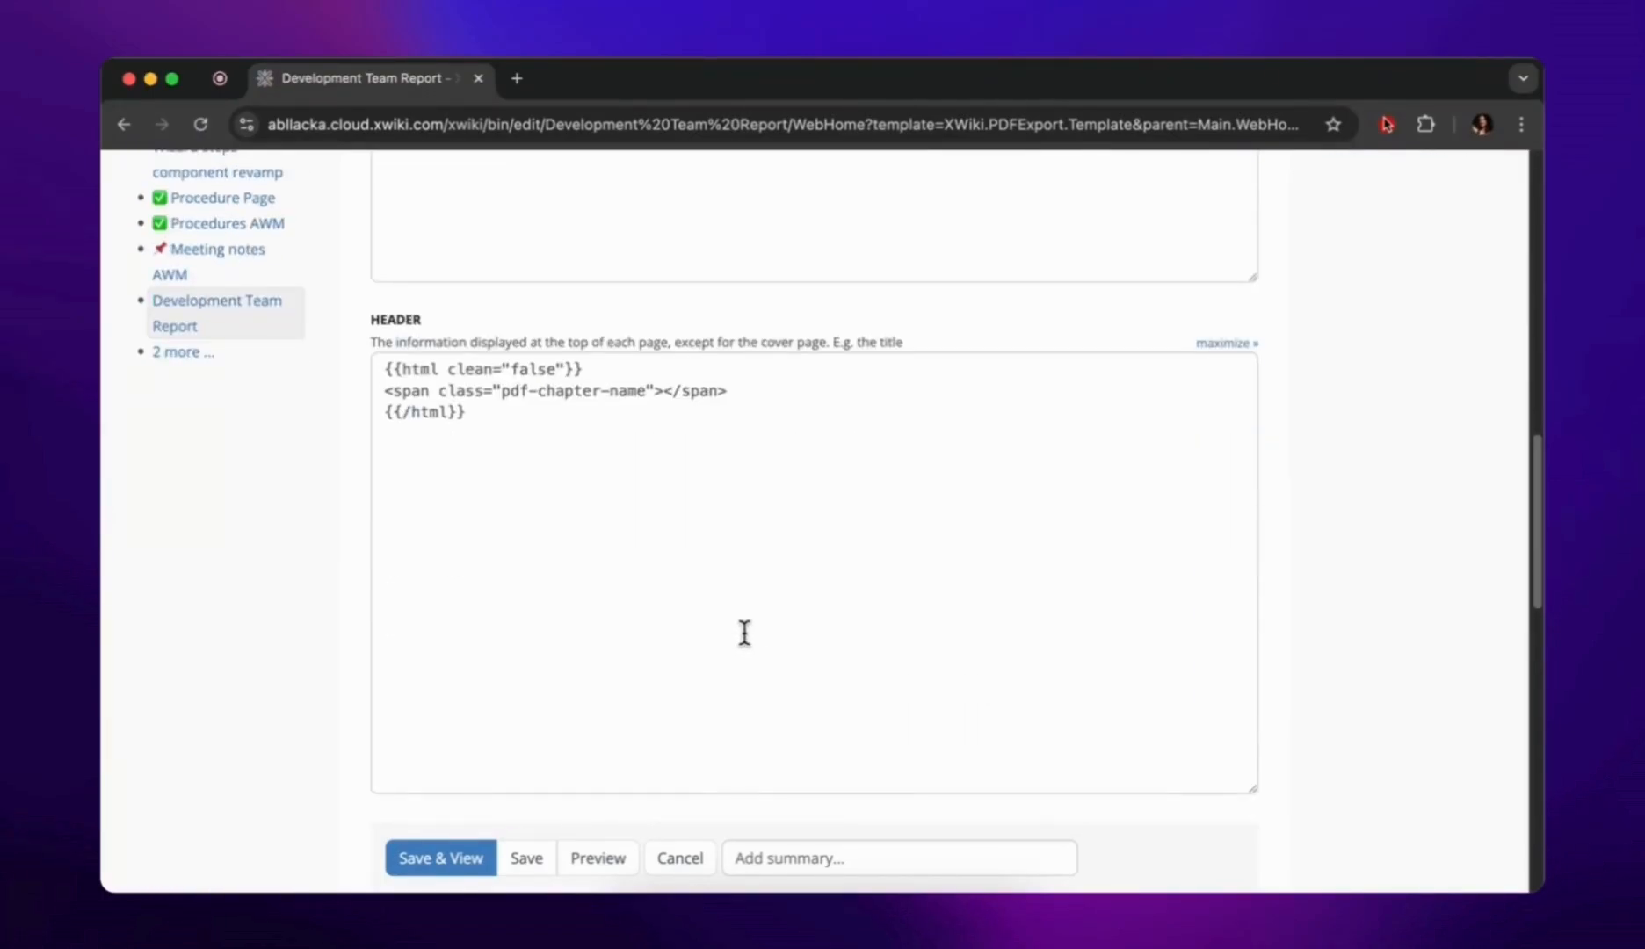
{"action": "scroll", "coordinate": [744, 632], "scroll_direction": "down", "scroll_amount": 7}
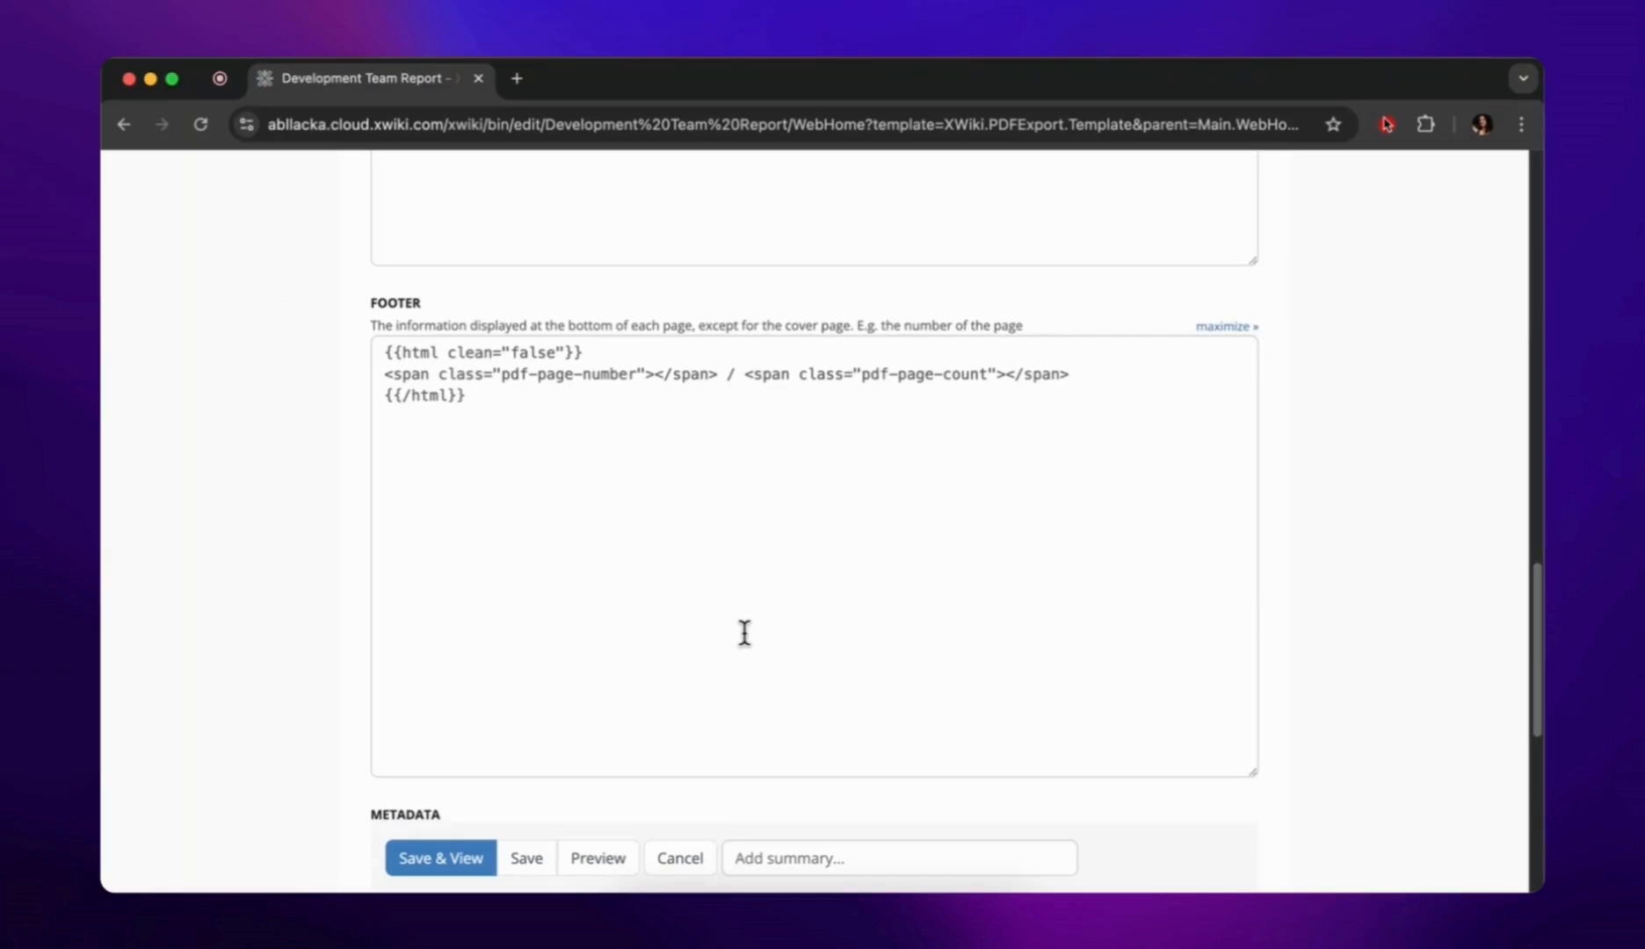
{"action": "scroll", "coordinate": [744, 633], "scroll_direction": "down", "scroll_amount": 7}
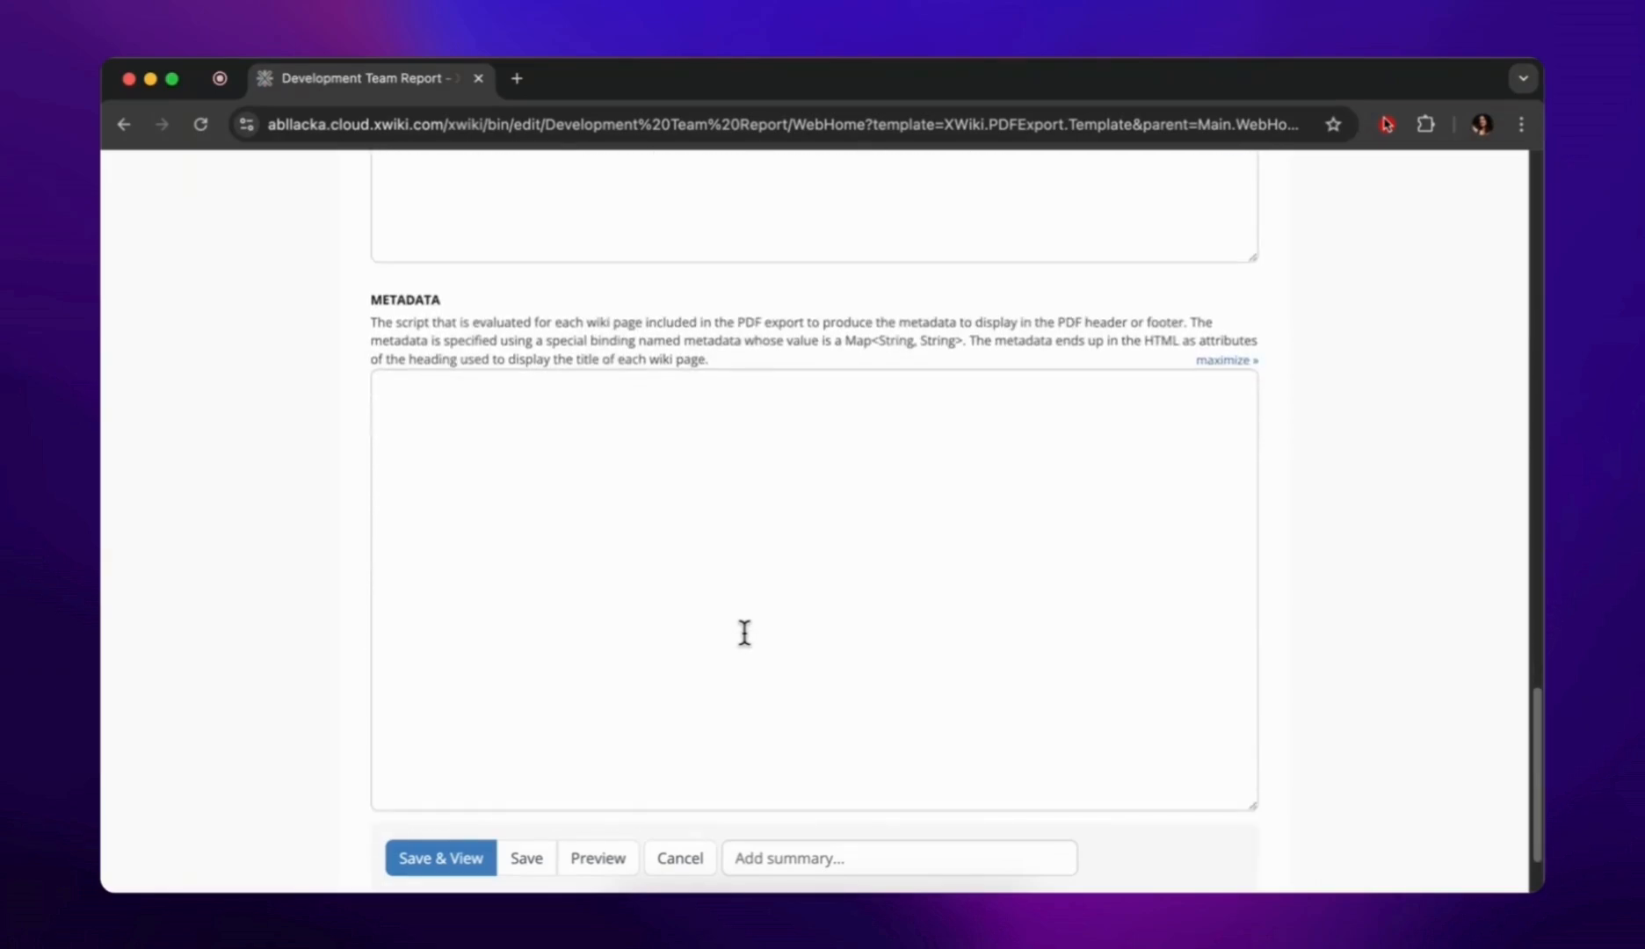
{"action": "scroll", "coordinate": [662, 674], "scroll_direction": "down", "scroll_amount": 2}
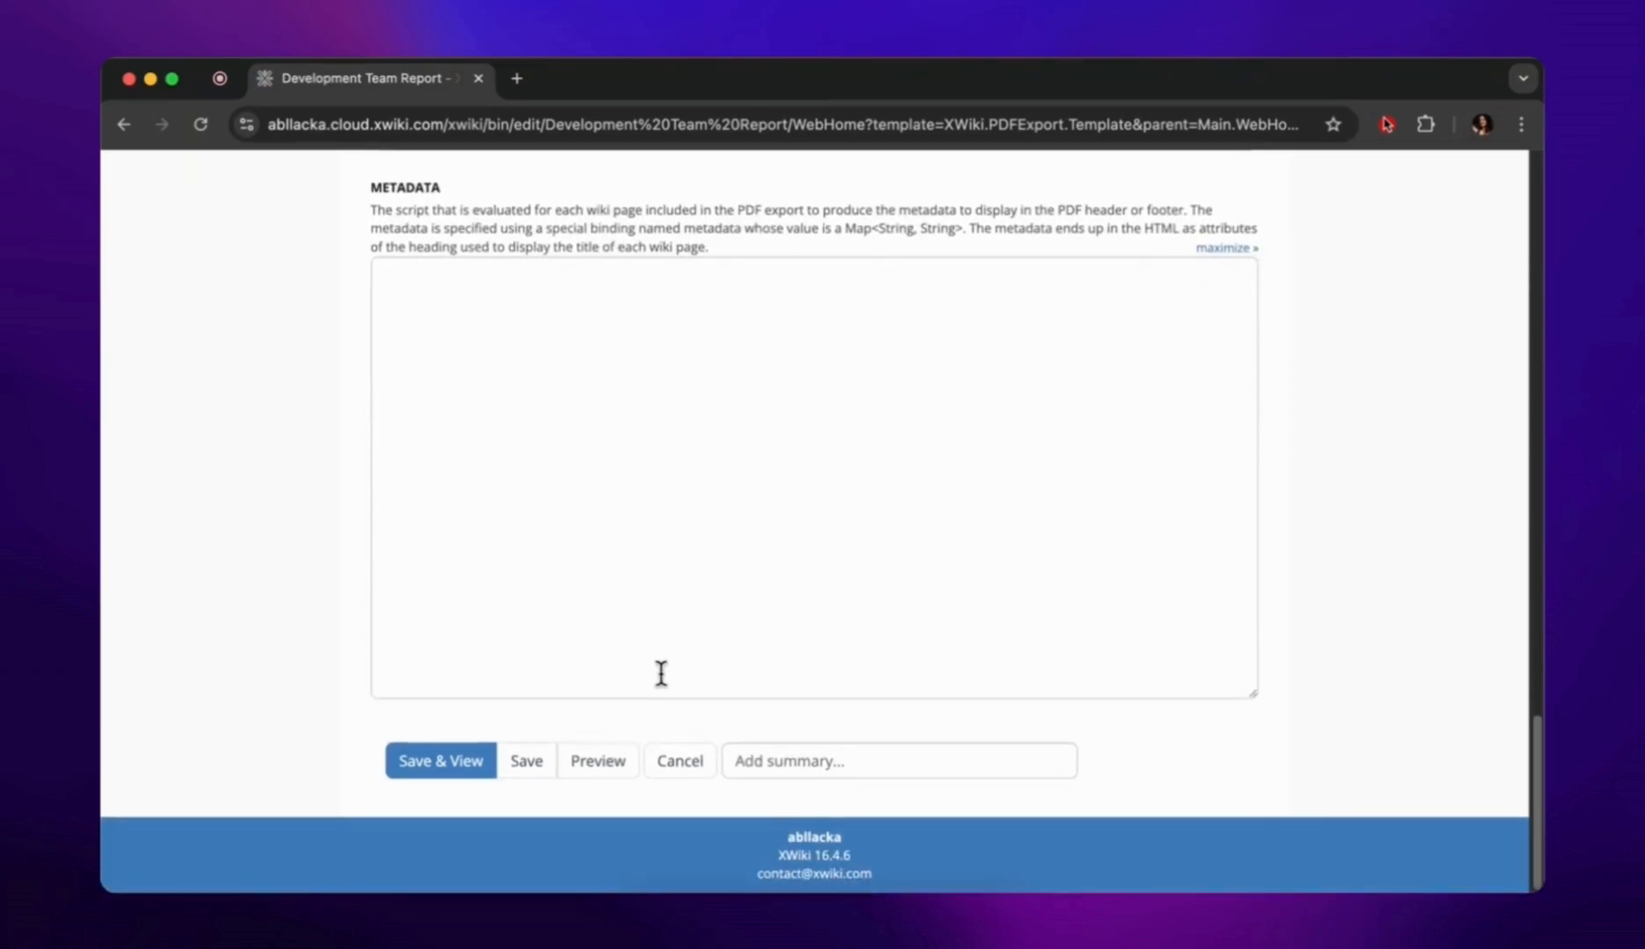
{"action": "left_click", "coordinate": [454, 764]}
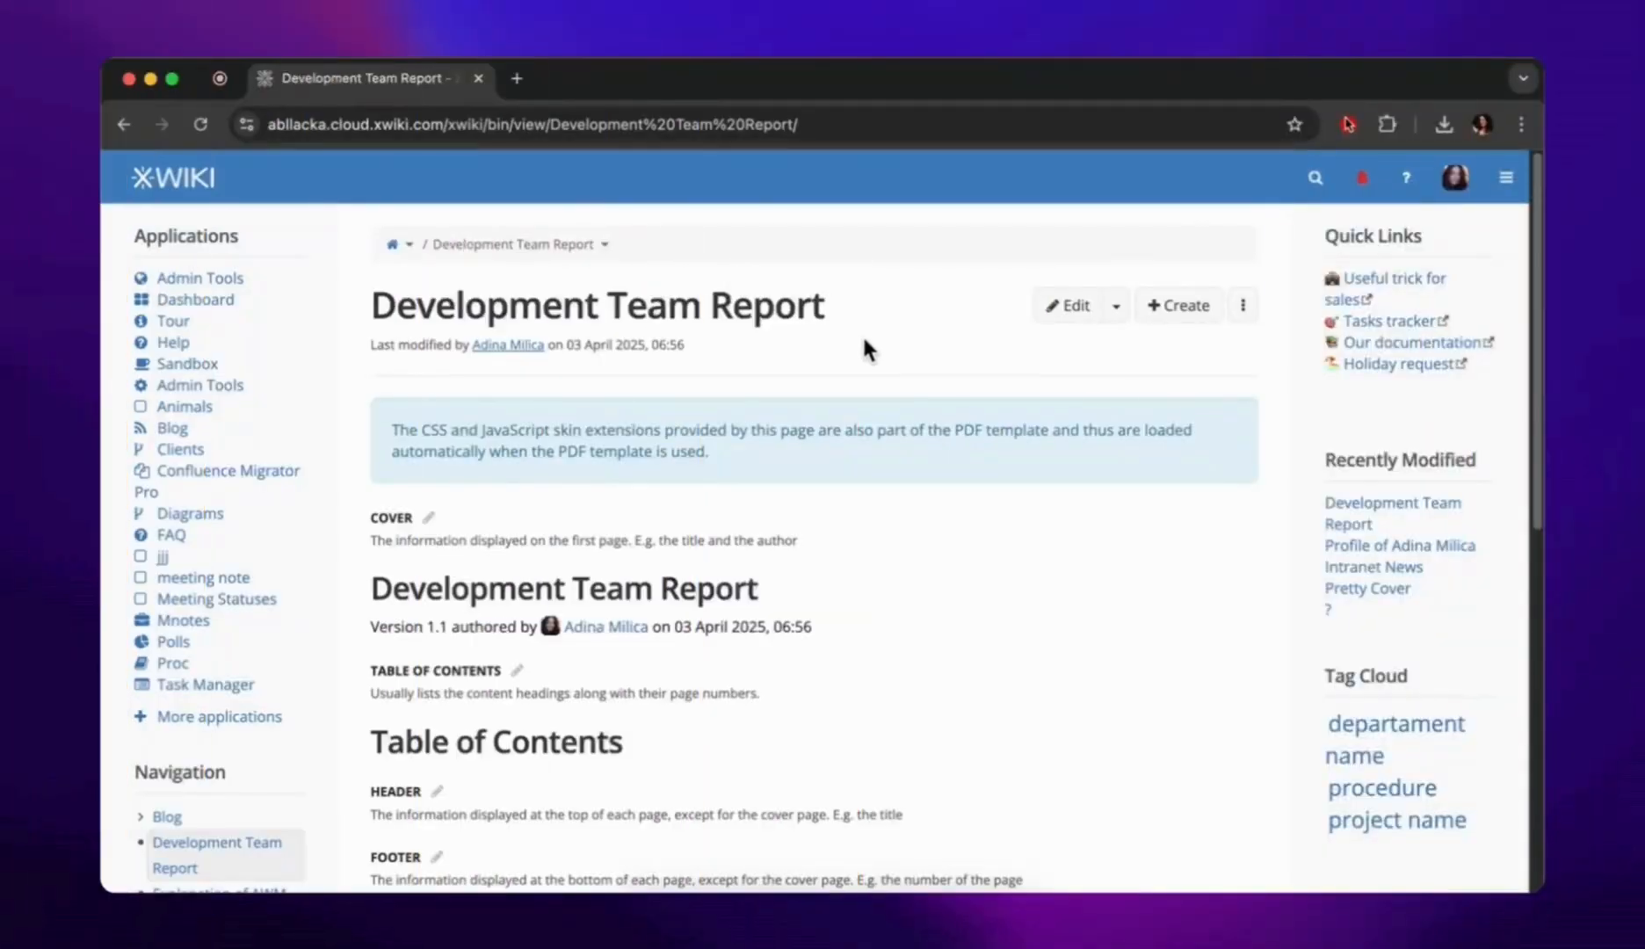
Check which templates the PDF export options offer for the "Old iconography in AWM creation process" page, without exporting it
{"action": "scroll", "coordinate": [873, 344], "scroll_direction": "down", "scroll_amount": 5}
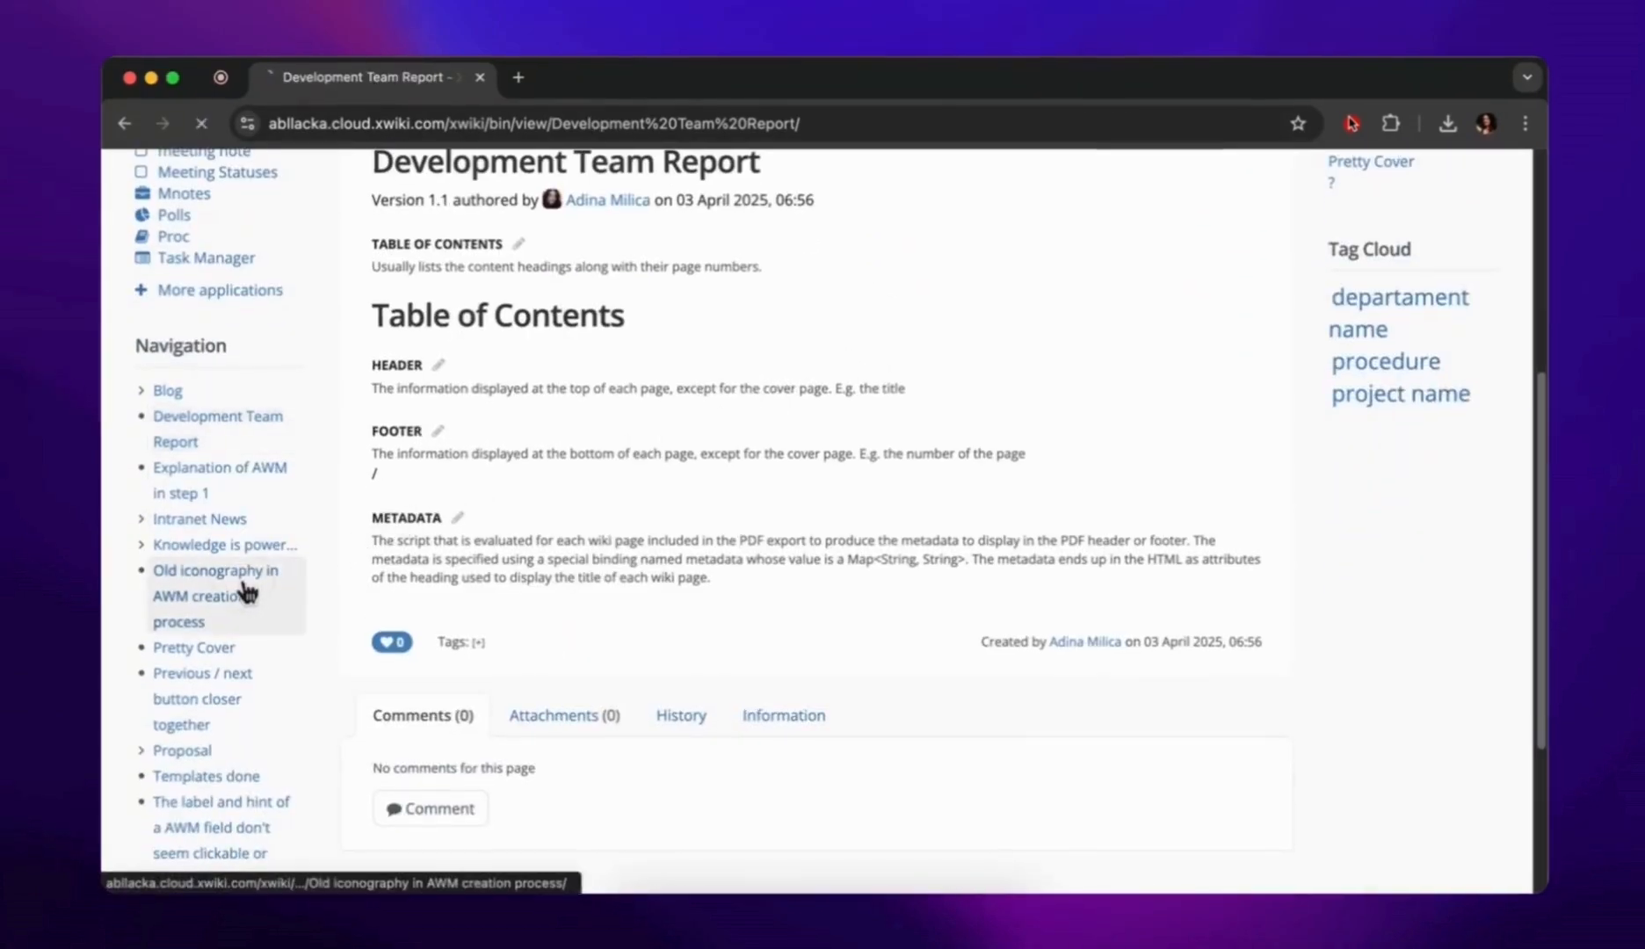
{"action": "left_click", "coordinate": [251, 576]}
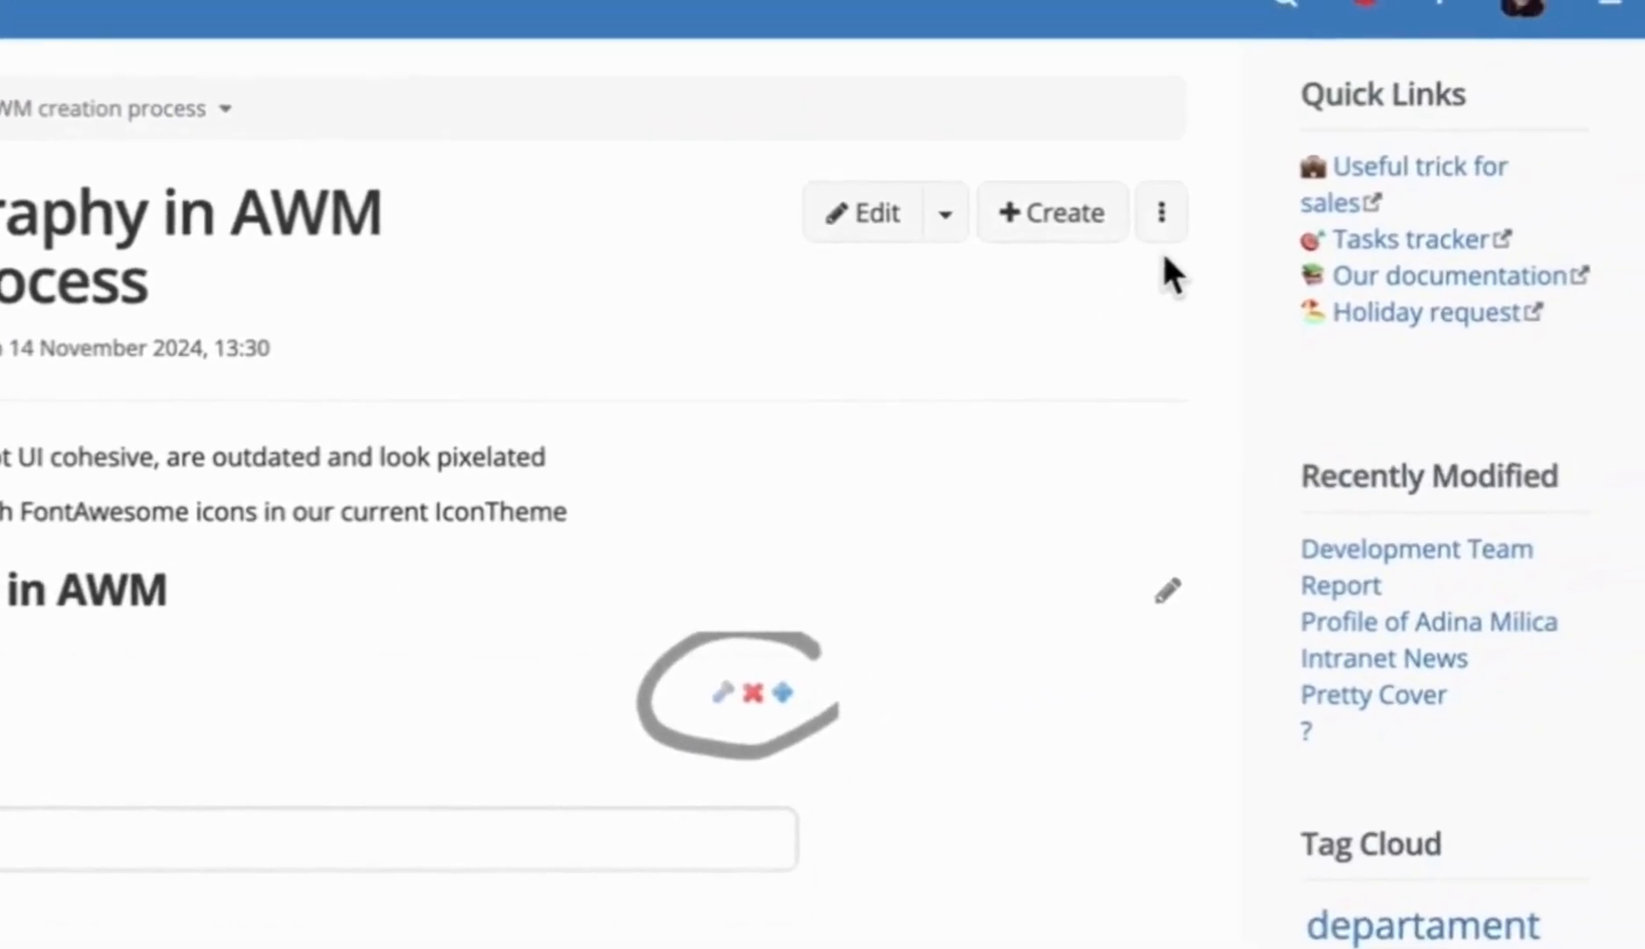
{"action": "left_click", "coordinate": [1079, 248]}
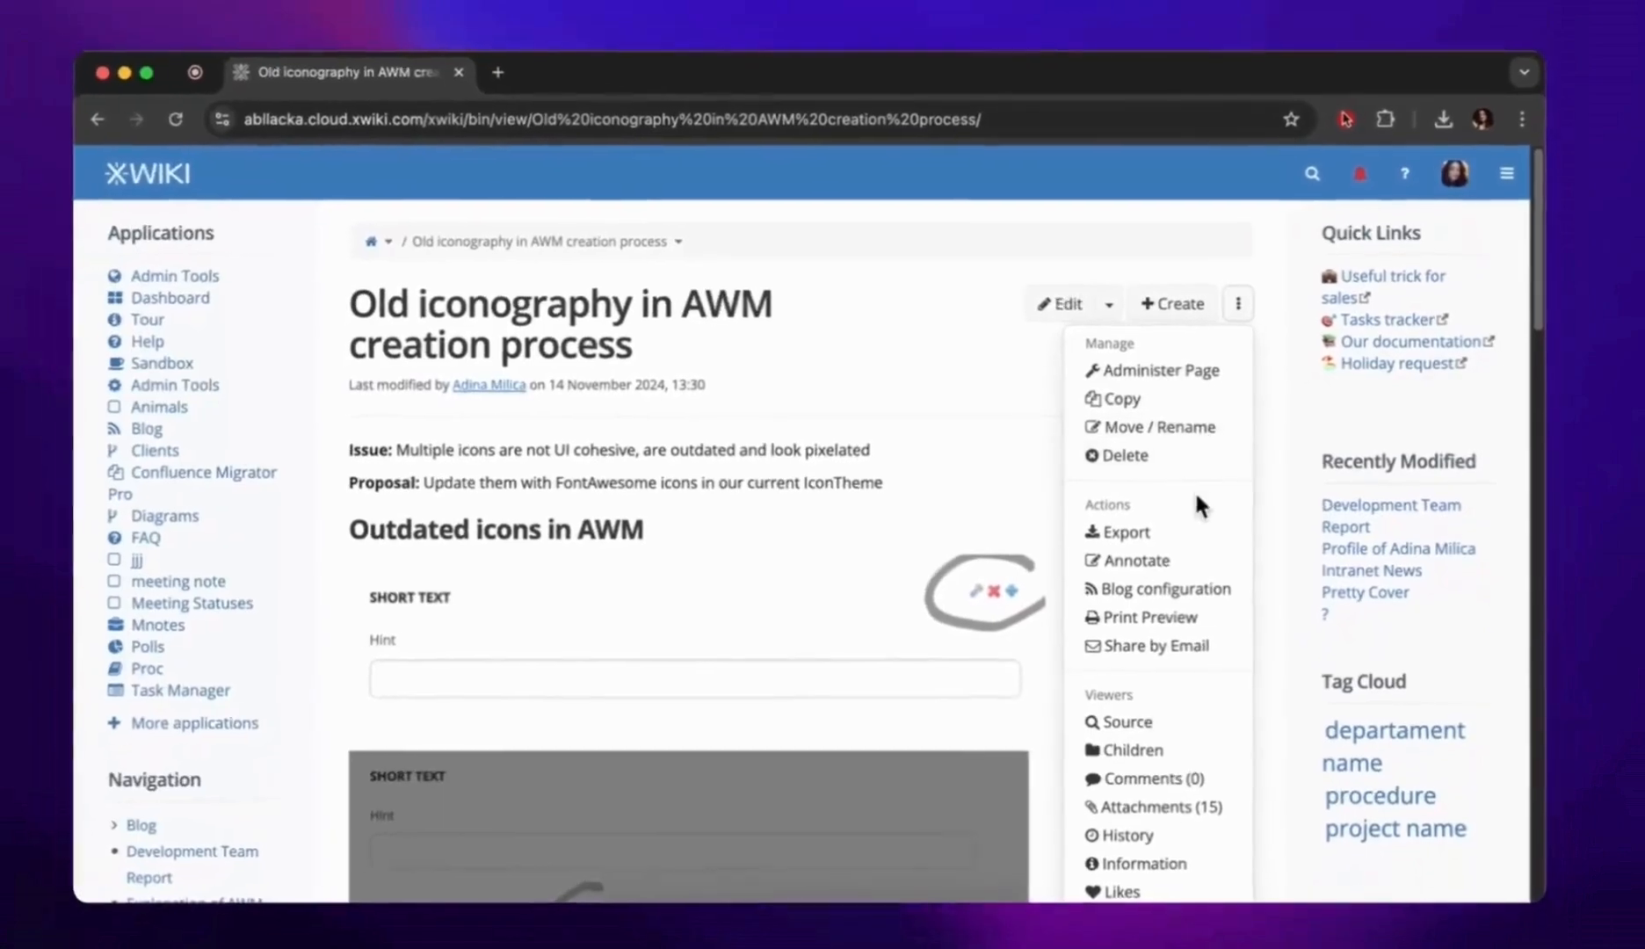
{"action": "left_click", "coordinate": [882, 630]}
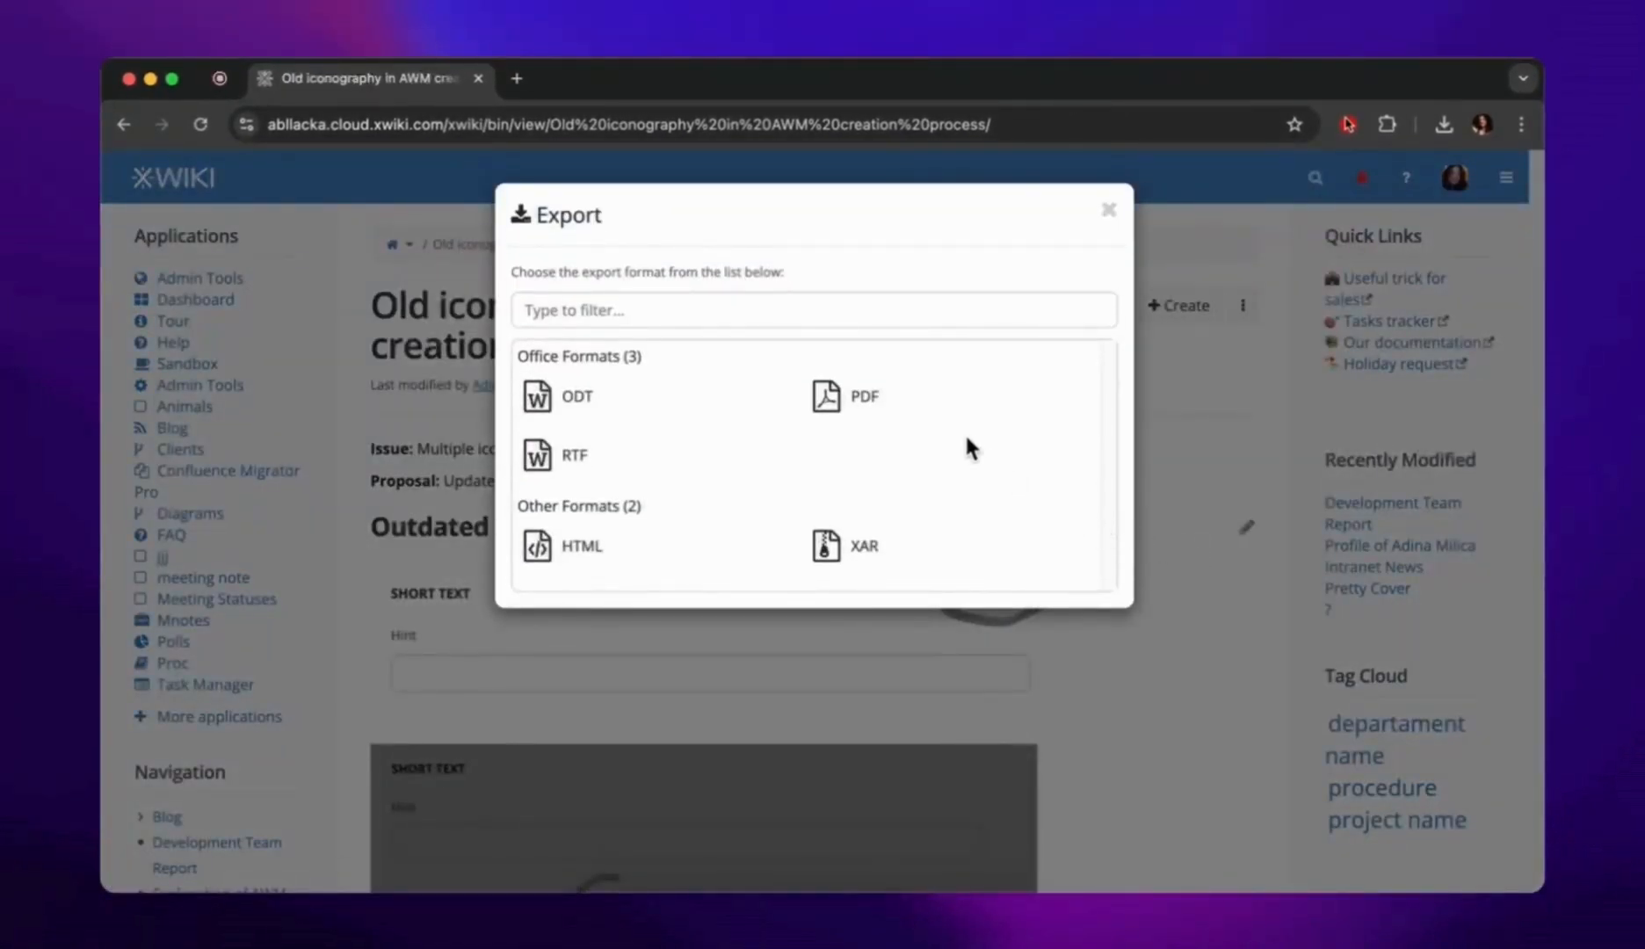
{"action": "left_click", "coordinate": [906, 400]}
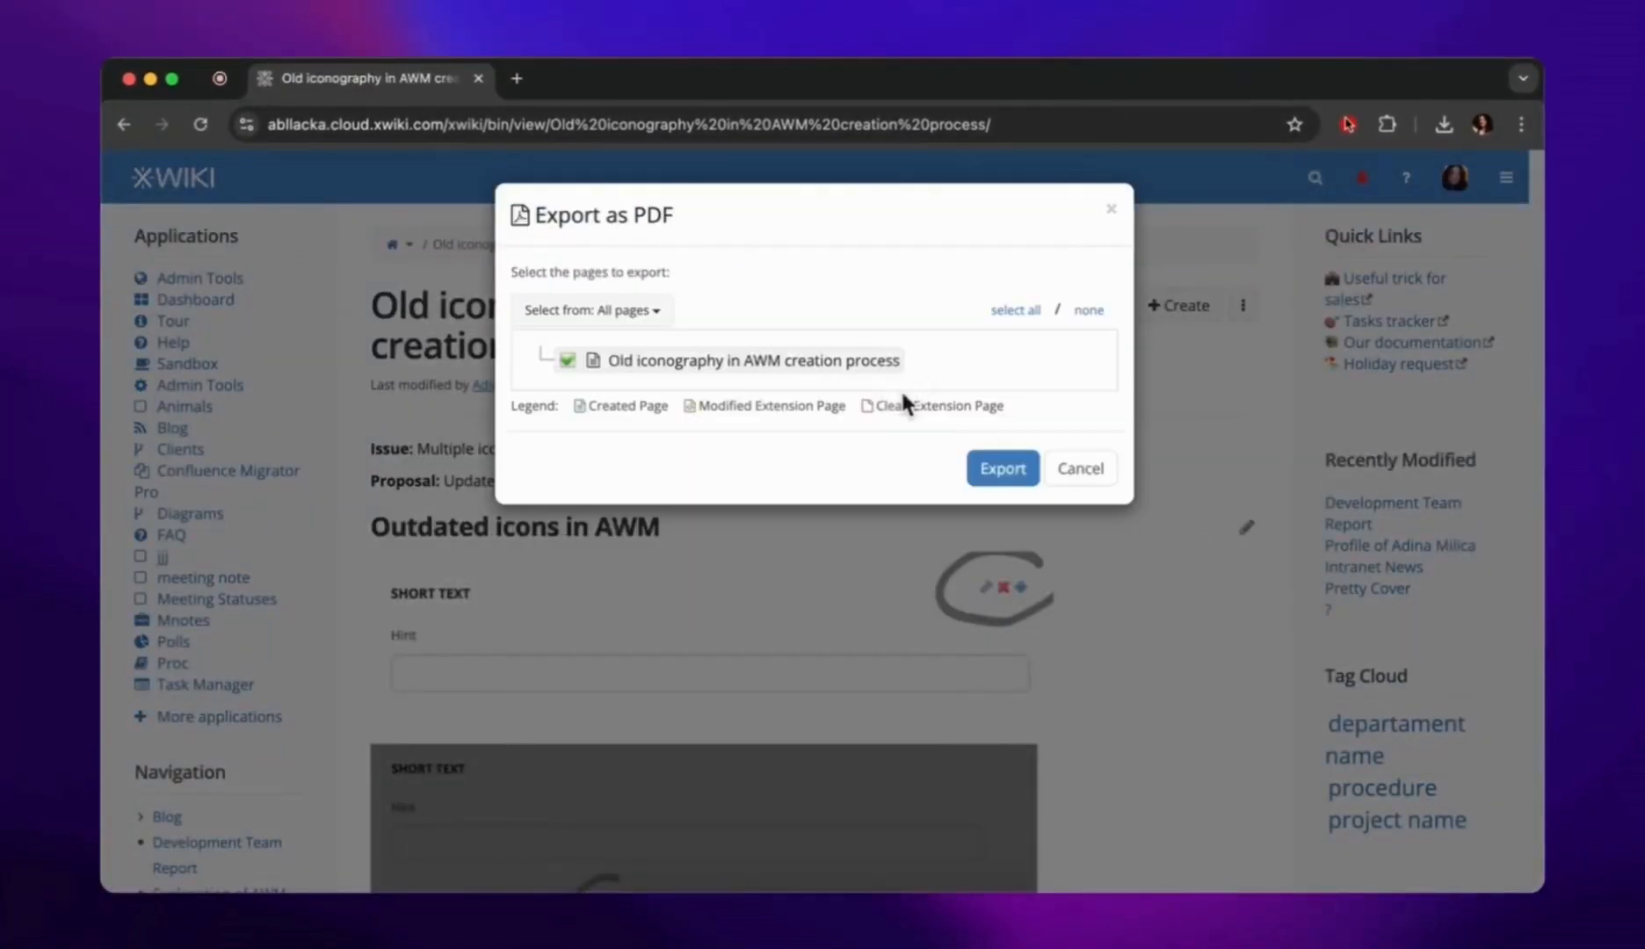
{"action": "left_click", "coordinate": [989, 453]}
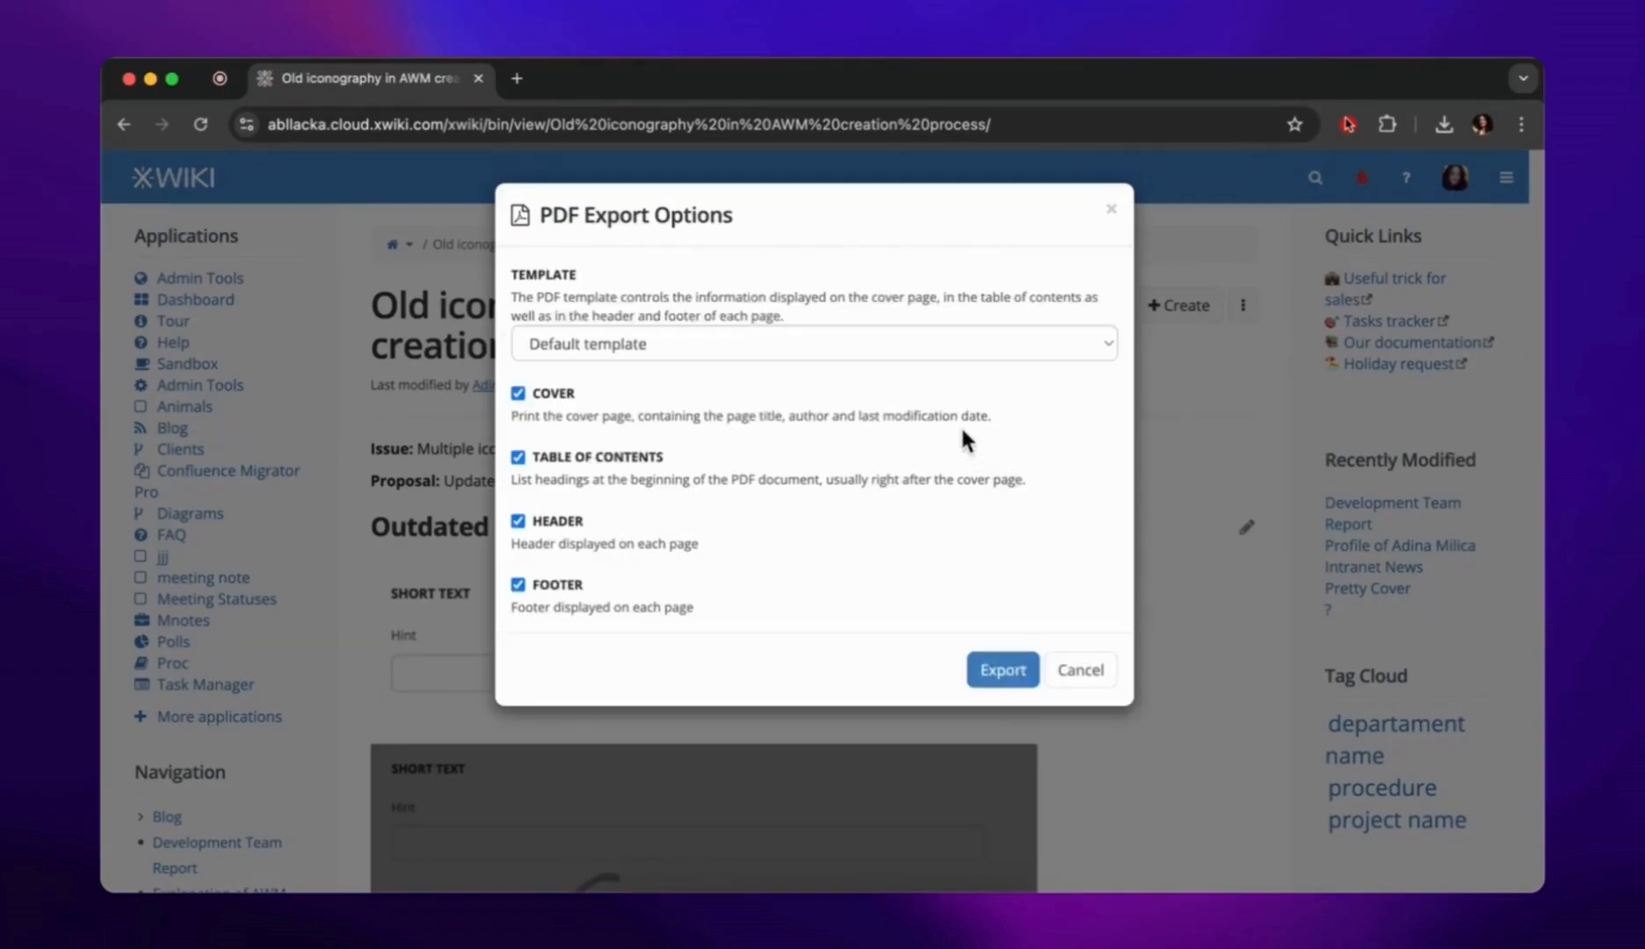
{"action": "left_click", "coordinate": [951, 347]}
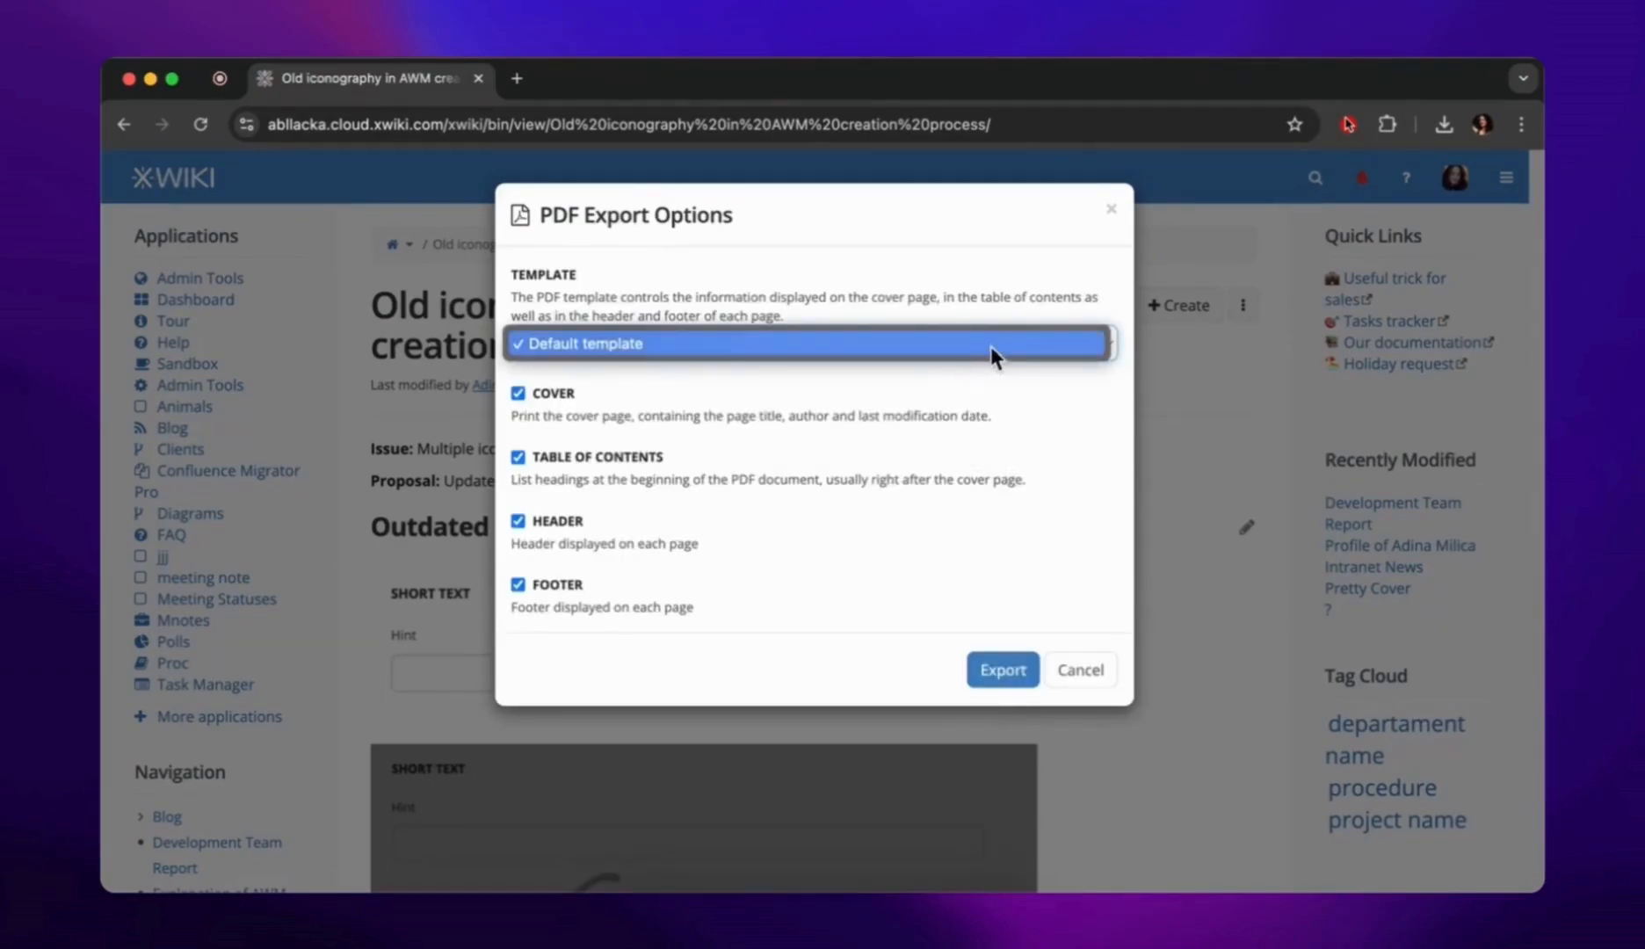
{"action": "left_click", "coordinate": [1080, 670]}
{"action": "left_click", "coordinate": [1080, 670]}
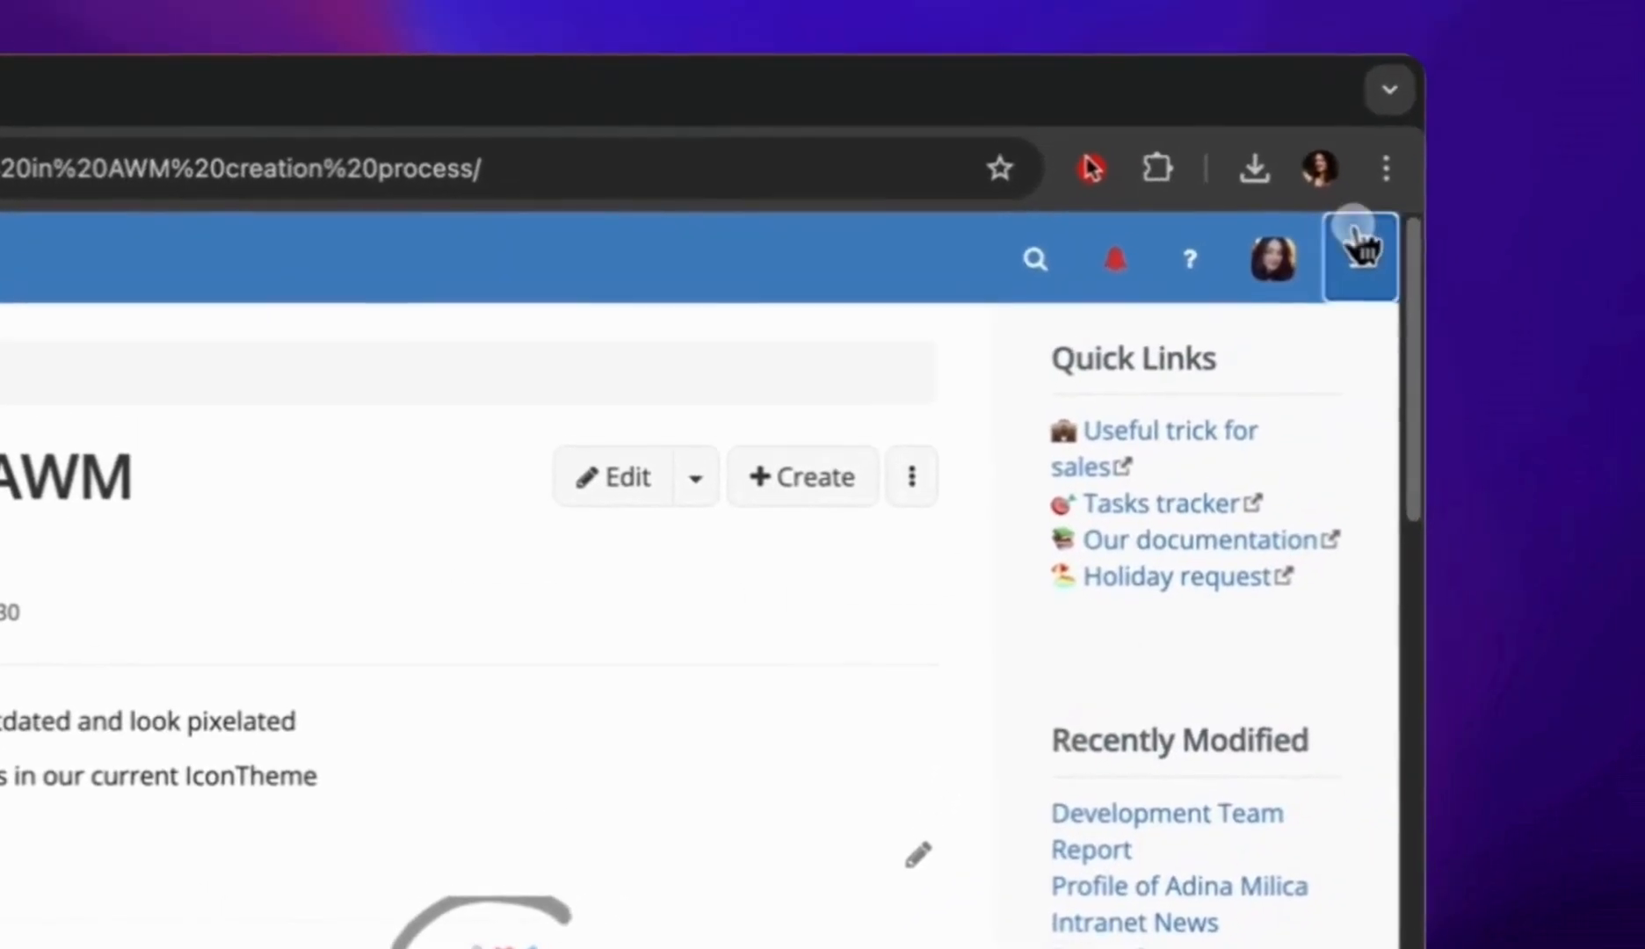
Add Development Team Report to the selectable templates in the wiki's global PDF Export configuration and save it
{"action": "left_click", "coordinate": [1389, 158]}
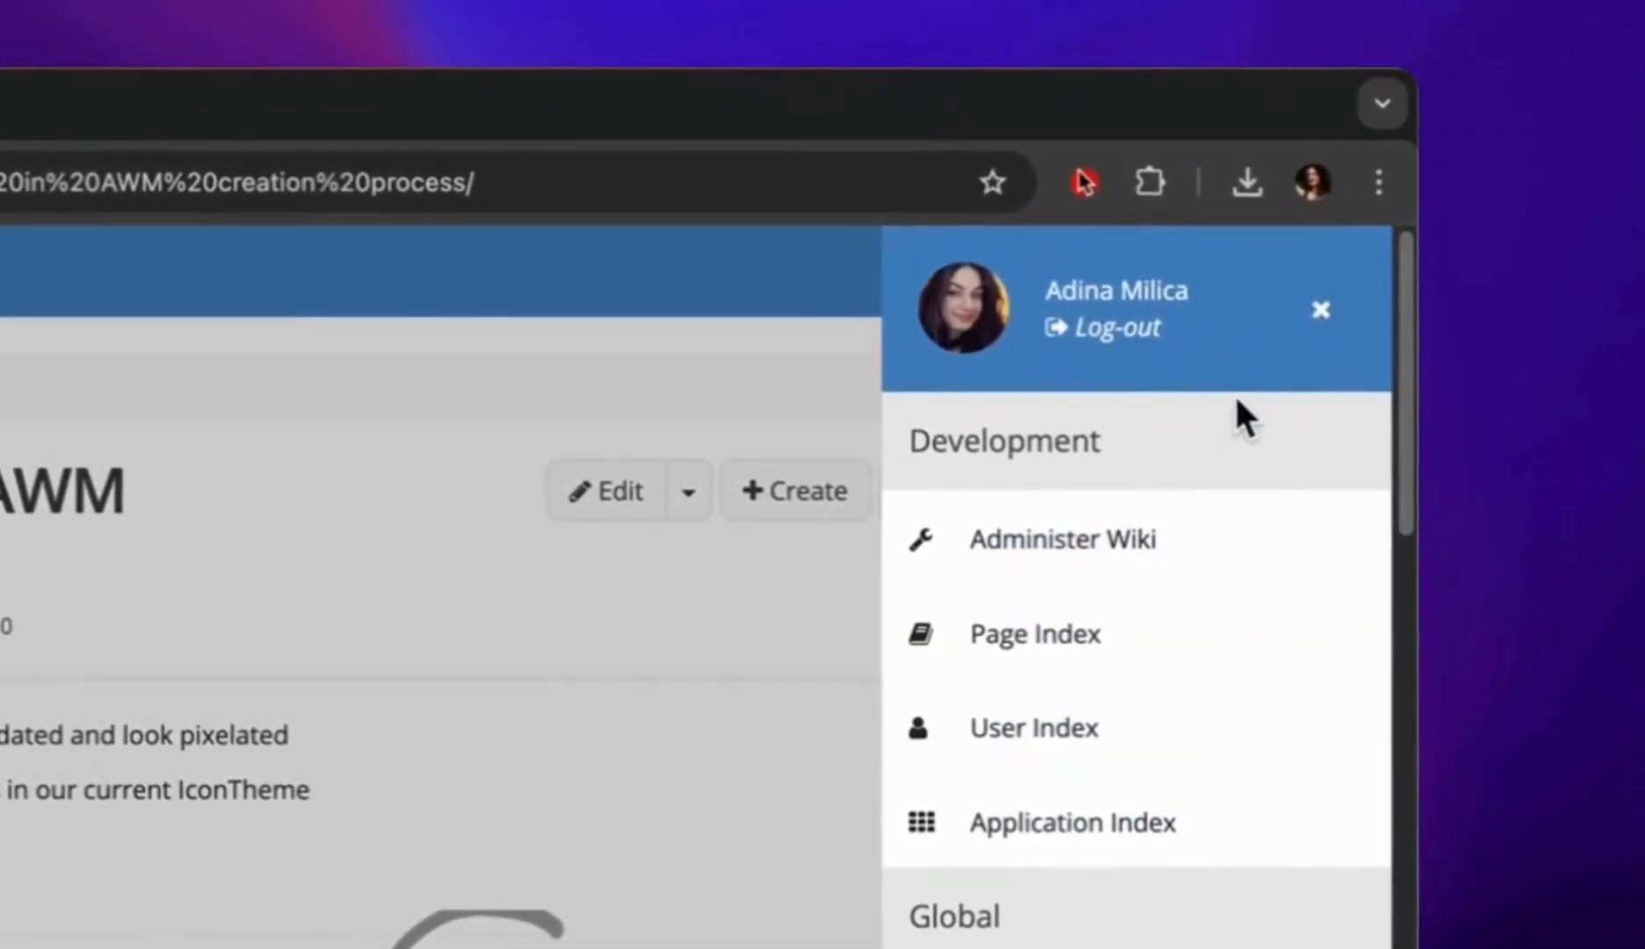
{"action": "left_click", "coordinate": [1158, 553]}
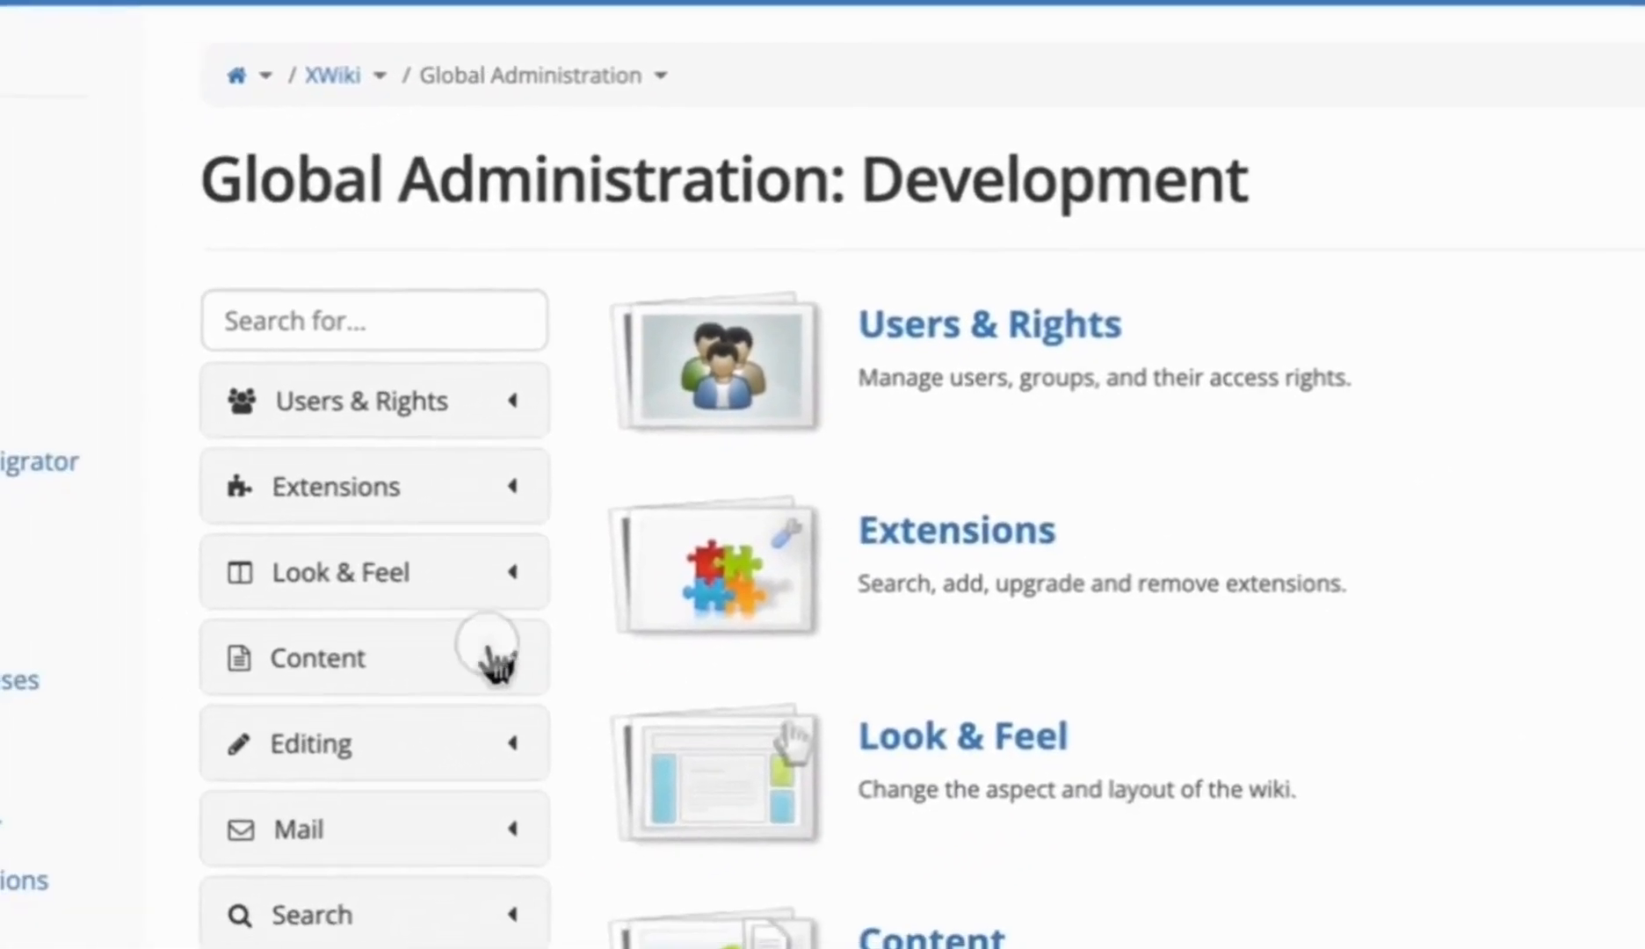
{"action": "left_click", "coordinate": [489, 654]}
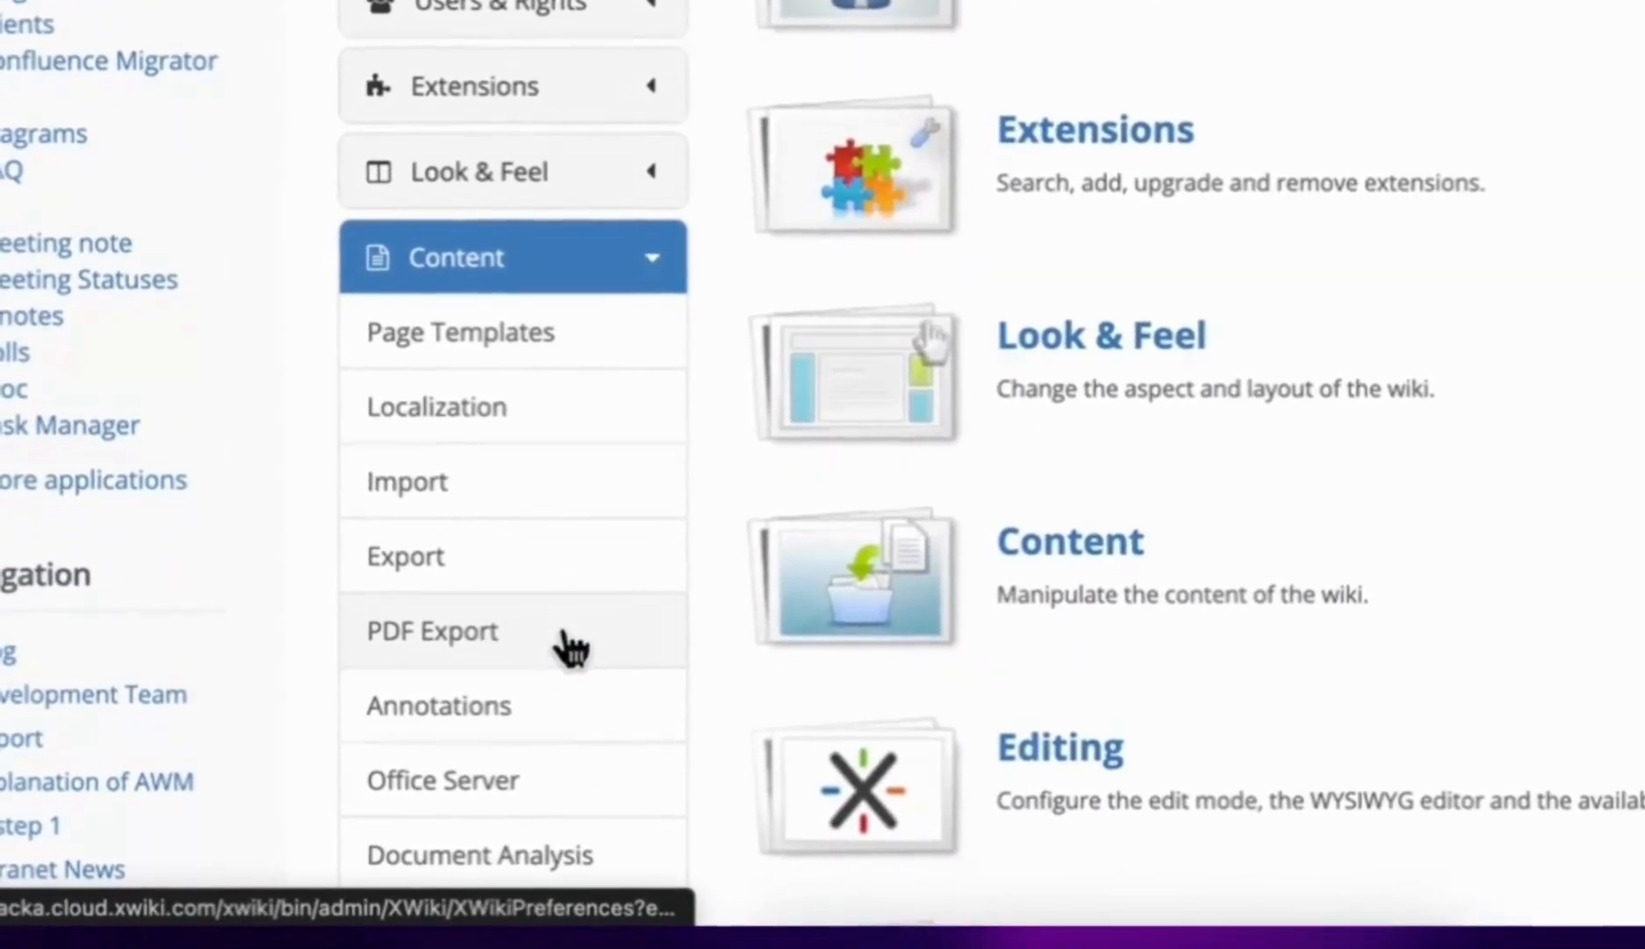
{"action": "left_click", "coordinate": [572, 649]}
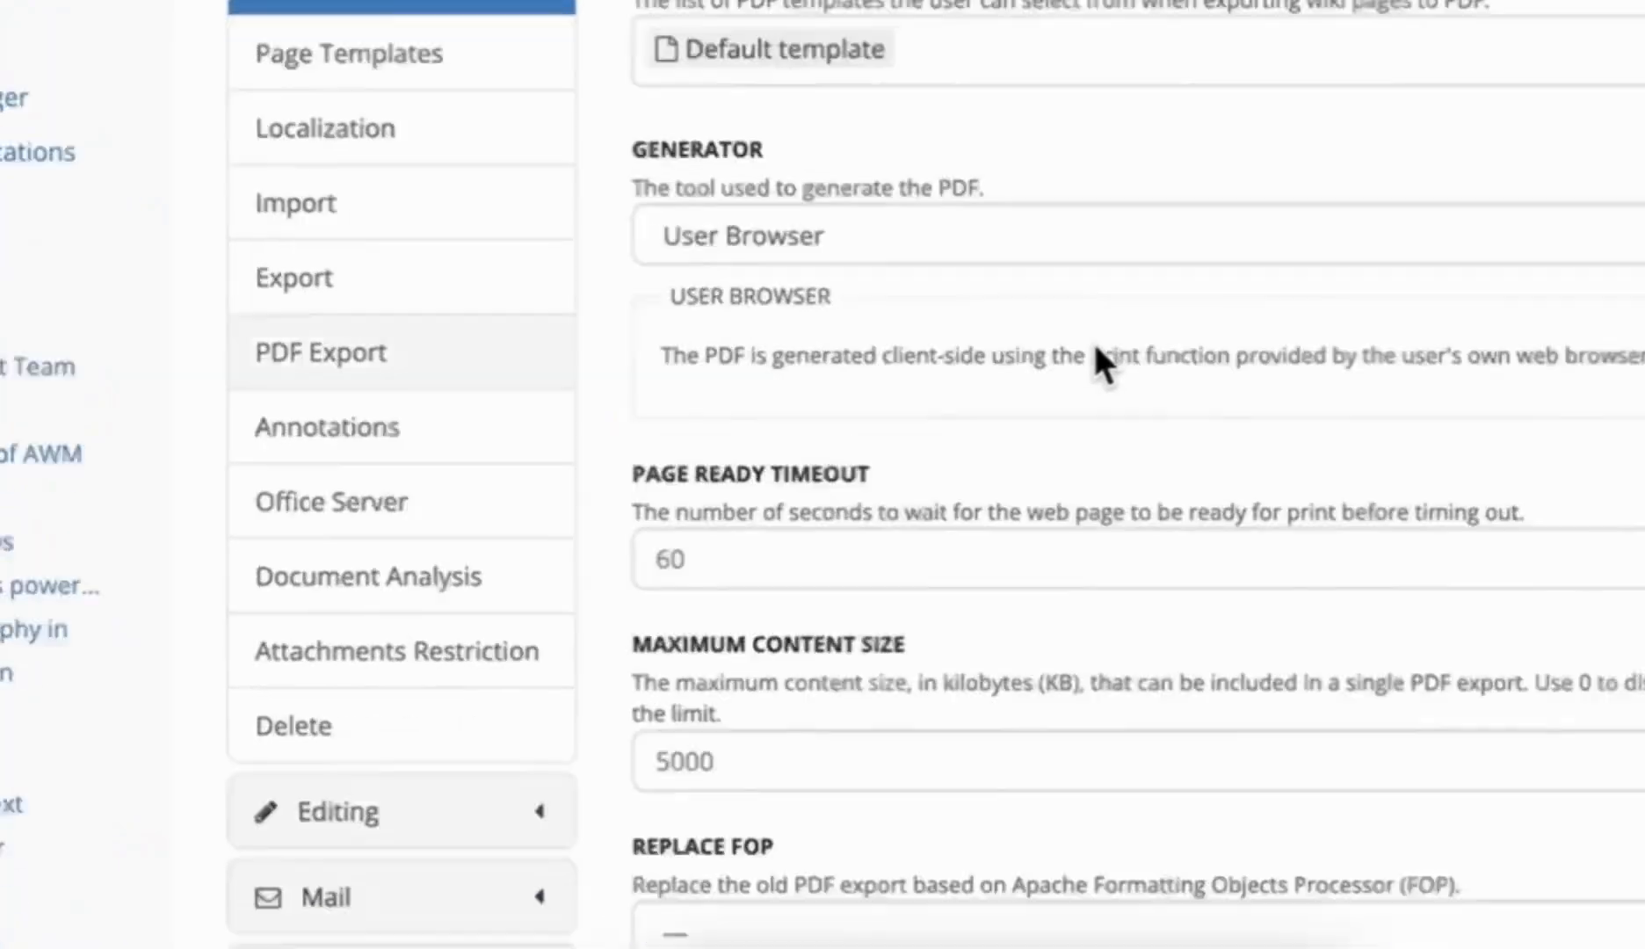
{"action": "left_click", "coordinate": [1211, 39]}
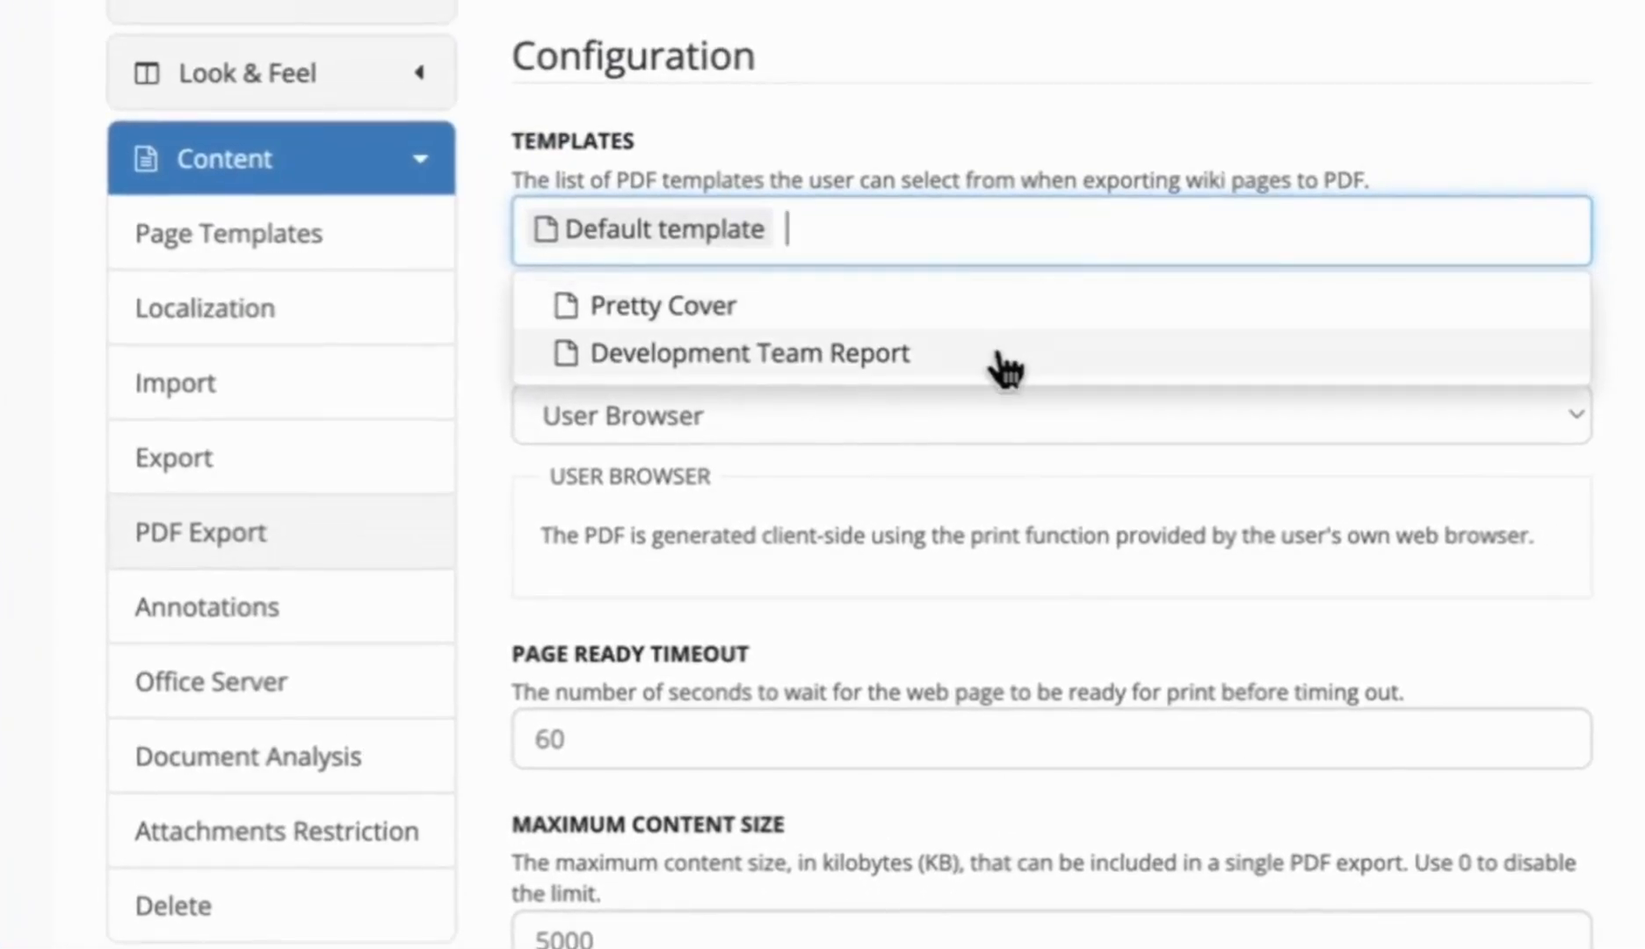
{"action": "left_click", "coordinate": [1006, 369]}
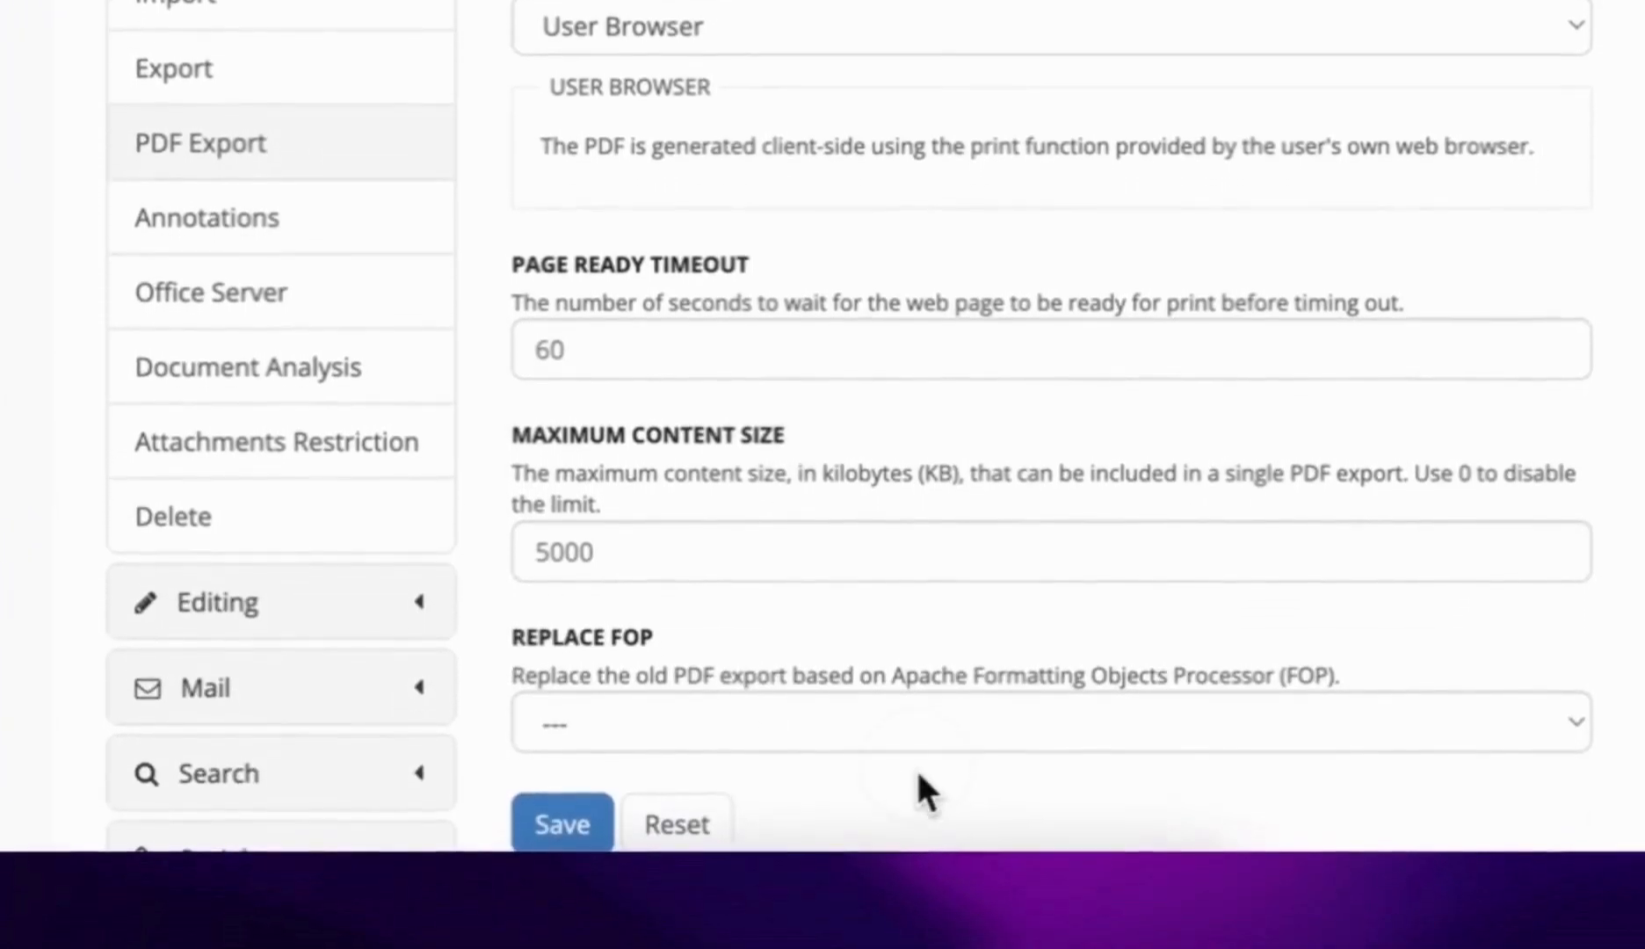
{"action": "left_click", "coordinate": [571, 896]}
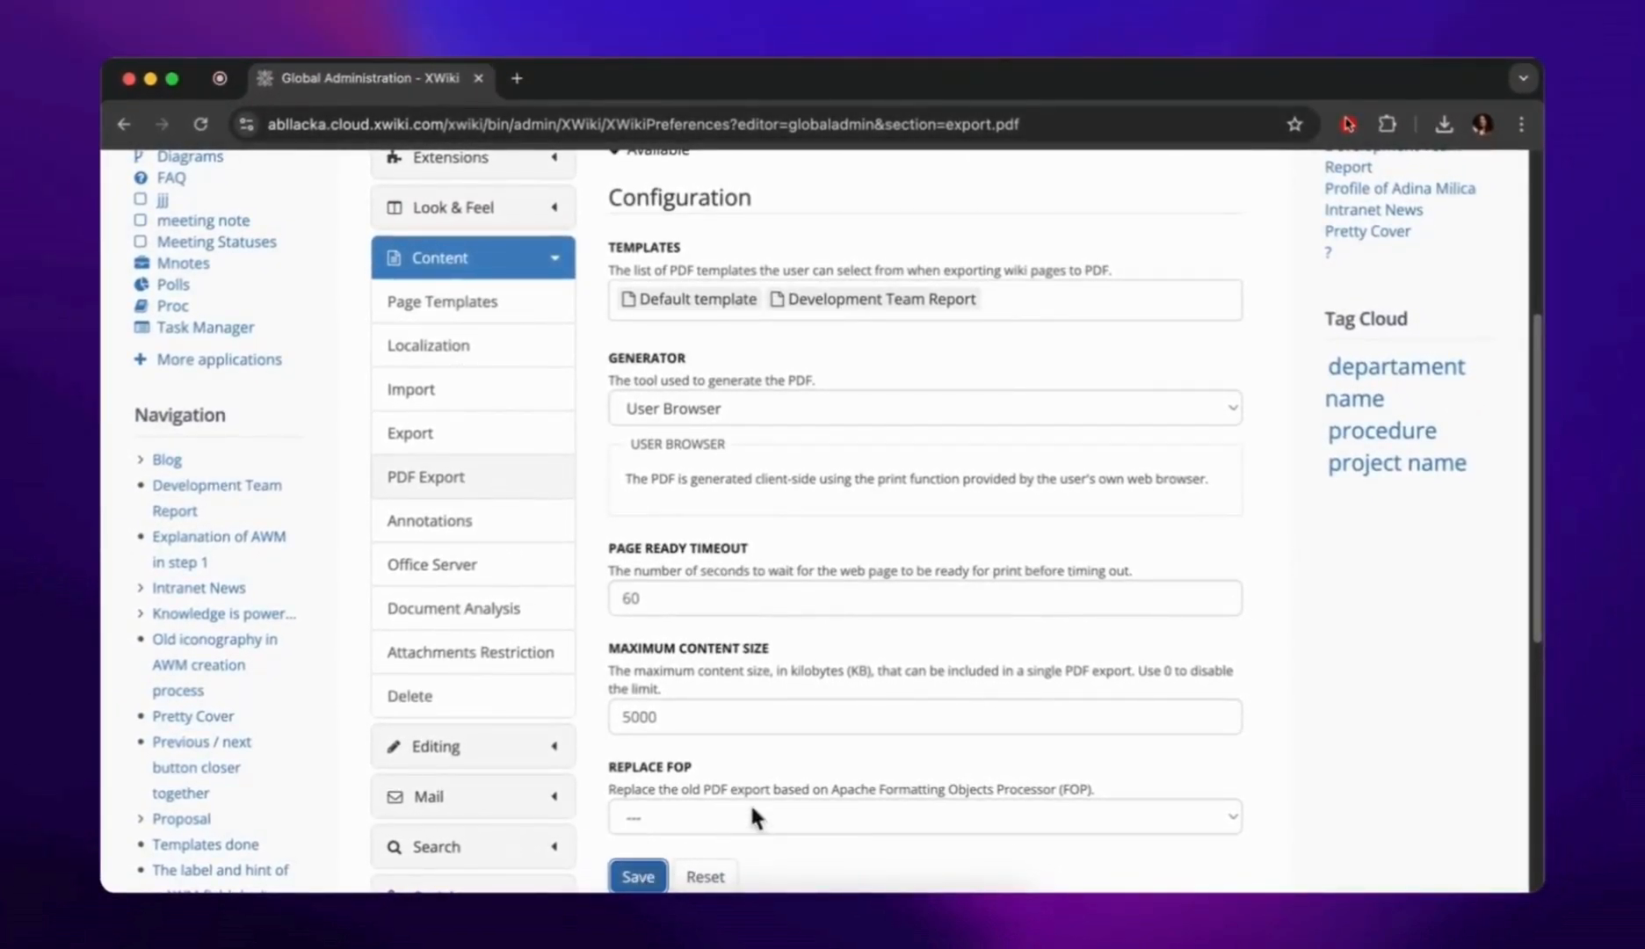
Return to the "Old iconography in AWM creation process" page and start exporting it as PDF, up to the PDF export options
{"action": "scroll", "coordinate": [879, 722], "scroll_direction": "up", "scroll_amount": 2}
{"action": "scroll", "coordinate": [285, 690], "scroll_direction": "down", "scroll_amount": 3}
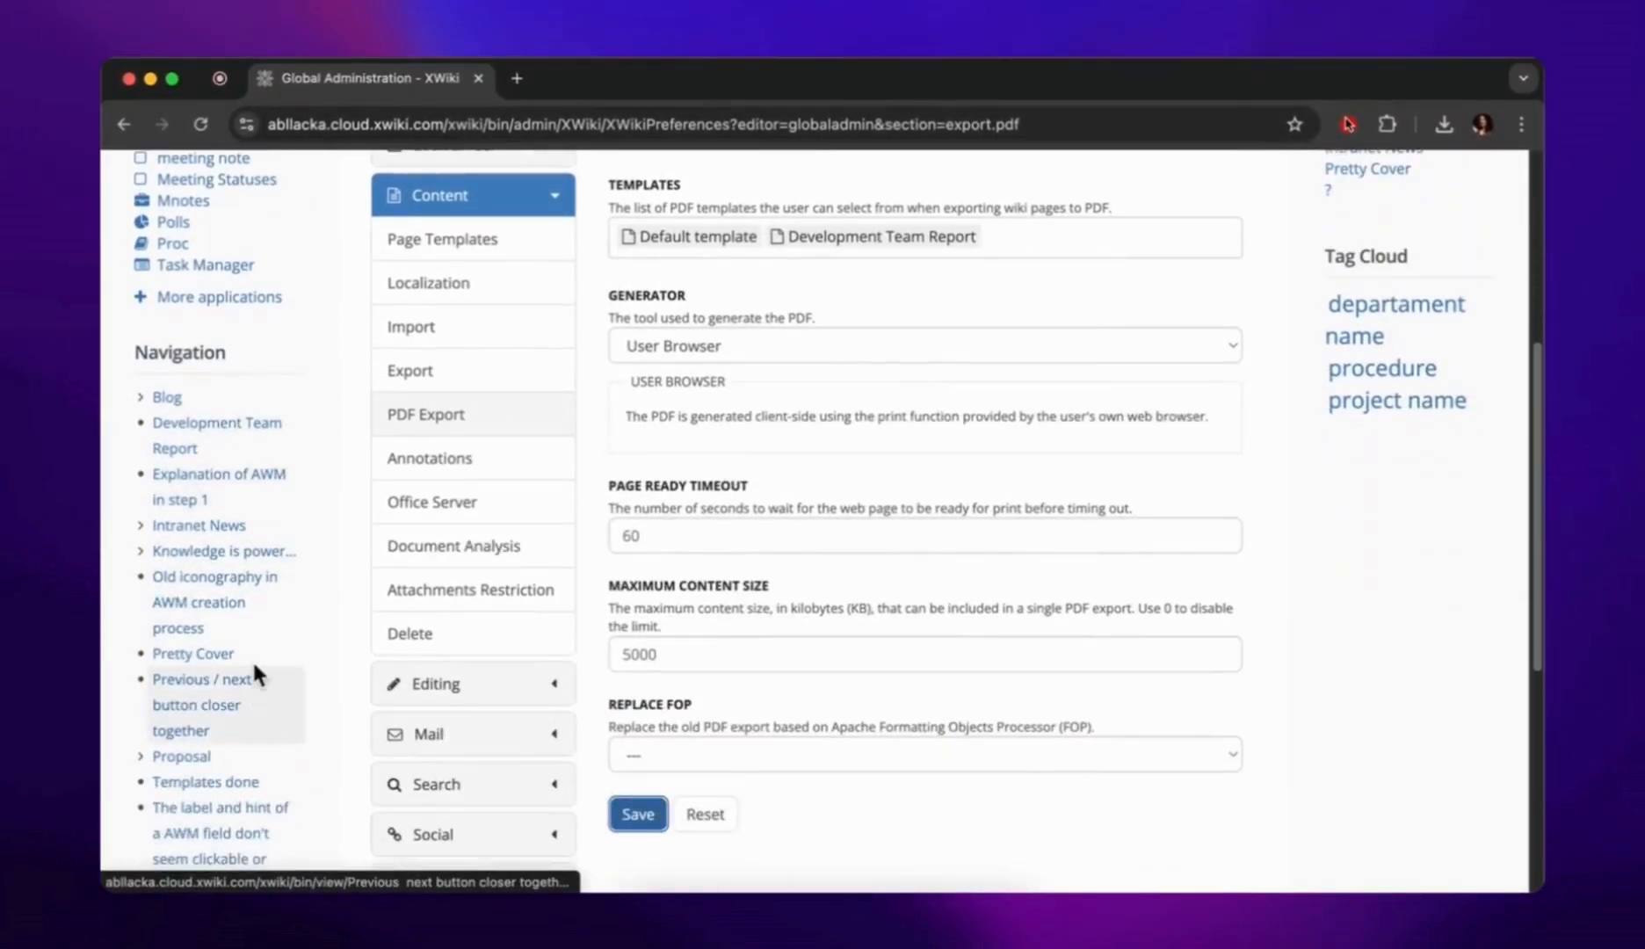
{"action": "left_click", "coordinate": [255, 606]}
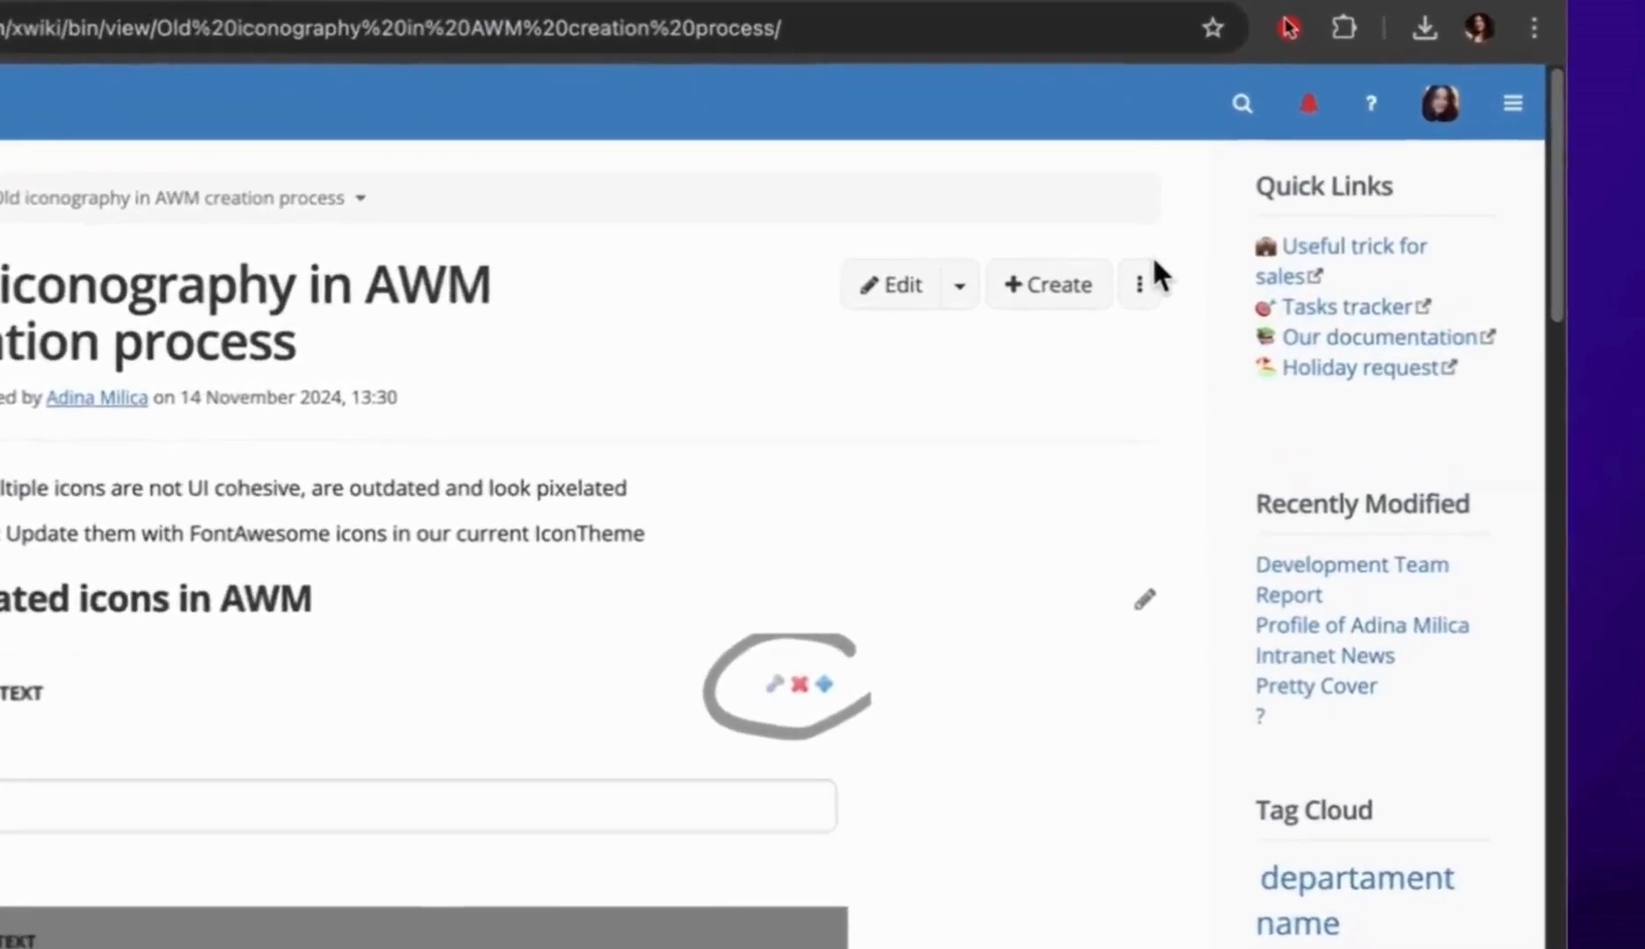
{"action": "left_click", "coordinate": [1243, 305]}
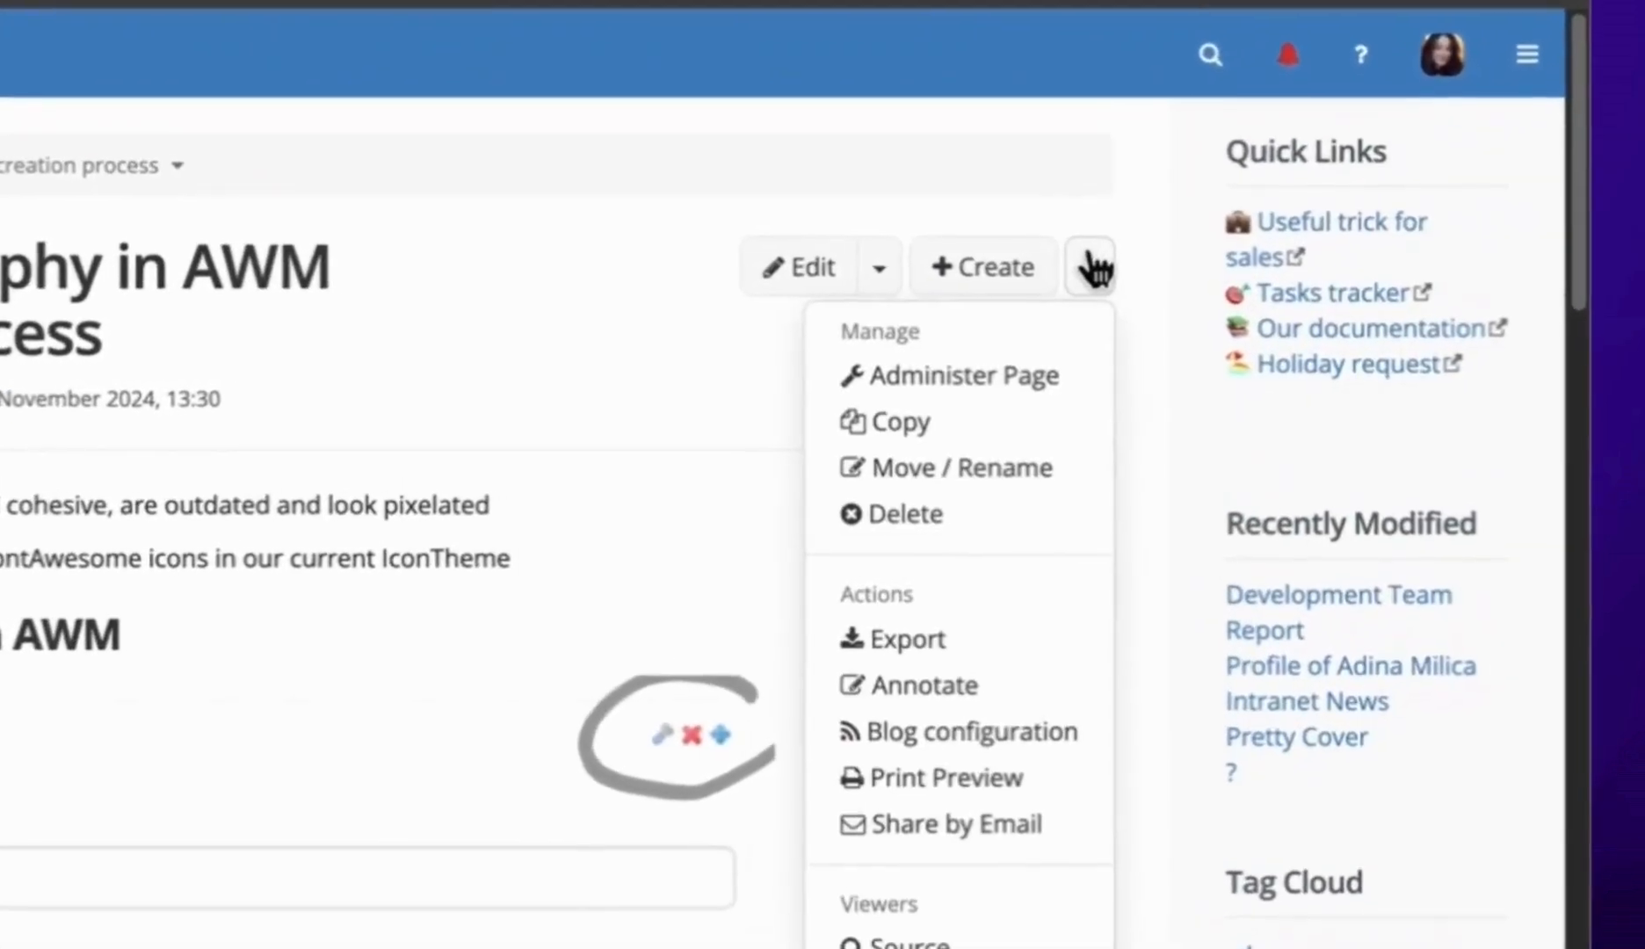
{"action": "left_click", "coordinate": [888, 627]}
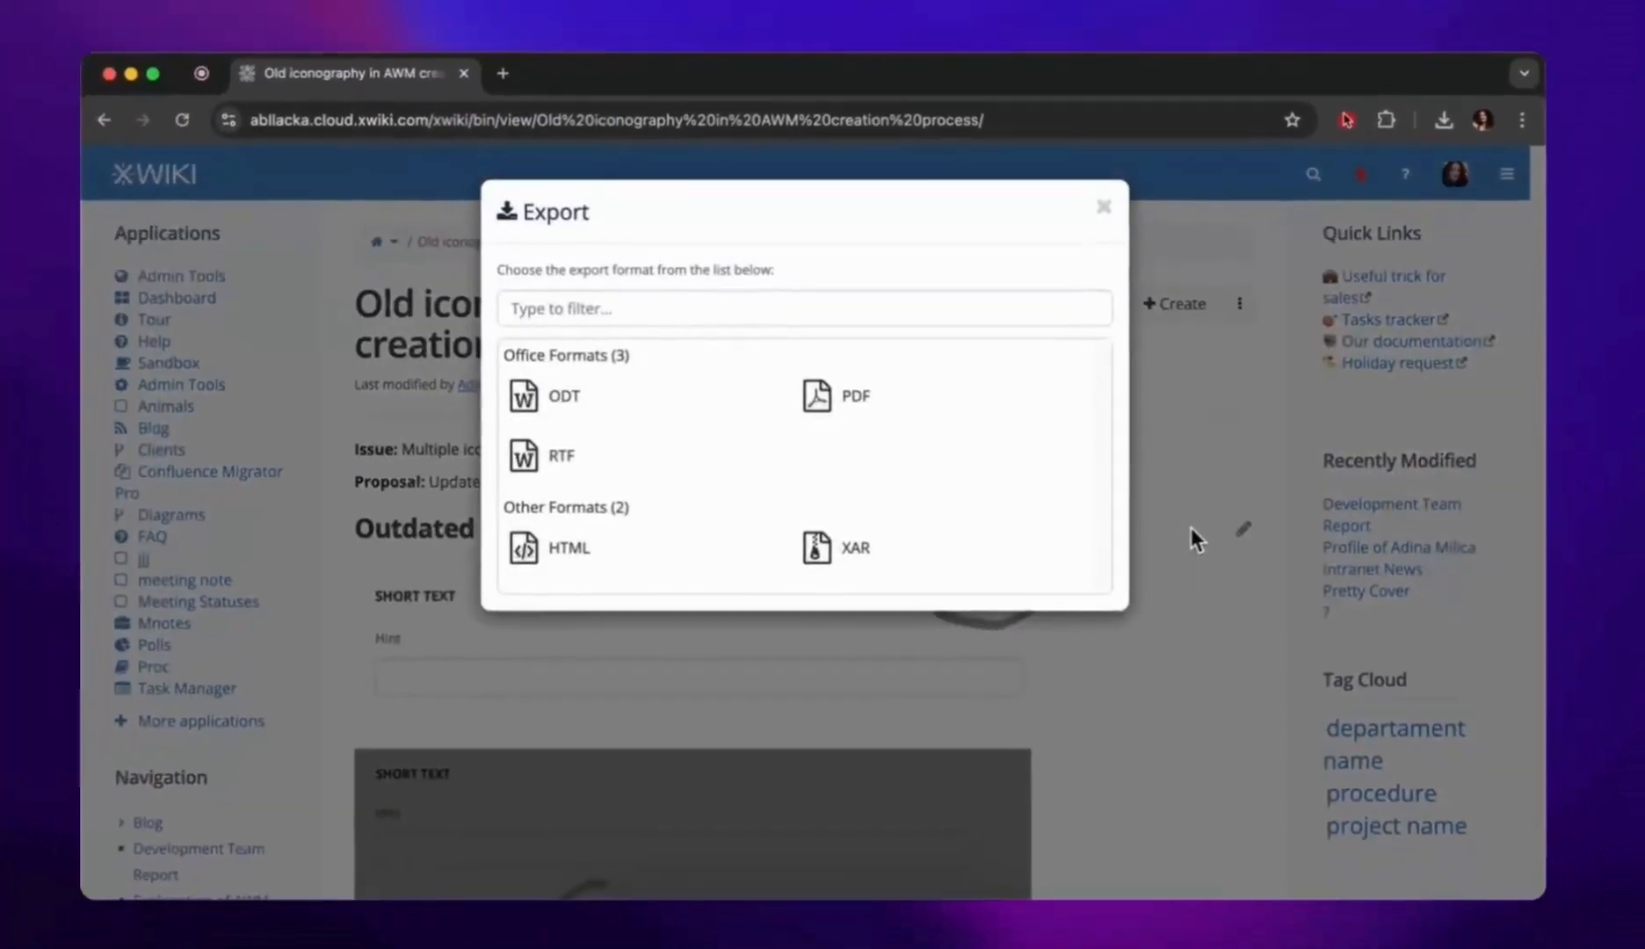
{"action": "left_click", "coordinate": [817, 390]}
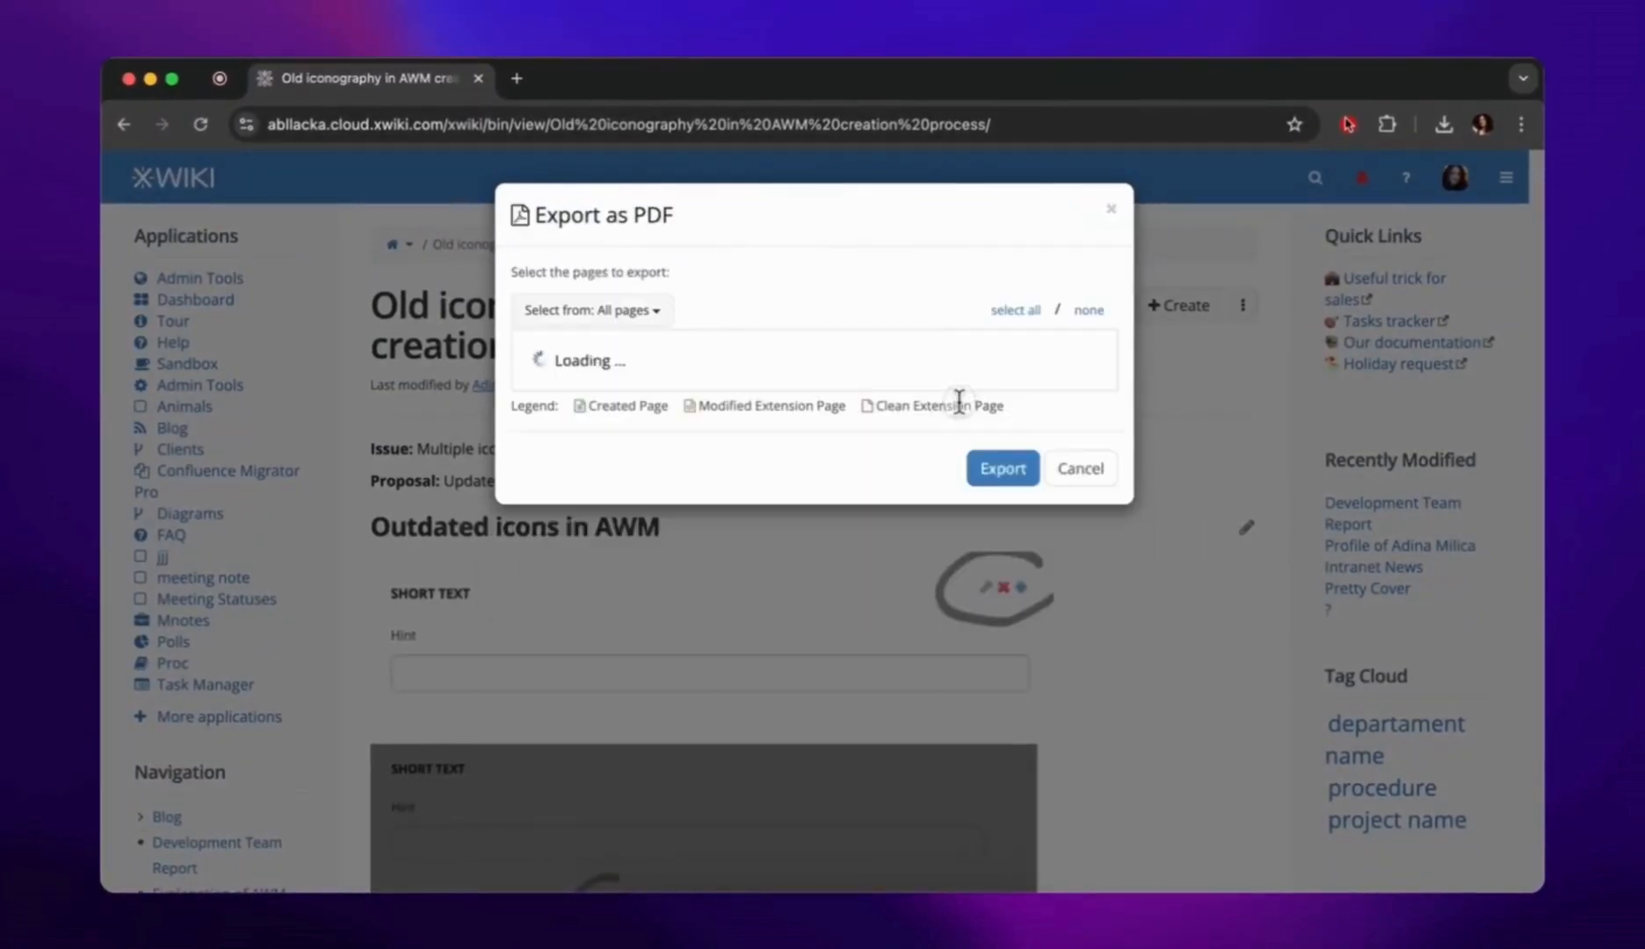
{"action": "left_click", "coordinate": [1002, 468]}
Choose the Development Team Report template and export the page with cover, table of contents, header and footer
{"action": "left_click", "coordinate": [963, 346]}
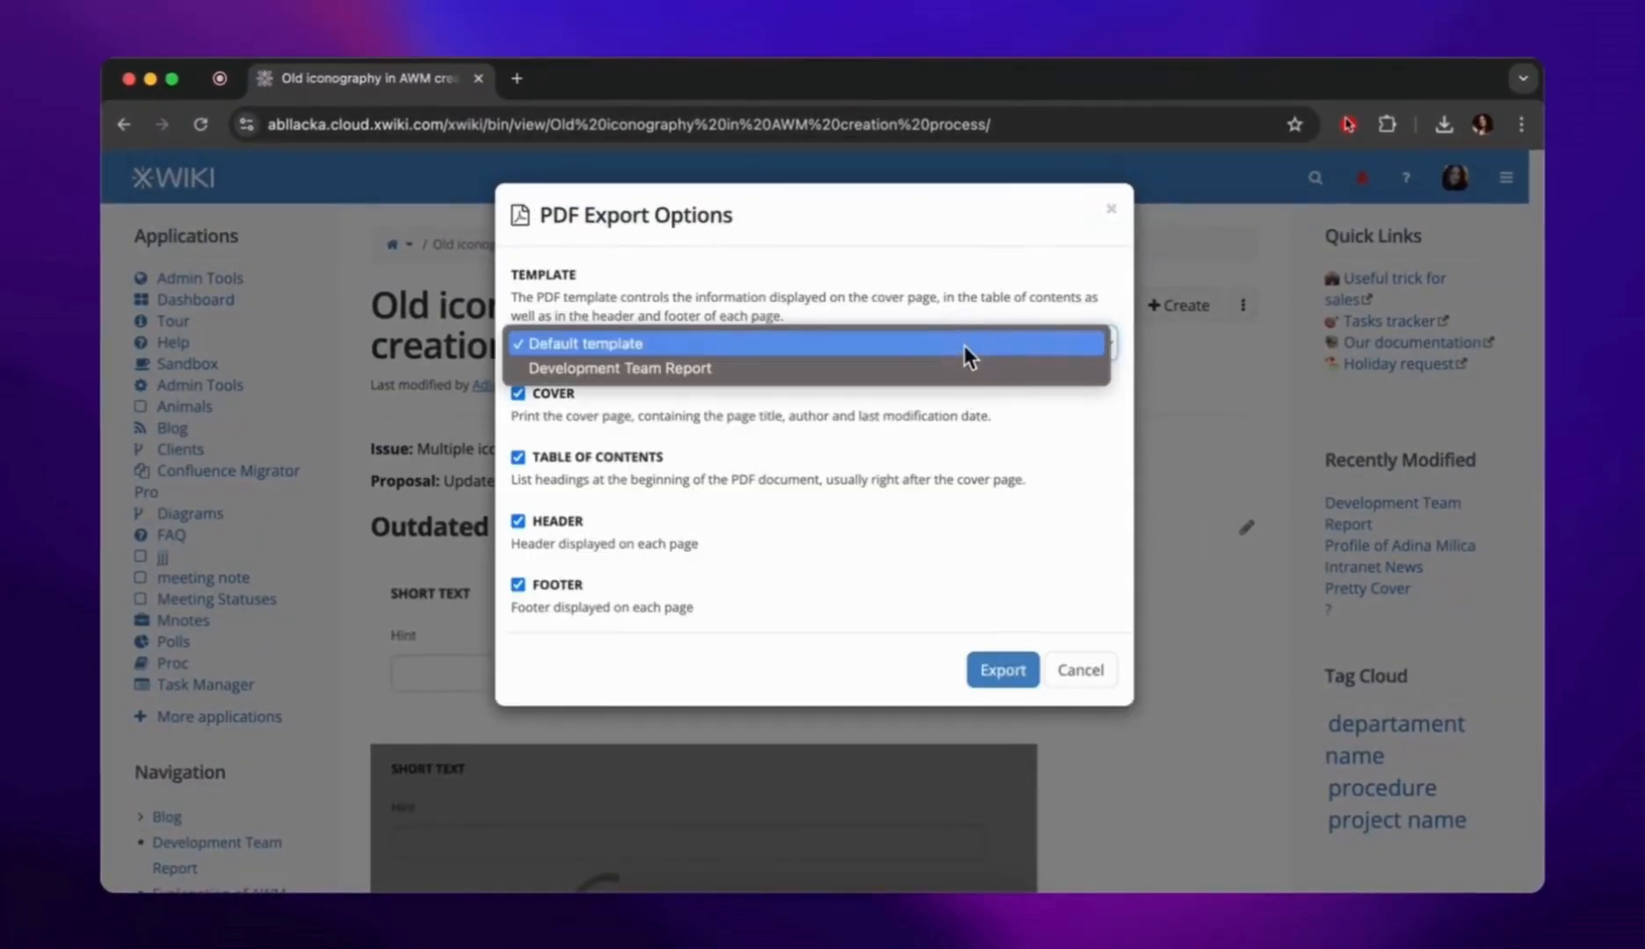
{"action": "left_click", "coordinate": [942, 369]}
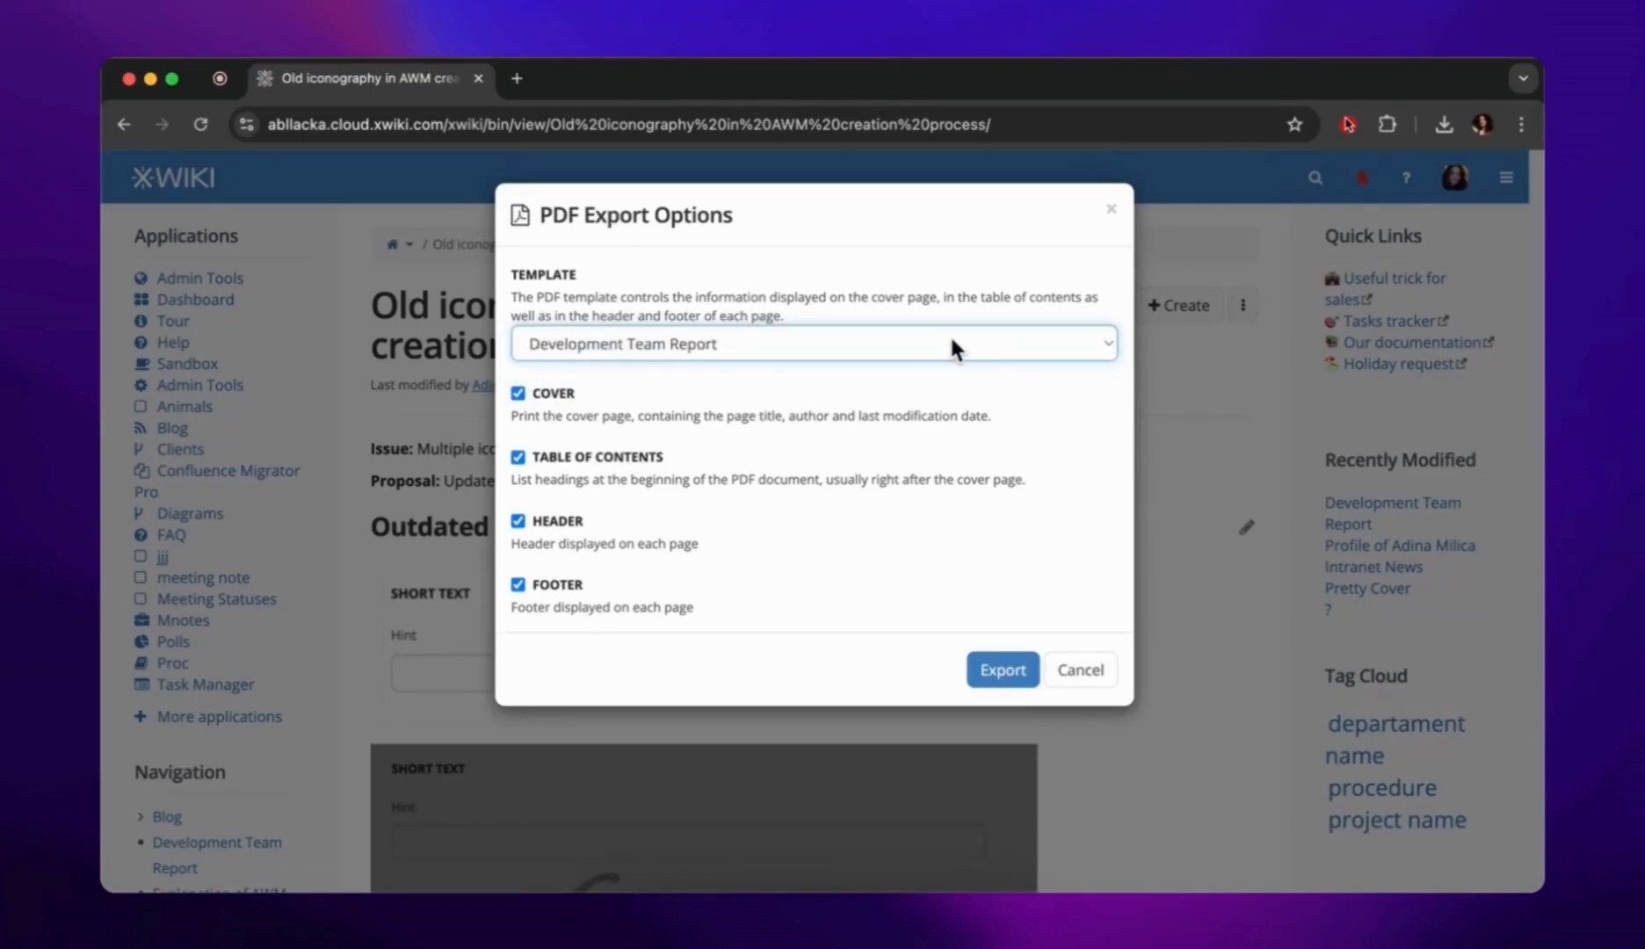
{"action": "left_click", "coordinate": [1007, 675]}
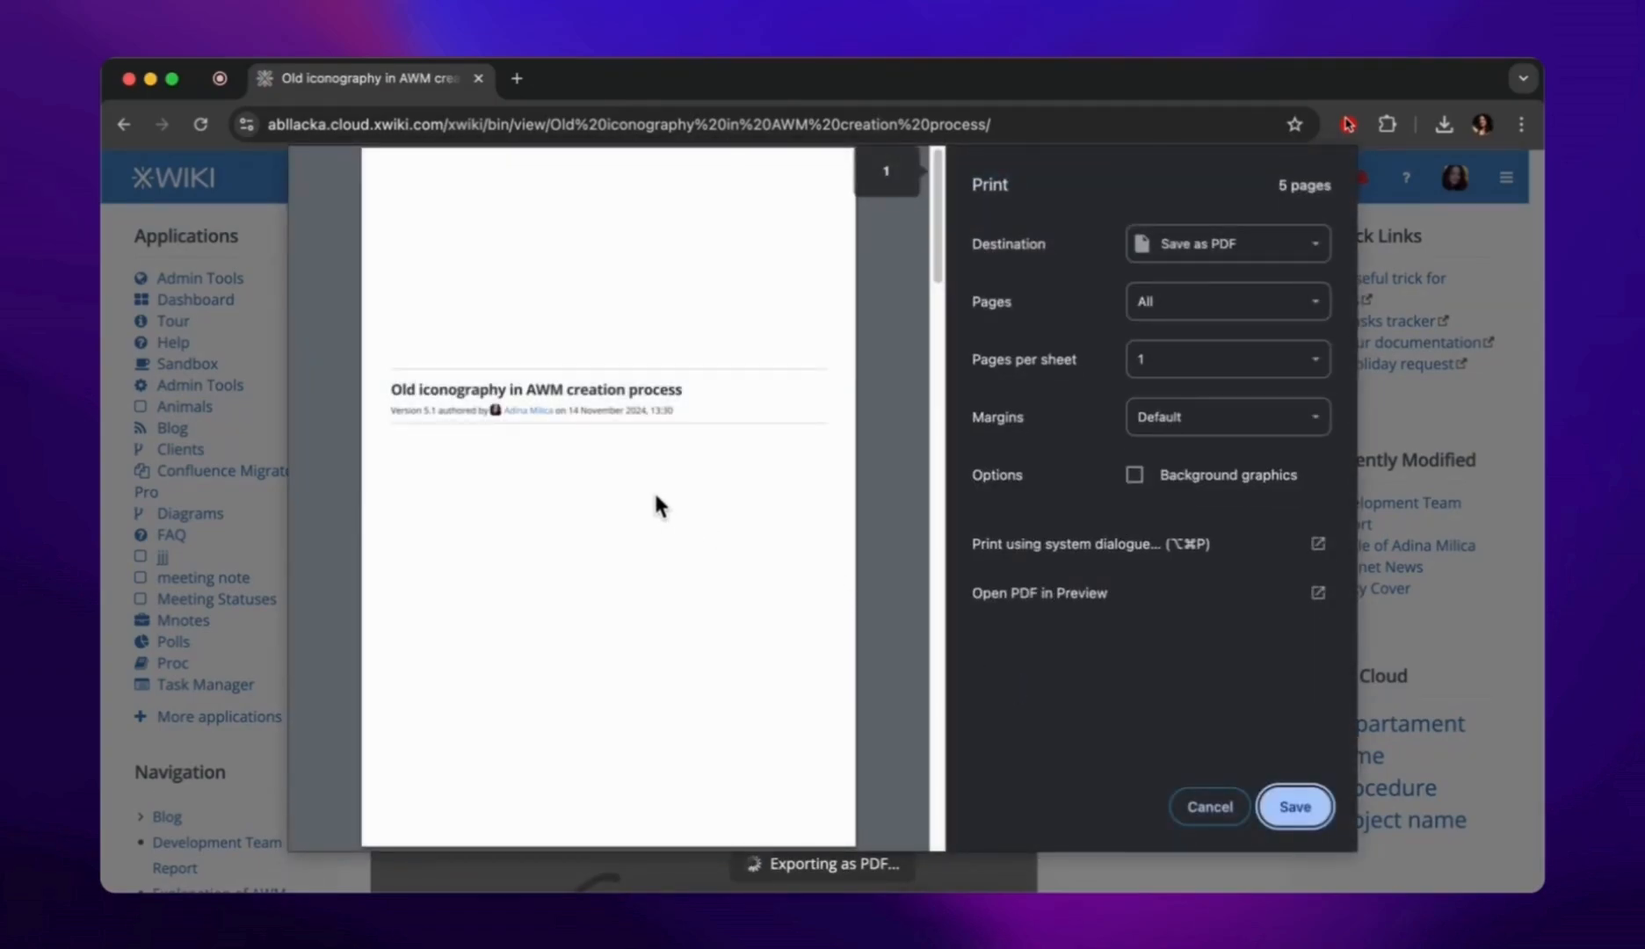
Look through the exported document's pages in the print preview and check its page range, pages per sheet and margin options
{"action": "scroll", "coordinate": [656, 497], "scroll_direction": "down", "scroll_amount": 5}
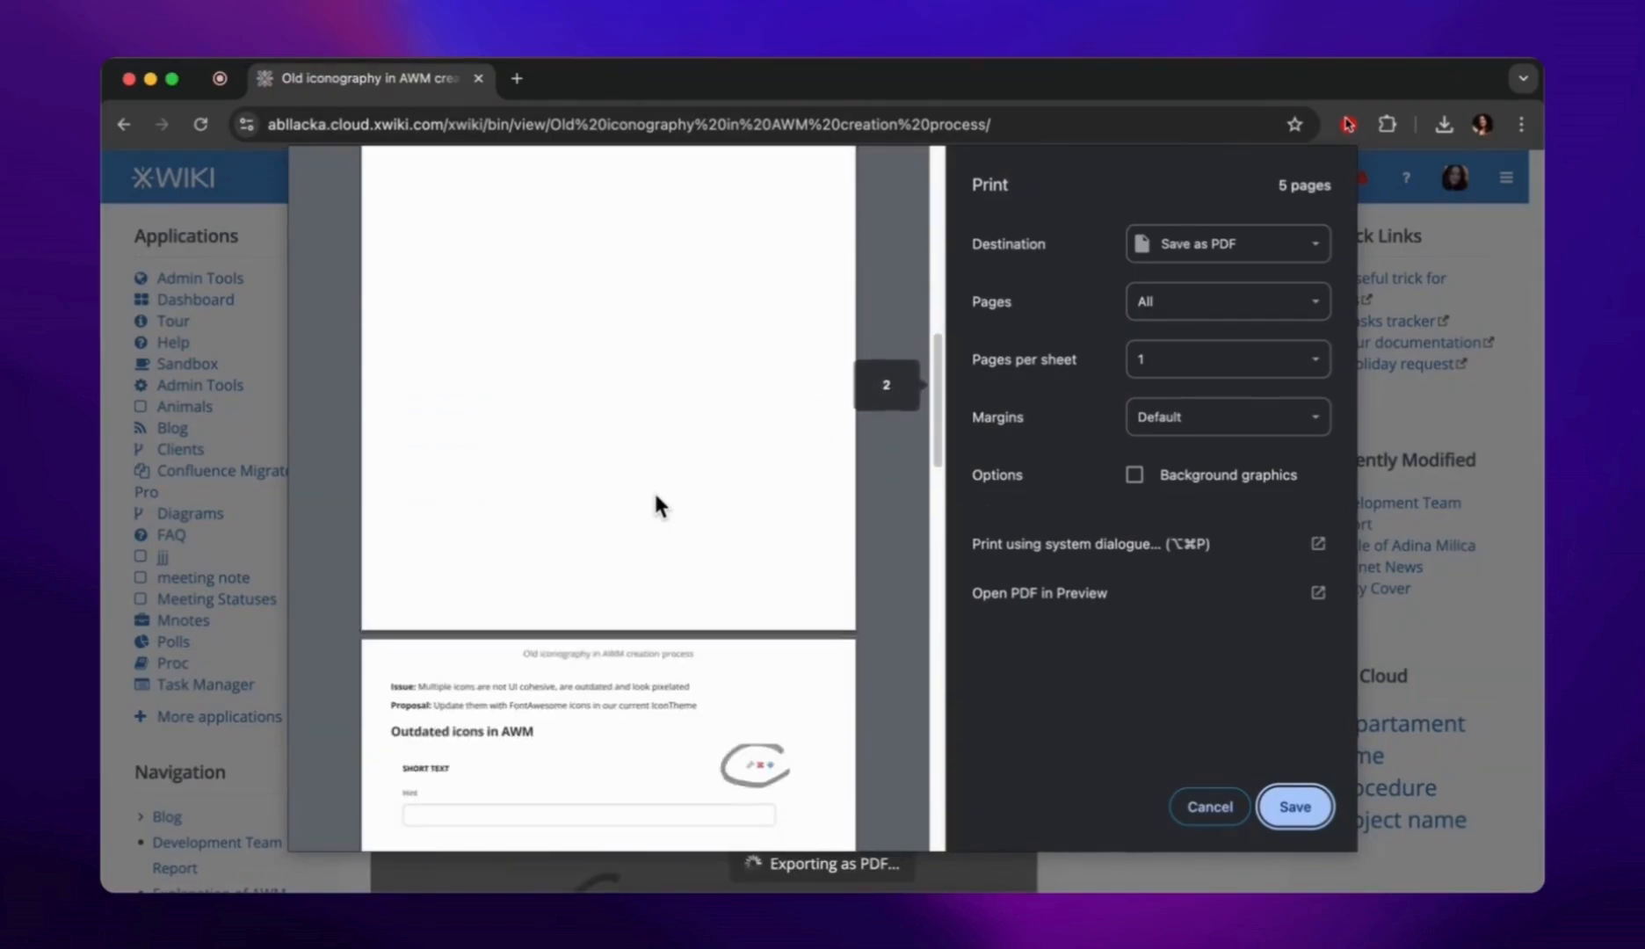
{"action": "scroll", "coordinate": [654, 491], "scroll_direction": "down", "scroll_amount": 10}
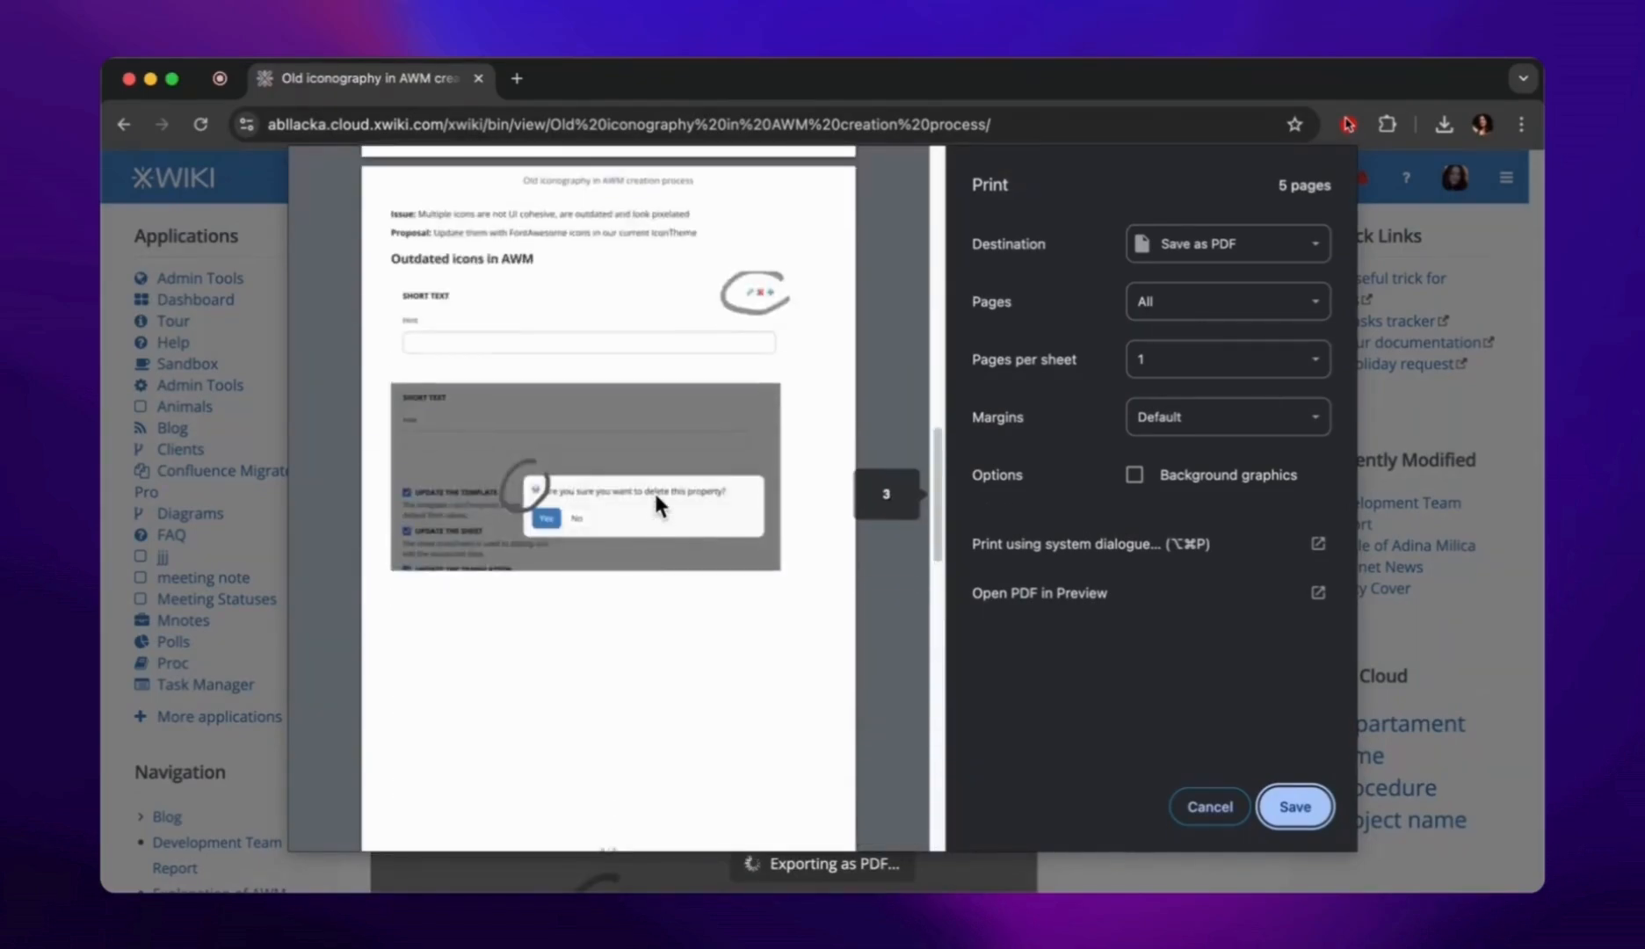
{"action": "scroll", "coordinate": [654, 492], "scroll_direction": "up", "scroll_amount": 15}
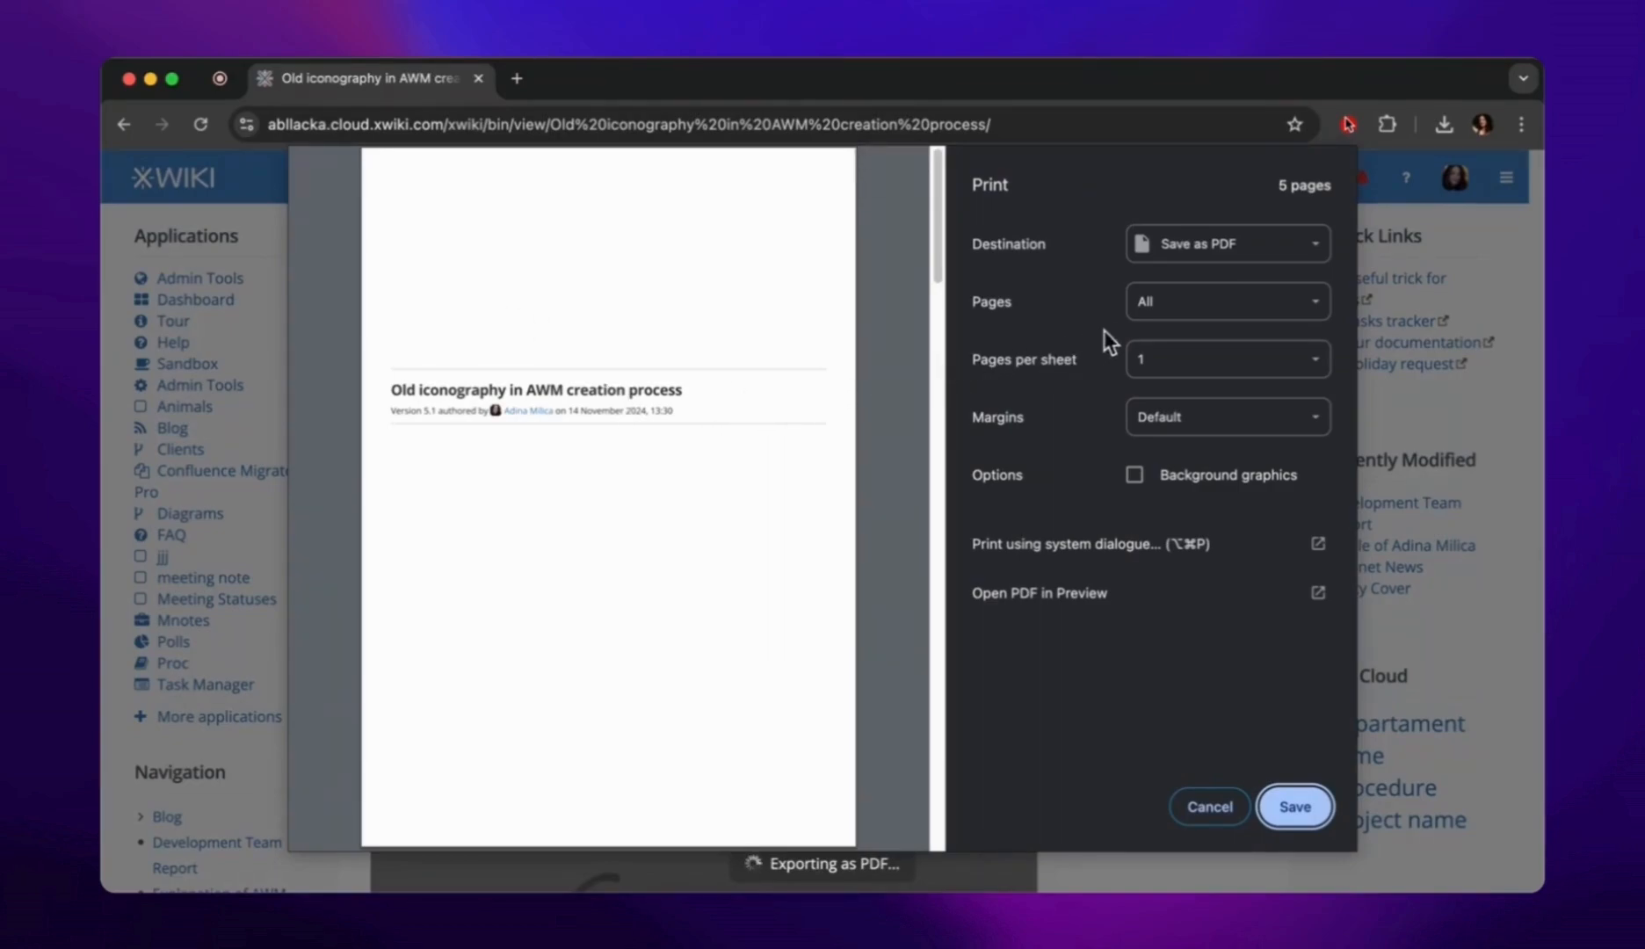
{"action": "left_click", "coordinate": [1163, 302]}
{"action": "left_click", "coordinate": [1228, 301]}
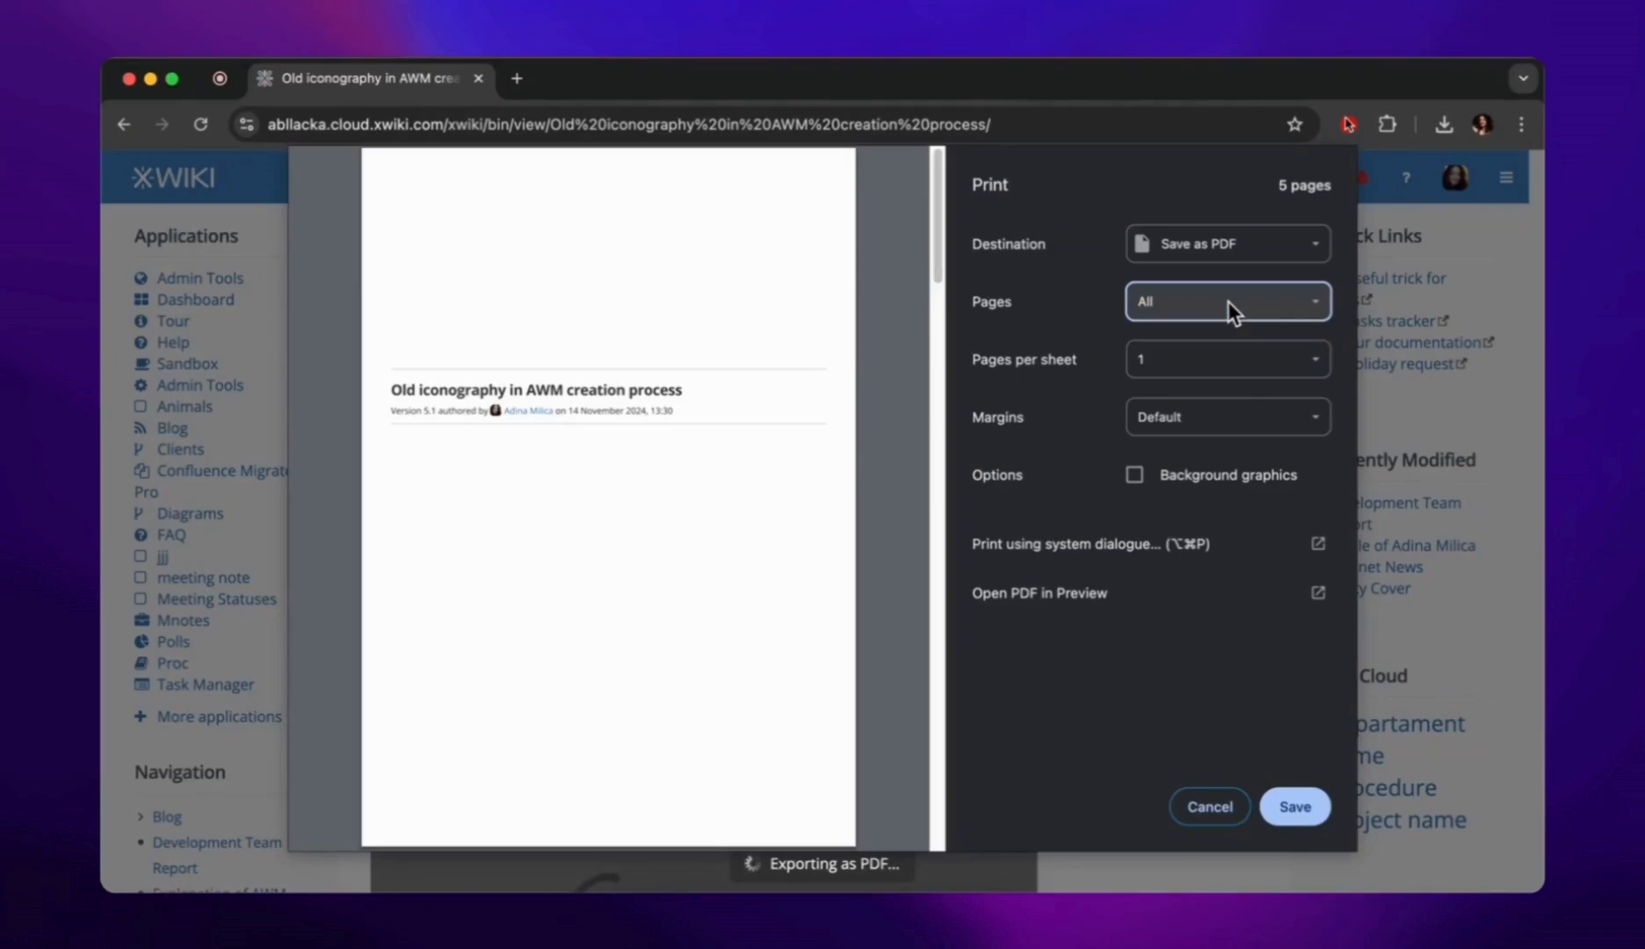
{"action": "left_click", "coordinate": [1222, 357]}
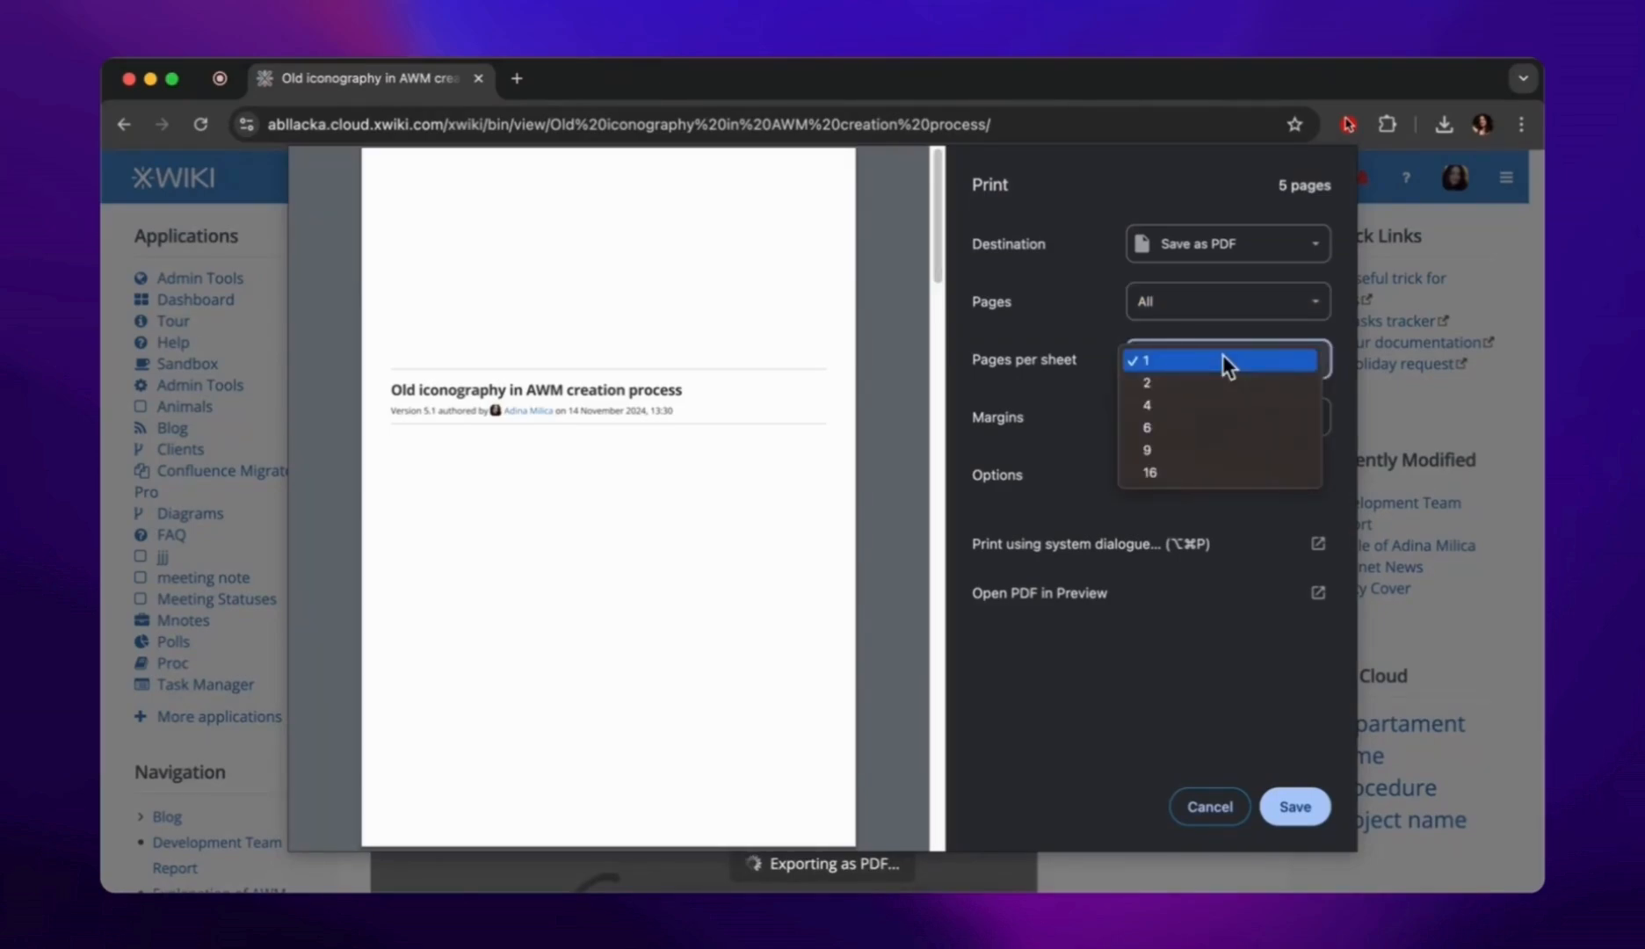
{"action": "left_click", "coordinate": [1223, 357]}
{"action": "left_click", "coordinate": [1213, 417]}
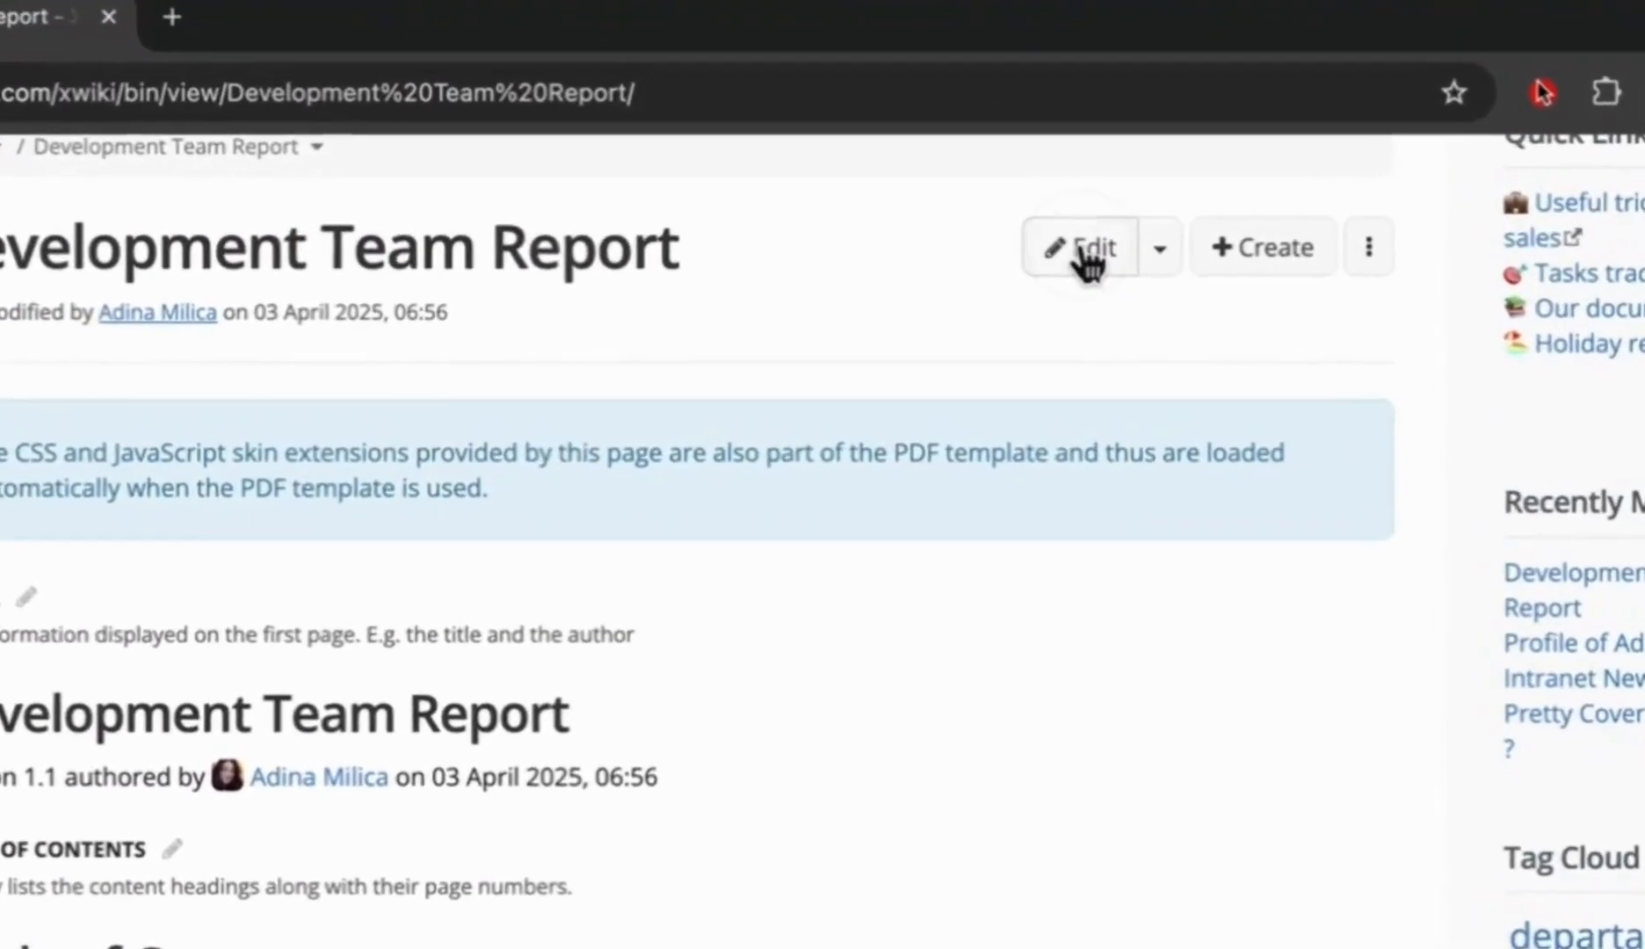
Open the Development Team Report template for editing and set off the title heading and version block in the Cover code with blank lines
{"action": "left_click", "coordinate": [1088, 255]}
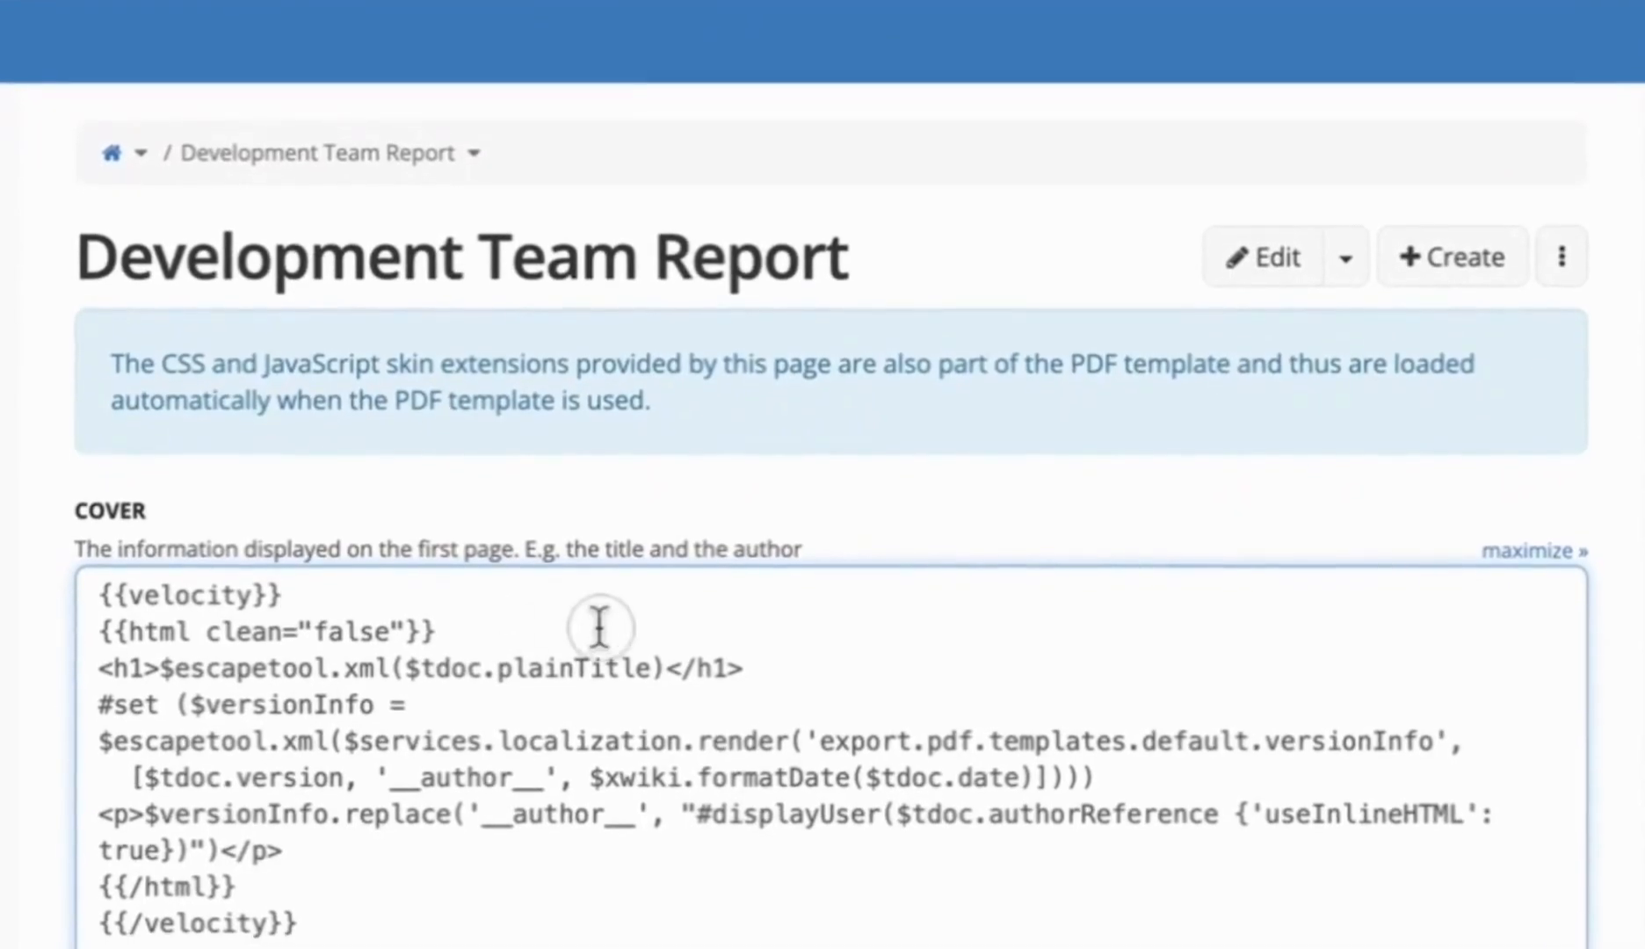
{"action": "left_click", "coordinate": [599, 626]}
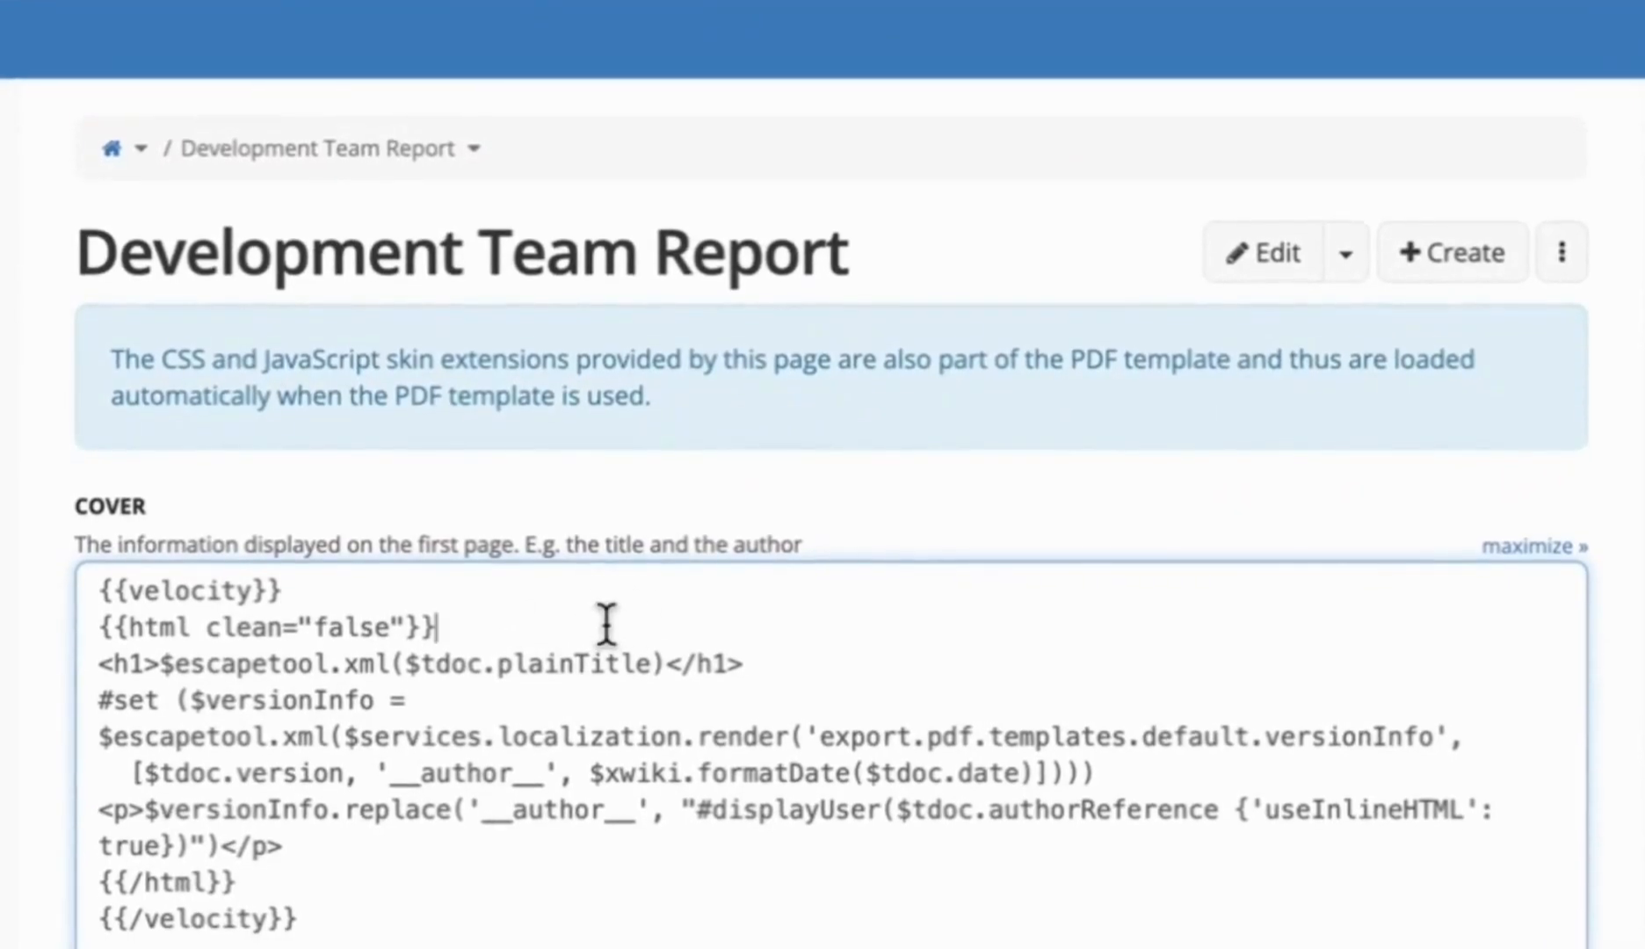
{"action": "key", "text": "Return"}
{"action": "left_click", "coordinate": [854, 722]}
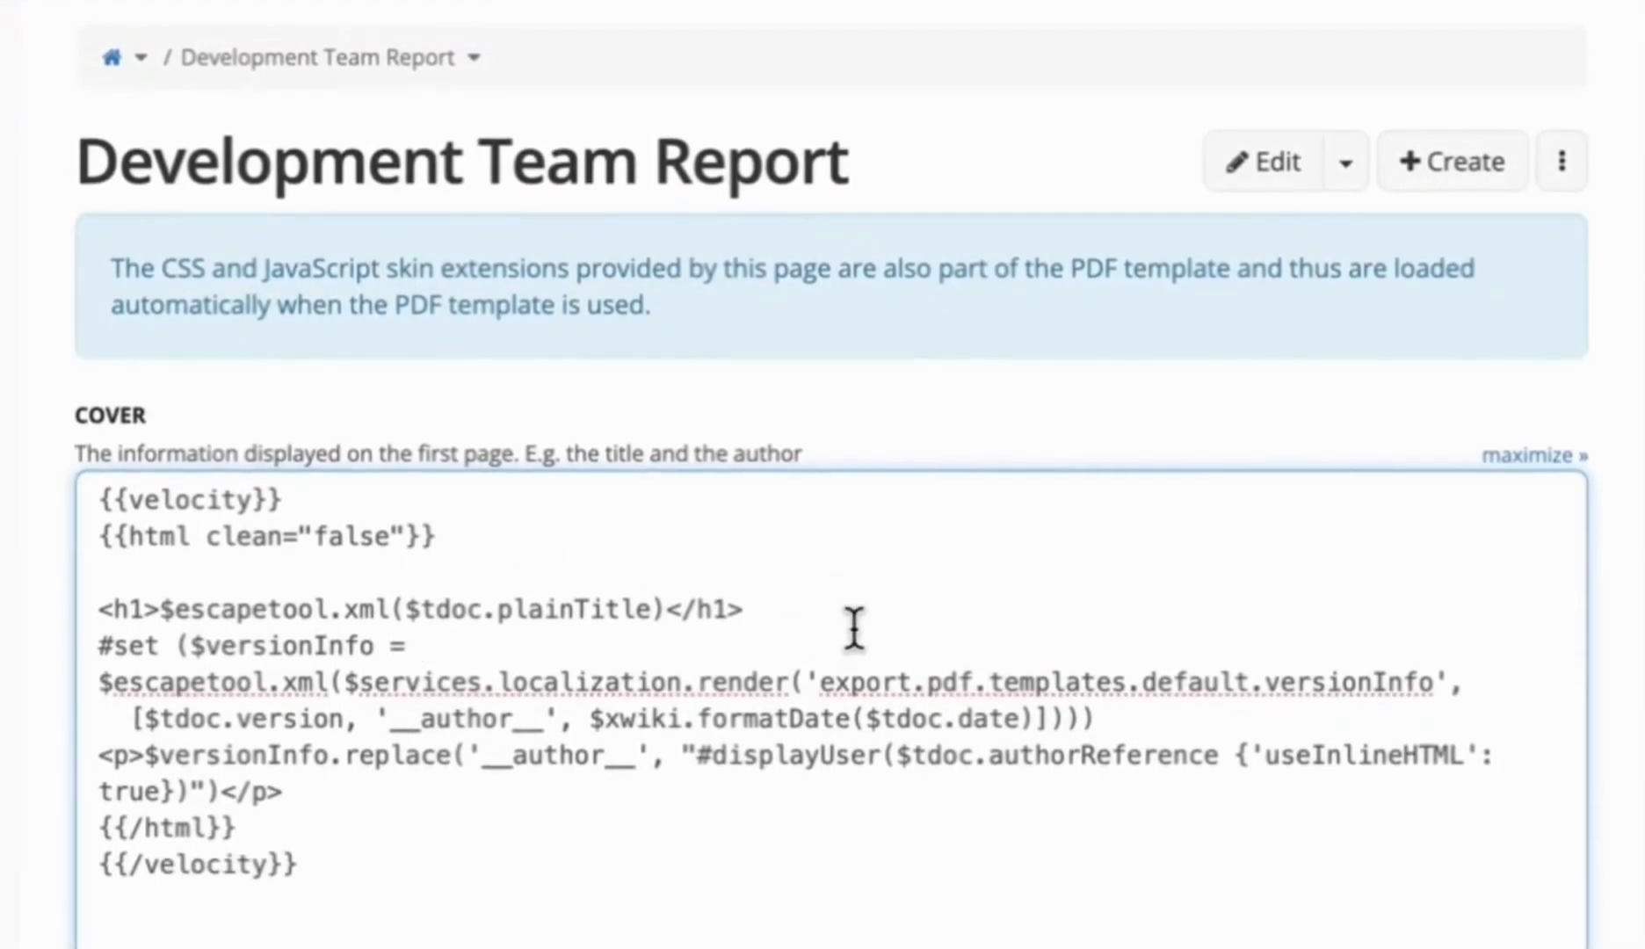
{"action": "left_click", "coordinate": [879, 621]}
{"action": "key", "text": "Return"}
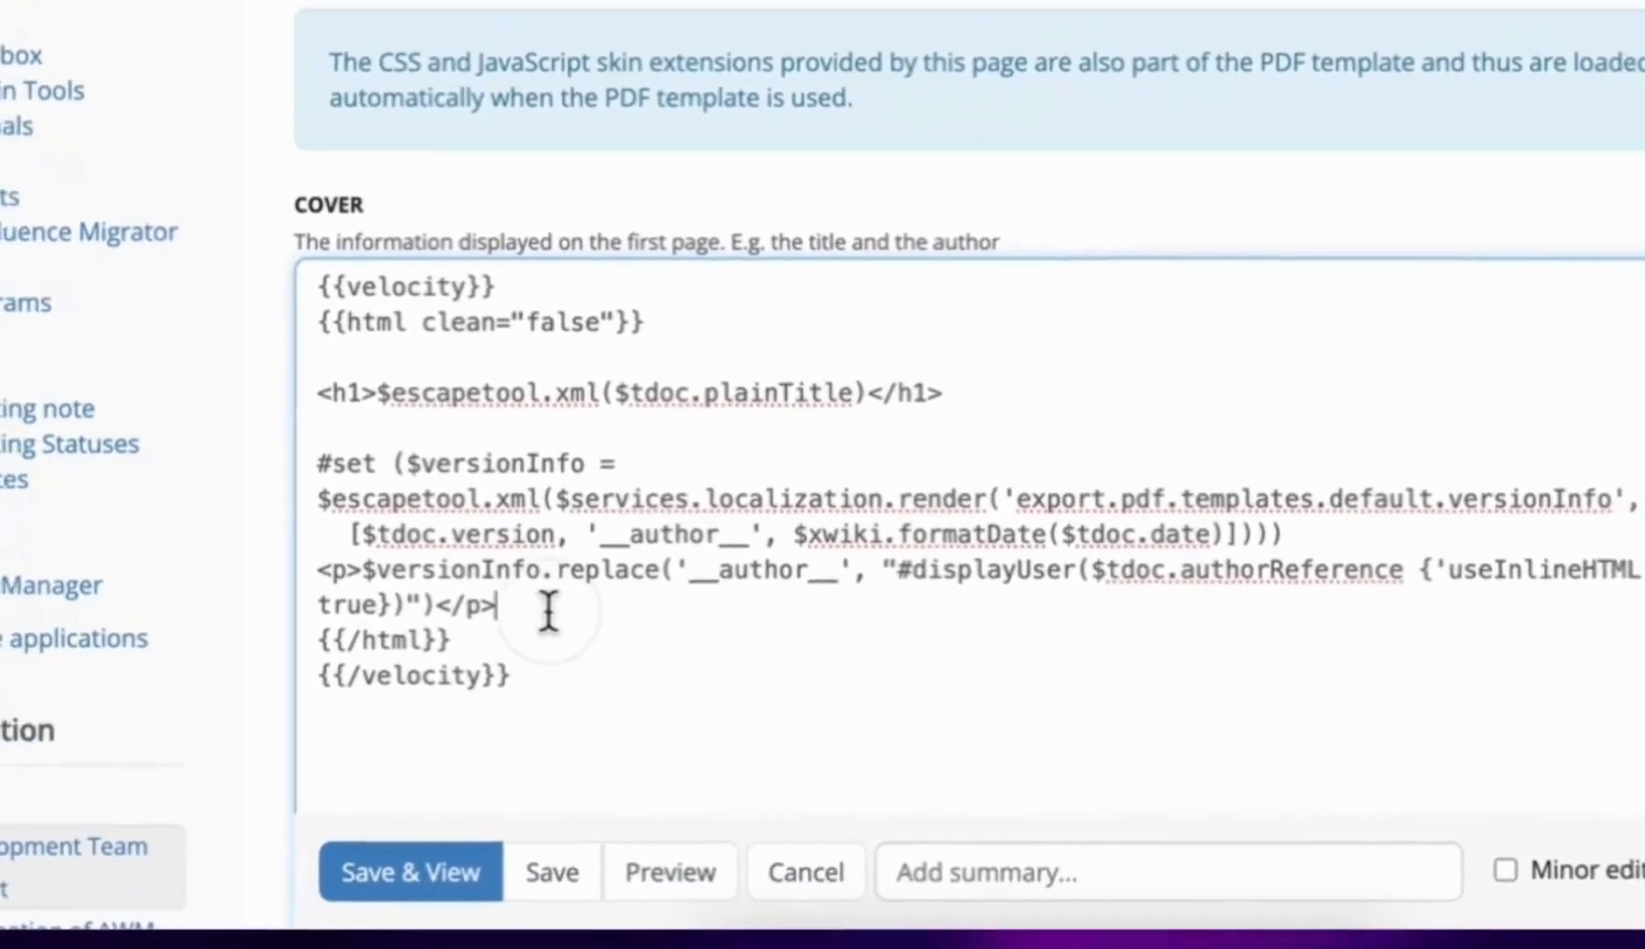
{"action": "left_click", "coordinate": [294, 827]}
{"action": "key", "text": "Return"}
{"action": "key", "text": "Return"}
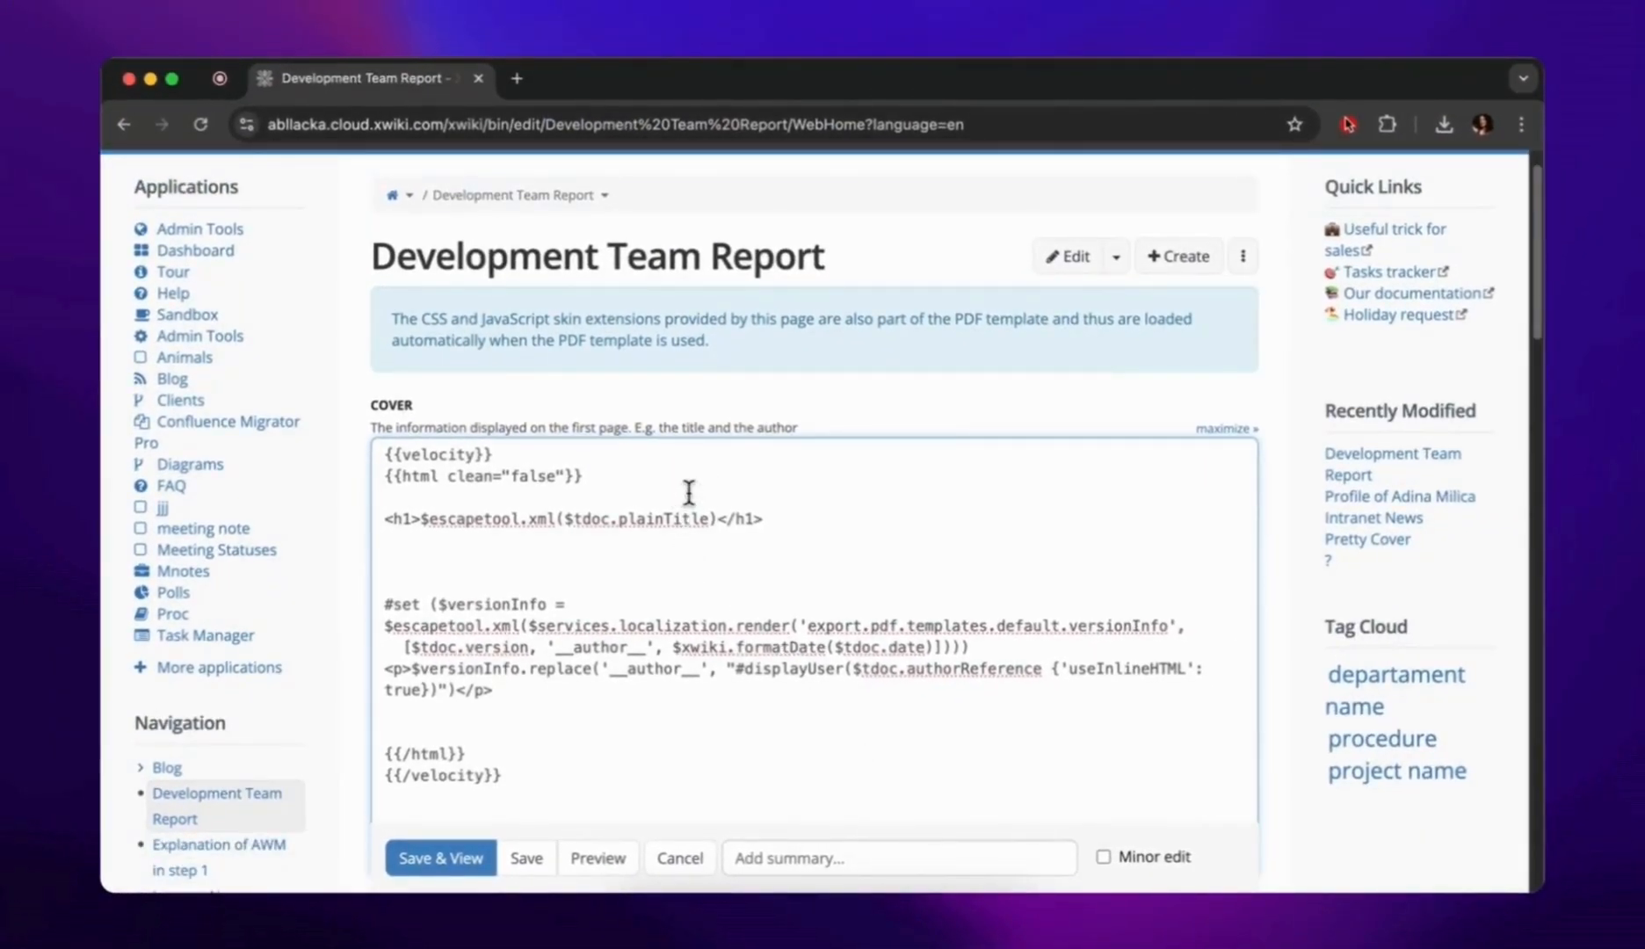
Insert the line <img class="logo-cover" src=""> above the title heading in the Cover code
{"action": "left_click", "coordinate": [689, 492]}
{"action": "key", "text": "Return"}
{"action": "key", "text": "Return"}
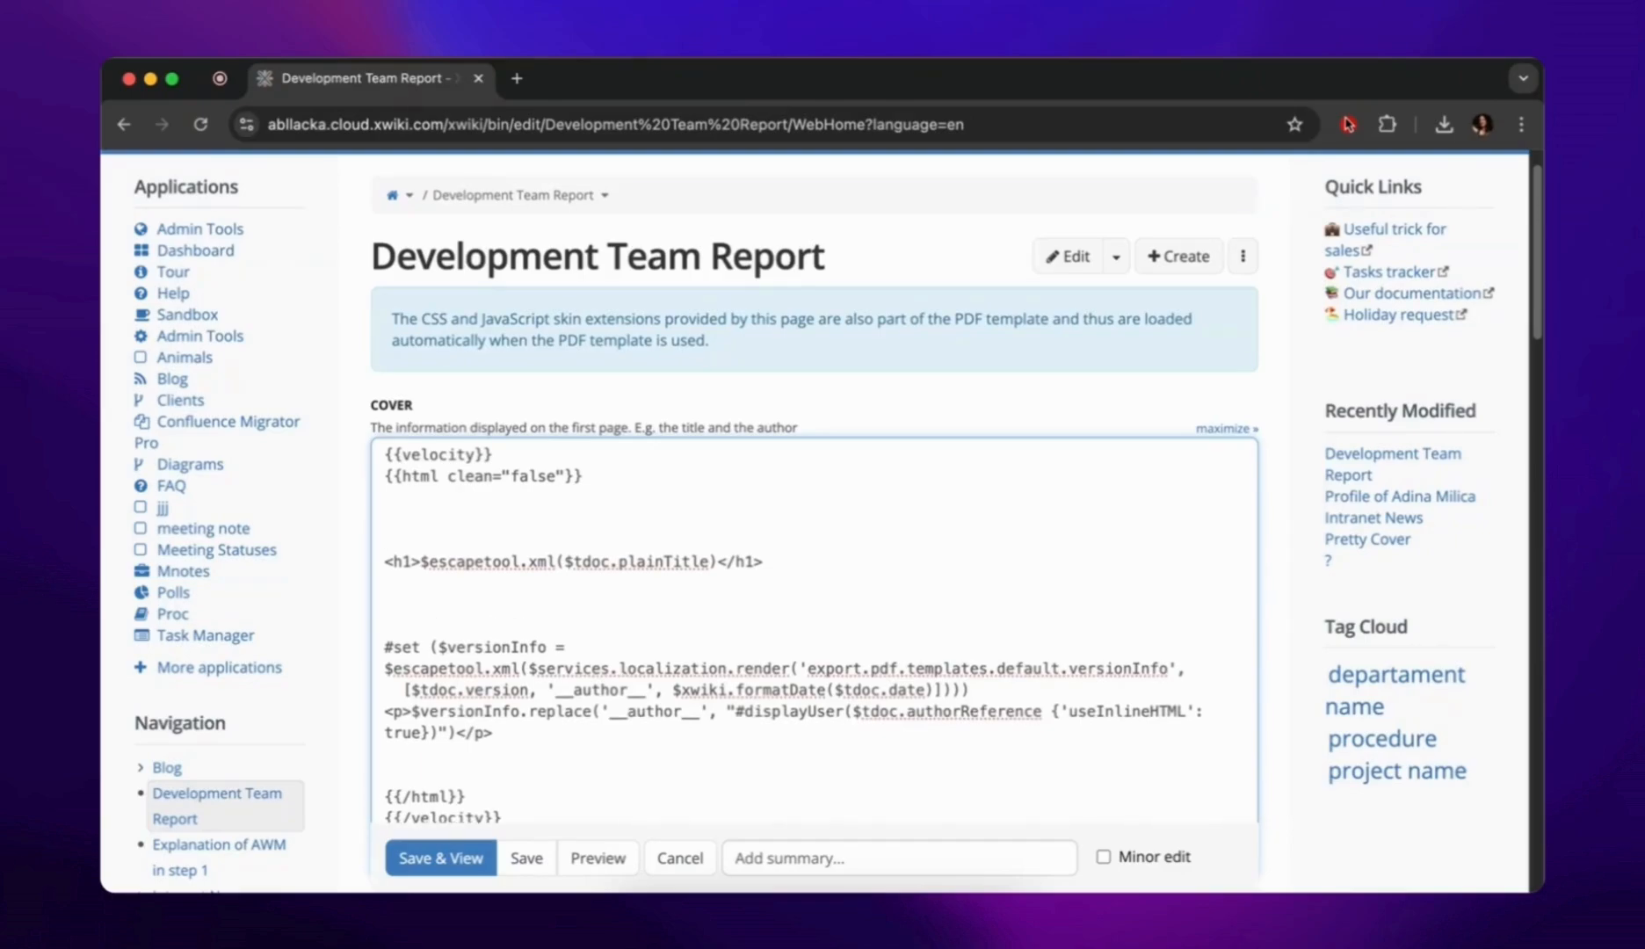
{"action": "type", "text": "<img class=\"logo-cover\" src=\"\">"}
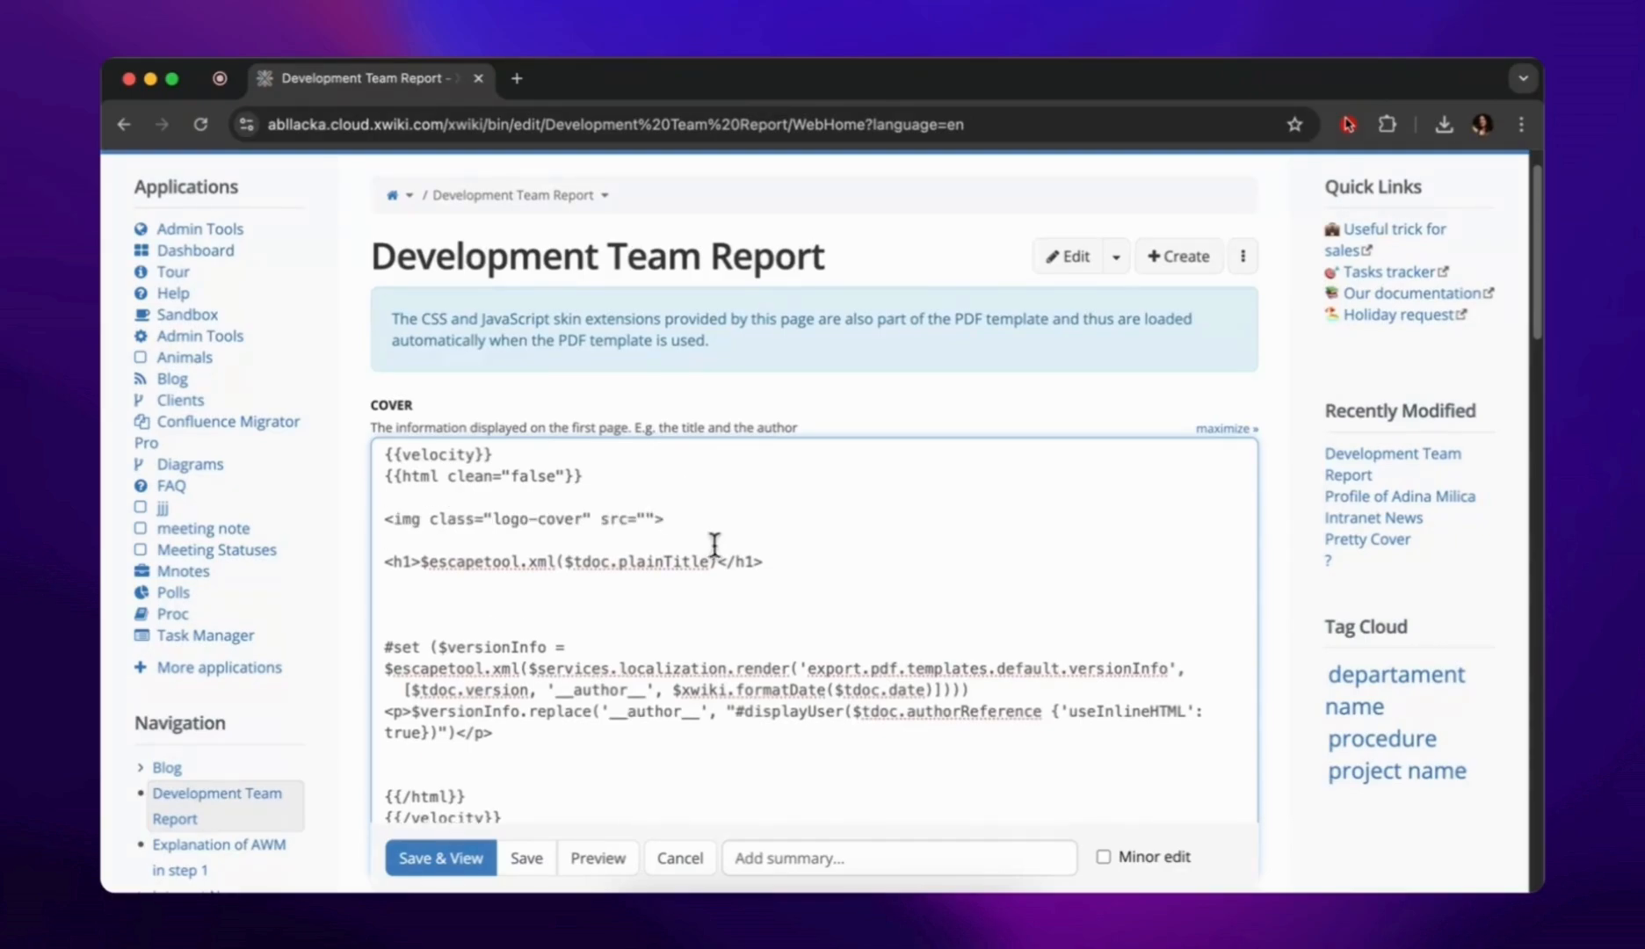
Below the title heading, add <div class="date-cover">$xwiki.formatDate($tdoc.getCreationDate(), "MMMM, yyyy")</div> followed by blank lines
{"action": "left_click", "coordinate": [655, 598]}
{"action": "type", "text": "<div class=\"date-cover\">$xwiki.formatDate($tdoc.getCreationDate(), \"MMMM, yyyy\")</div>"}
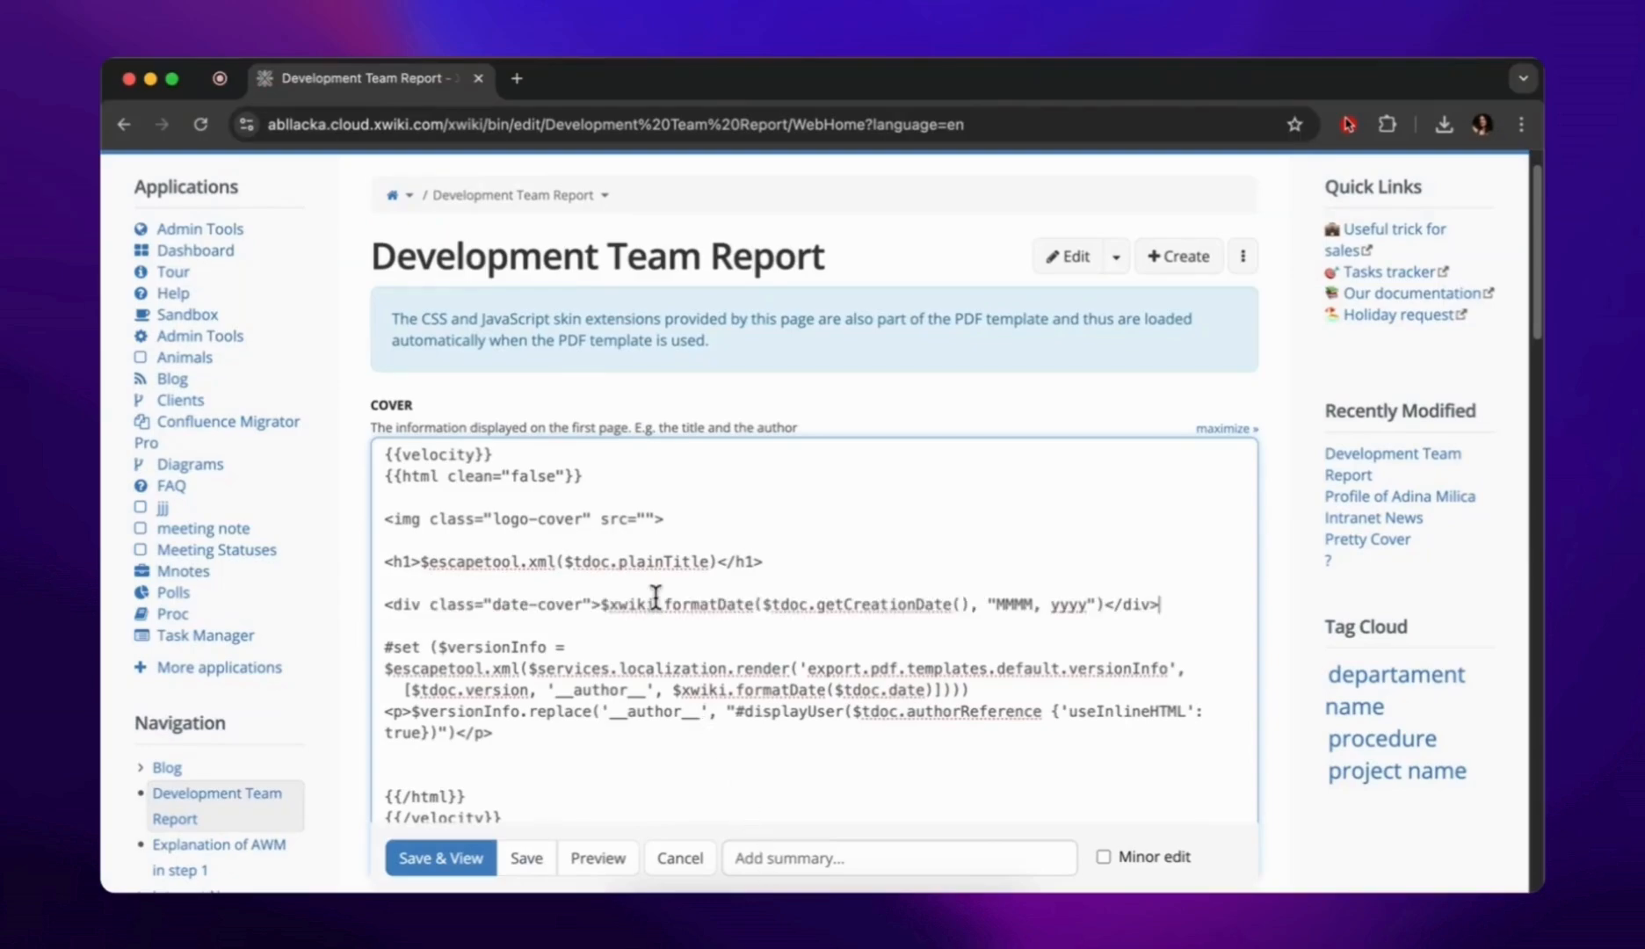
{"action": "key", "text": "Return"}
{"action": "key", "text": "Return"}
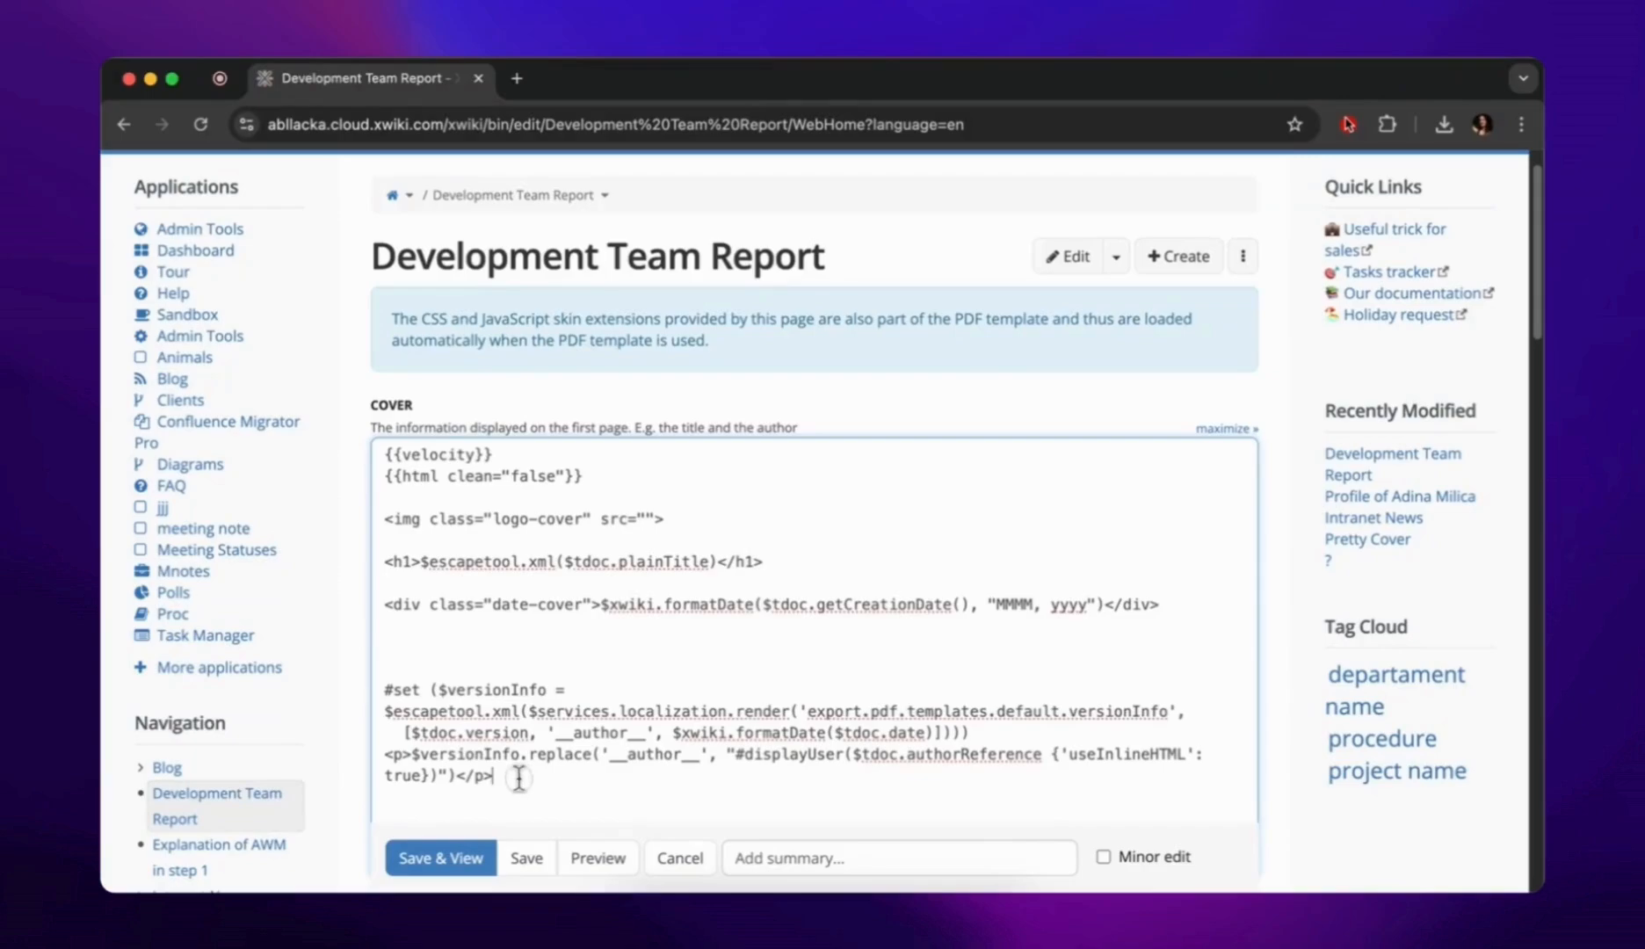
Replace the version information block in the Cover code with <img class="big-image-cover" src="">
{"action": "left_click_drag", "start_coordinate": [519, 777], "coordinate": [366, 696]}
{"action": "key", "text": "BackSpace"}
{"action": "key", "text": "BackSpace"}
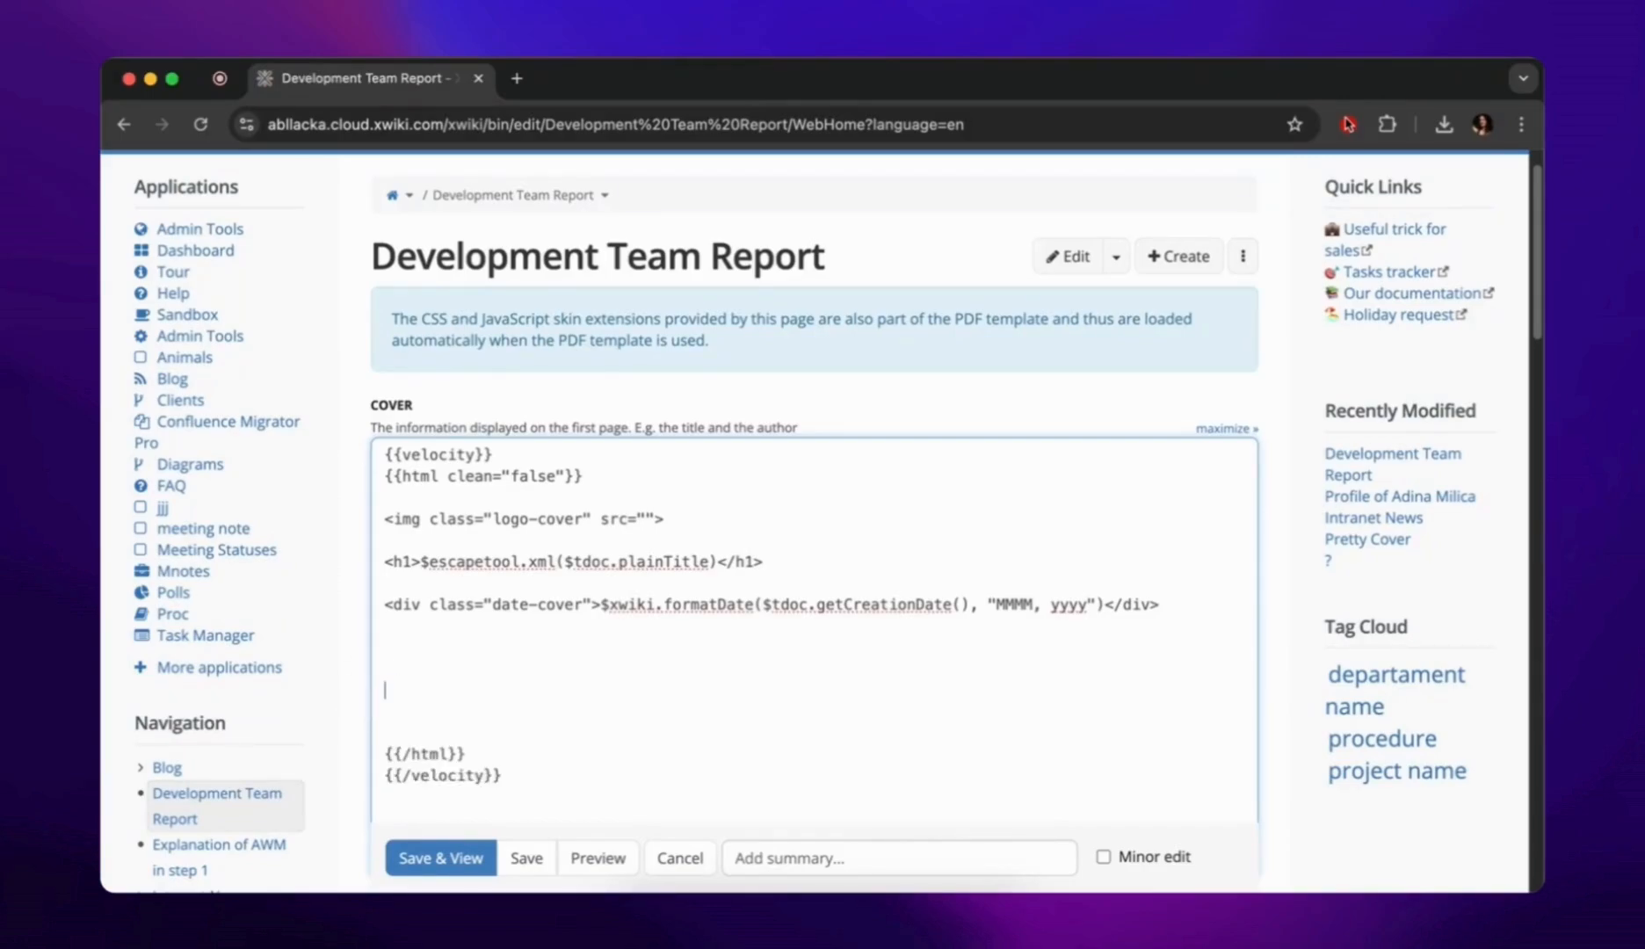
{"action": "type", "text": "<img class=\"big-image-cover\" src=\"\">"}
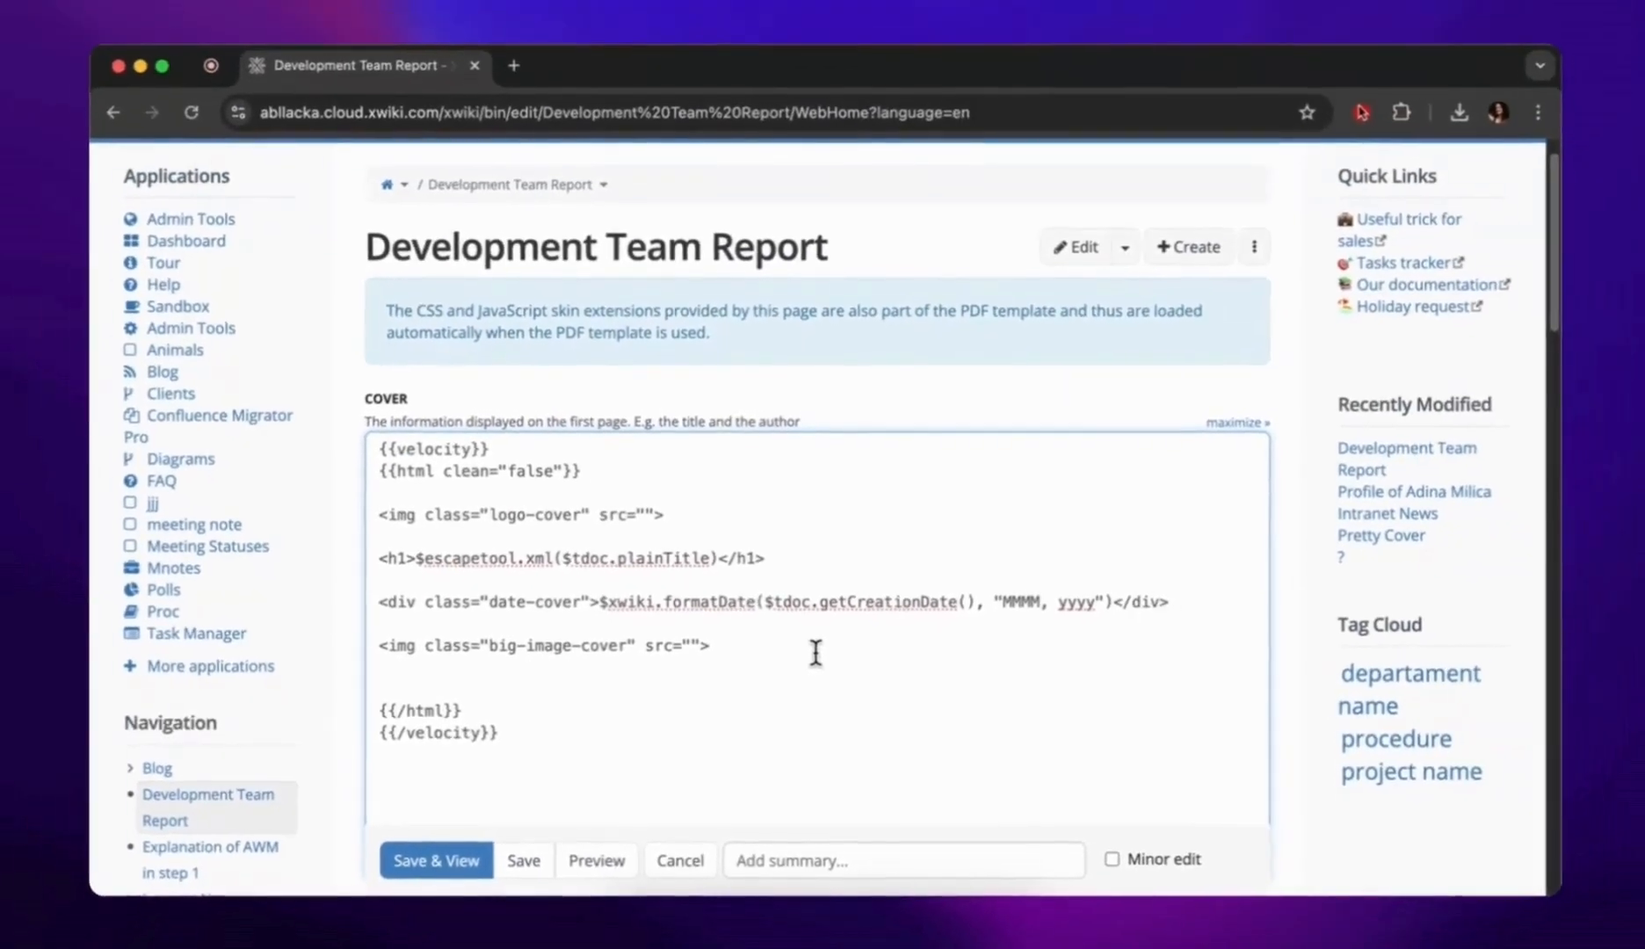
Below the big cover image, add a div with class "two-items" that contains two empty div elements
{"action": "key", "text": "Return"}
{"action": "key", "text": "Return"}
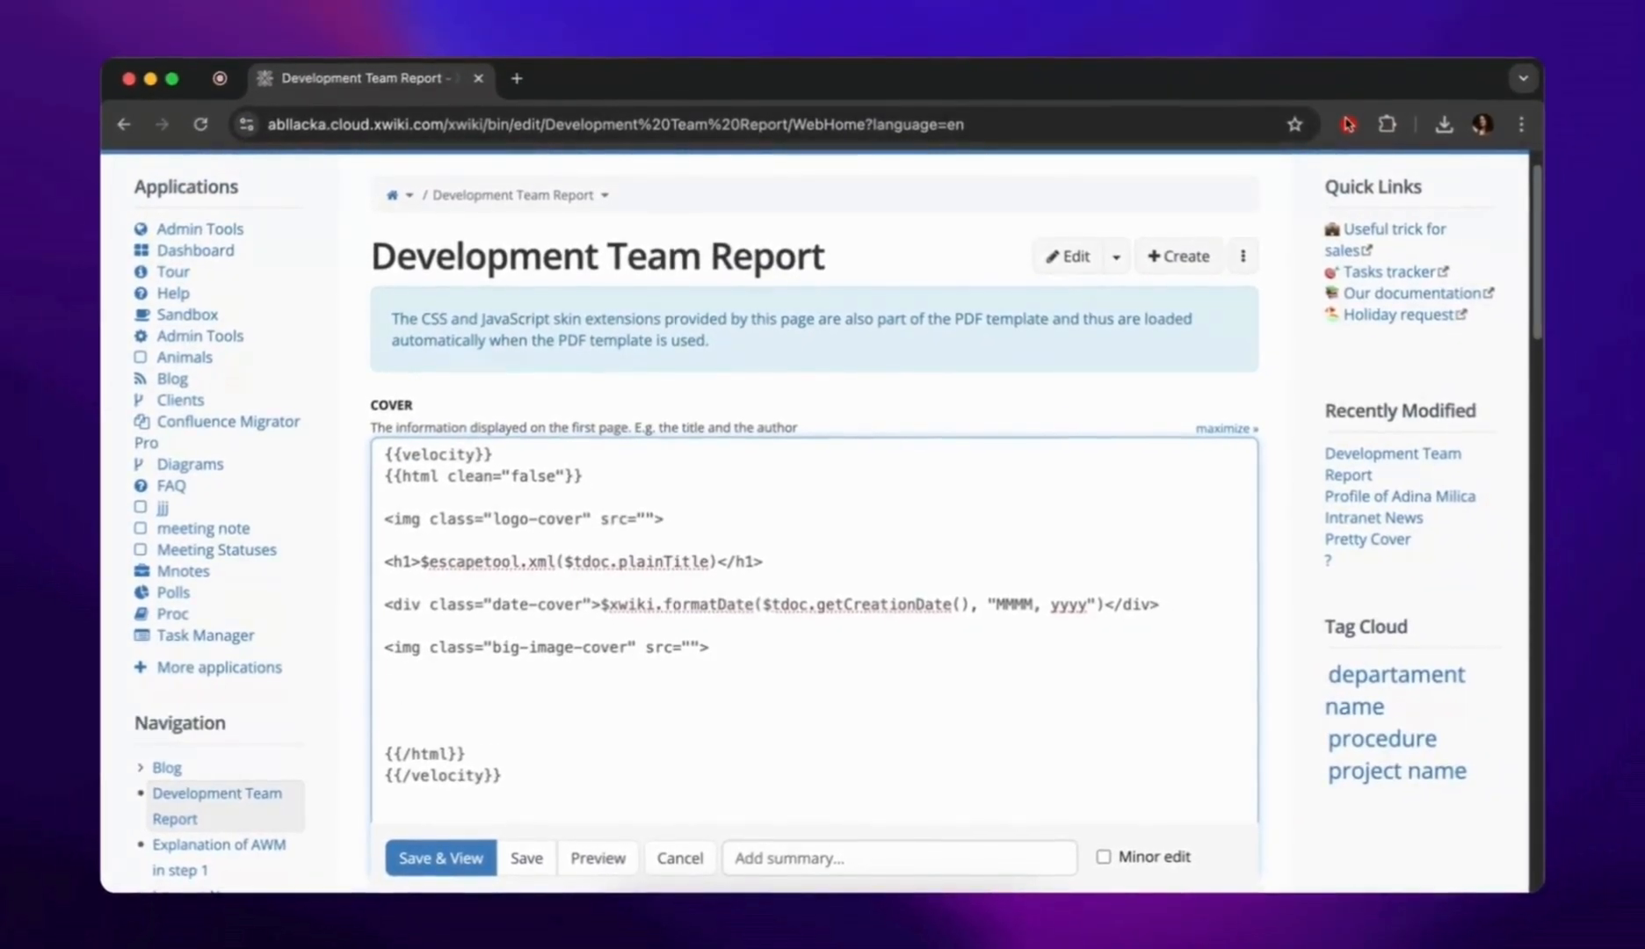
{"action": "type", "text": "<div class=\"two-items\">"}
{"action": "key", "text": "Return"}
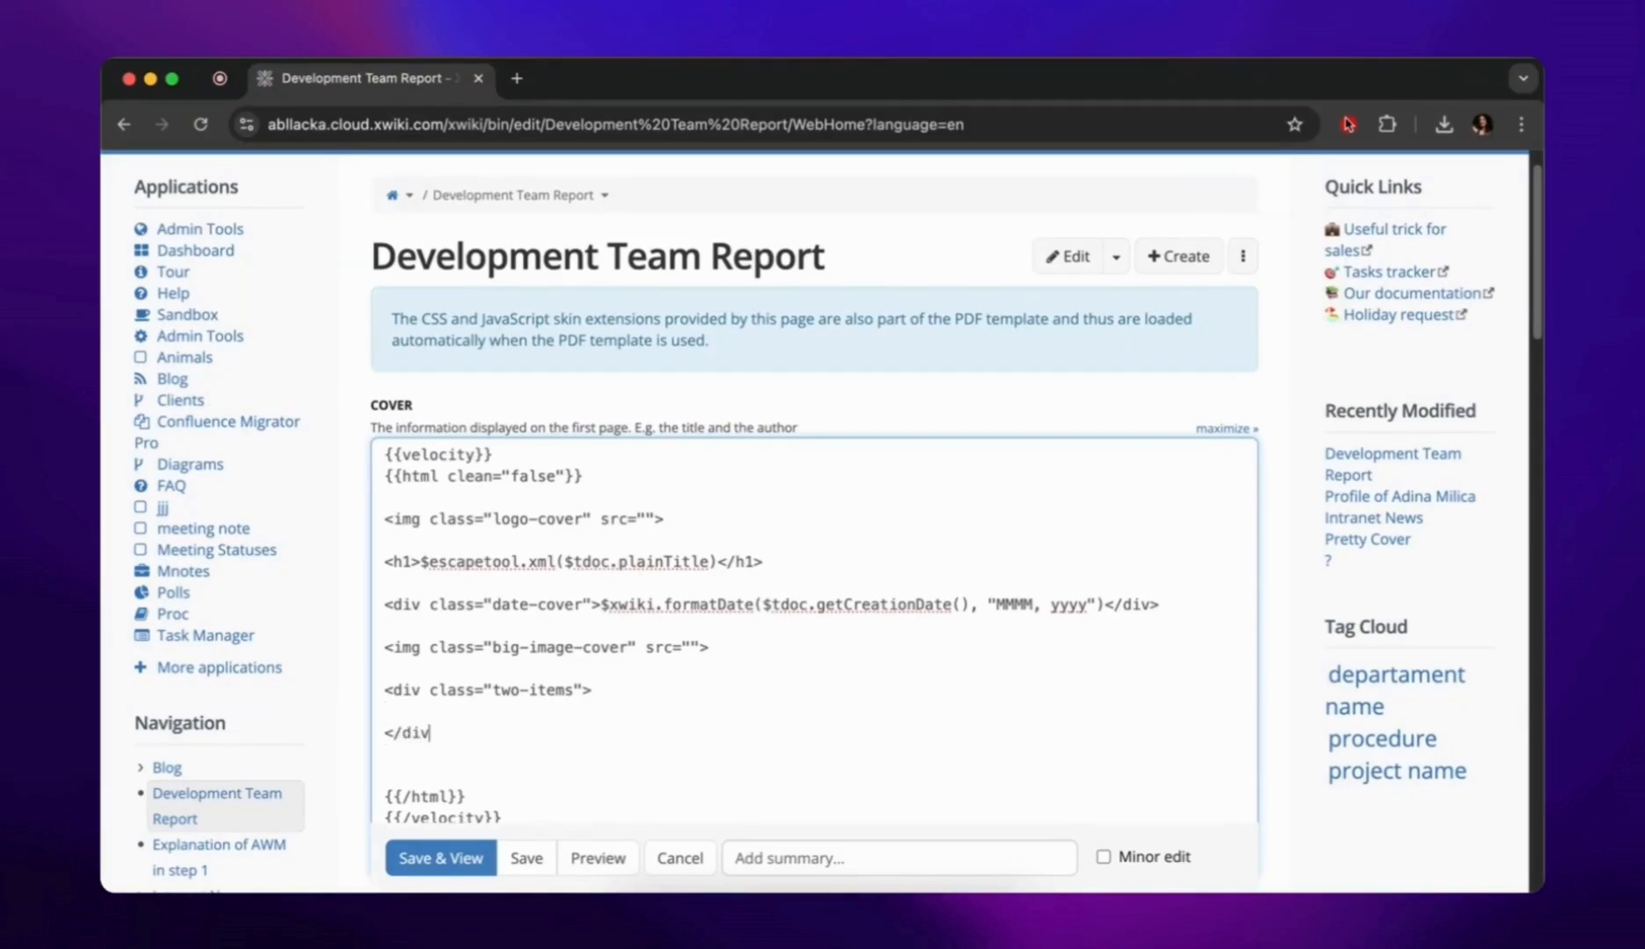
{"action": "key", "text": "Return"}
{"action": "key", "text": "Return"}
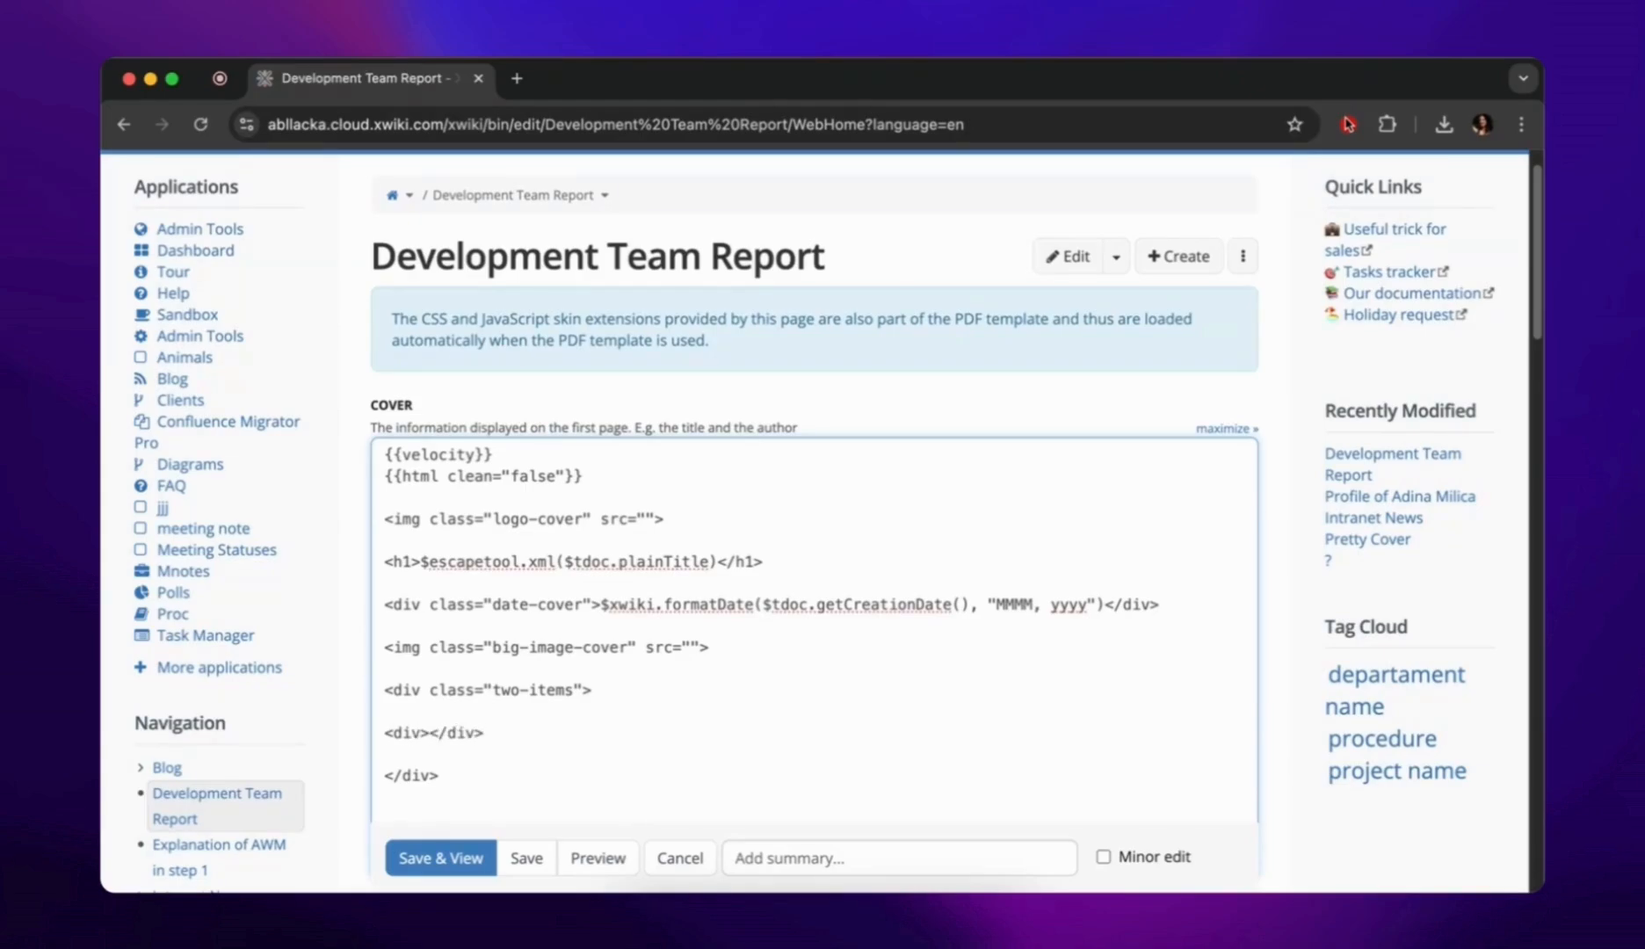
{"action": "left_click_drag", "start_coordinate": [484, 732], "coordinate": [370, 729]}
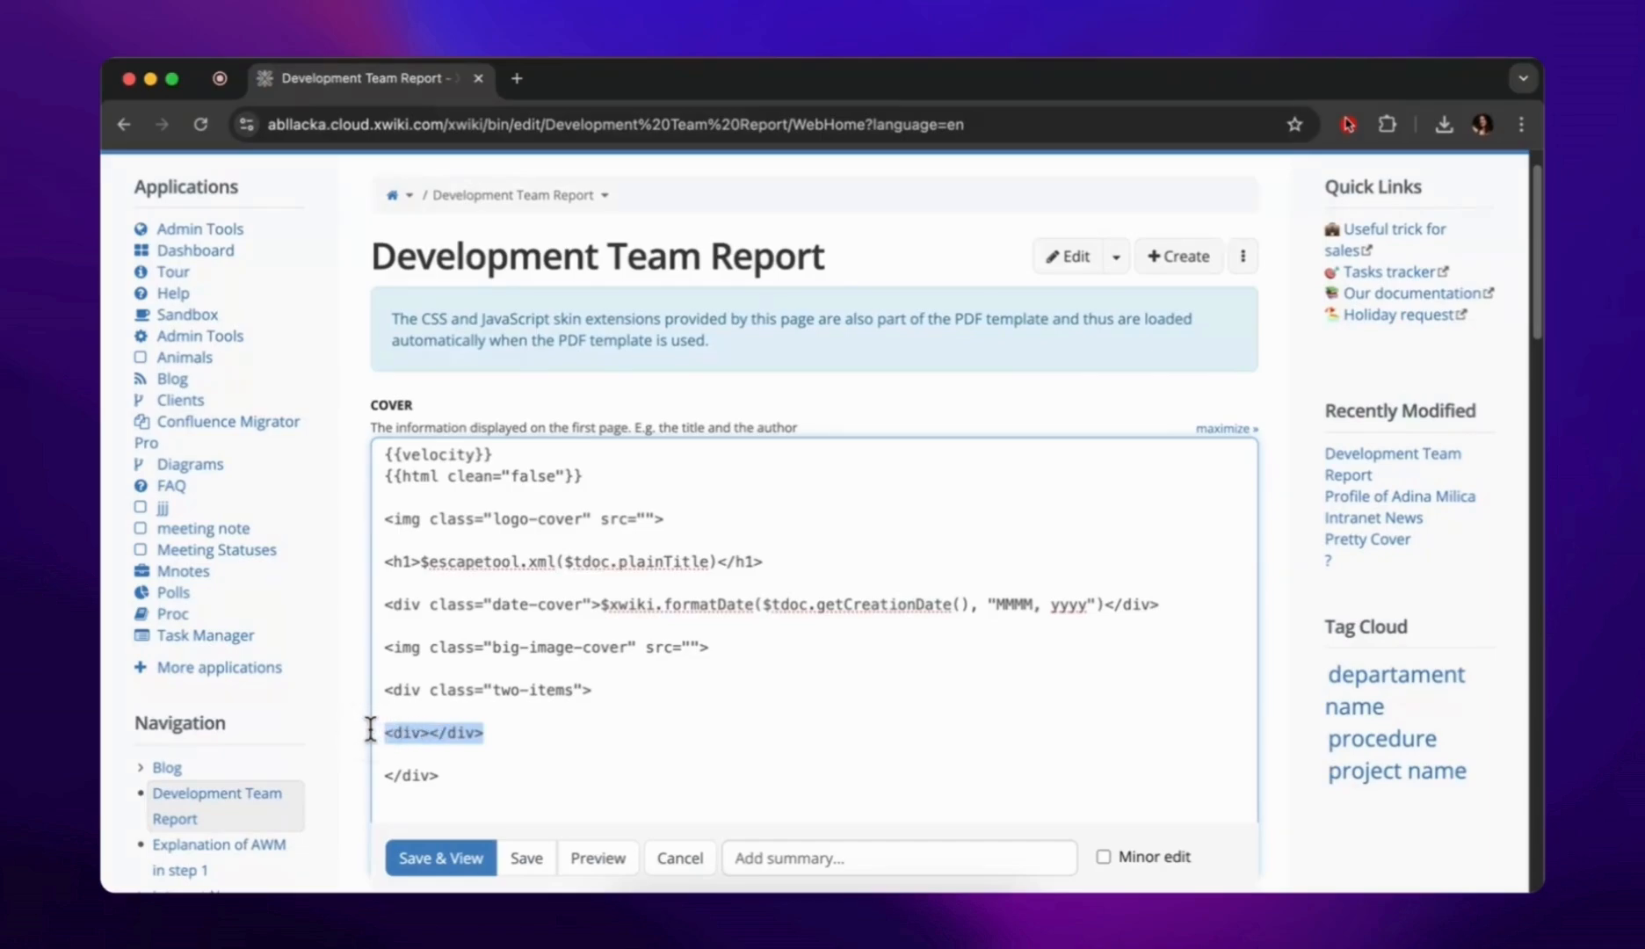
{"action": "key", "text": "Right"}
{"action": "key", "text": "Return"}
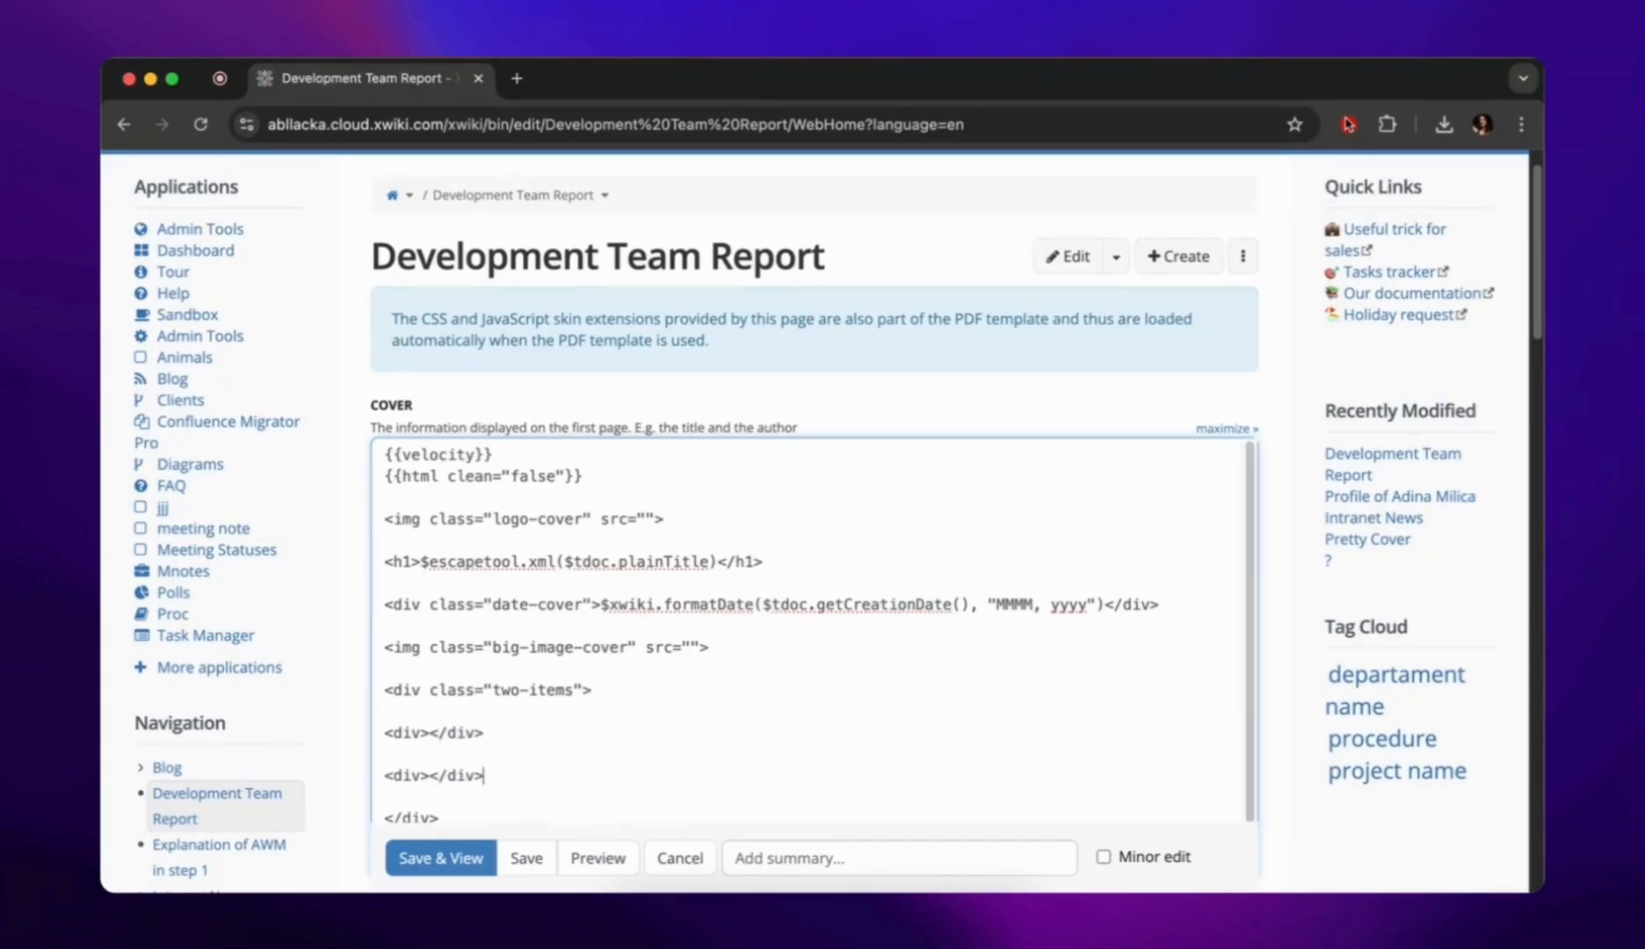
Fill the first inner div with a "before-user" div reading "Written by" and an "author-cover" div containing #displayUser($tdoc.authorReference {'useInlineHTML': true})
{"action": "scroll", "coordinate": [474, 706], "scroll_direction": "down", "scroll_amount": 1}
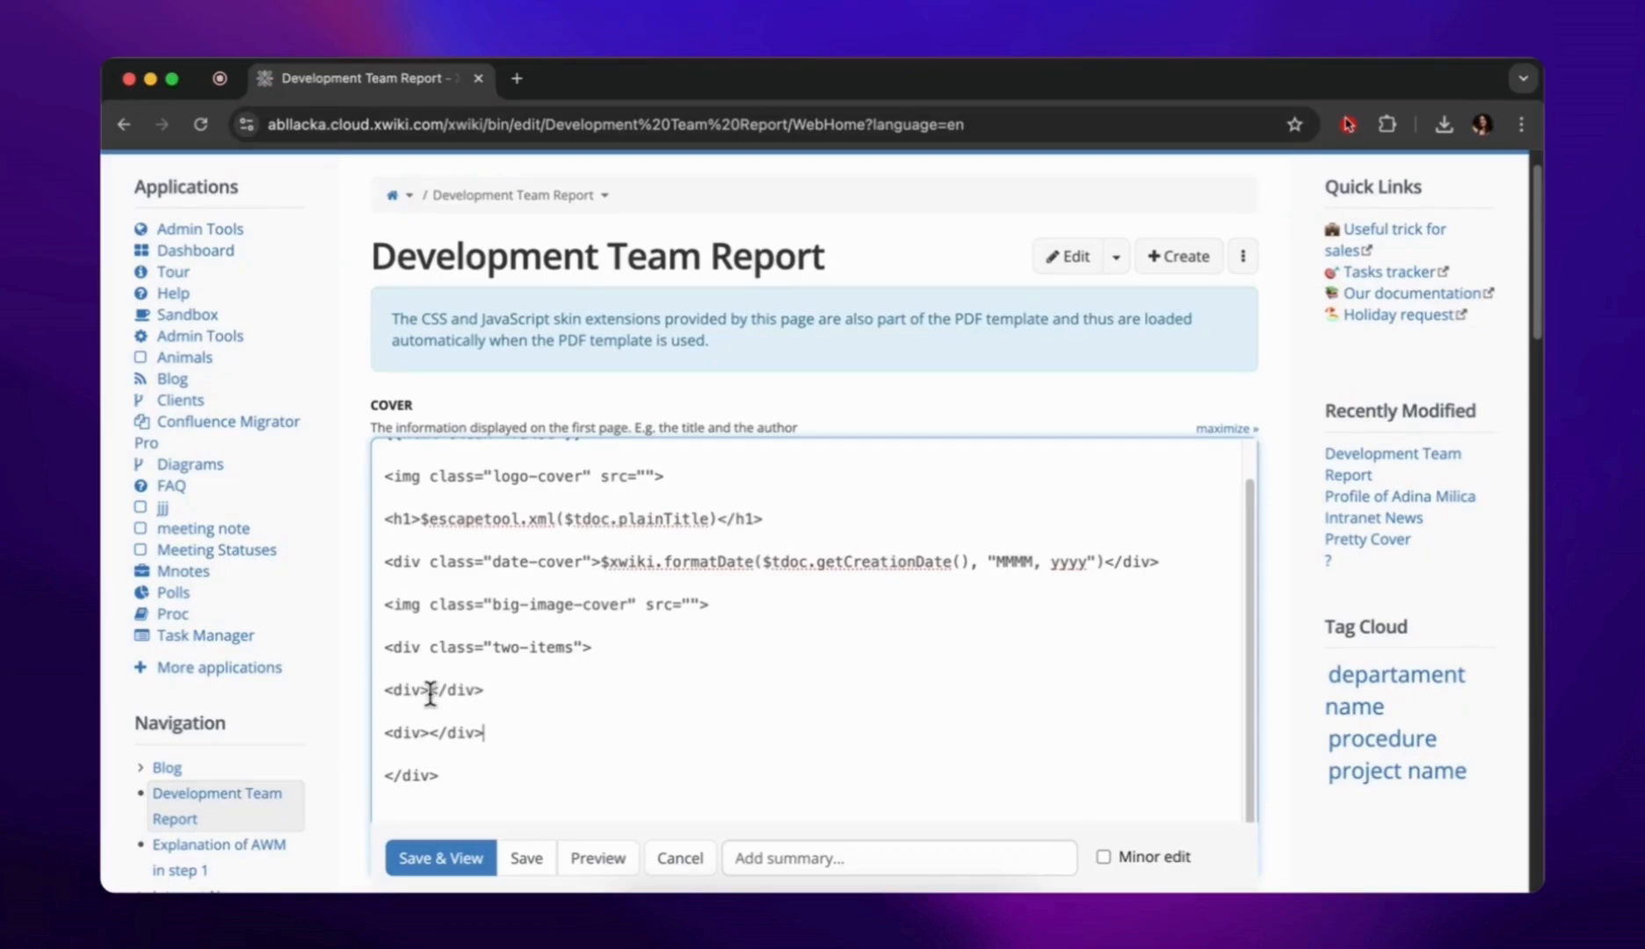
{"action": "left_click", "coordinate": [430, 690]}
{"action": "key", "text": "Return"}
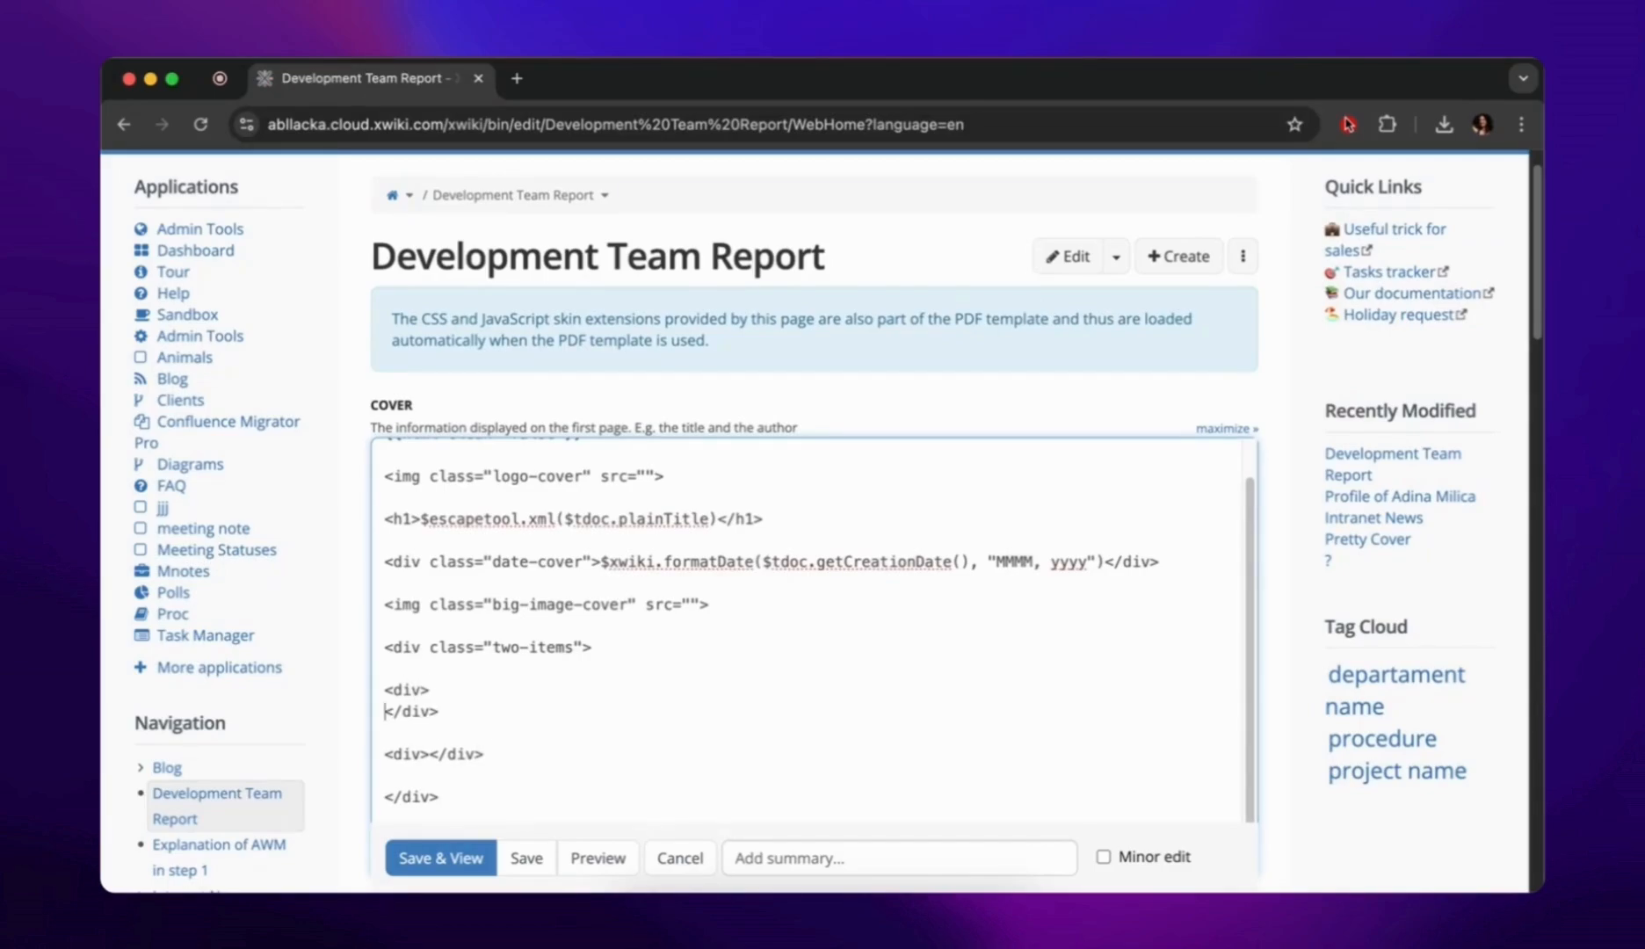
{"action": "key", "text": "Return"}
{"action": "type", "text": "<div class=\"before-user\">Written by</div> <div class=\"author-cover\">#displayUser($tdoc.authorReference {'useInlineHTML': true})</div>"}
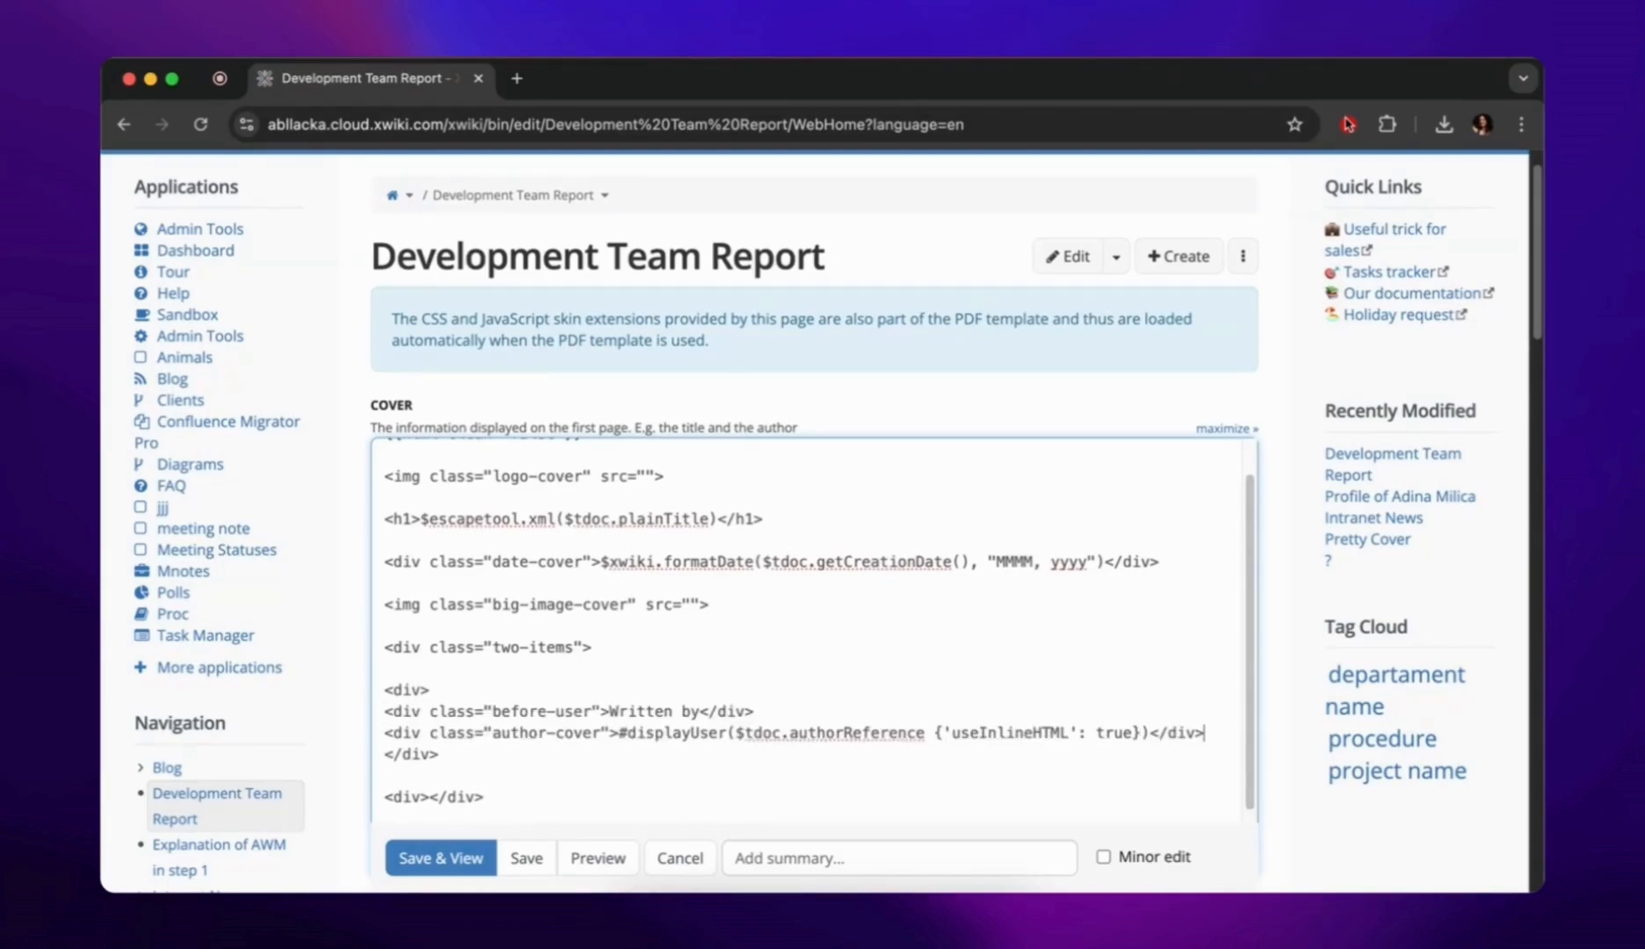
Fill the second inner div with a "before-user" div reading "Team" and an "author-cover" div containing $services.wiki.getCurrentWikiDescriptor().getPrettyName()
{"action": "scroll", "coordinate": [515, 684], "scroll_direction": "down", "scroll_amount": 2}
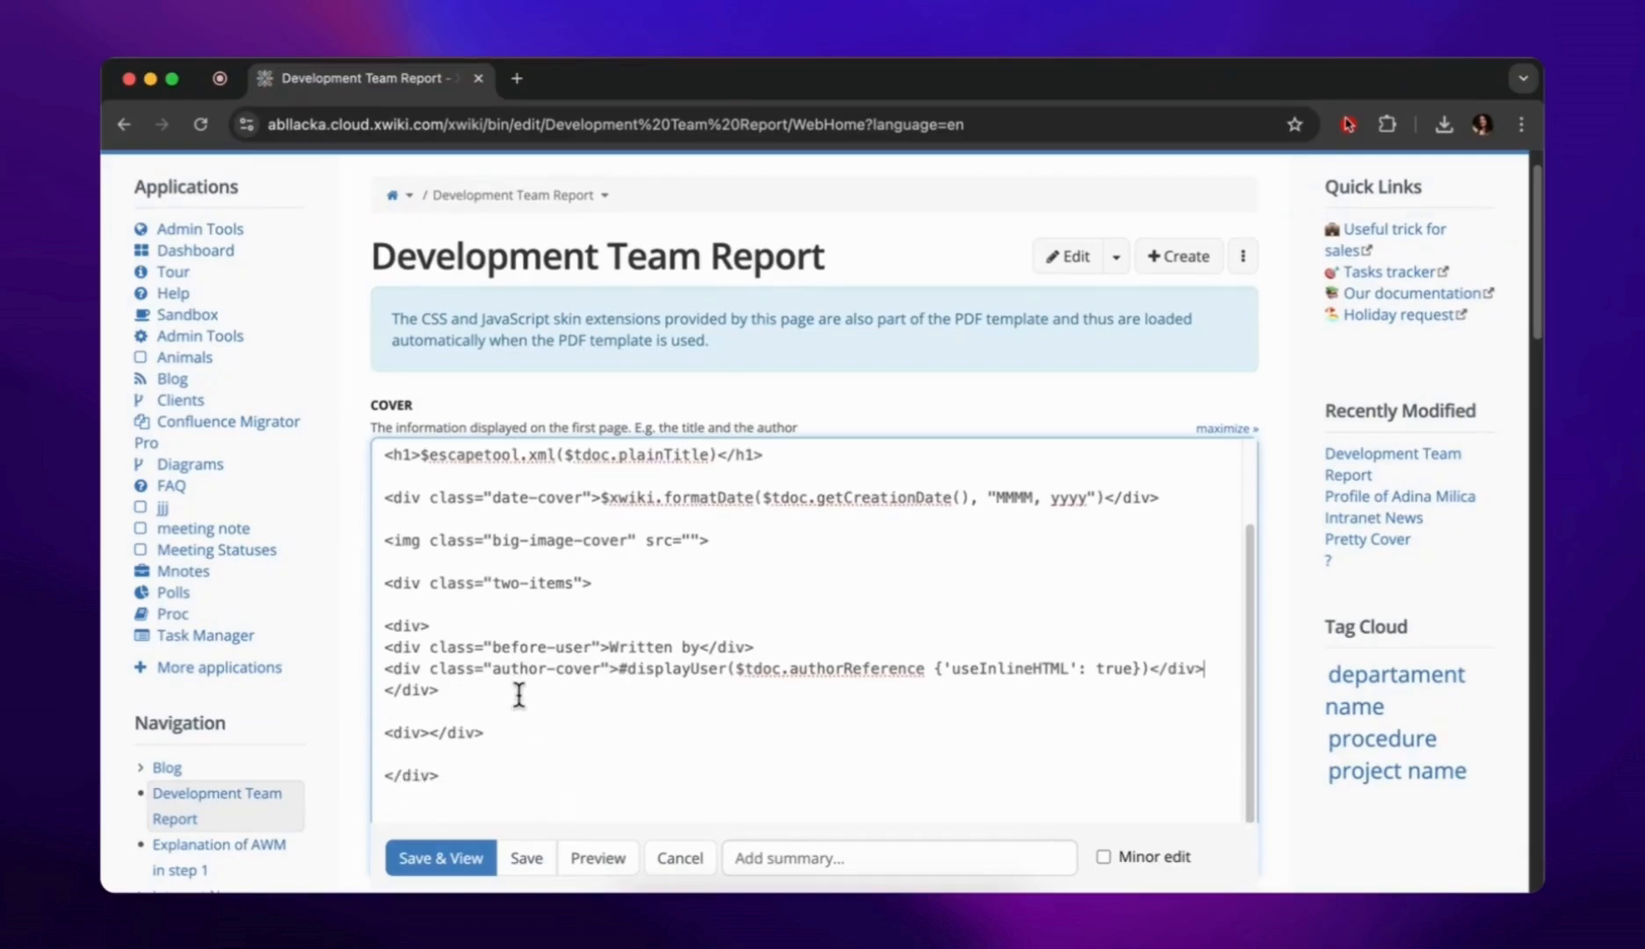
{"action": "scroll", "coordinate": [517, 695], "scroll_direction": "down", "scroll_amount": 1}
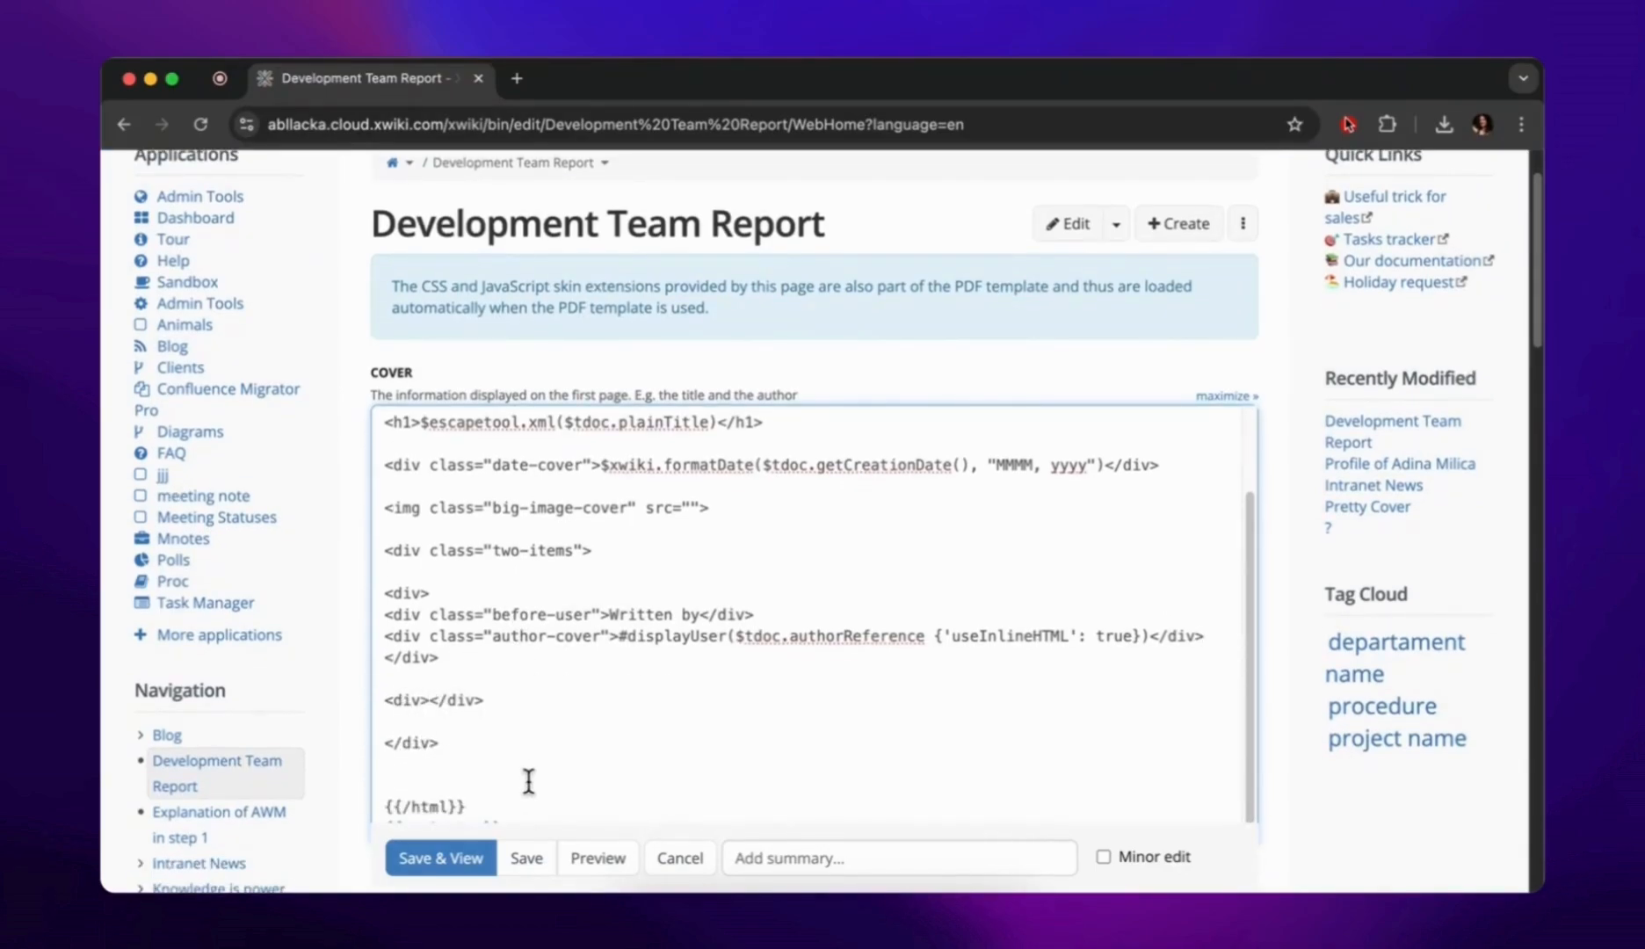
{"action": "left_click", "coordinate": [430, 699]}
{"action": "key", "text": "Return"}
{"action": "key", "text": "Return"}
{"action": "key", "text": "Return"}
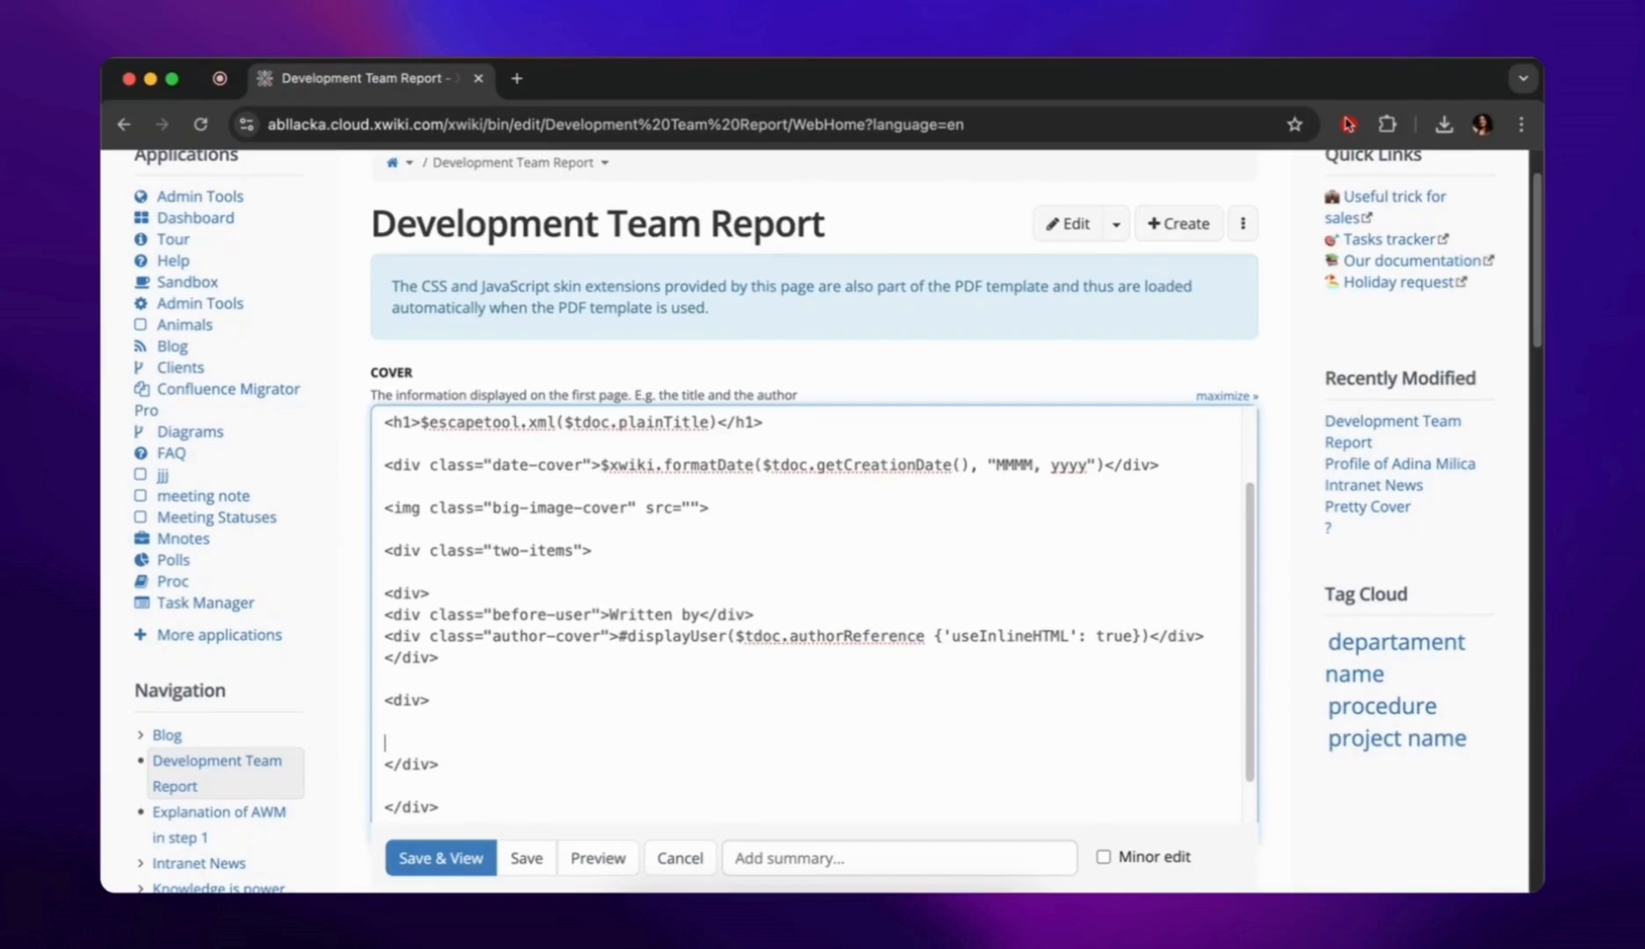
{"action": "key", "text": "BackSpace"}
{"action": "type", "text": "<div class=\"before-user\">Team</div> <div class=\"author-cover\">$services.wiki.getCurrentWikiDescriptor().getPrettyName()"}
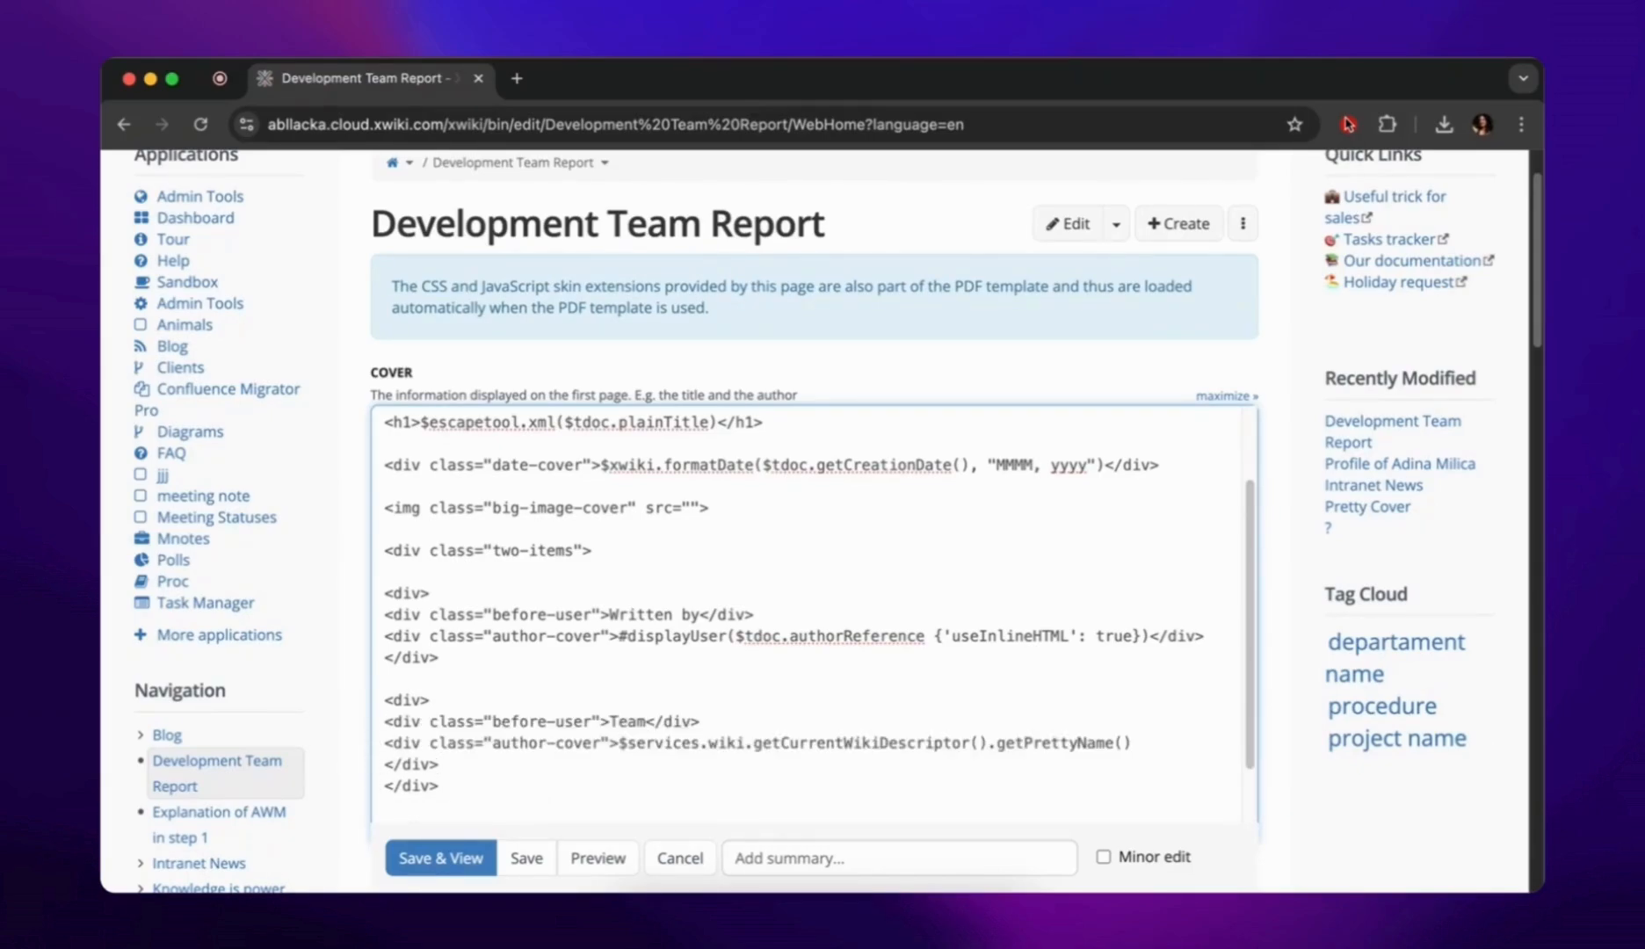
{"action": "key", "text": "BackSpace"}
Set the src of both the big-image-cover and logo-cover images in the Cover code to "#"
{"action": "scroll", "coordinate": [420, 717], "scroll_direction": "down", "scroll_amount": 2}
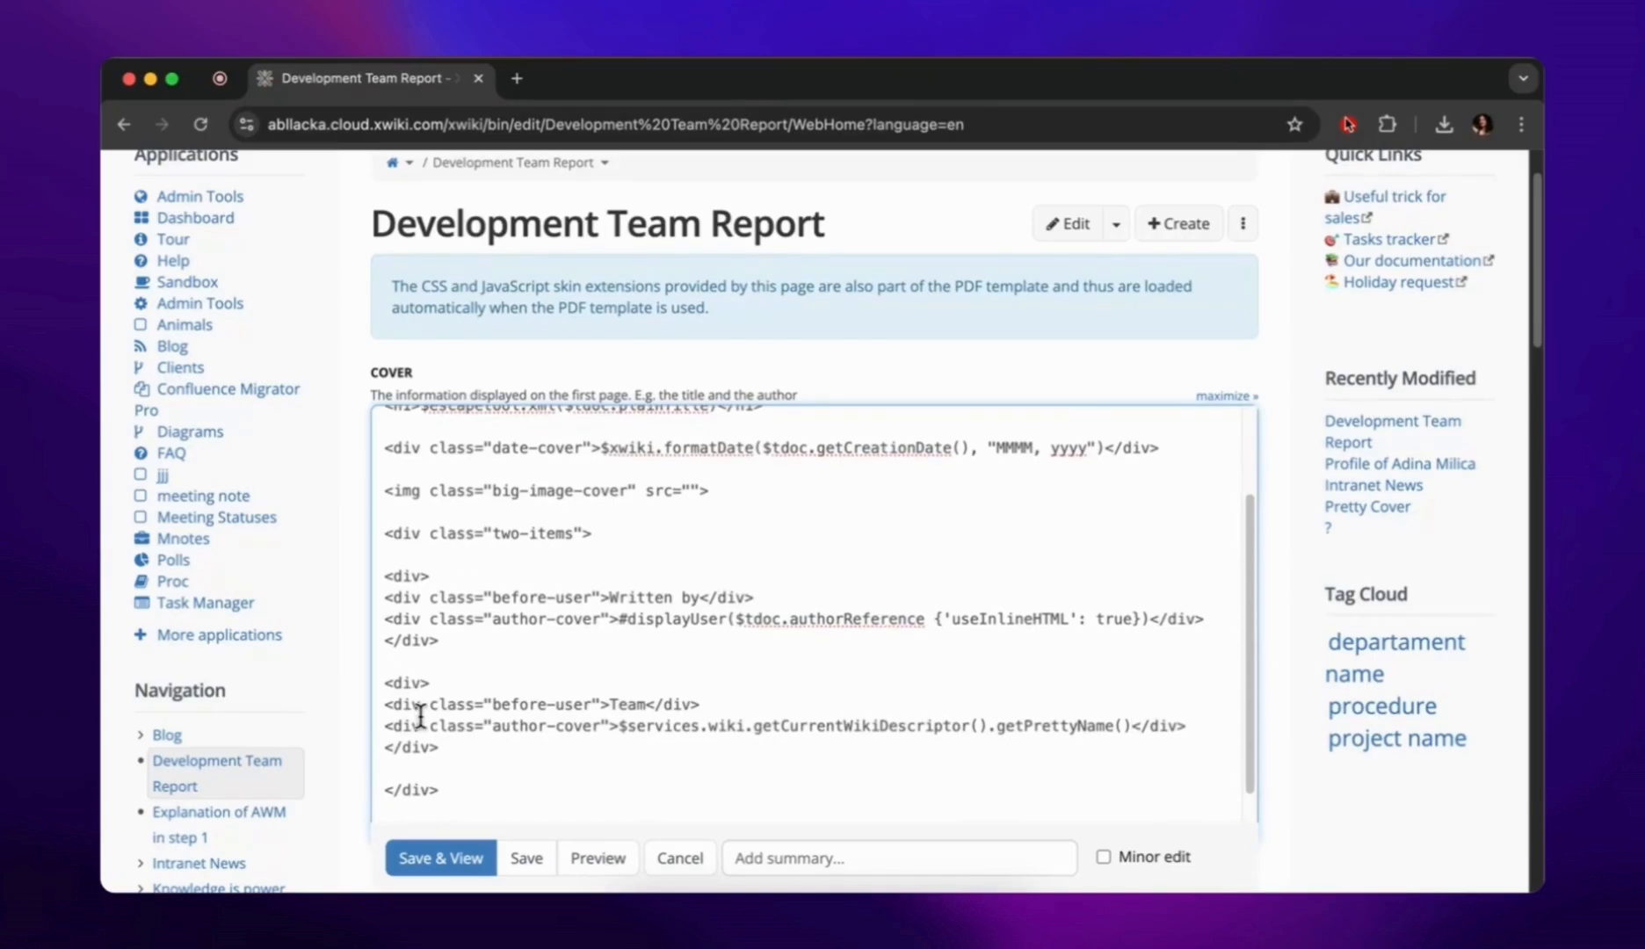
{"action": "scroll", "coordinate": [420, 717], "scroll_direction": "down", "scroll_amount": 1}
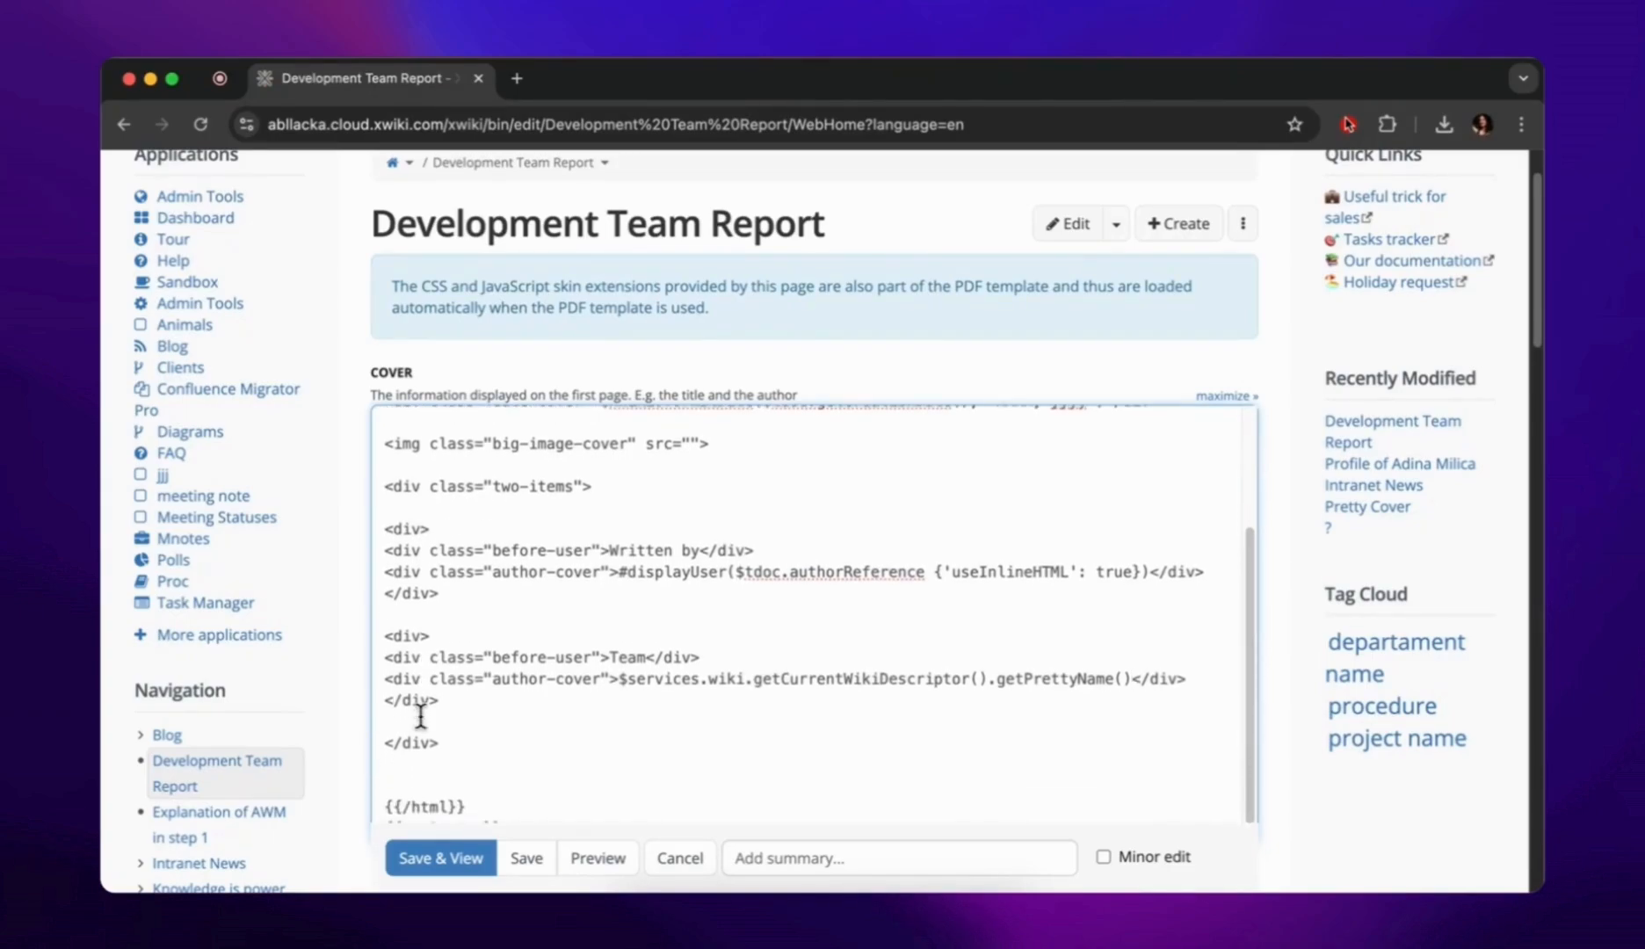
{"action": "scroll", "coordinate": [757, 749], "scroll_direction": "down", "scroll_amount": 3}
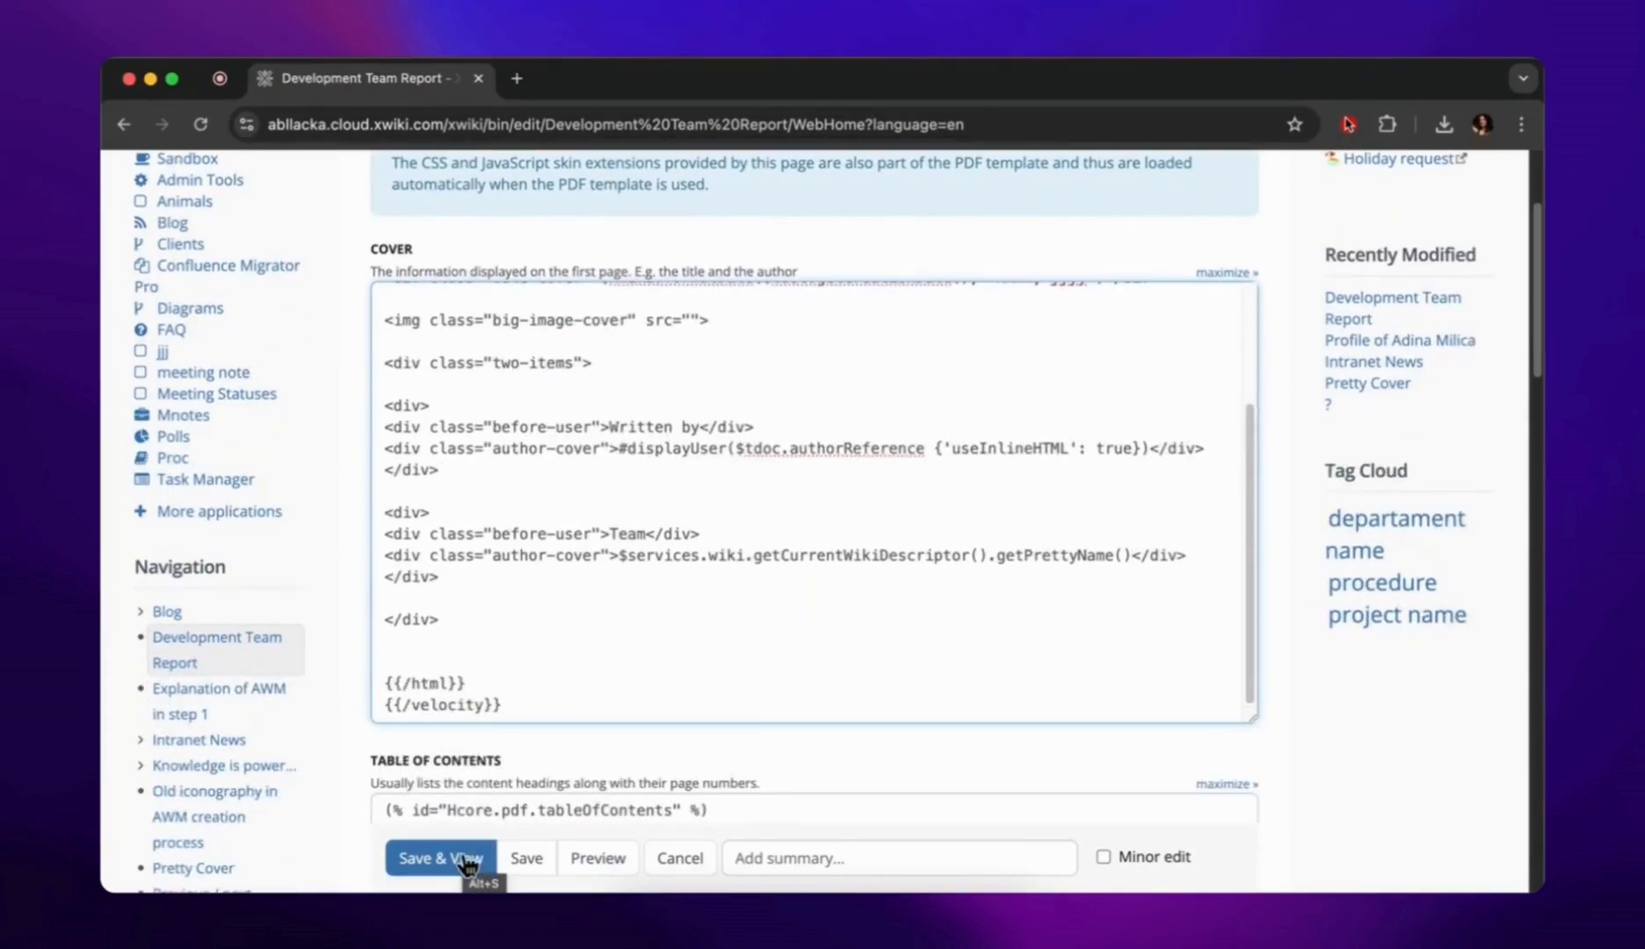
{"action": "left_click", "coordinate": [689, 319]}
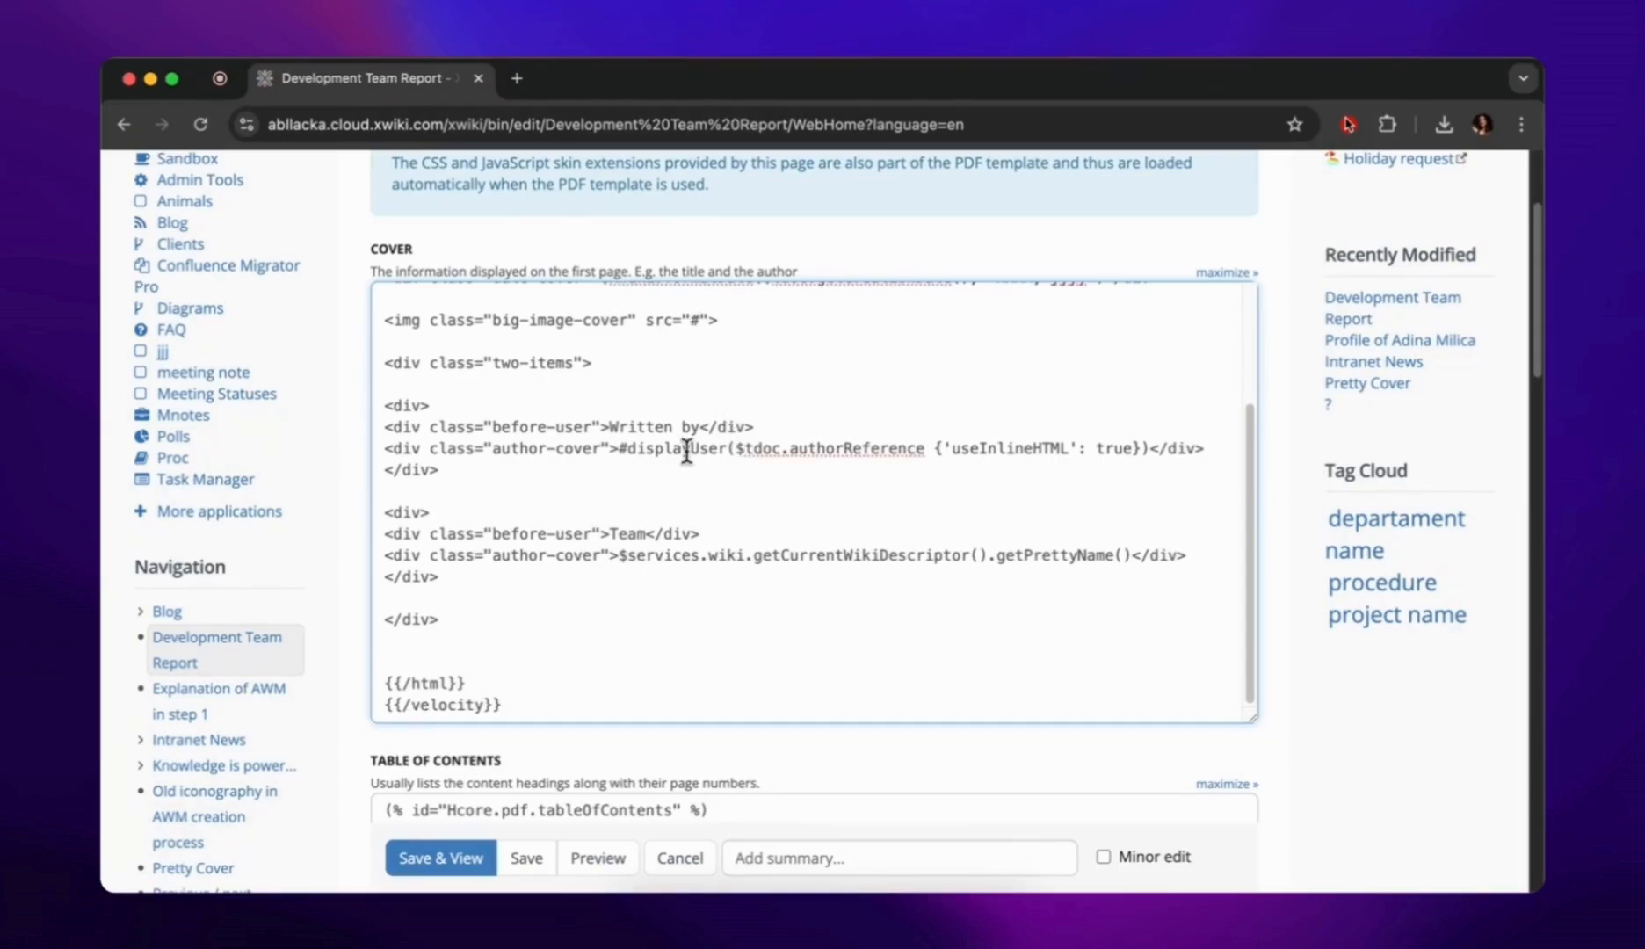
{"action": "scroll", "coordinate": [620, 460], "scroll_direction": "up", "scroll_amount": 3}
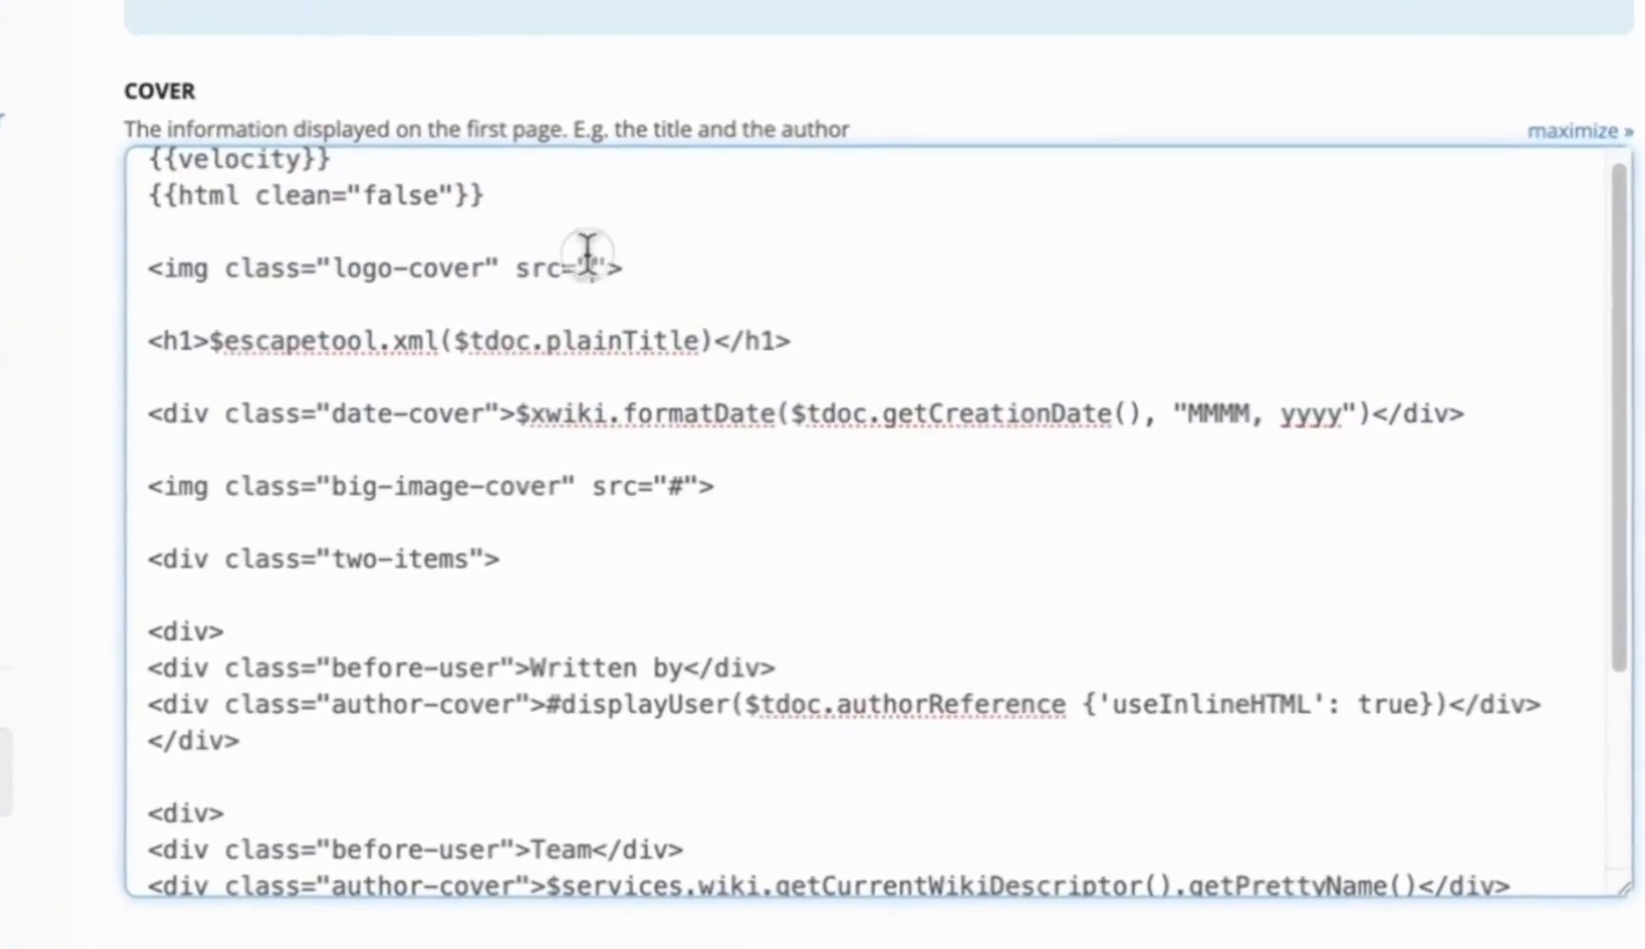
{"action": "type", "text": "#"}
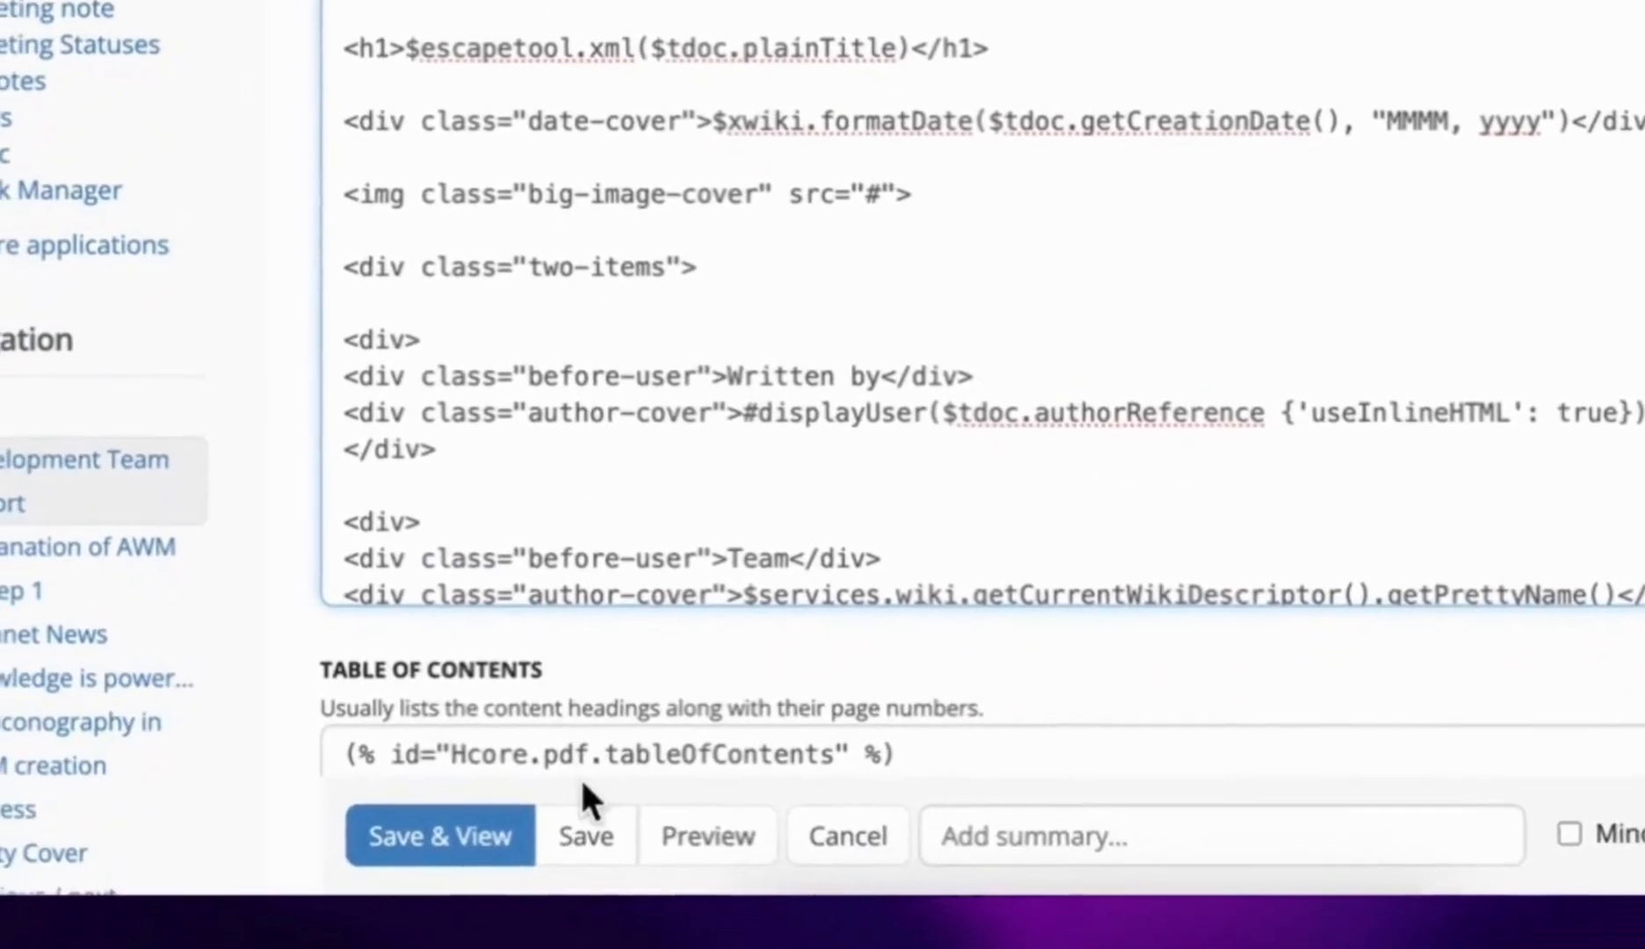
Save the Development Team Report template and open it in the object editor by replacing the URL's language parameter with editor=object
{"action": "left_click", "coordinate": [496, 838]}
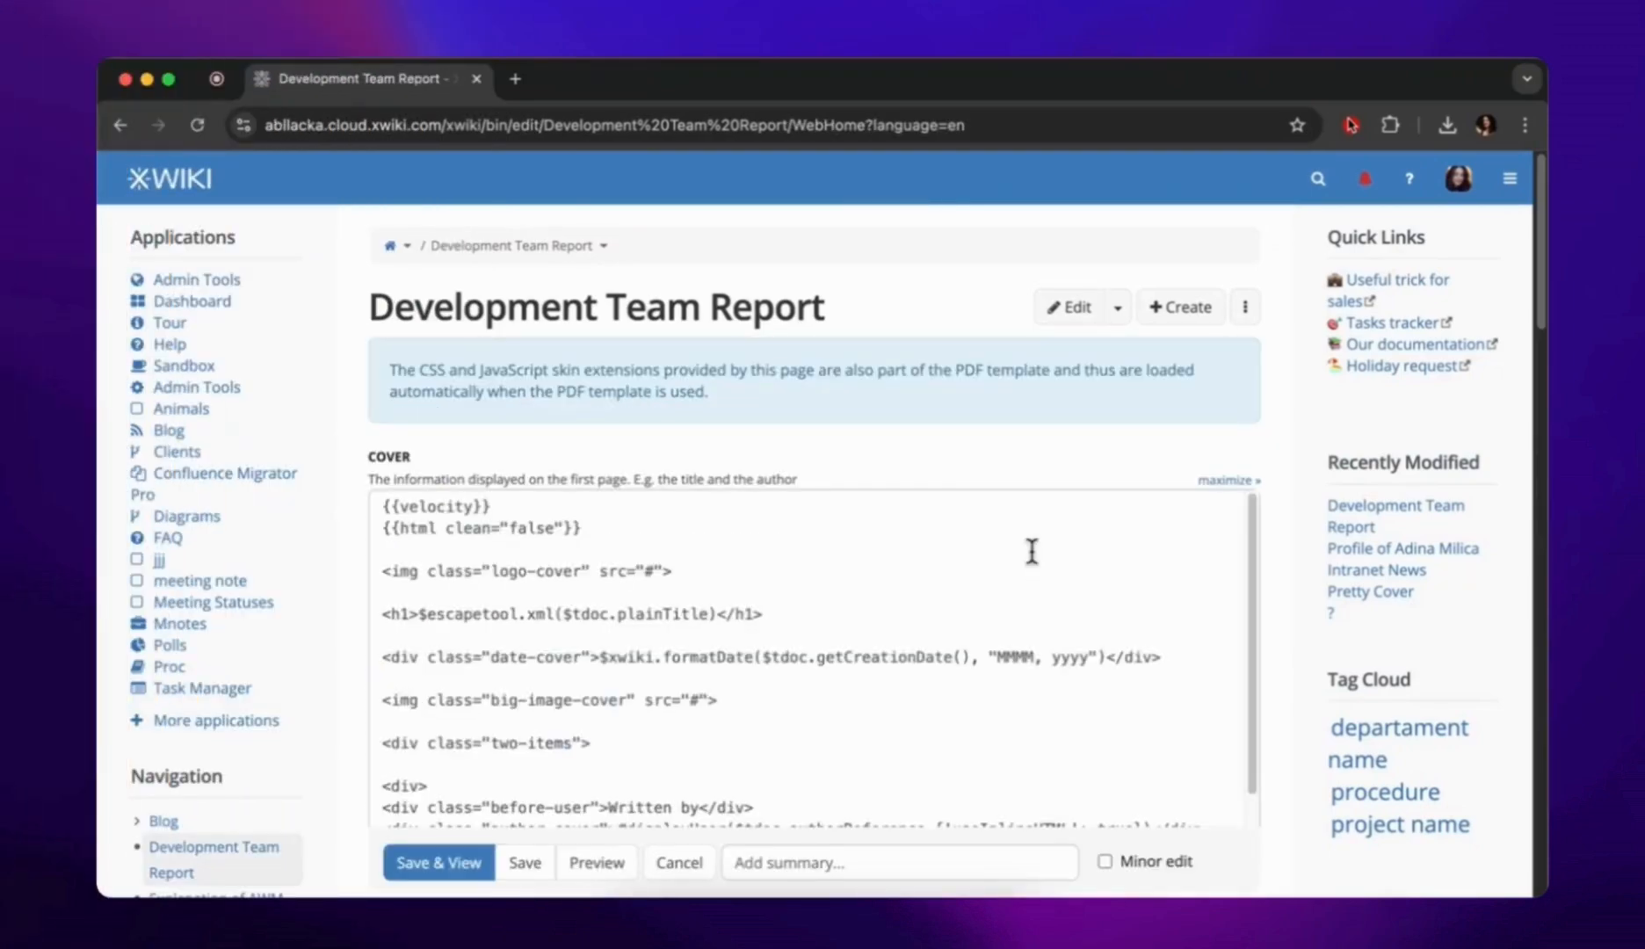
{"action": "left_click", "coordinate": [1033, 123]}
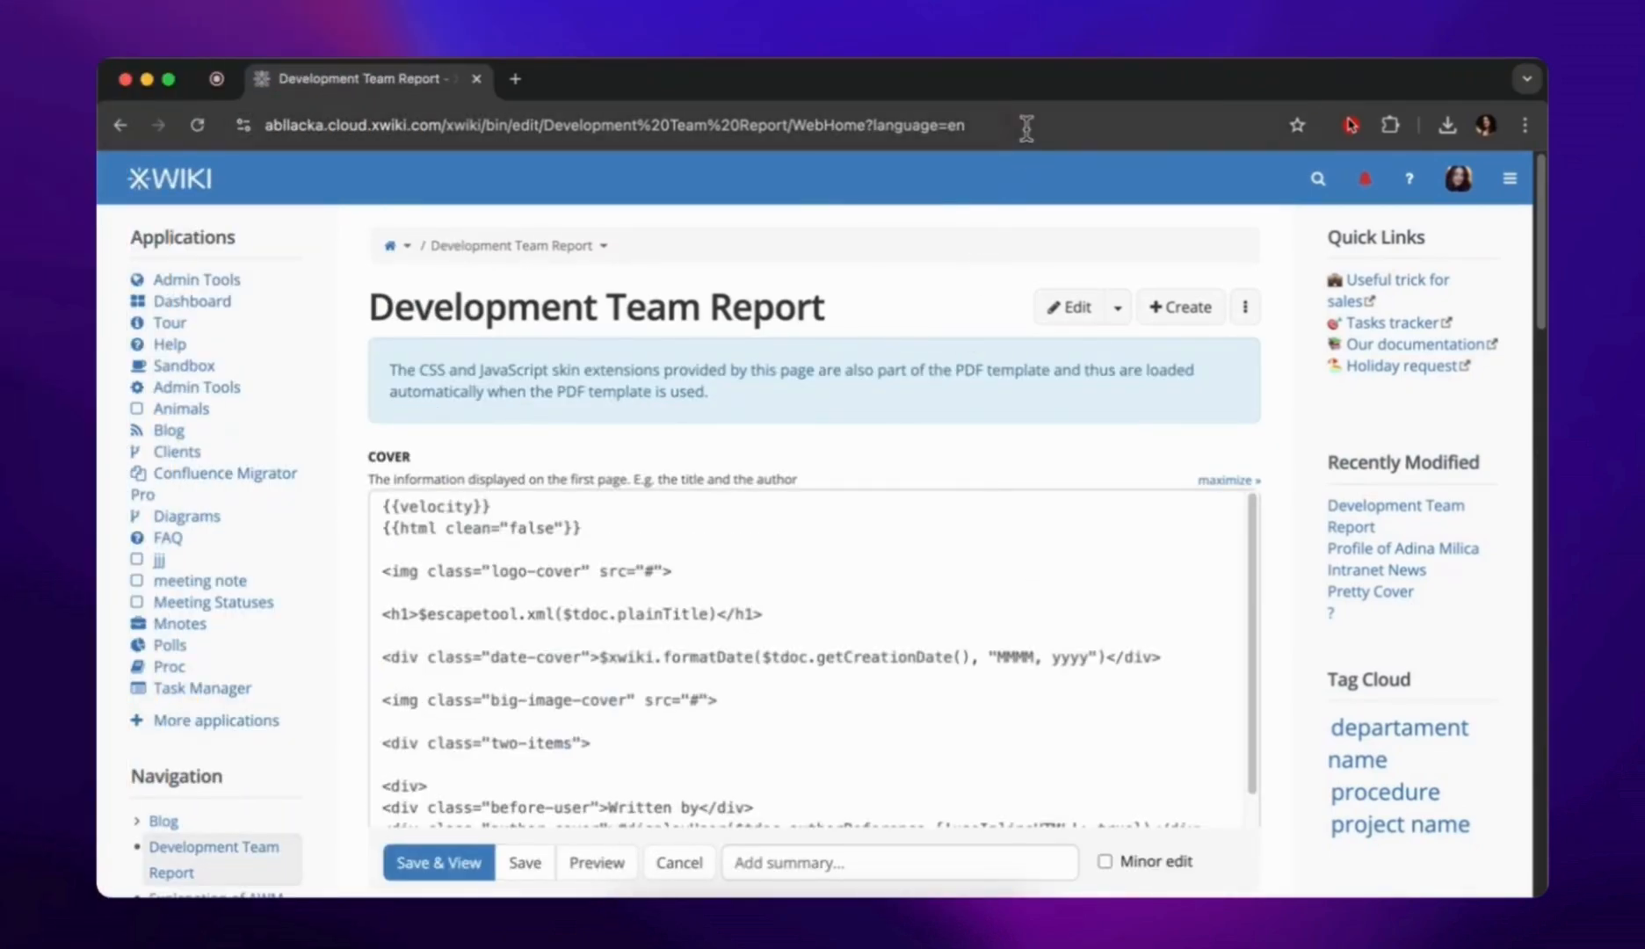
{"action": "left_click", "coordinate": [1024, 123]}
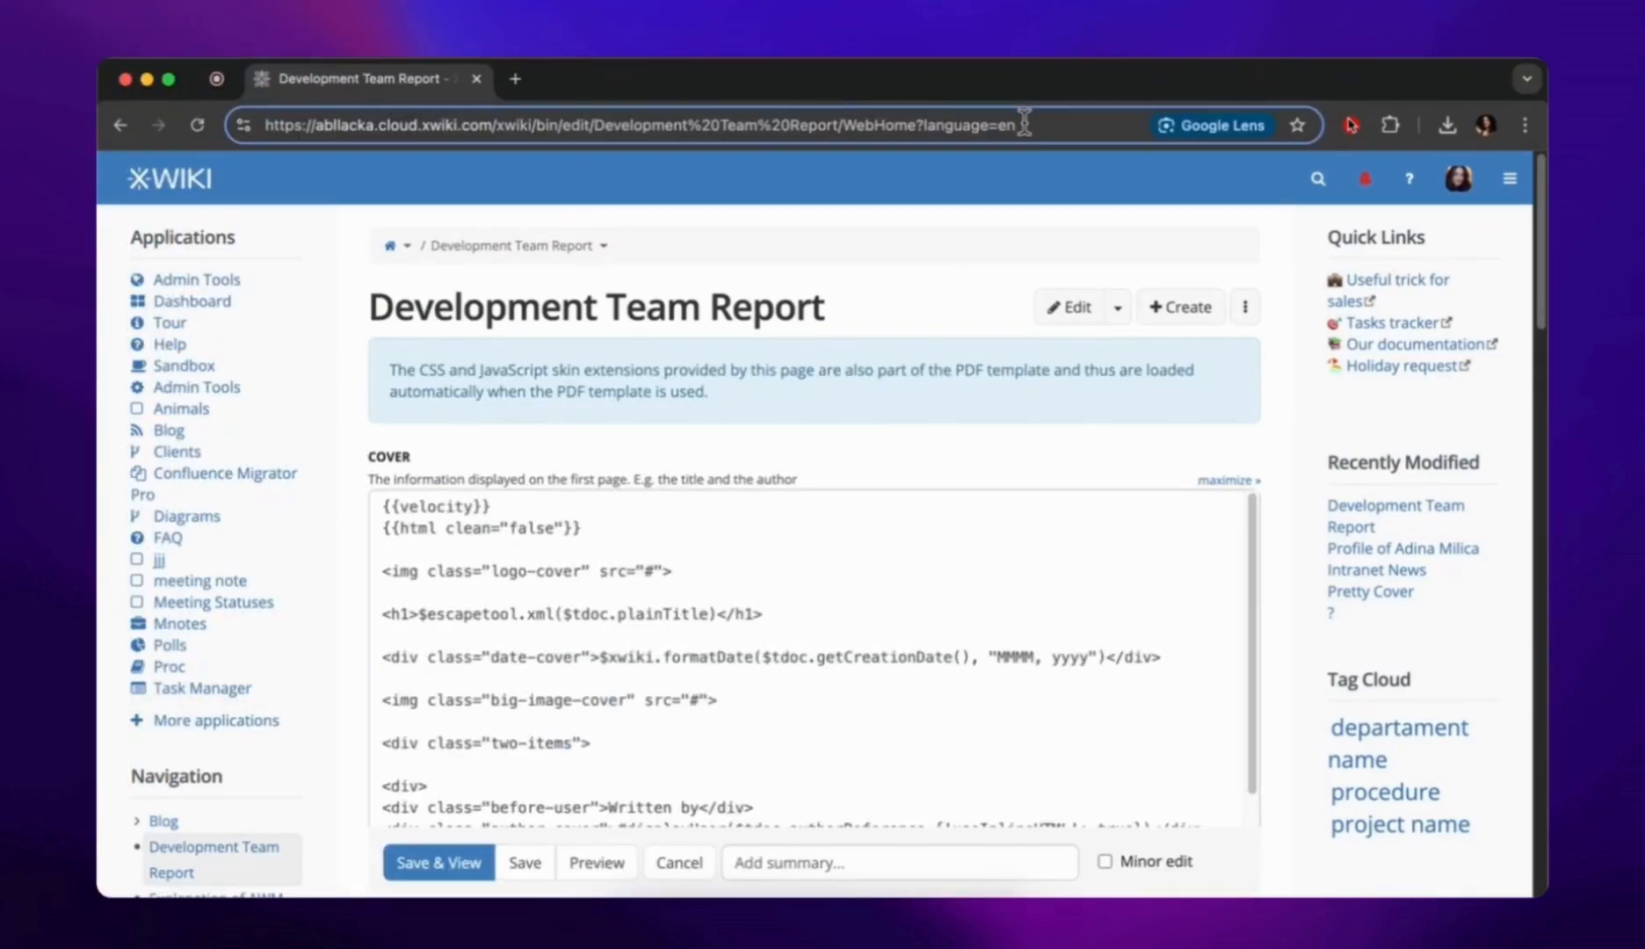
{"action": "key", "text": "BackSpace"}
{"action": "key", "text": "BackSpace"}
{"action": "key", "text": "BackSpace"}
{"action": "key", "text": "BackSpace"}
{"action": "key", "text": "BackSpace"}
{"action": "key", "text": "BackSpace"}
{"action": "key", "text": "BackSpace"}
{"action": "key", "text": "BackSpace"}
{"action": "key", "text": "BackSpace"}
{"action": "key", "text": "BackSpace"}
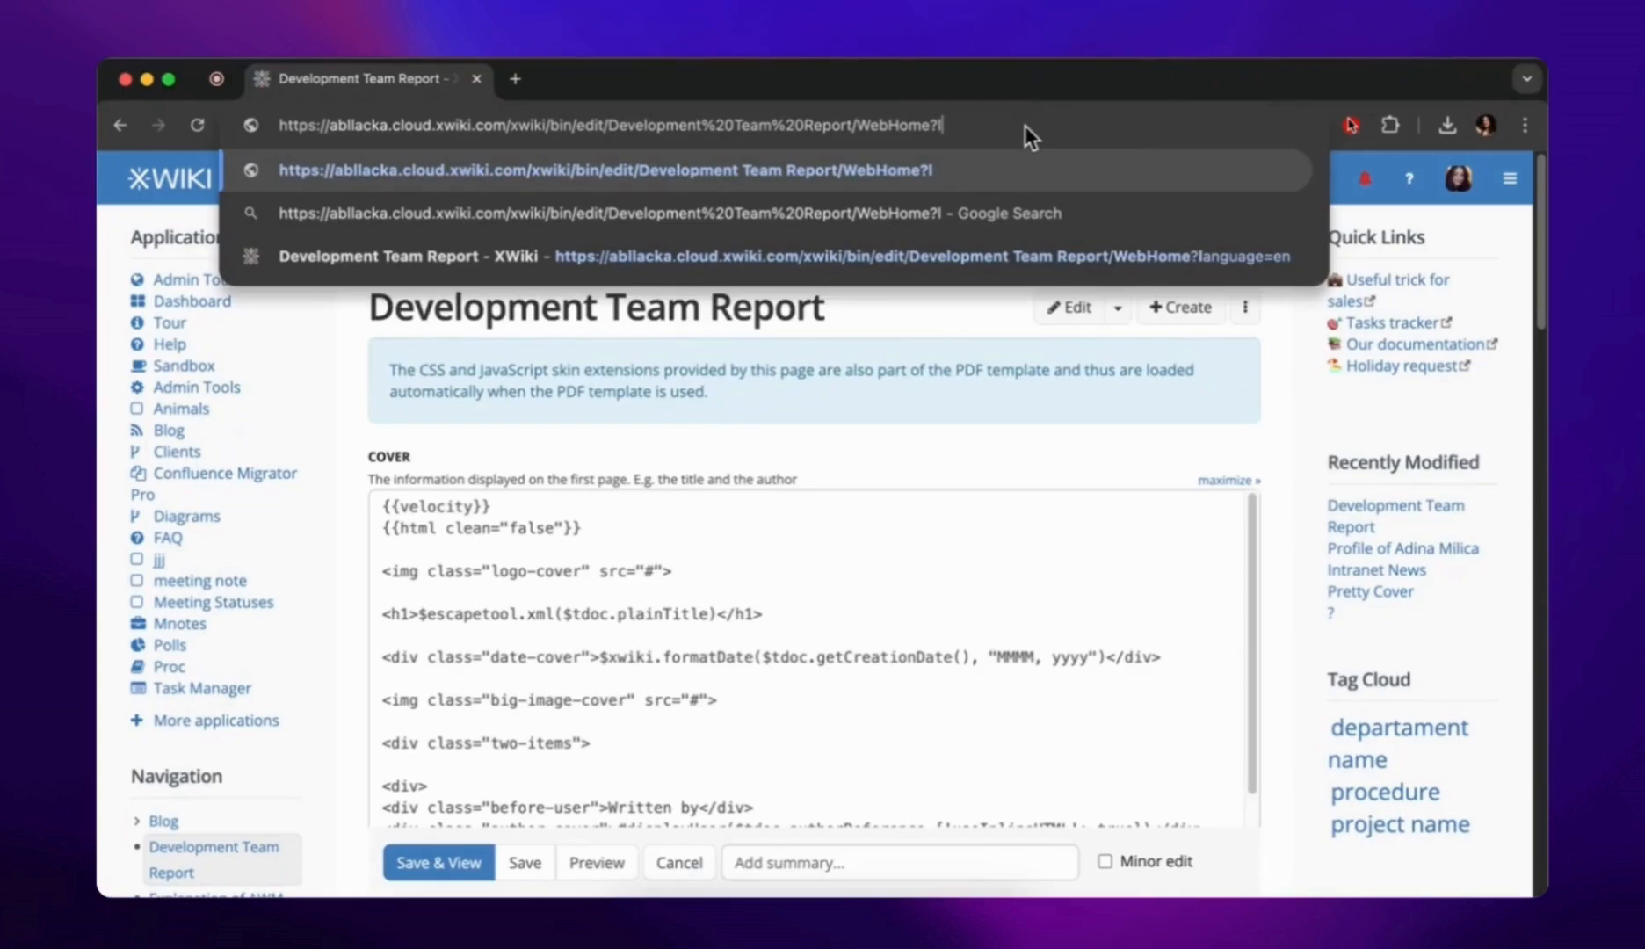
{"action": "key", "text": "BackSpace"}
{"action": "type", "text": "edi"}
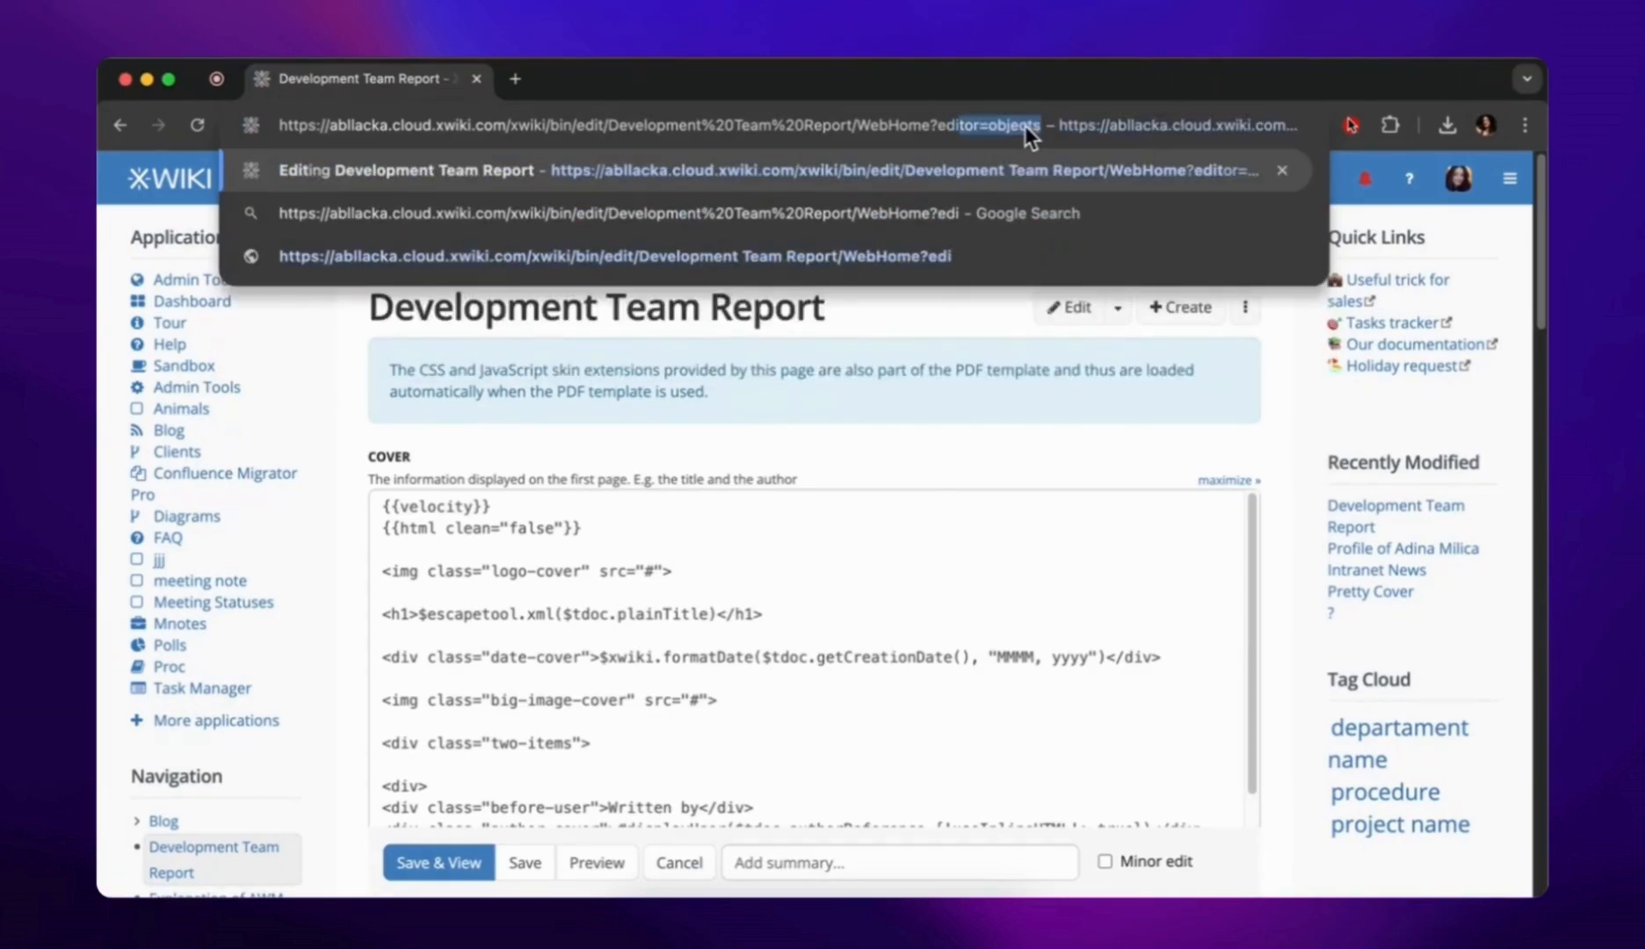
{"action": "type", "text": "tor=o"}
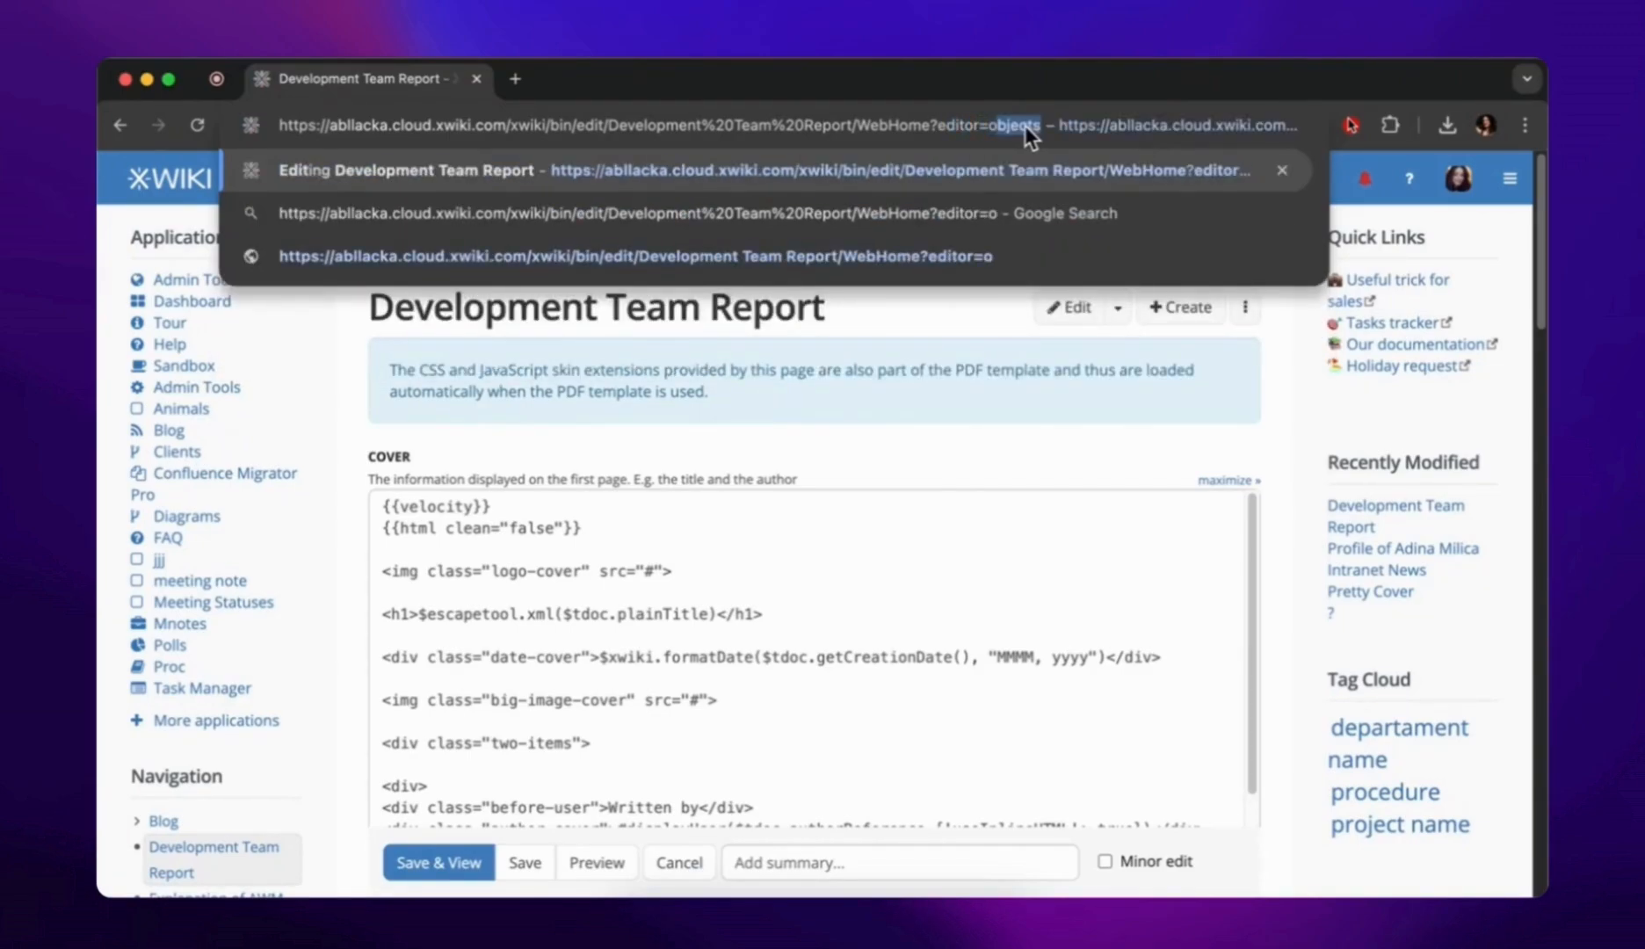
{"action": "type", "text": "bject"}
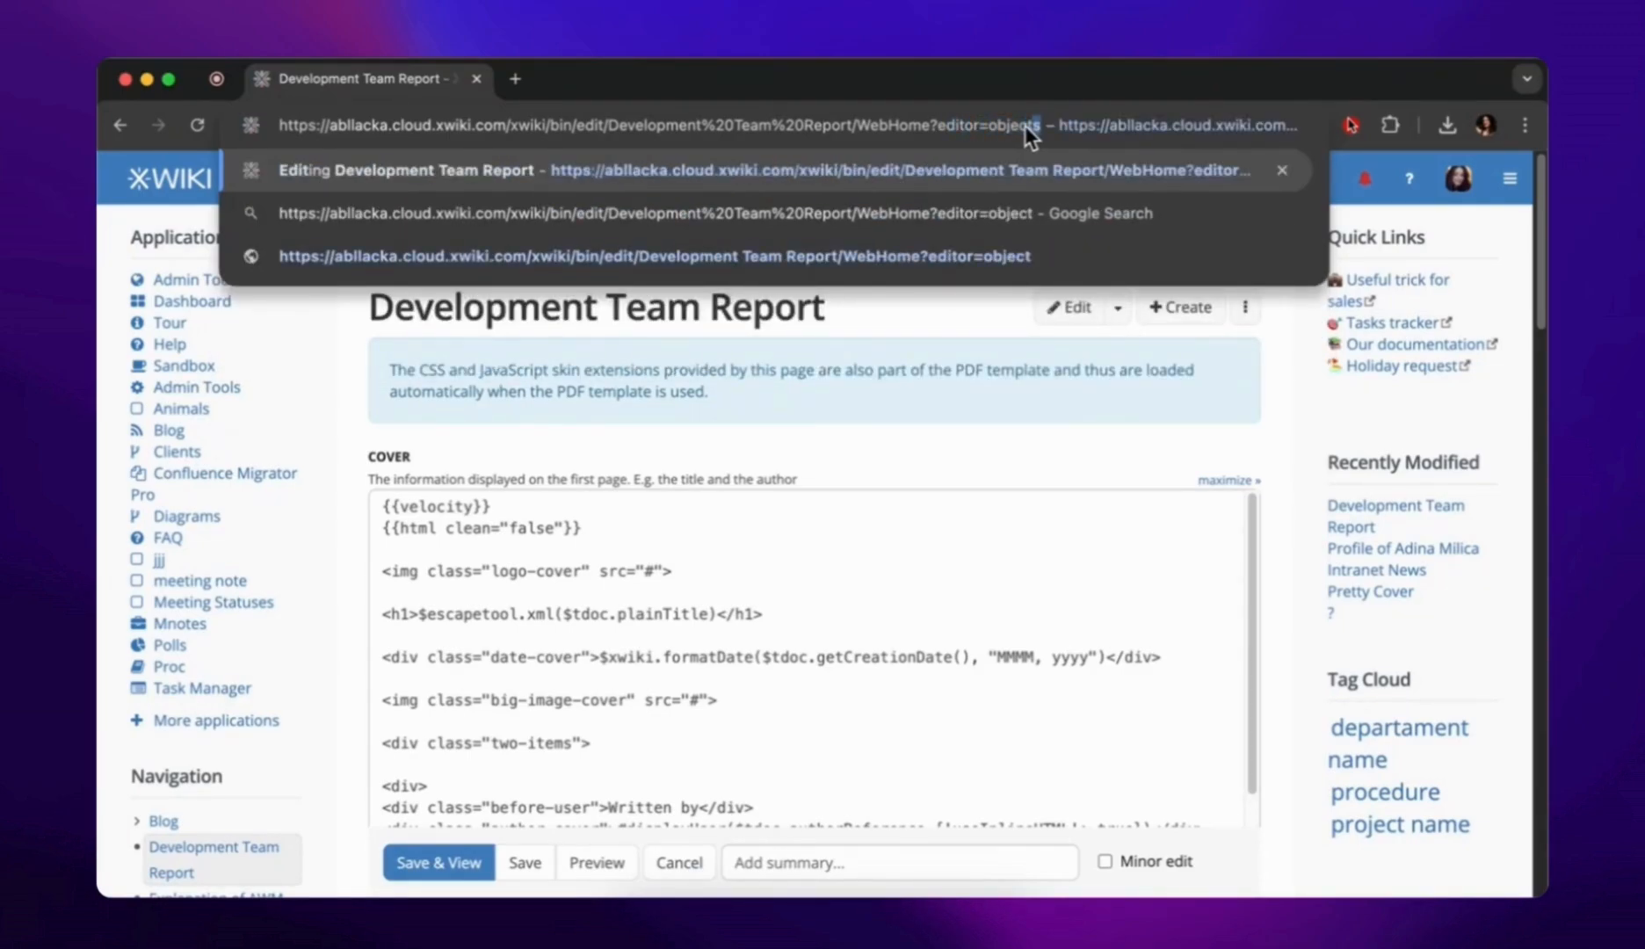
{"action": "key", "text": "Delete"}
{"action": "key", "text": "Return"}
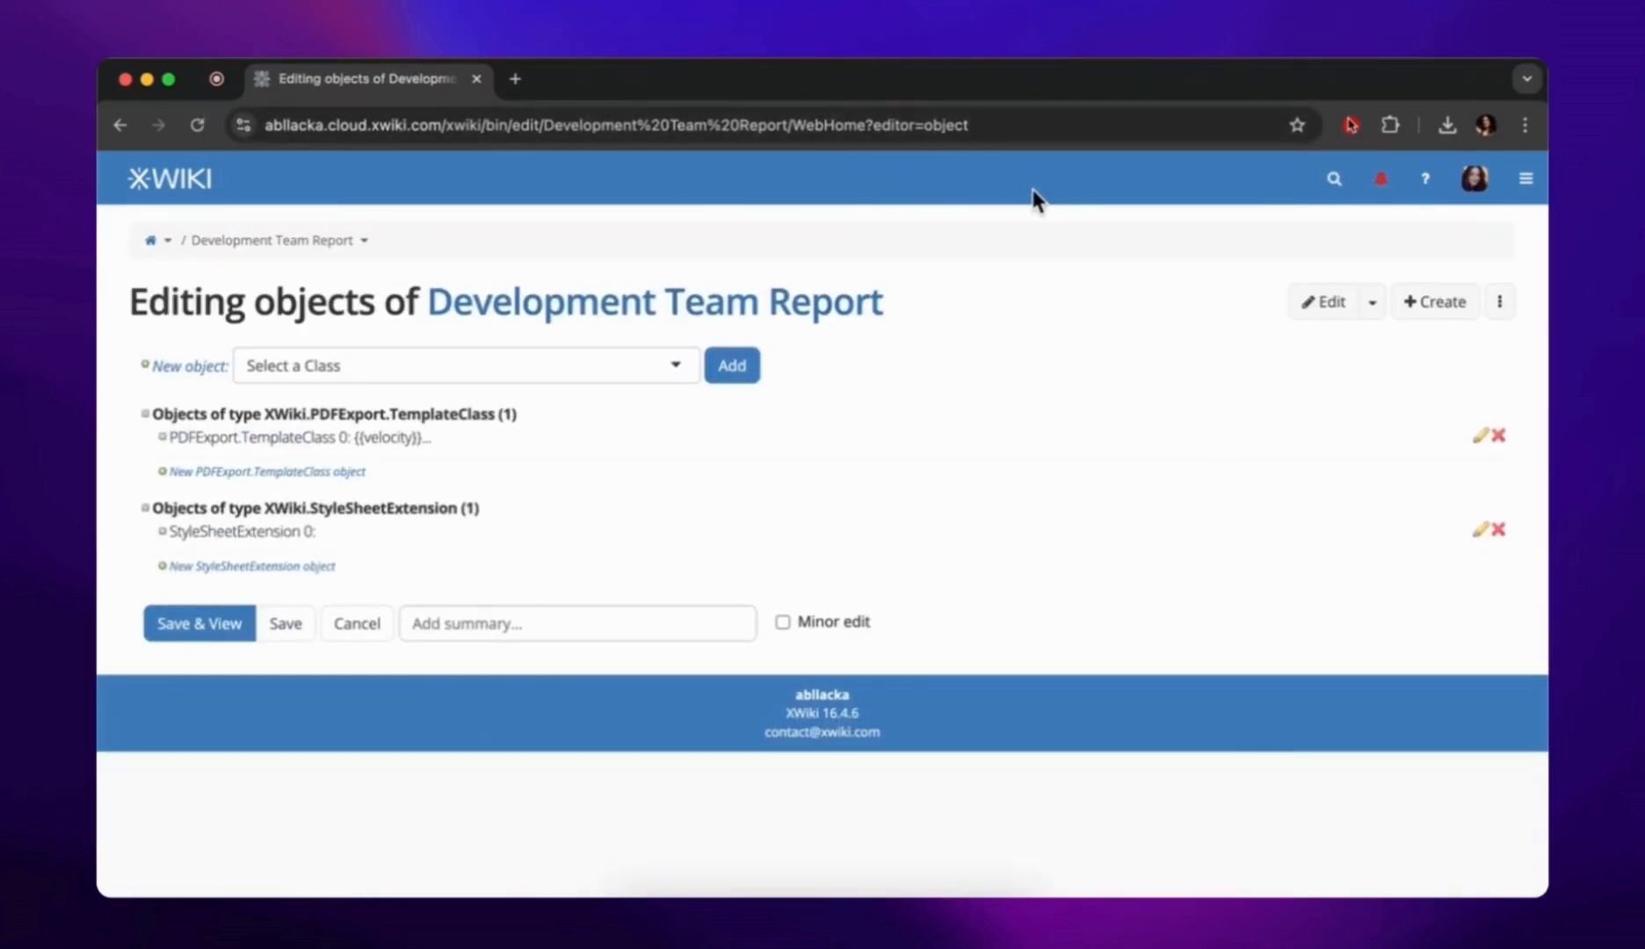
Examine the Cover, Table of Contents and Metadata fields of the PDFExport.TemplateClass object, and collapse it again
{"action": "left_click", "coordinate": [613, 444]}
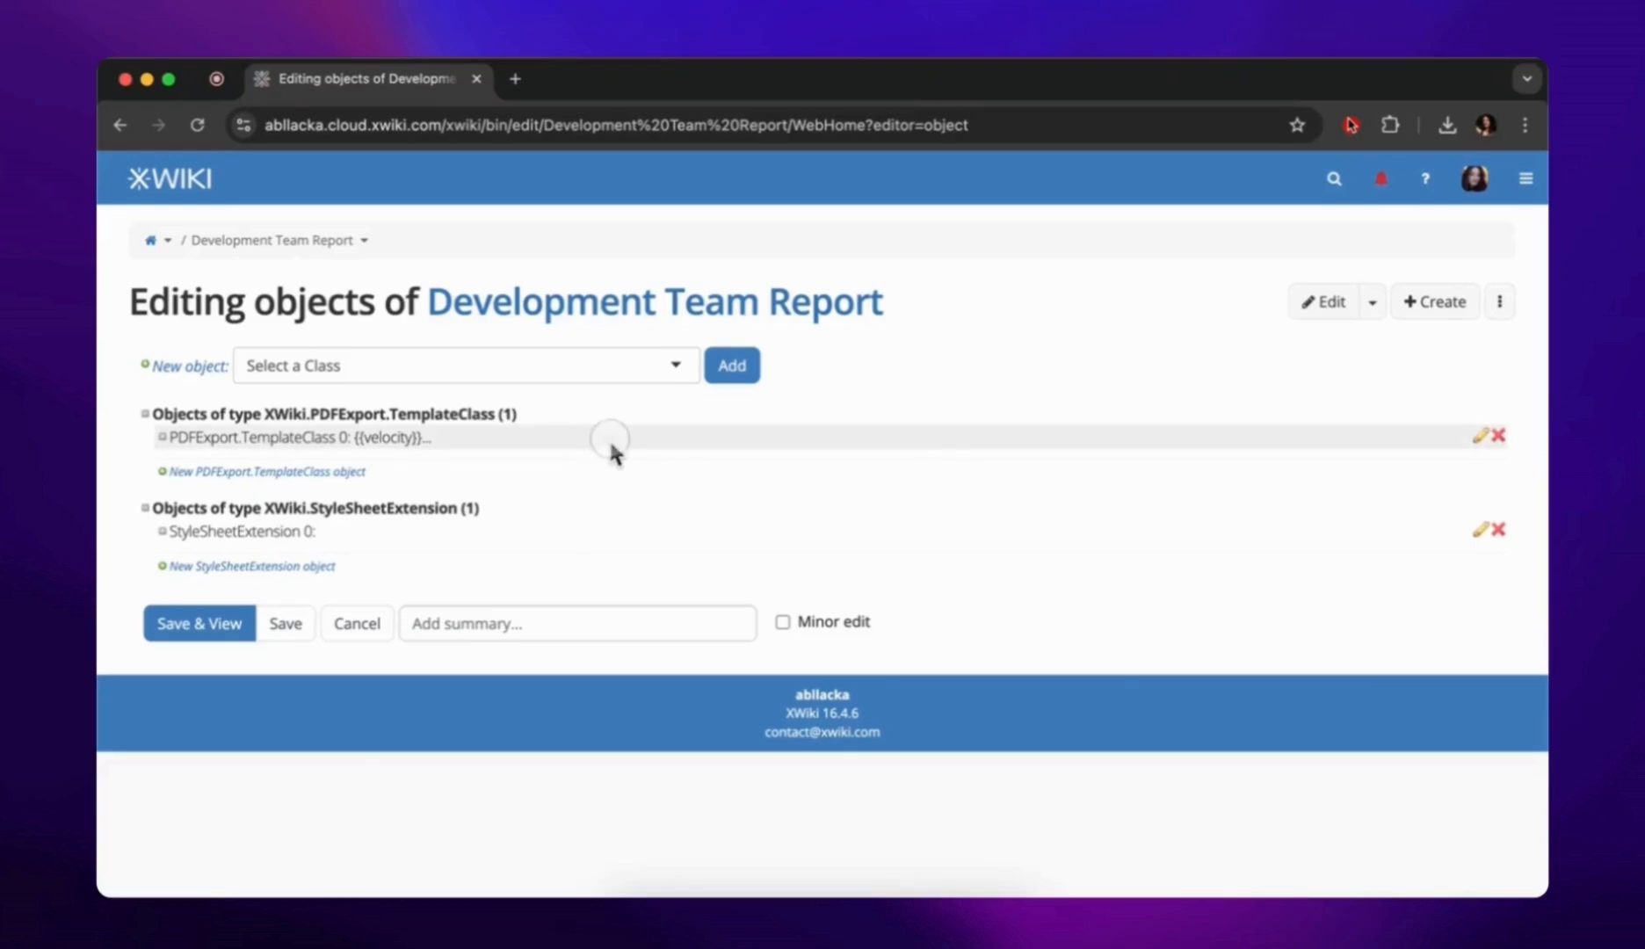
{"action": "scroll", "coordinate": [208, 635], "scroll_direction": "down", "scroll_amount": 10}
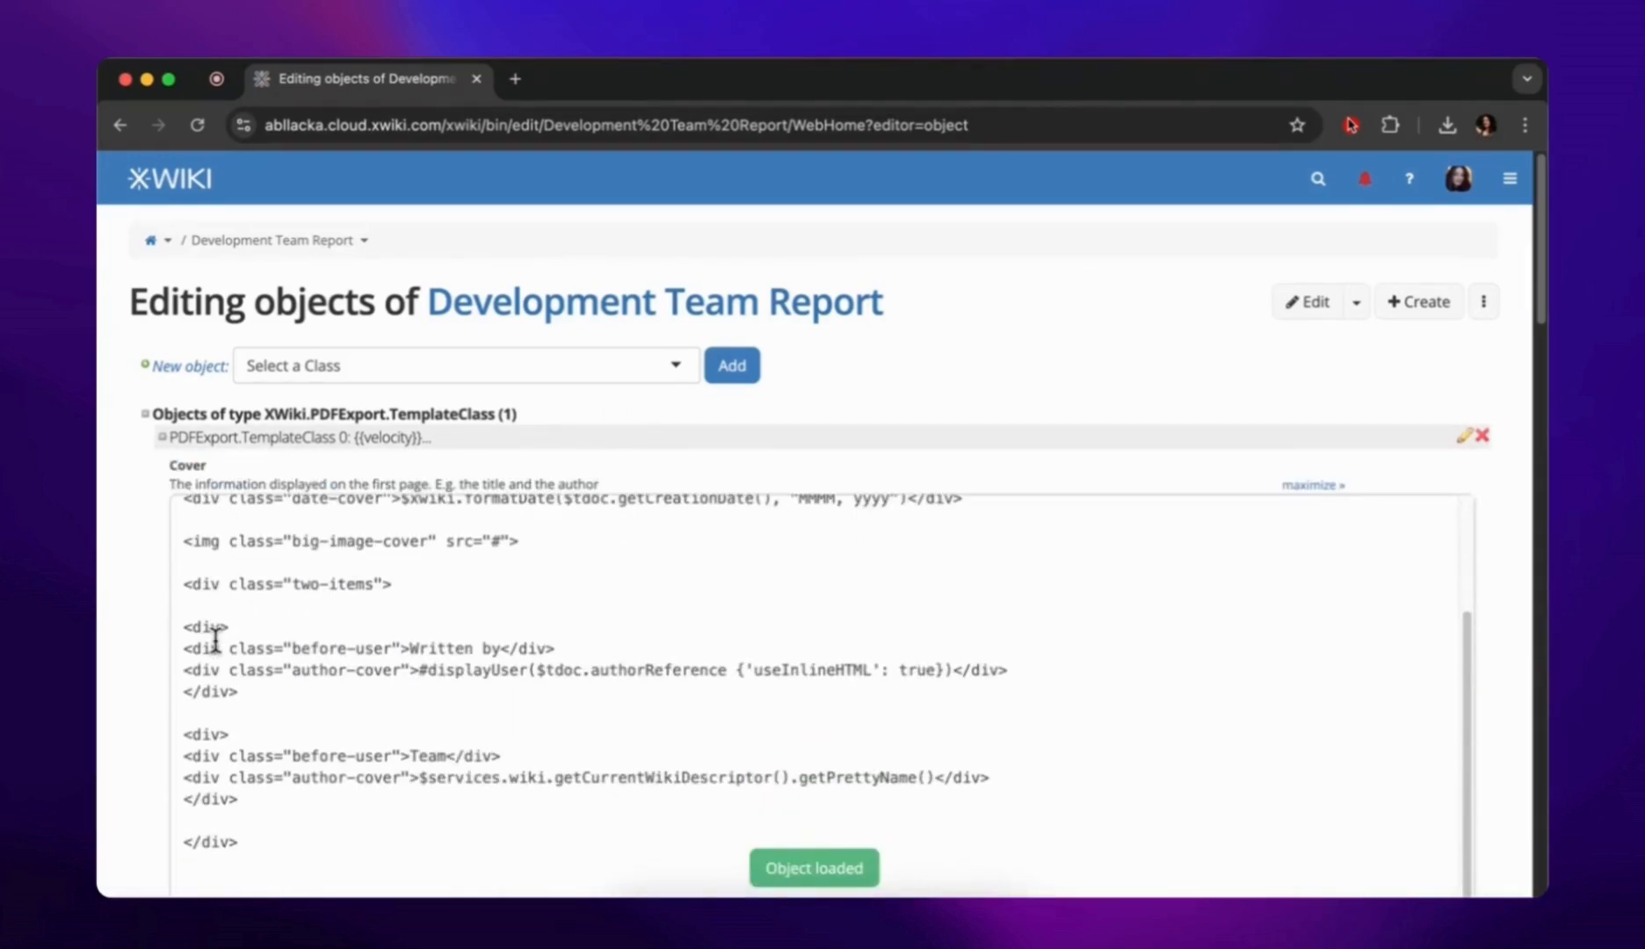
{"action": "scroll", "coordinate": [147, 631], "scroll_direction": "down", "scroll_amount": 10}
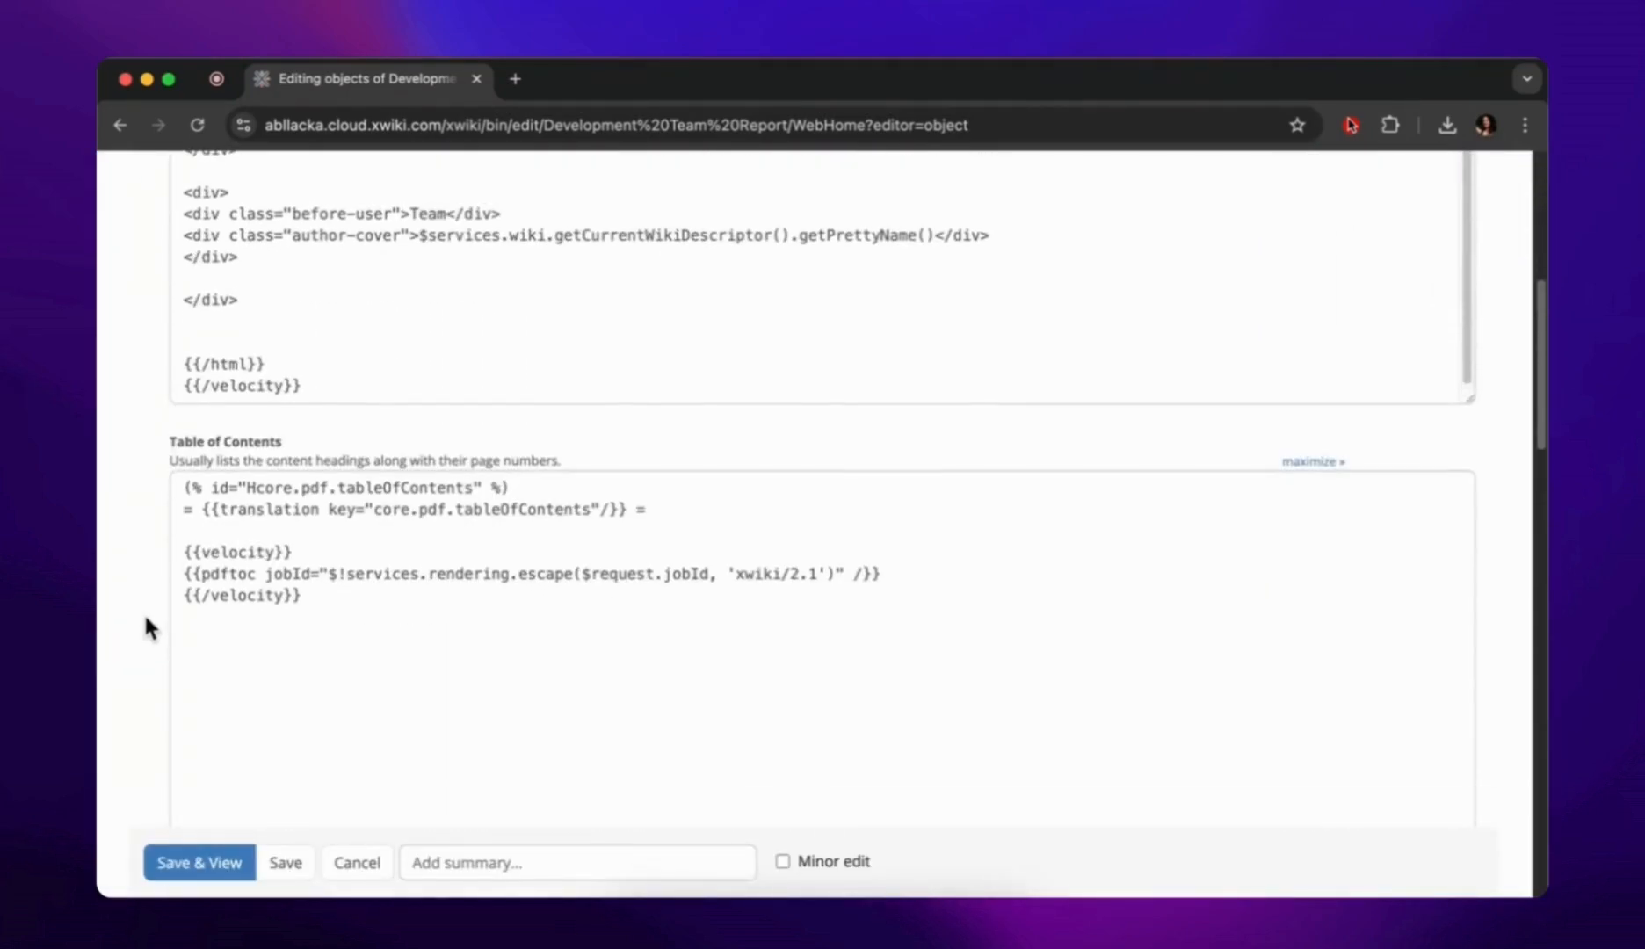
{"action": "scroll", "coordinate": [145, 618], "scroll_direction": "down", "scroll_amount": 3}
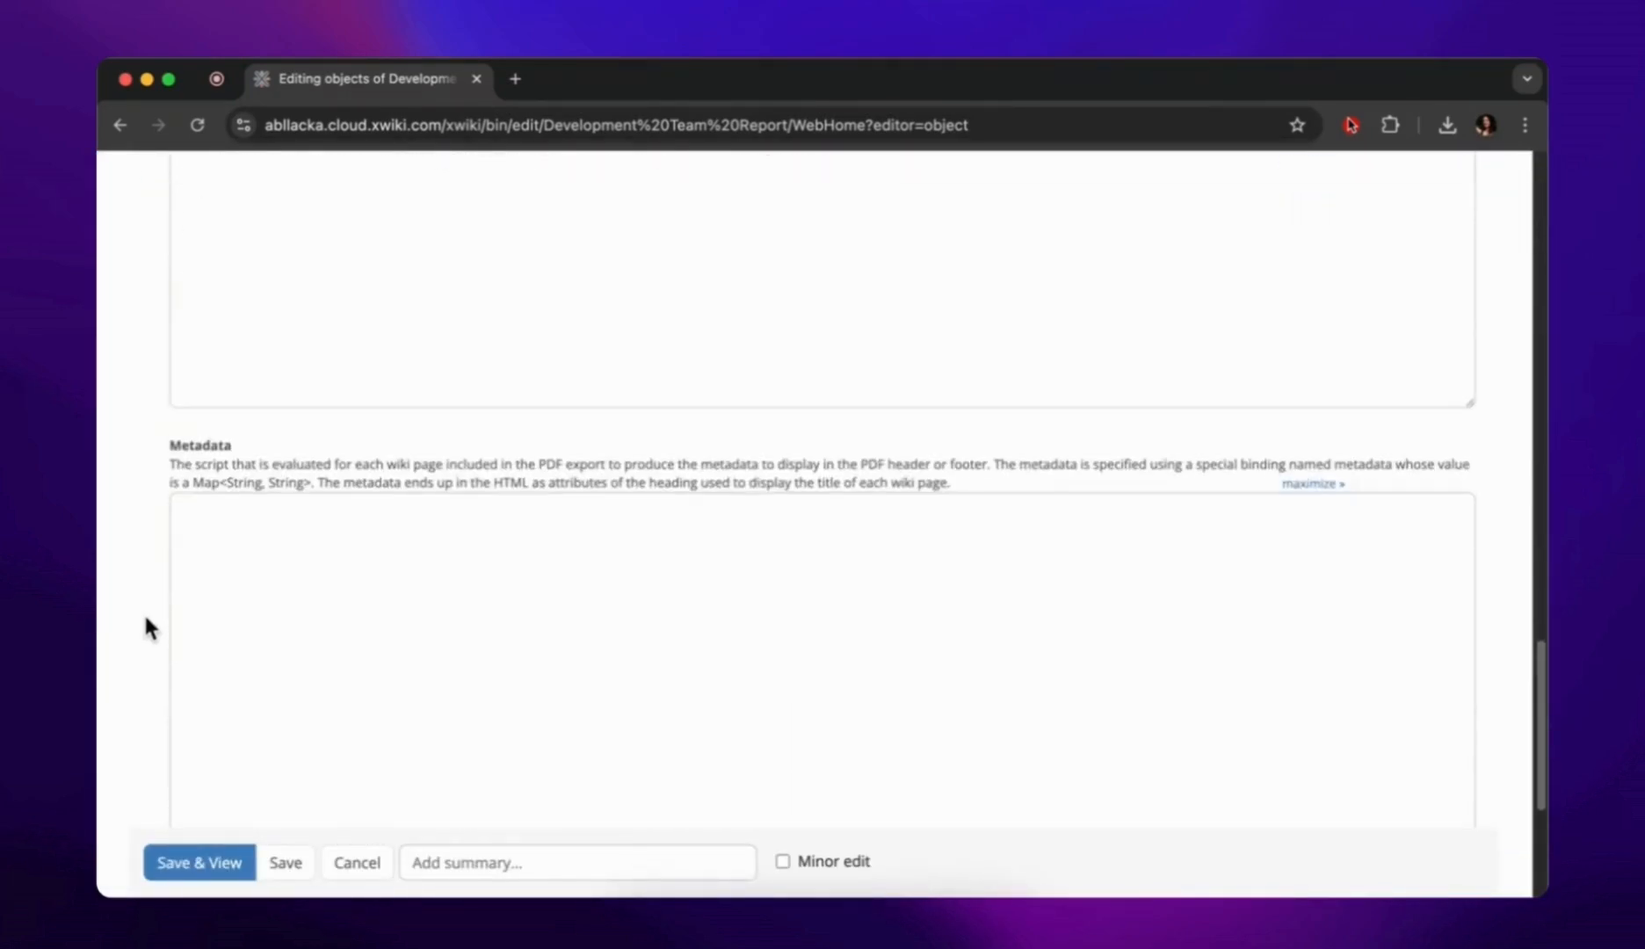
{"action": "scroll", "coordinate": [145, 618], "scroll_direction": "up", "scroll_amount": 6}
{"action": "scroll", "coordinate": [143, 580], "scroll_direction": "up", "scroll_amount": 15}
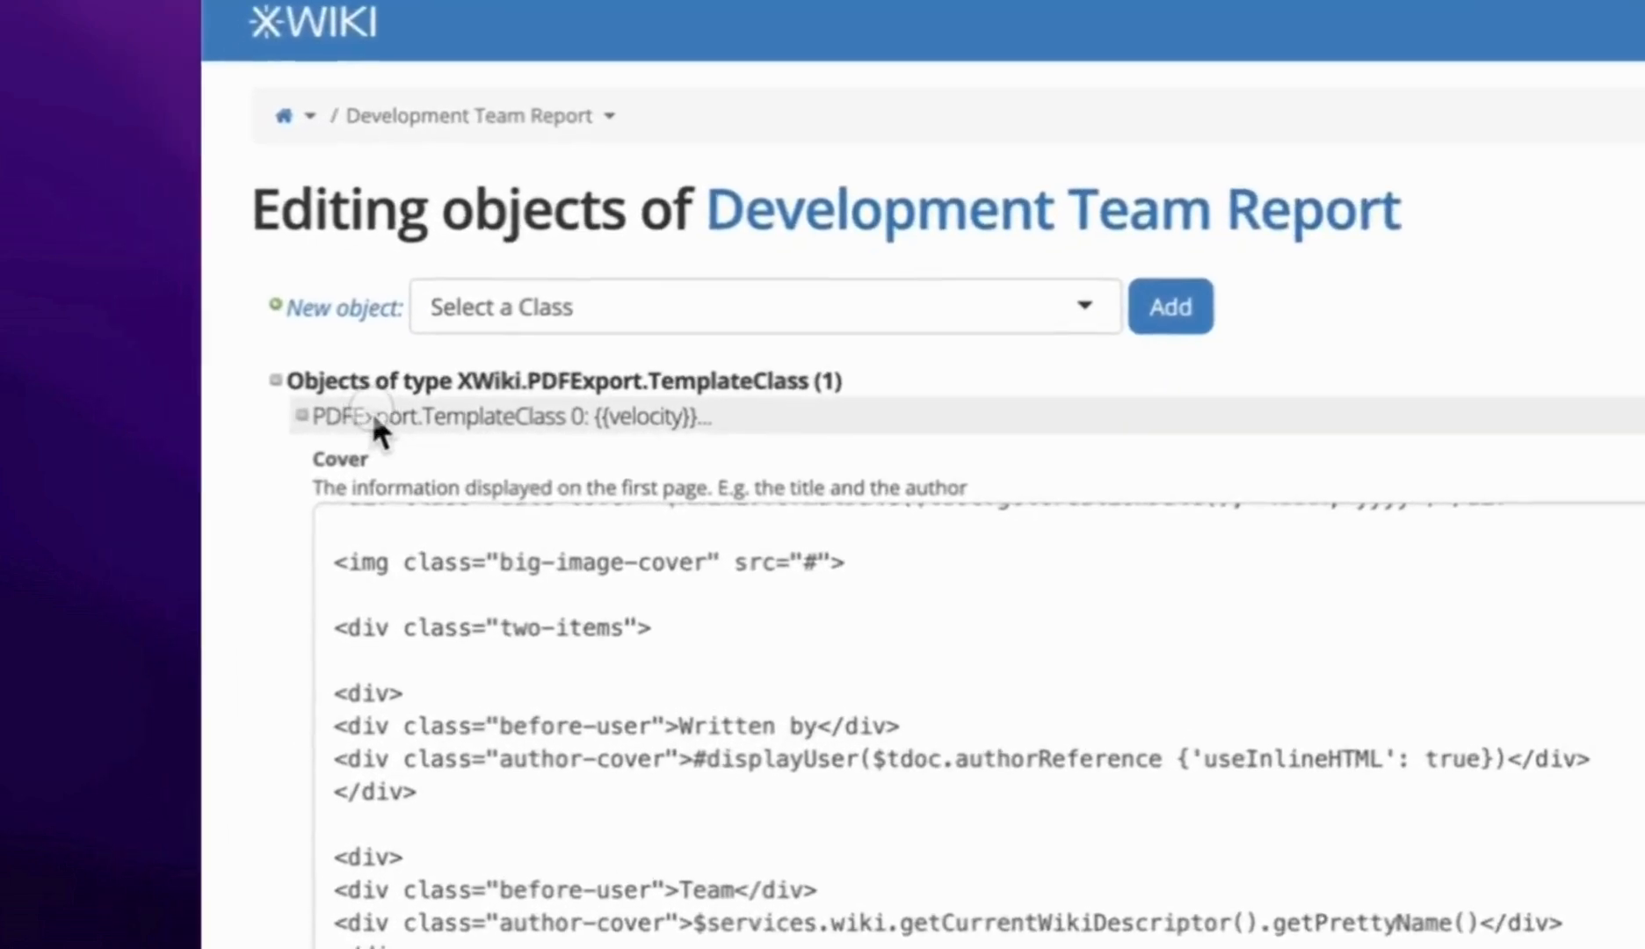
{"action": "left_click", "coordinate": [211, 450]}
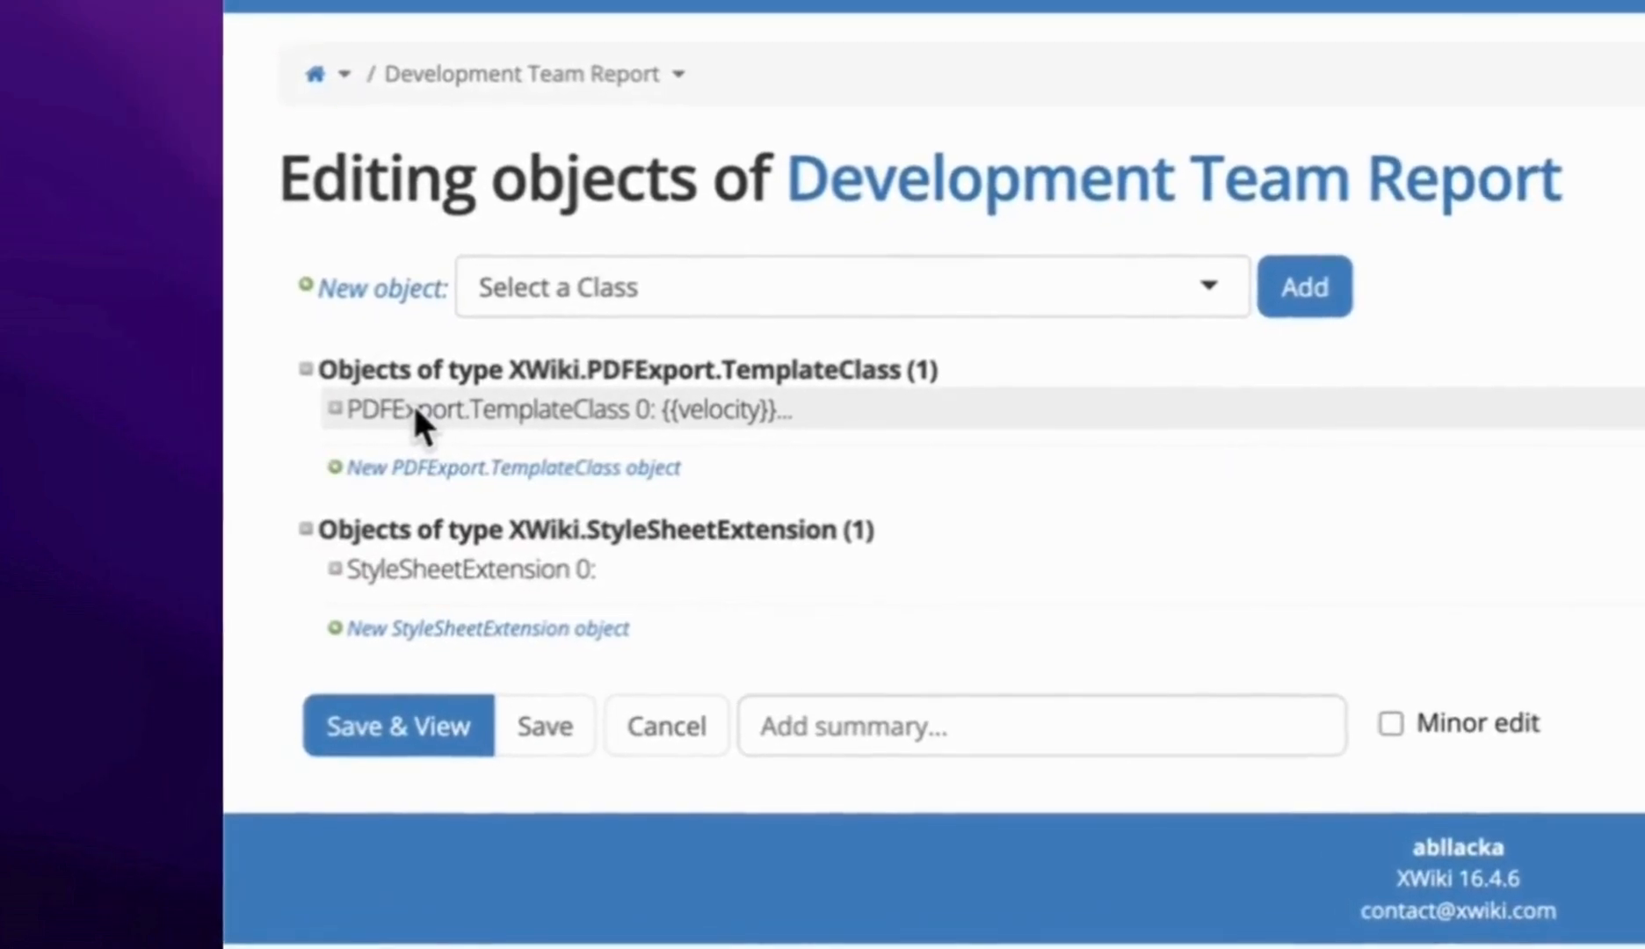
Expand StyleSheetExtension 0 and set the border-top and border-bottom widths of the .pdf-cover rule to 0px
{"action": "double_click", "coordinate": [518, 523]}
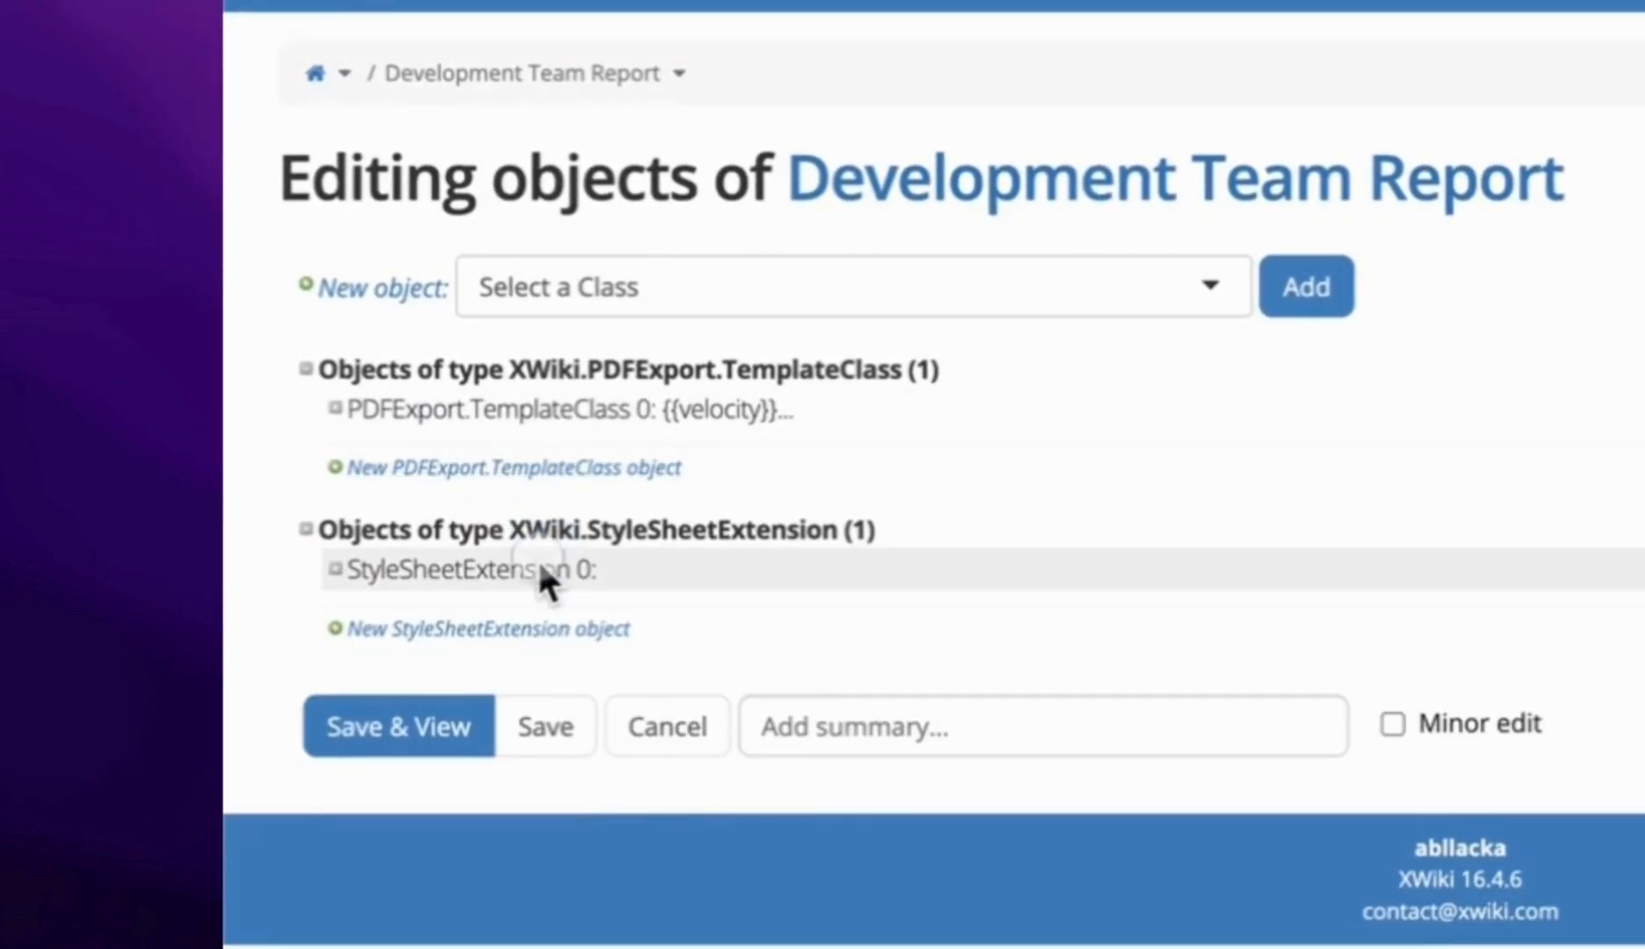
{"action": "left_click", "coordinate": [541, 571]}
{"action": "scroll", "coordinate": [149, 598], "scroll_direction": "down", "scroll_amount": 1}
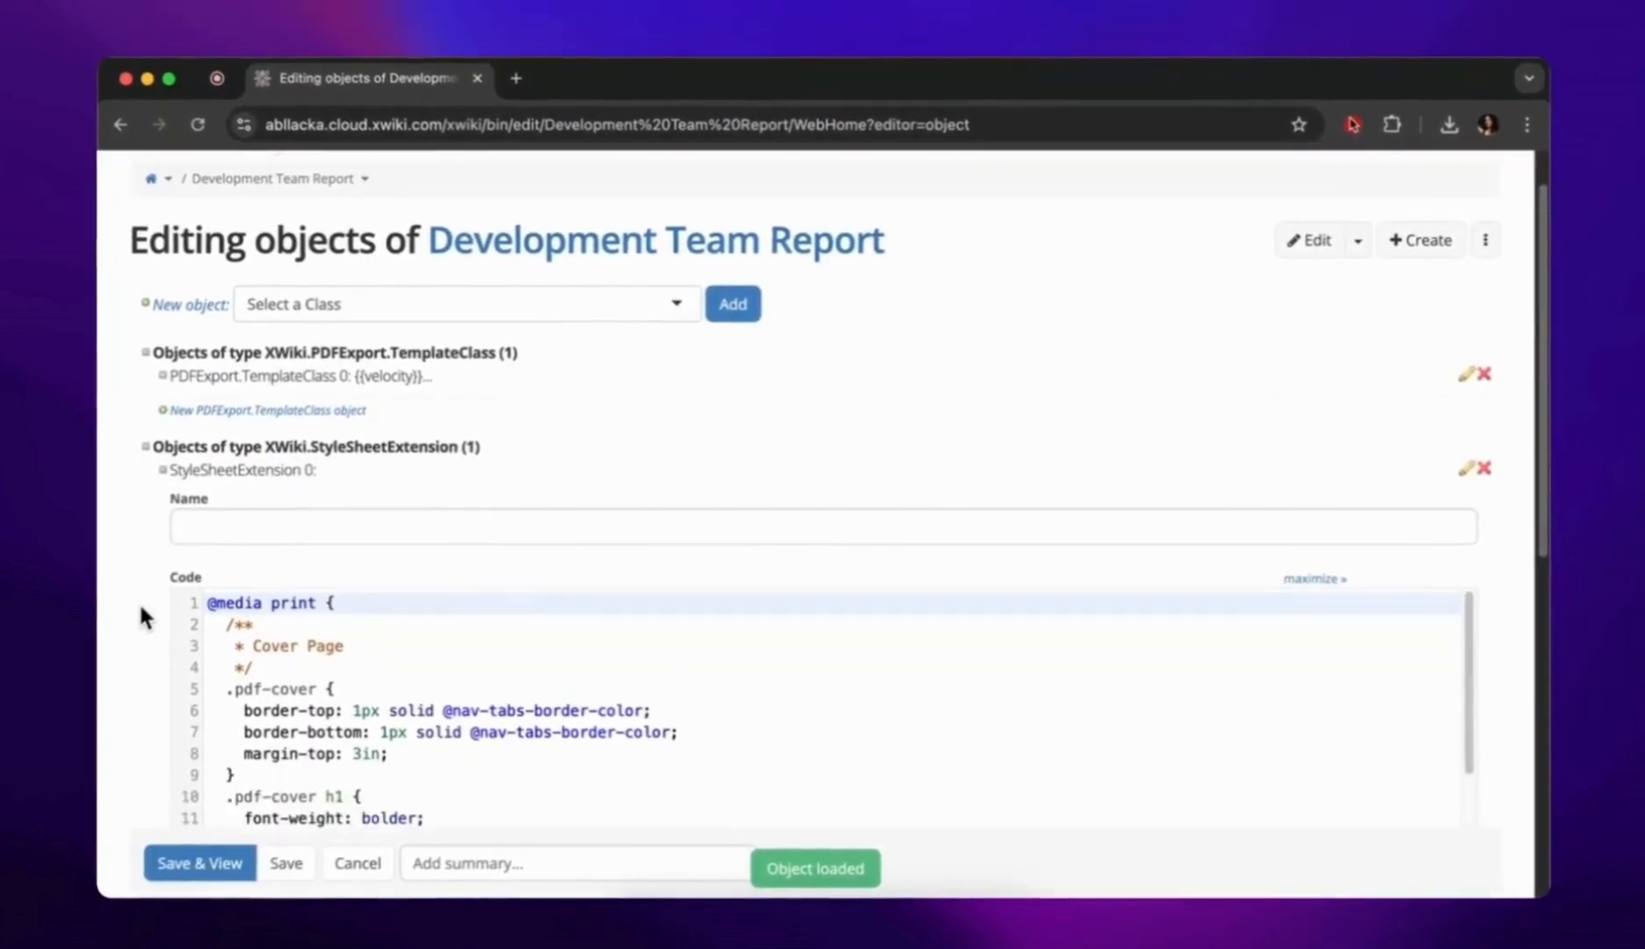
{"action": "scroll", "coordinate": [145, 607], "scroll_direction": "down", "scroll_amount": 5}
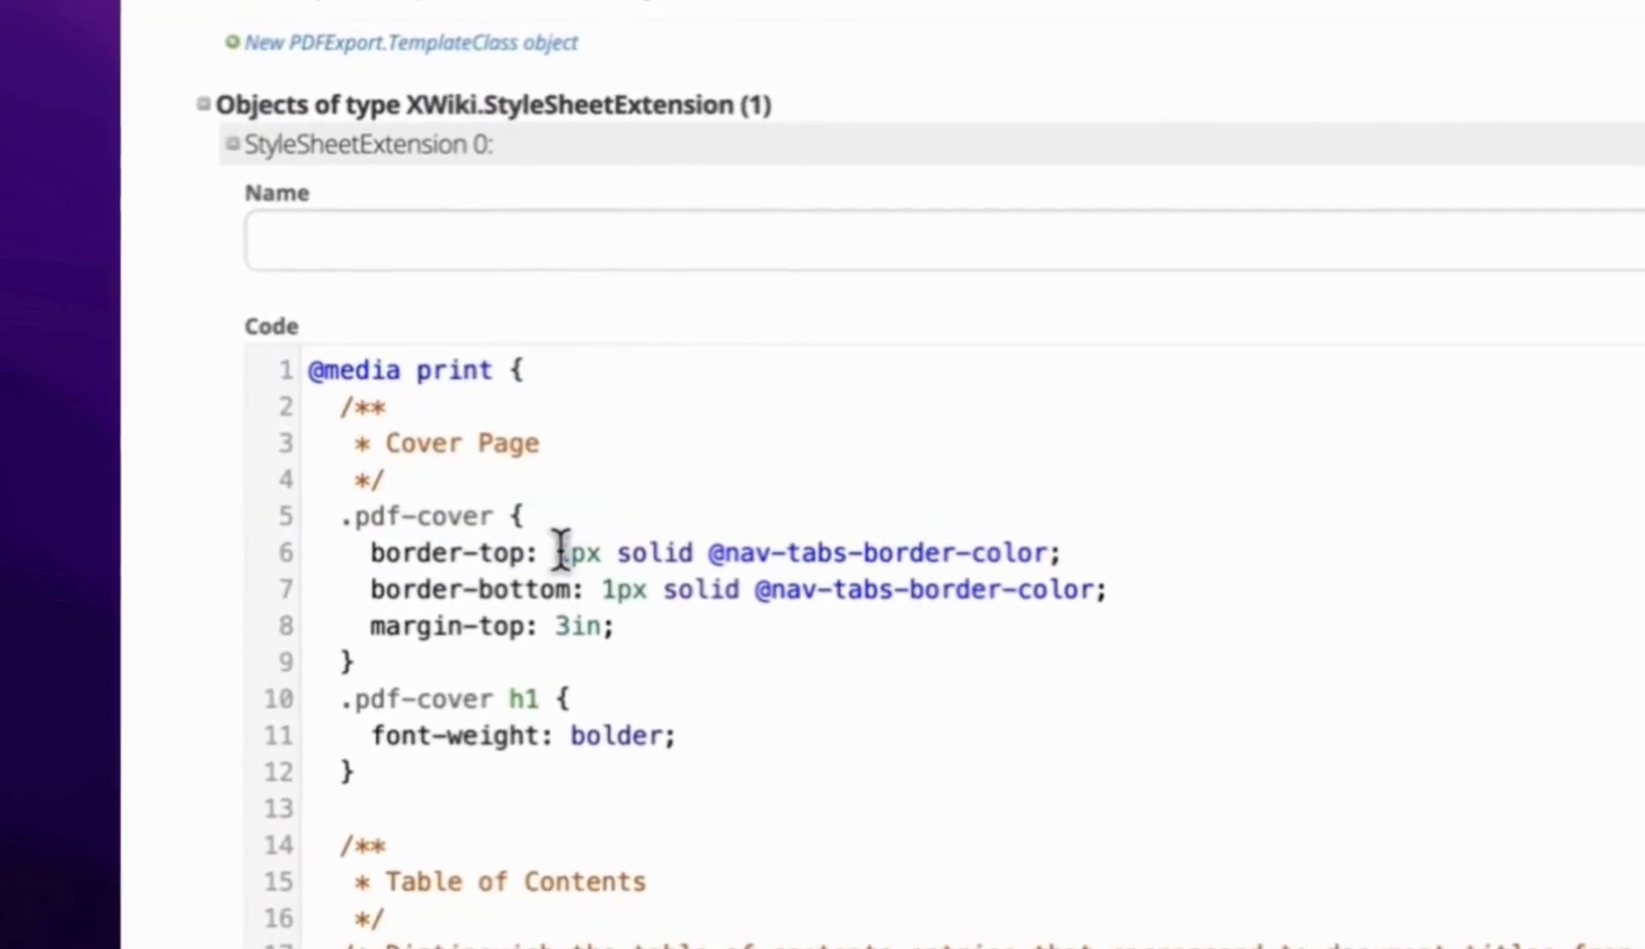
{"action": "left_click", "coordinate": [561, 552]}
{"action": "key", "text": "Delete"}
{"action": "type", "text": "0"}
{"action": "left_click", "coordinate": [623, 587]}
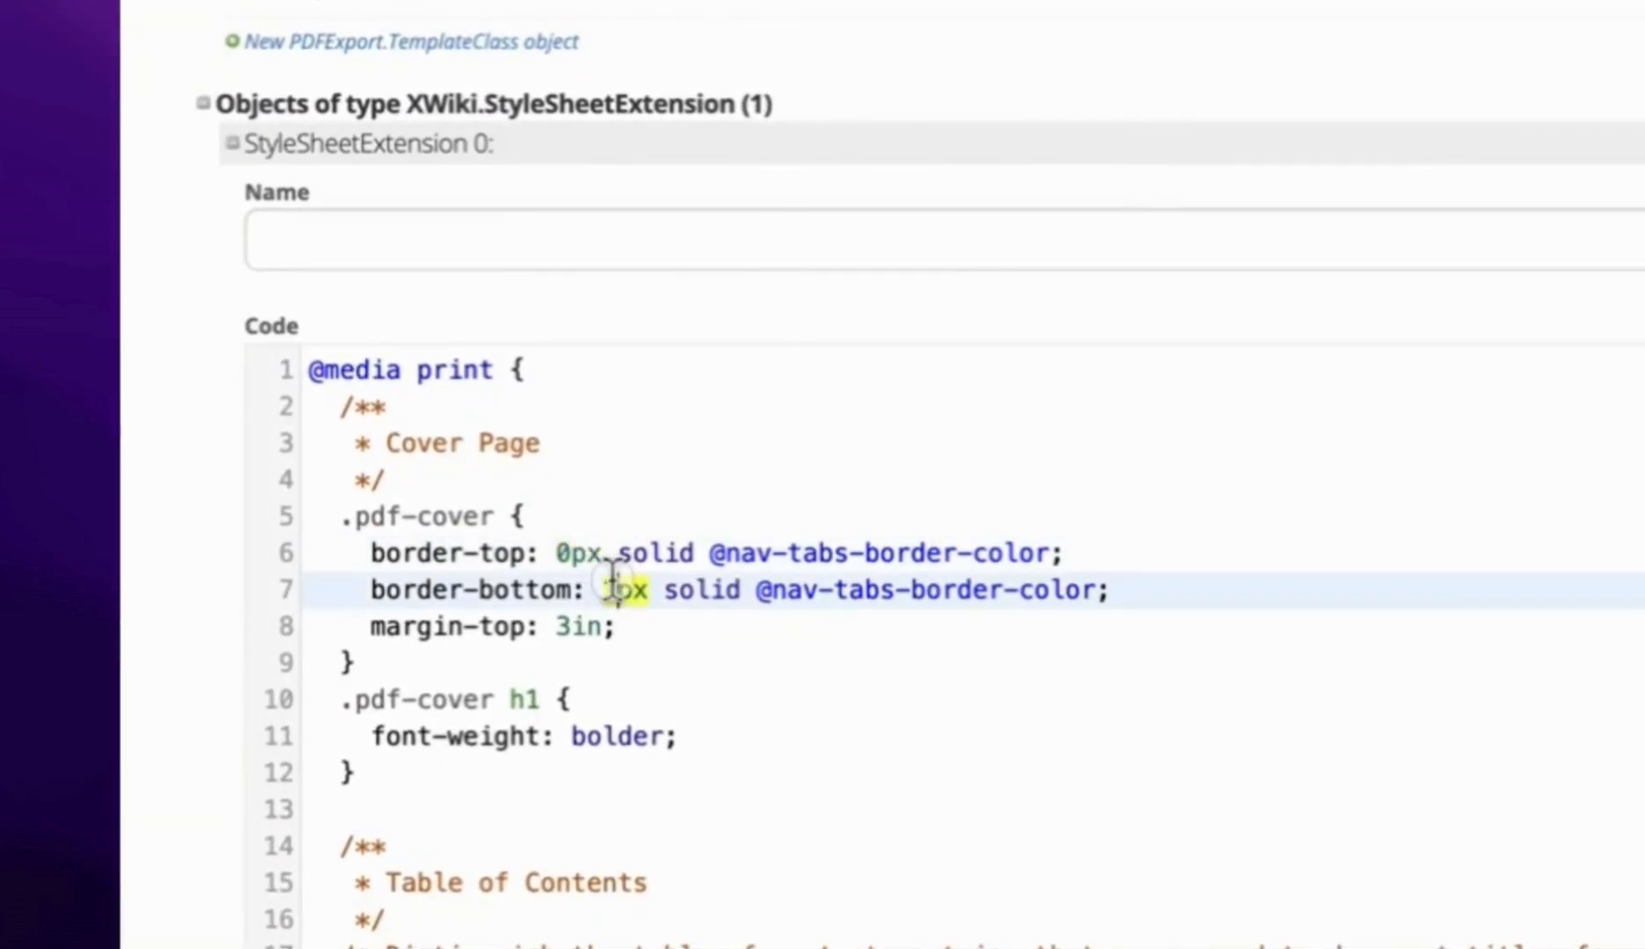
{"action": "key", "text": "BackSpace"}
{"action": "type", "text": "0"}
Replace the .pdf-cover margin-top line with margin-top: 50px, margin-bottom:50px, display:flex, flex-direction:column and align-items:center
{"action": "left_click", "coordinate": [728, 606]}
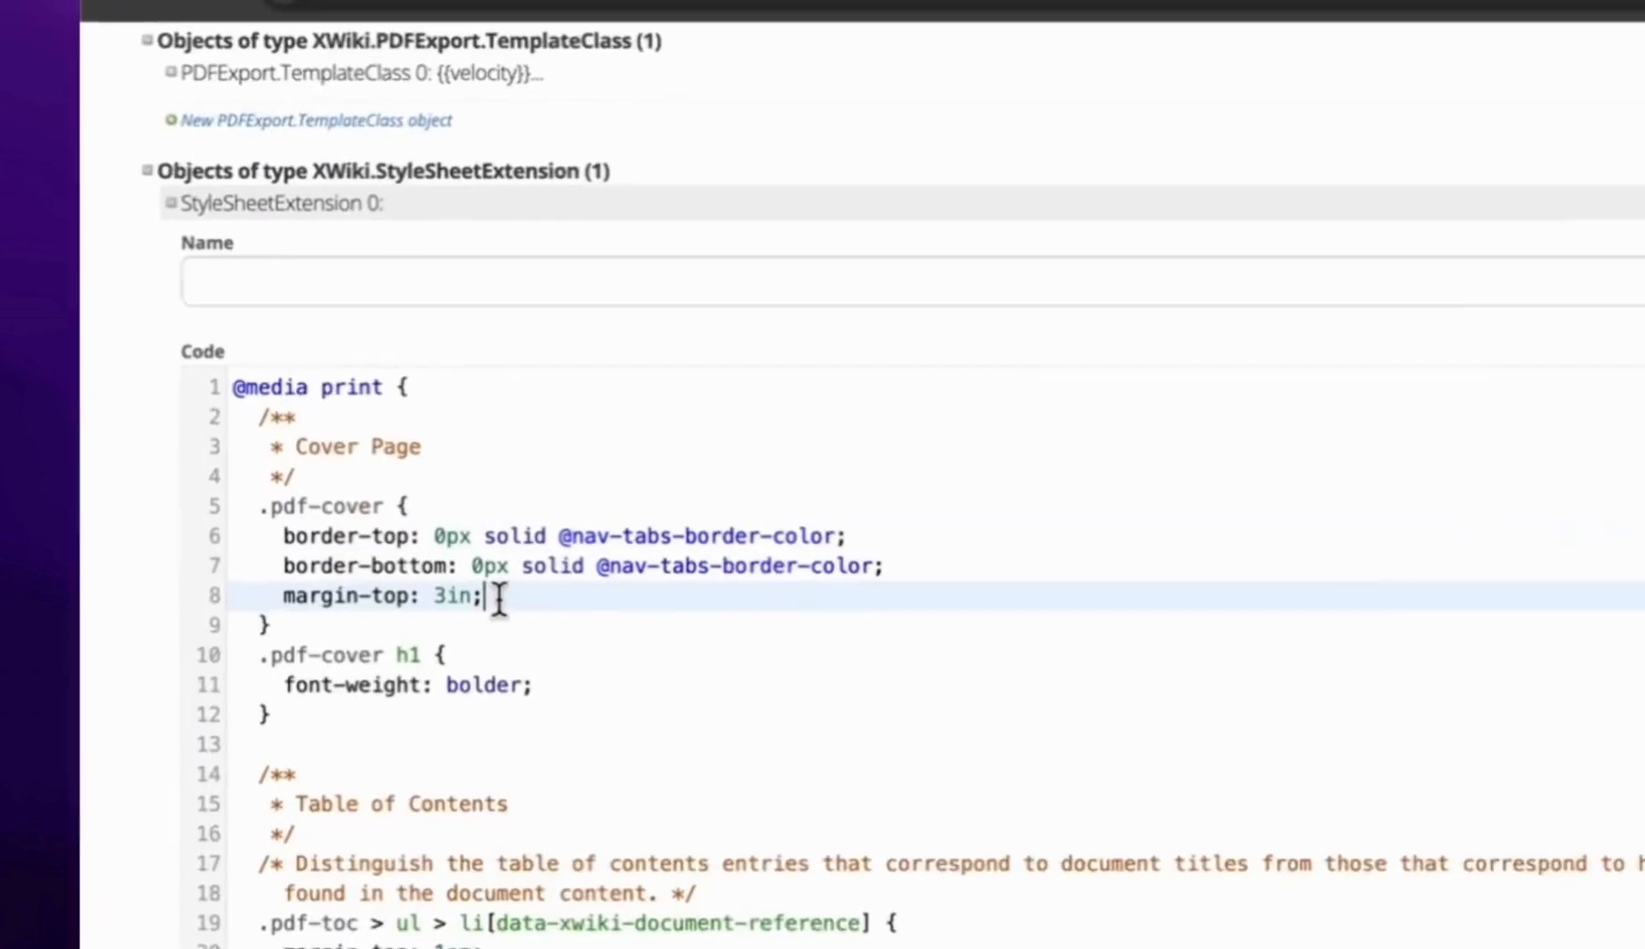
{"action": "left_click_drag", "start_coordinate": [391, 565], "coordinate": [244, 567]}
{"action": "type", "text": "margin-top: 50px; margin-bottom:50px; display:flex; flex-direction:column; align-items:center;"}
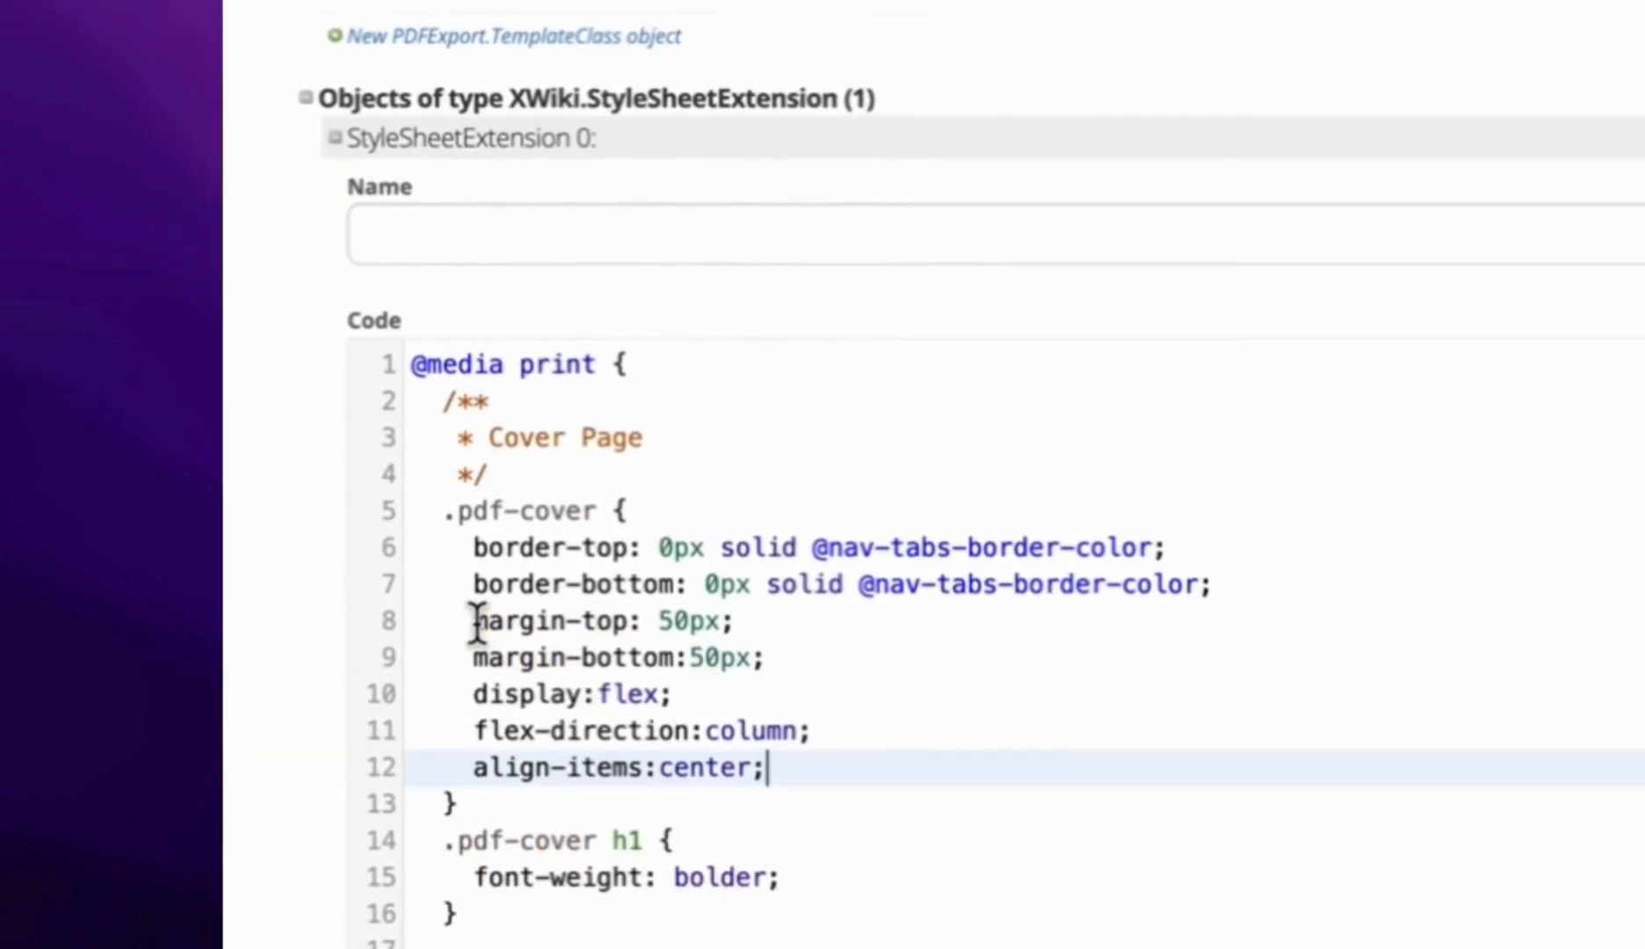
Insert blank lines in the .pdf-cover rule after border-bottom, margin-bottom and align-items, plus one after its closing brace
{"action": "left_click", "coordinate": [1335, 571]}
{"action": "key", "text": "Return"}
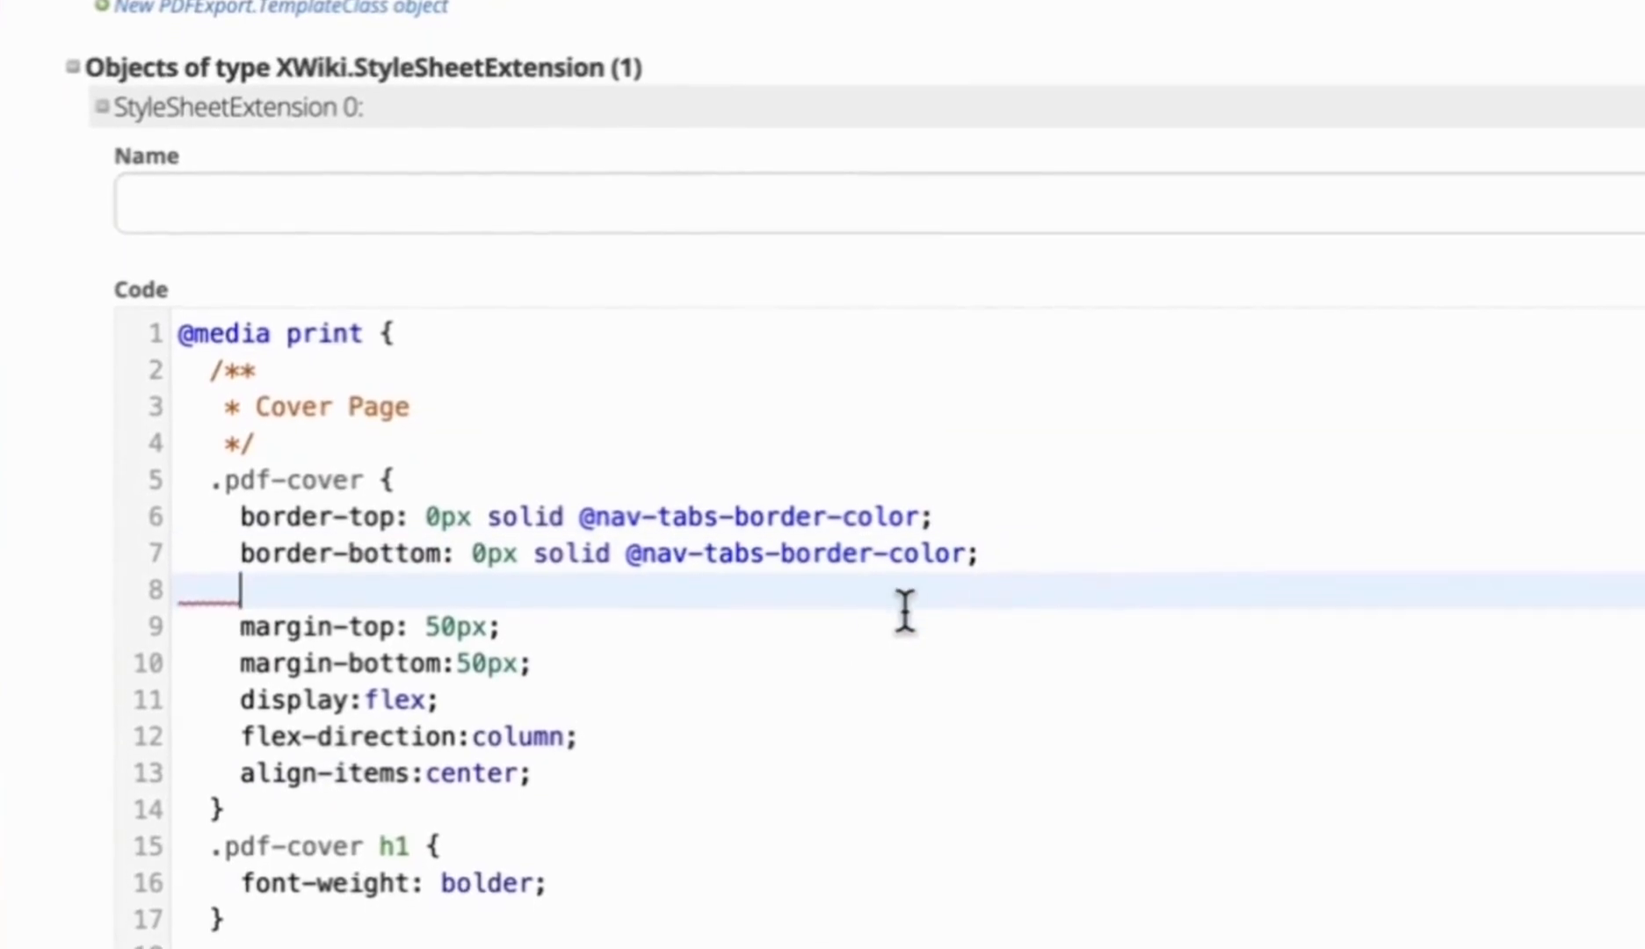
{"action": "left_click", "coordinate": [796, 687]}
{"action": "key", "text": "Return"}
{"action": "left_click", "coordinate": [626, 837]}
{"action": "key", "text": "Return"}
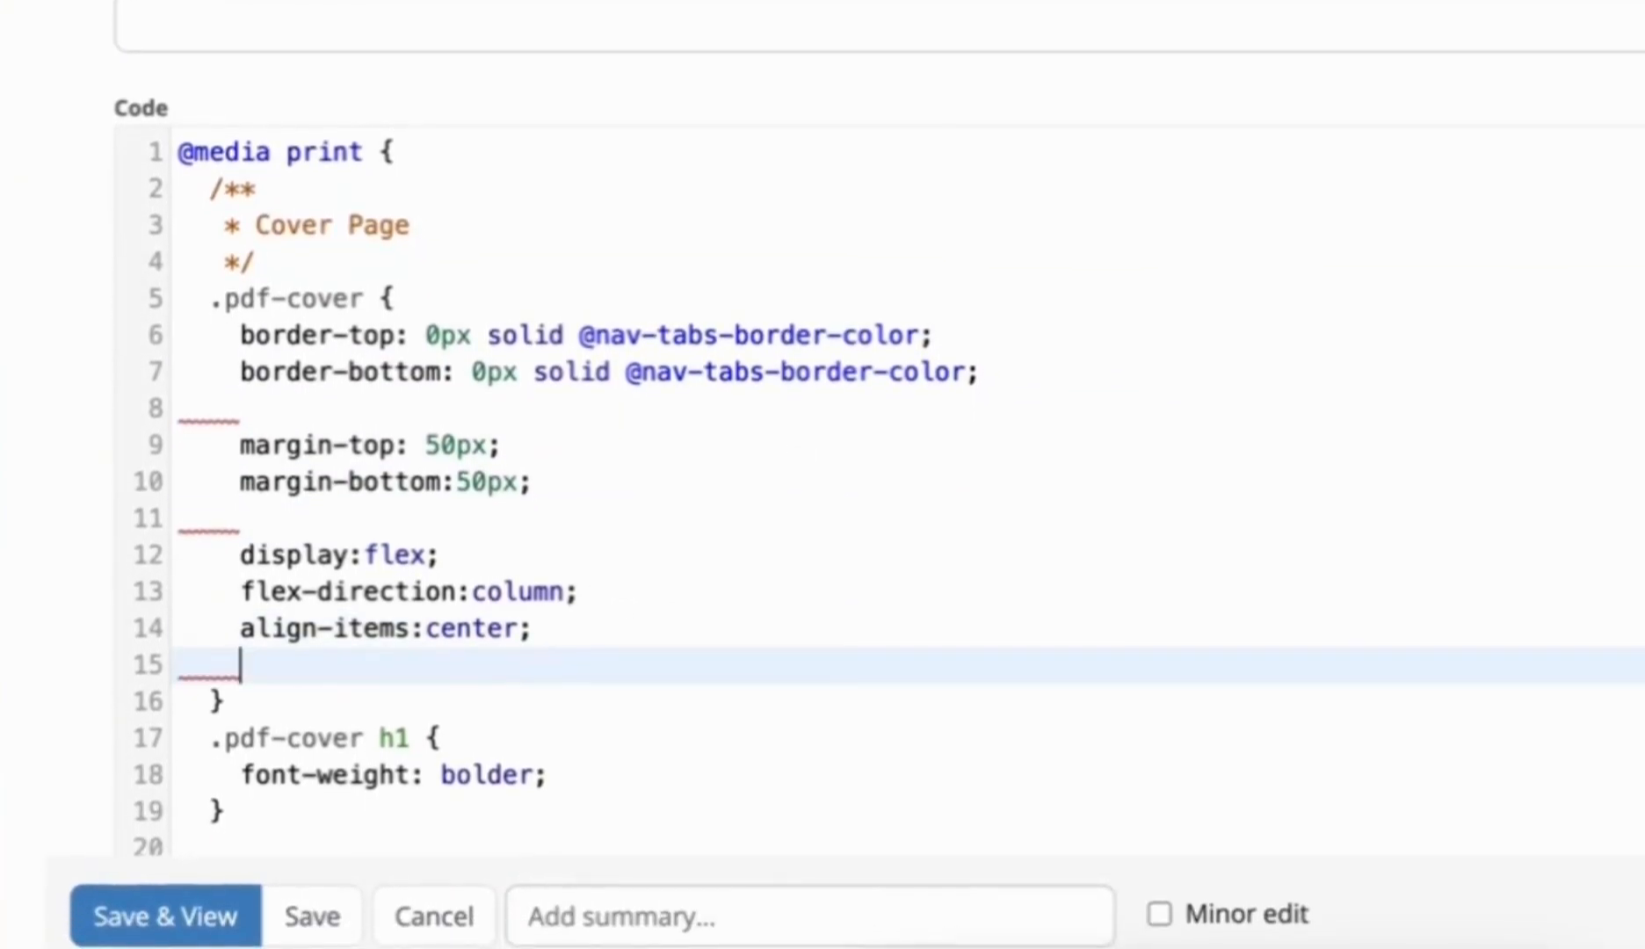
{"action": "left_click", "coordinate": [471, 707]}
{"action": "key", "text": "Return"}
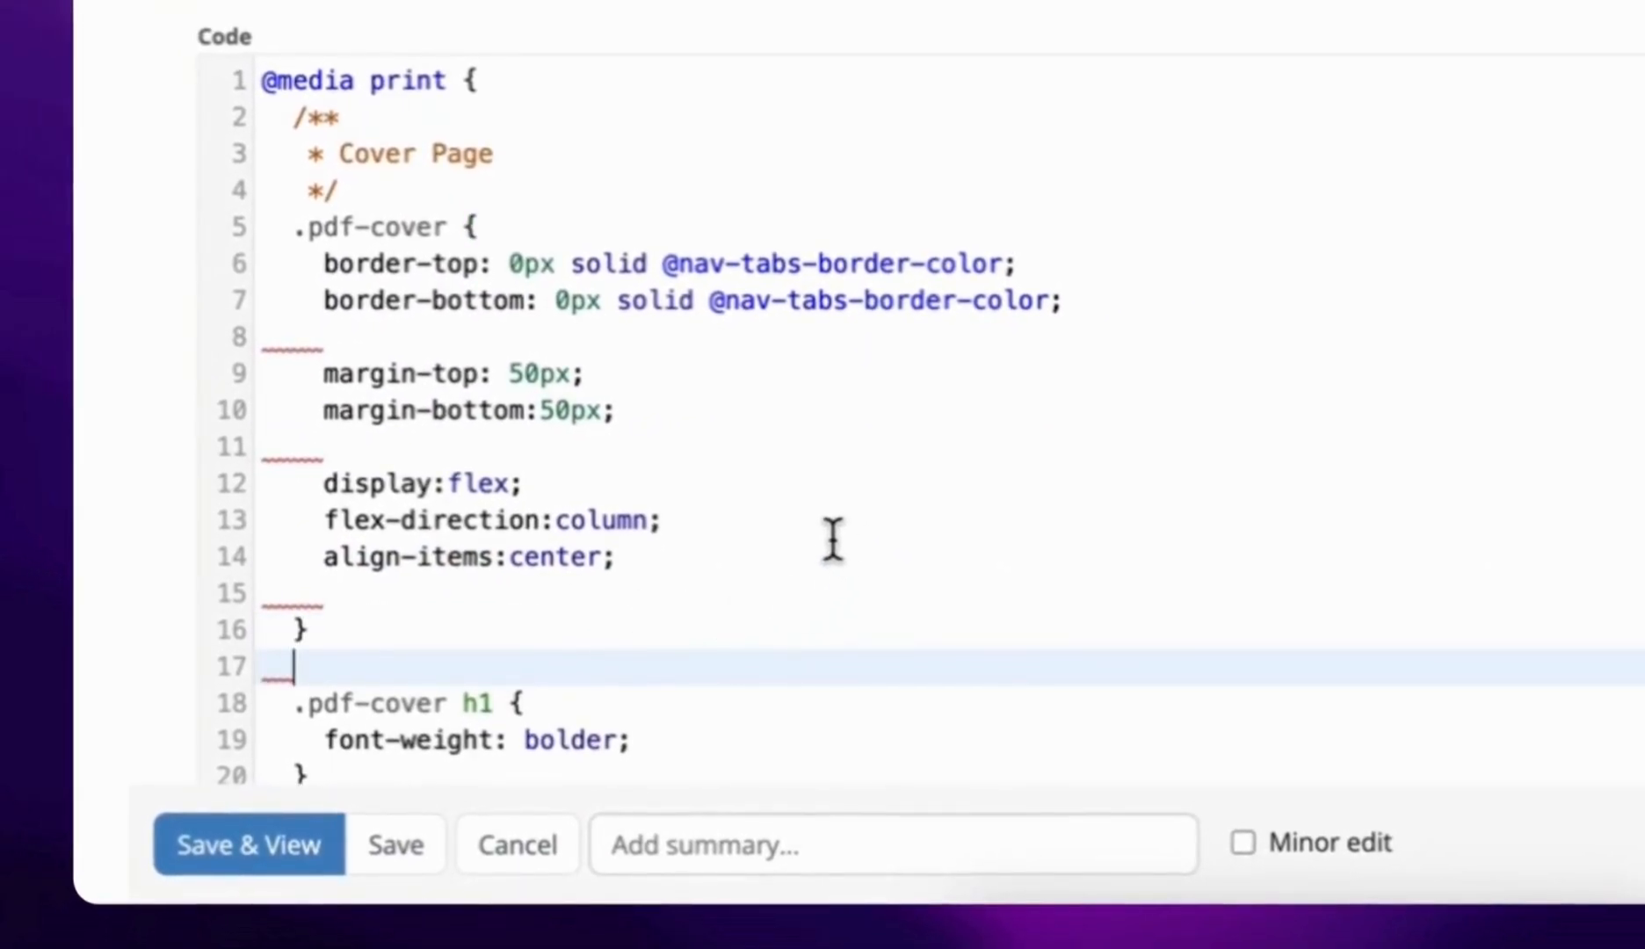
Replace the .pdf-cover h1 declaration with font-weight: bolder, font-size:50px, text-align:center and margin-bottom:30px, aligning the first line's indentation
{"action": "scroll", "coordinate": [838, 515], "scroll_direction": "down", "scroll_amount": 3}
{"action": "left_click", "coordinate": [896, 473]}
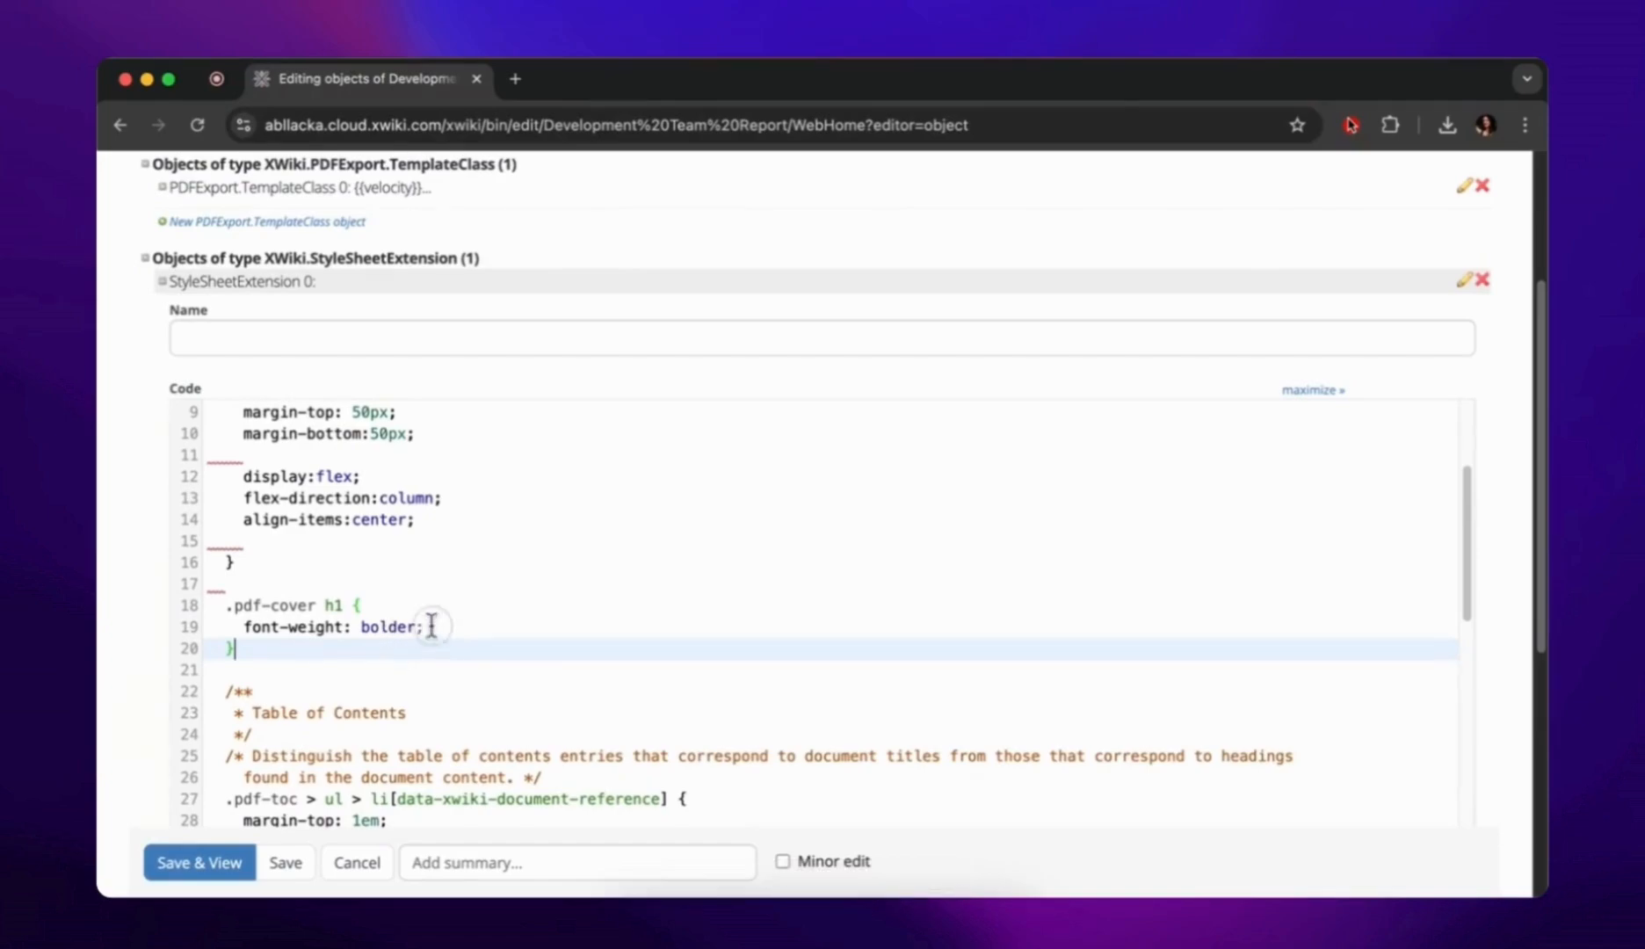
{"action": "left_click_drag", "start_coordinate": [432, 625], "coordinate": [275, 630]}
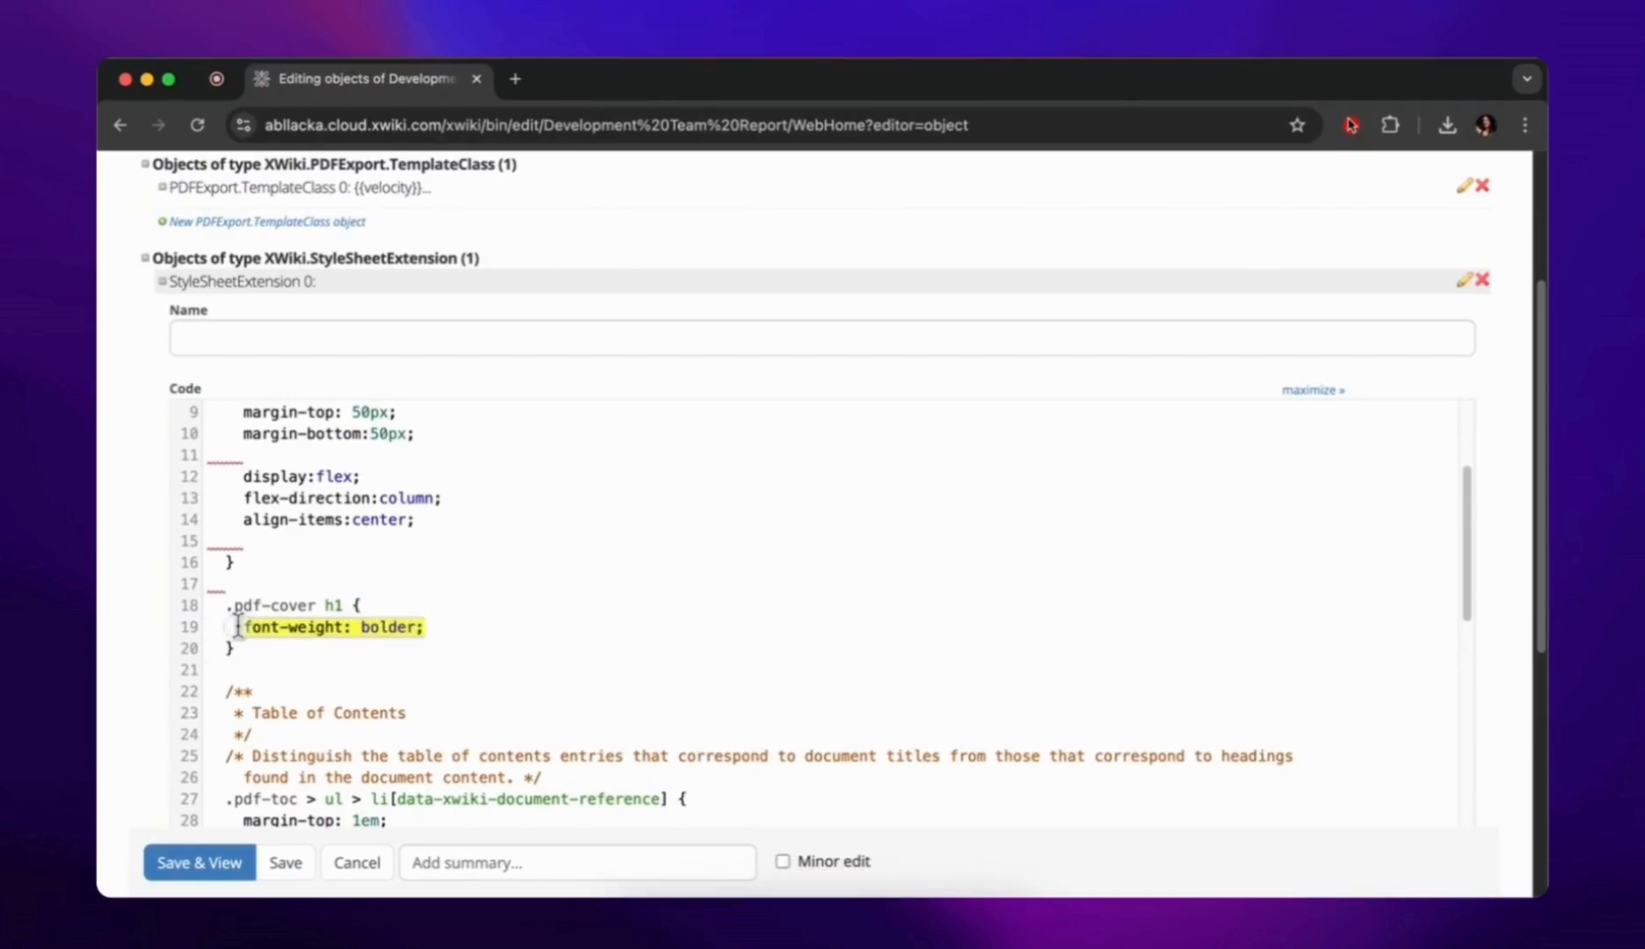
{"action": "type", "text": "font-weight: bolder;   font-size:50px;   text-align:center;   margin-bottom:30px;"}
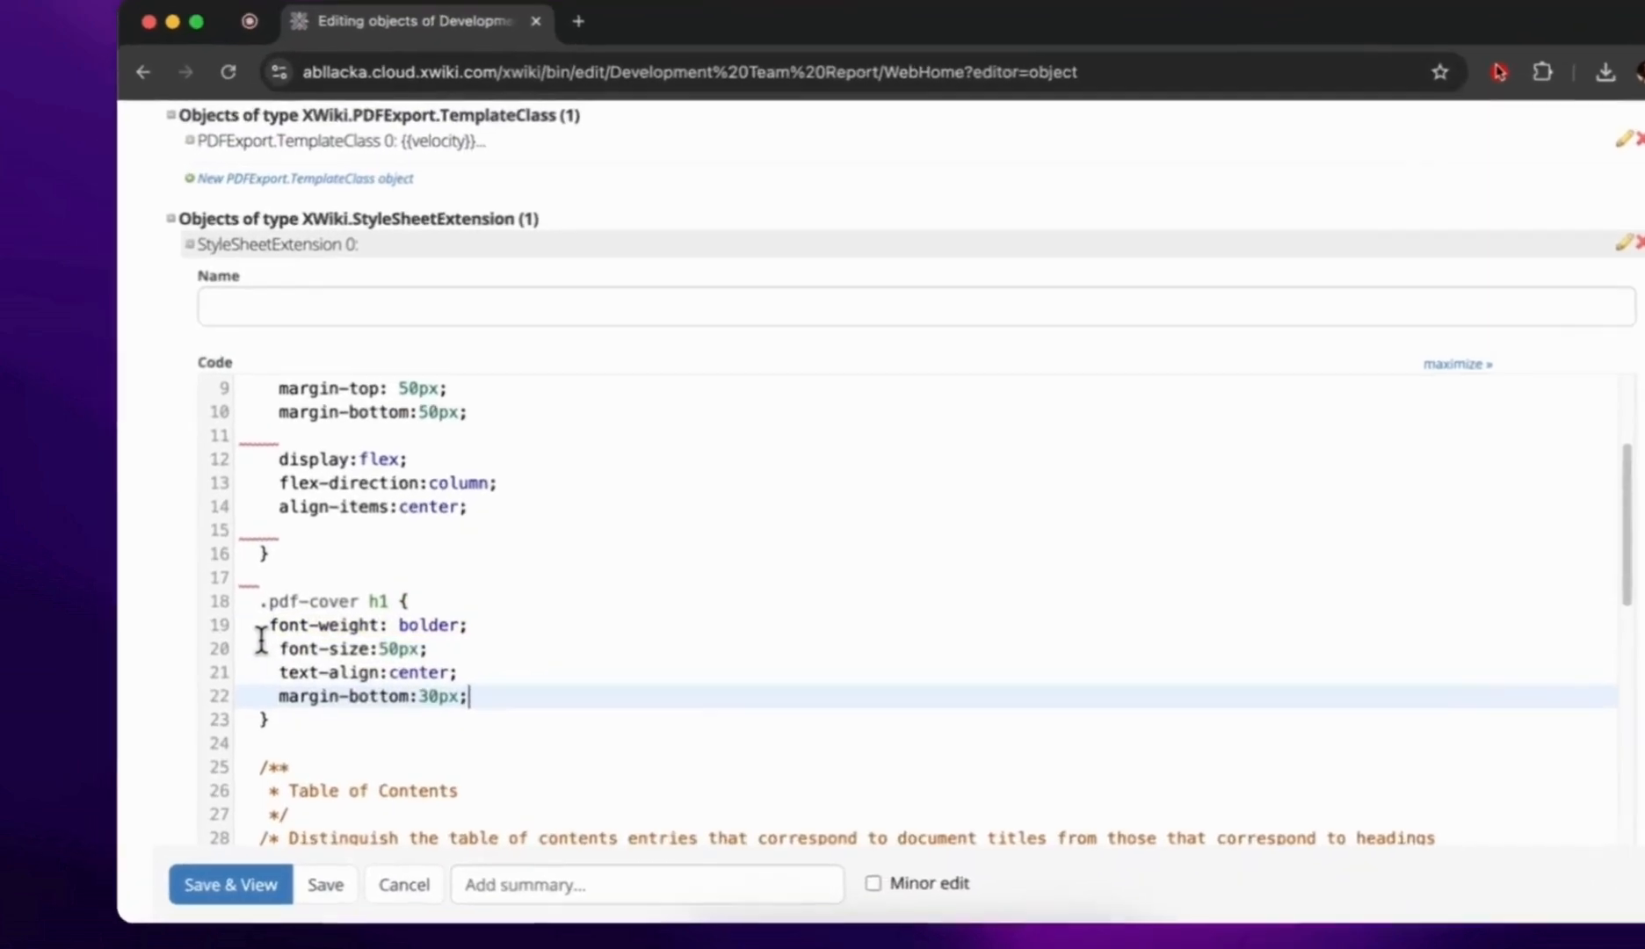
{"action": "left_click", "coordinate": [233, 628]}
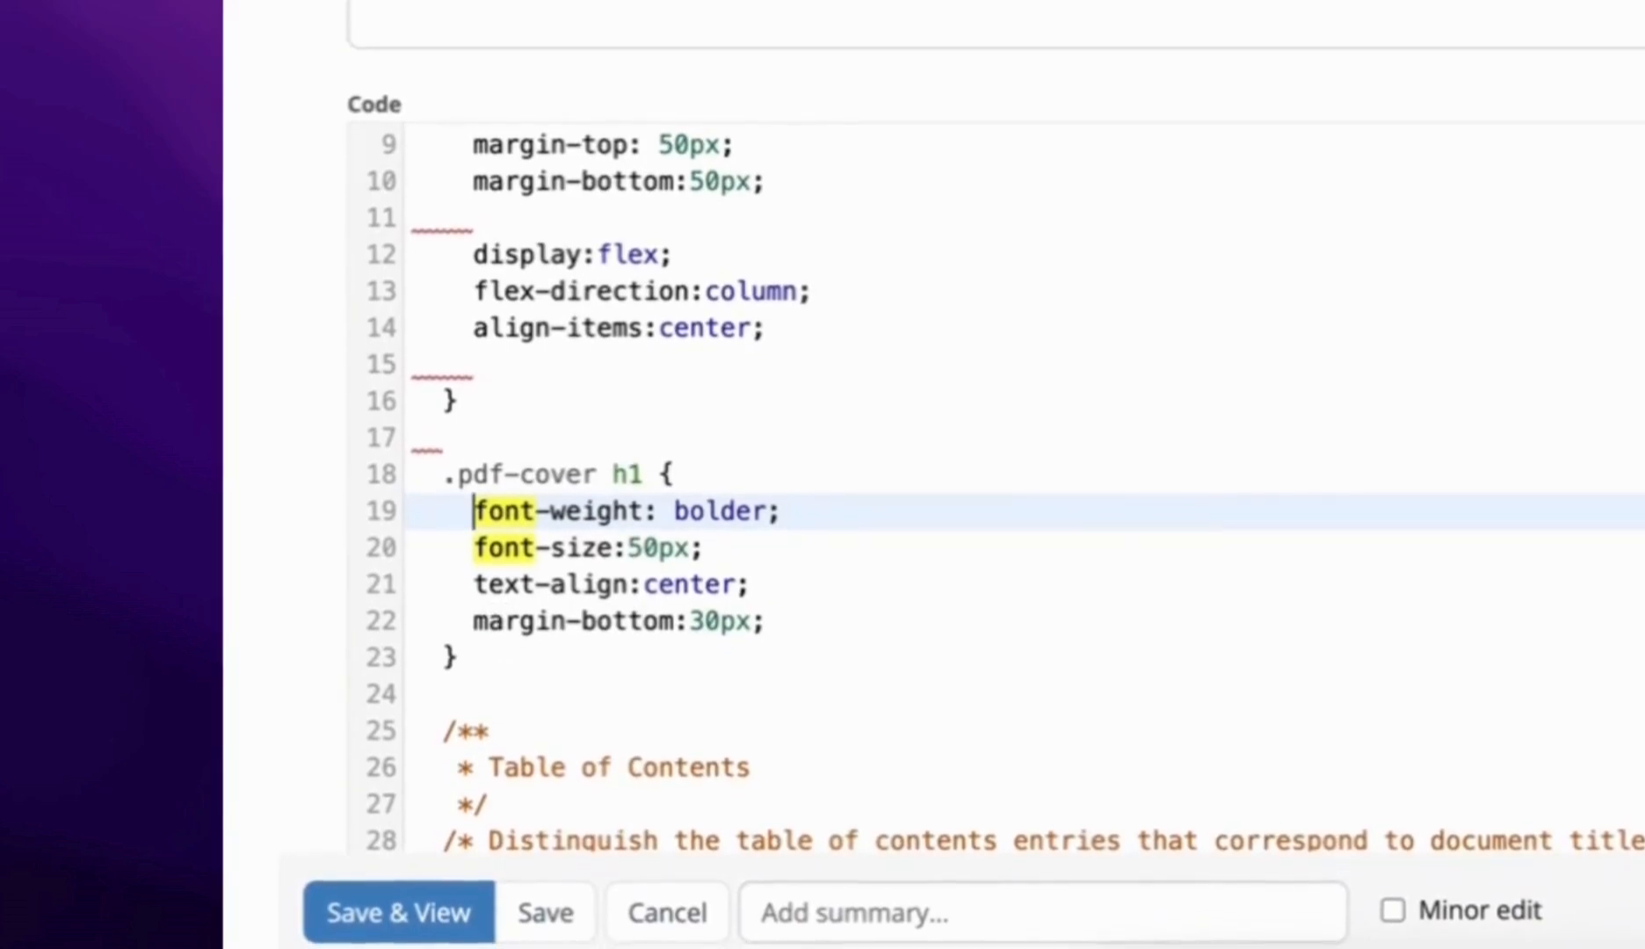
{"action": "left_click", "coordinate": [821, 622]}
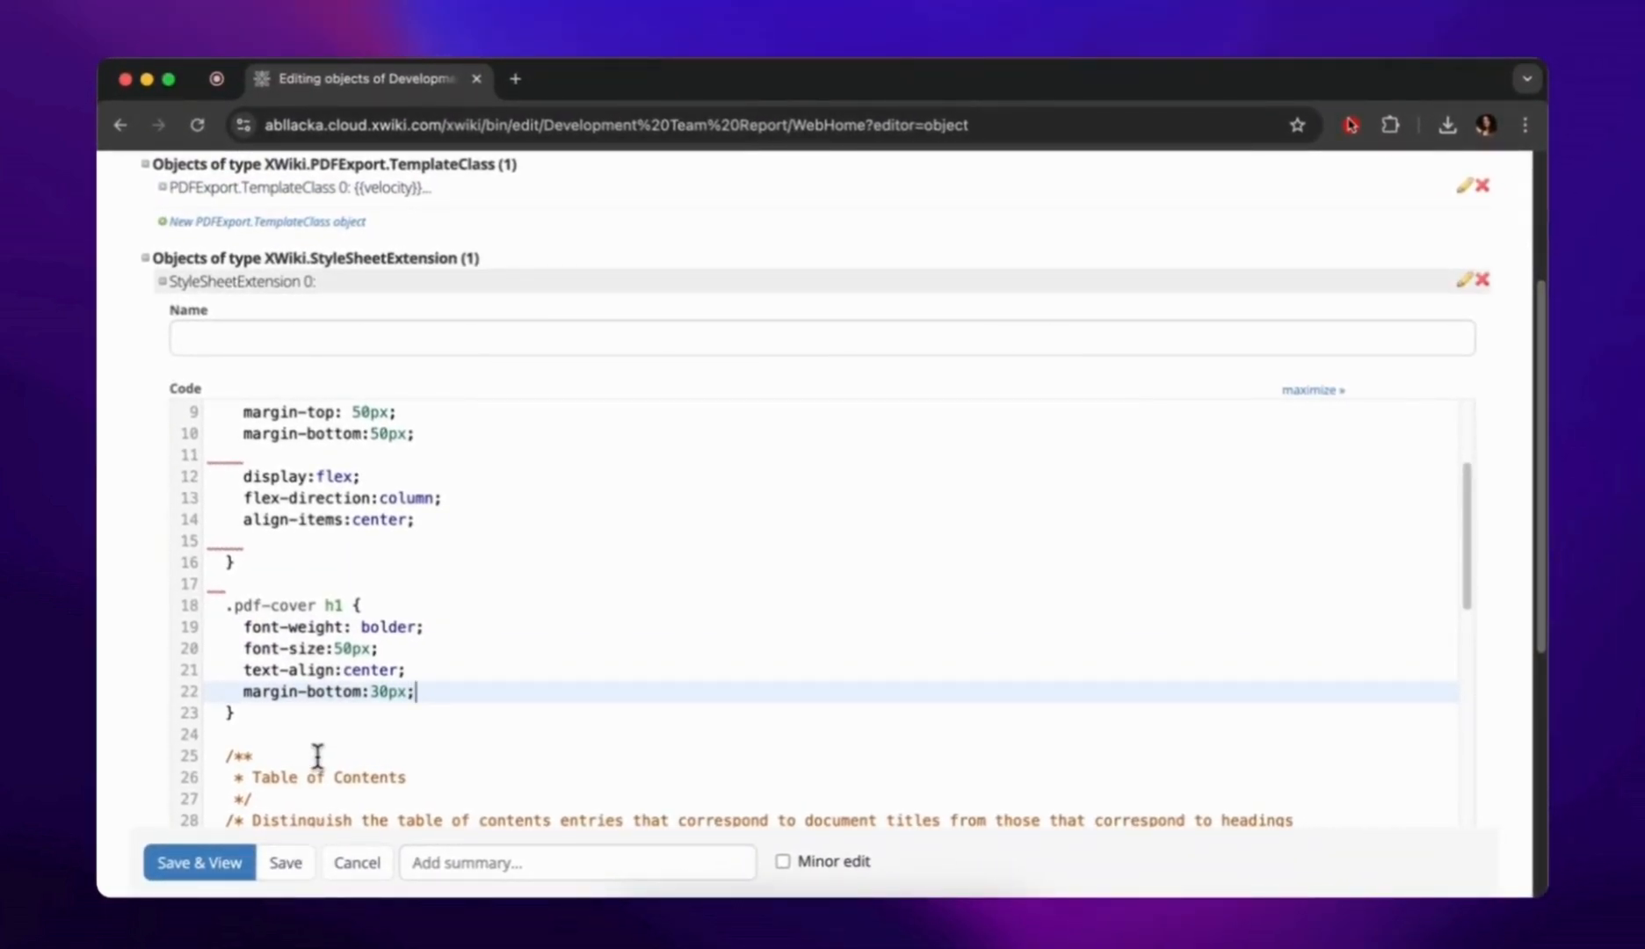
Save the StyleSheetExtension 0 changes and collapse the object
{"action": "scroll", "coordinate": [101, 583], "scroll_direction": "down", "scroll_amount": 4}
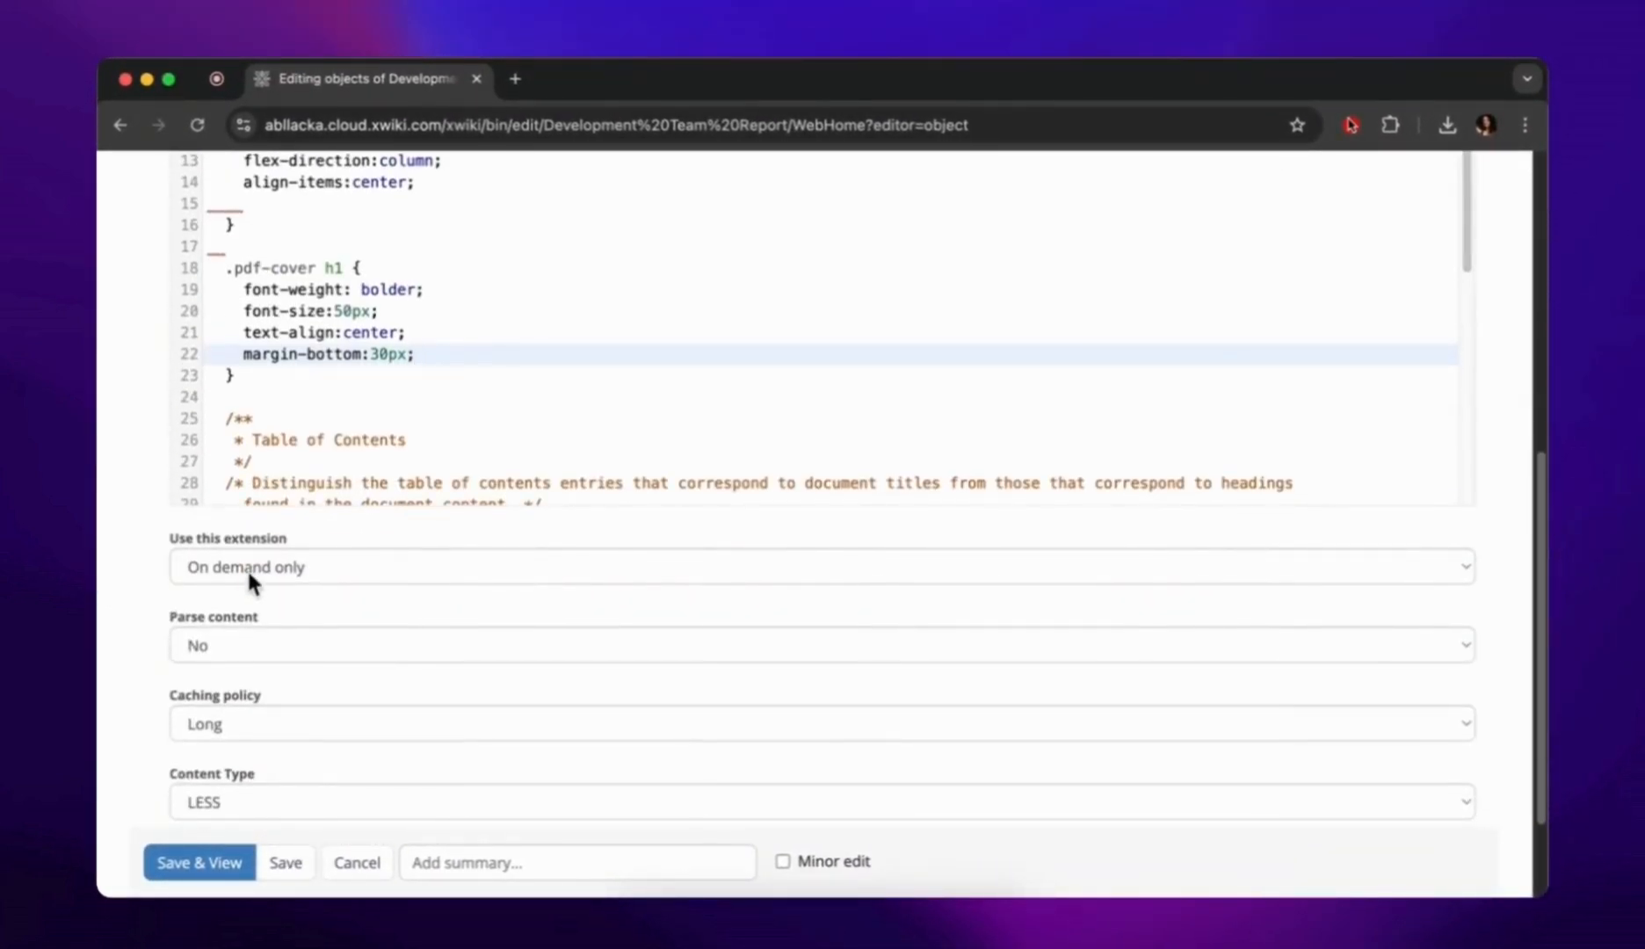
{"action": "scroll", "coordinate": [354, 588], "scroll_direction": "down", "scroll_amount": 2}
{"action": "scroll", "coordinate": [348, 583], "scroll_direction": "up", "scroll_amount": 8}
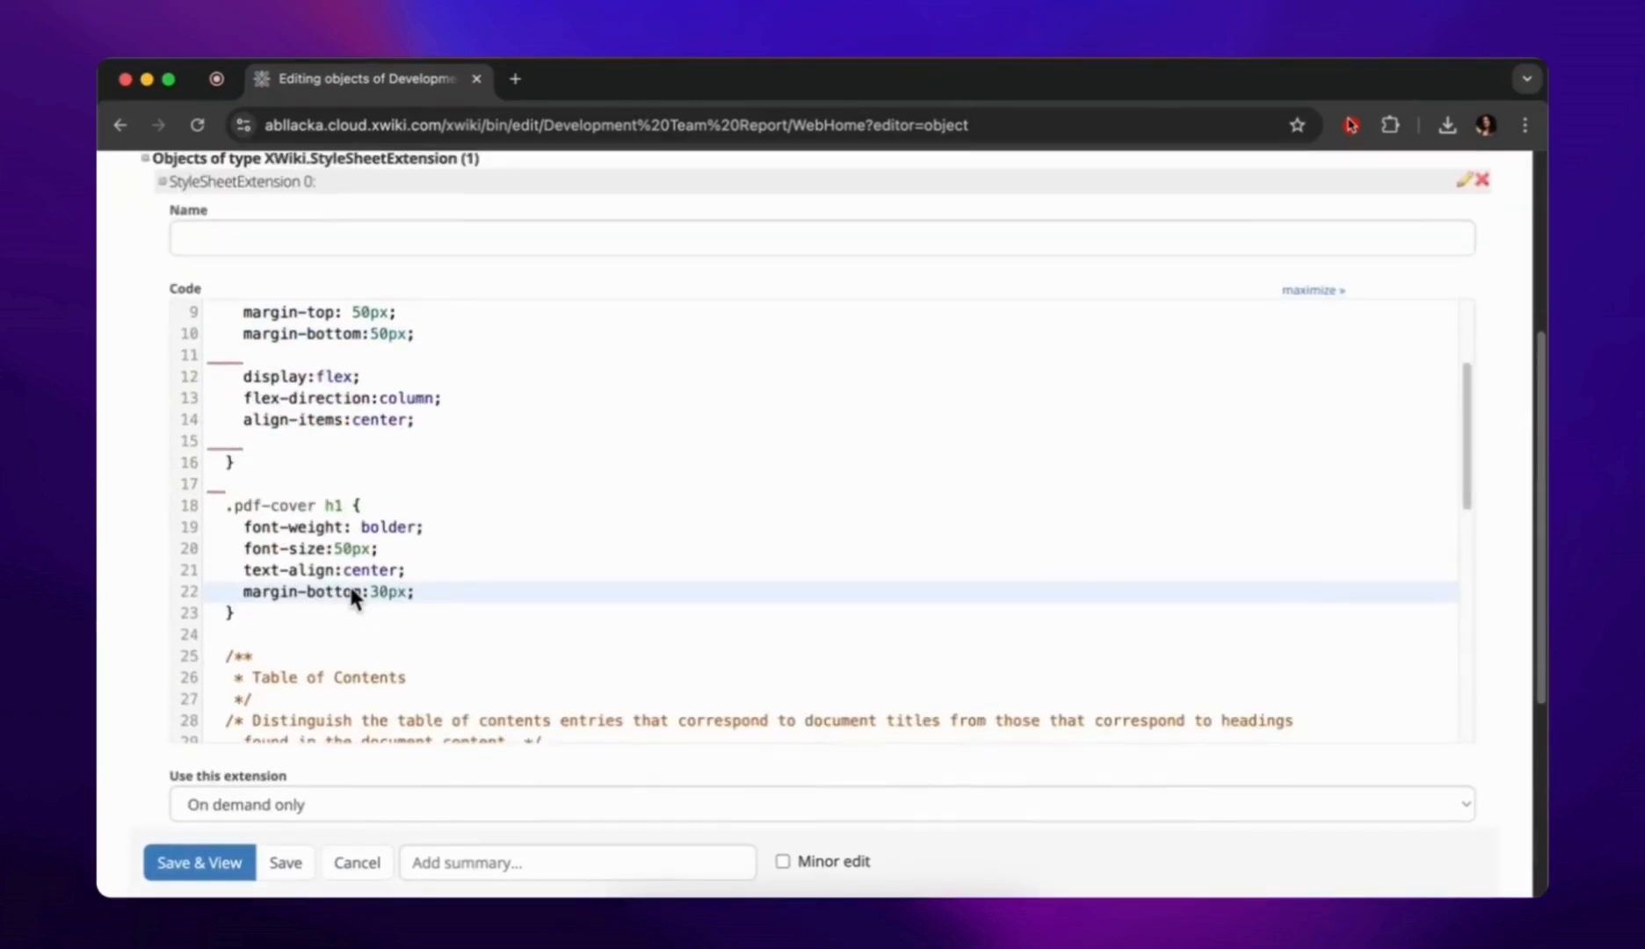
{"action": "left_click", "coordinate": [290, 868]}
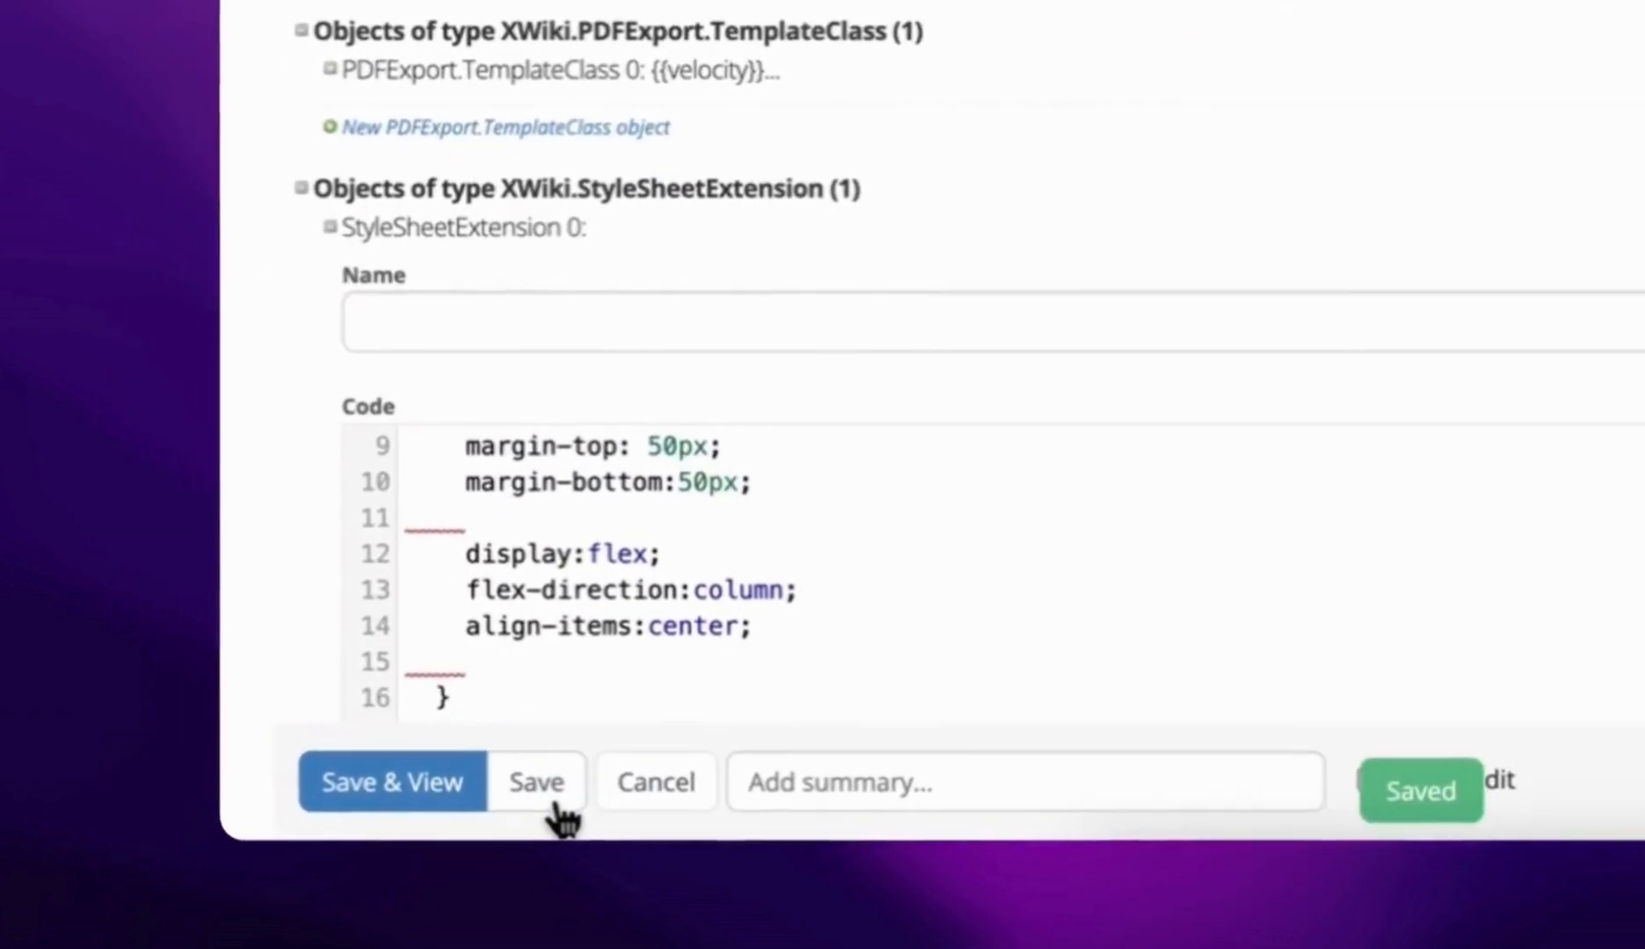
{"action": "left_click", "coordinate": [665, 227]}
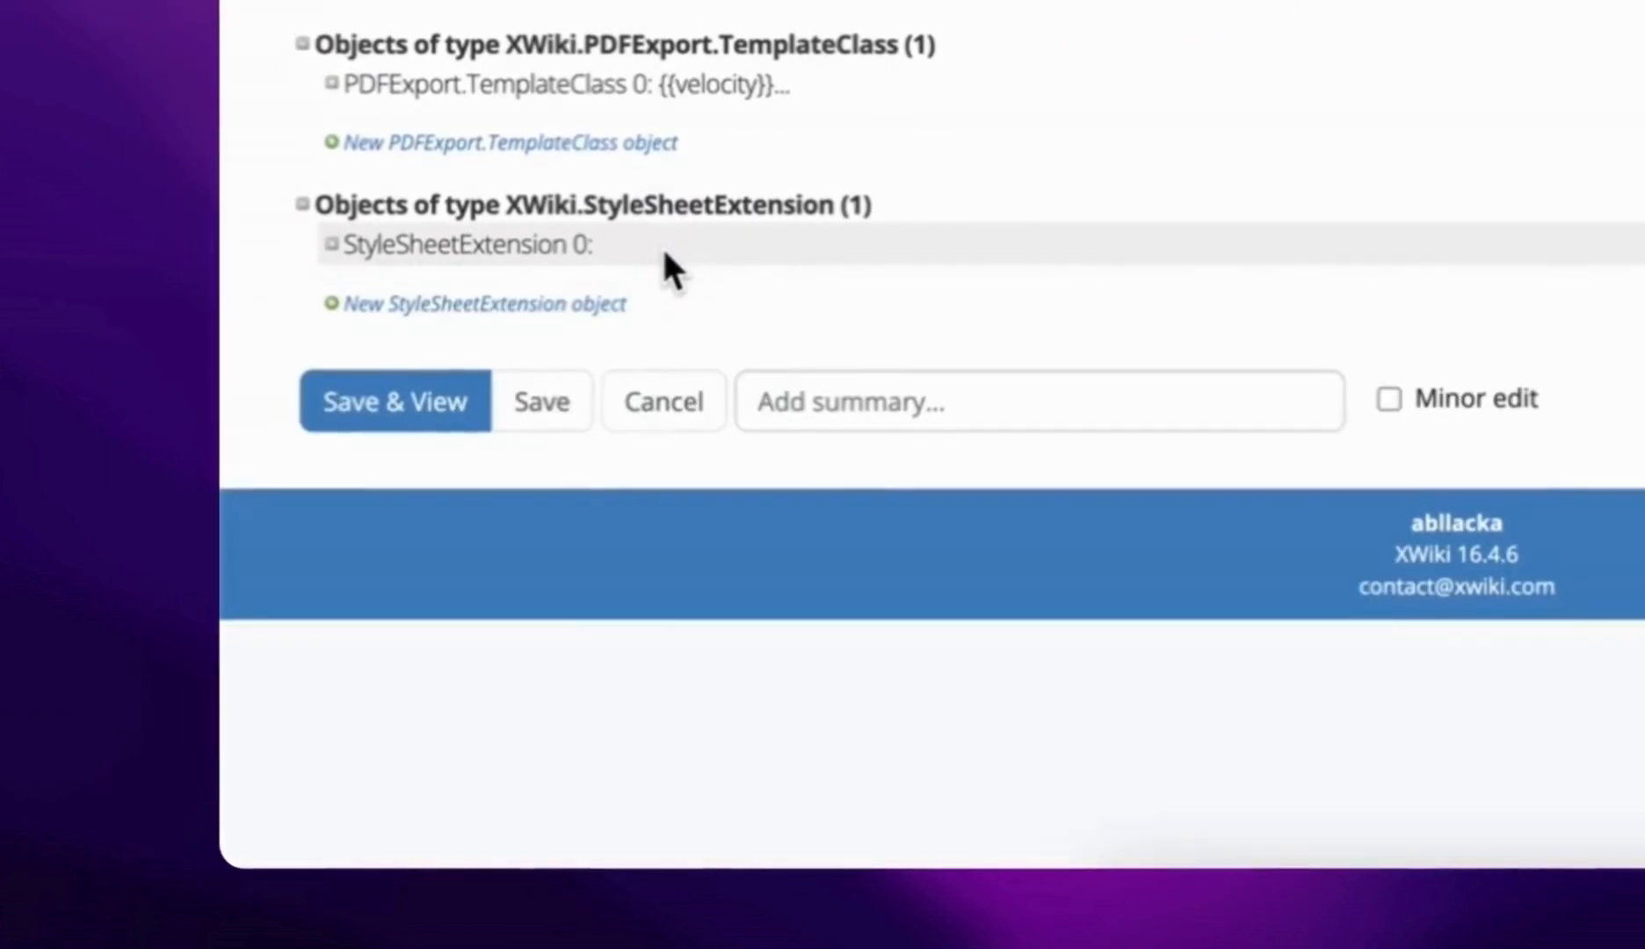
Add a new StyleSheetExtension object to the Development Team Report page and place the cursor in its Code editor
{"action": "left_click", "coordinate": [582, 306]}
{"action": "scroll", "coordinate": [677, 396], "scroll_direction": "down", "scroll_amount": 4}
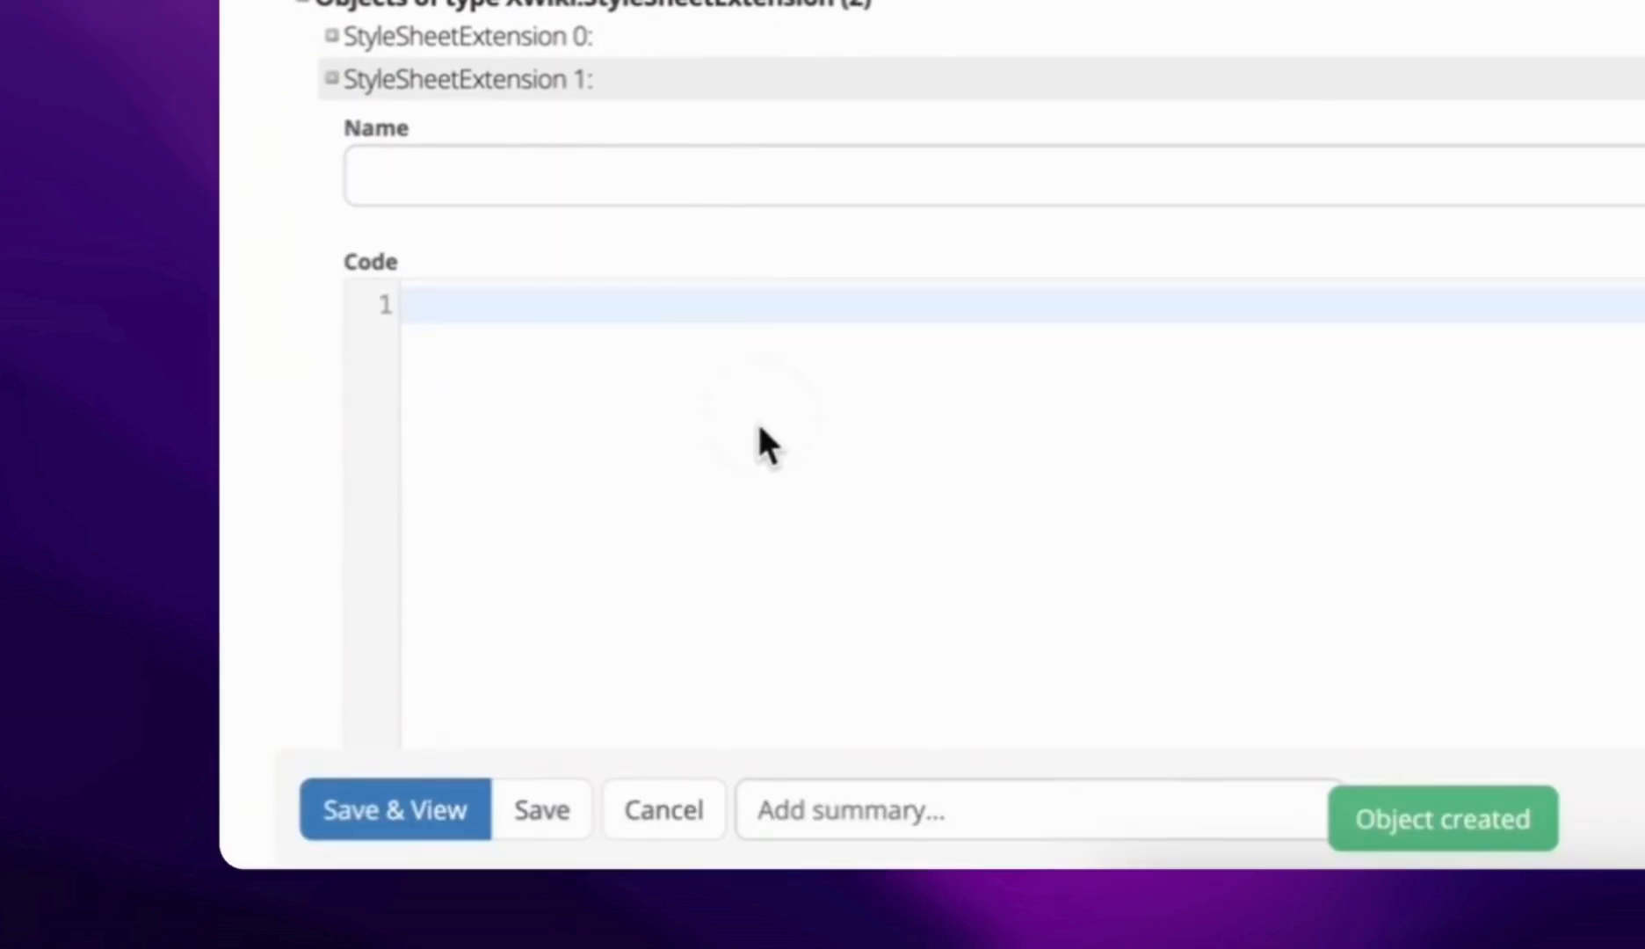
{"action": "left_click", "coordinate": [761, 420]}
Switch to the Pretty Cover page in Firefox, expand its New styles StyleSheetExtension object, and copy the .logo-cover rule
{"action": "left_click", "coordinate": [804, 895]}
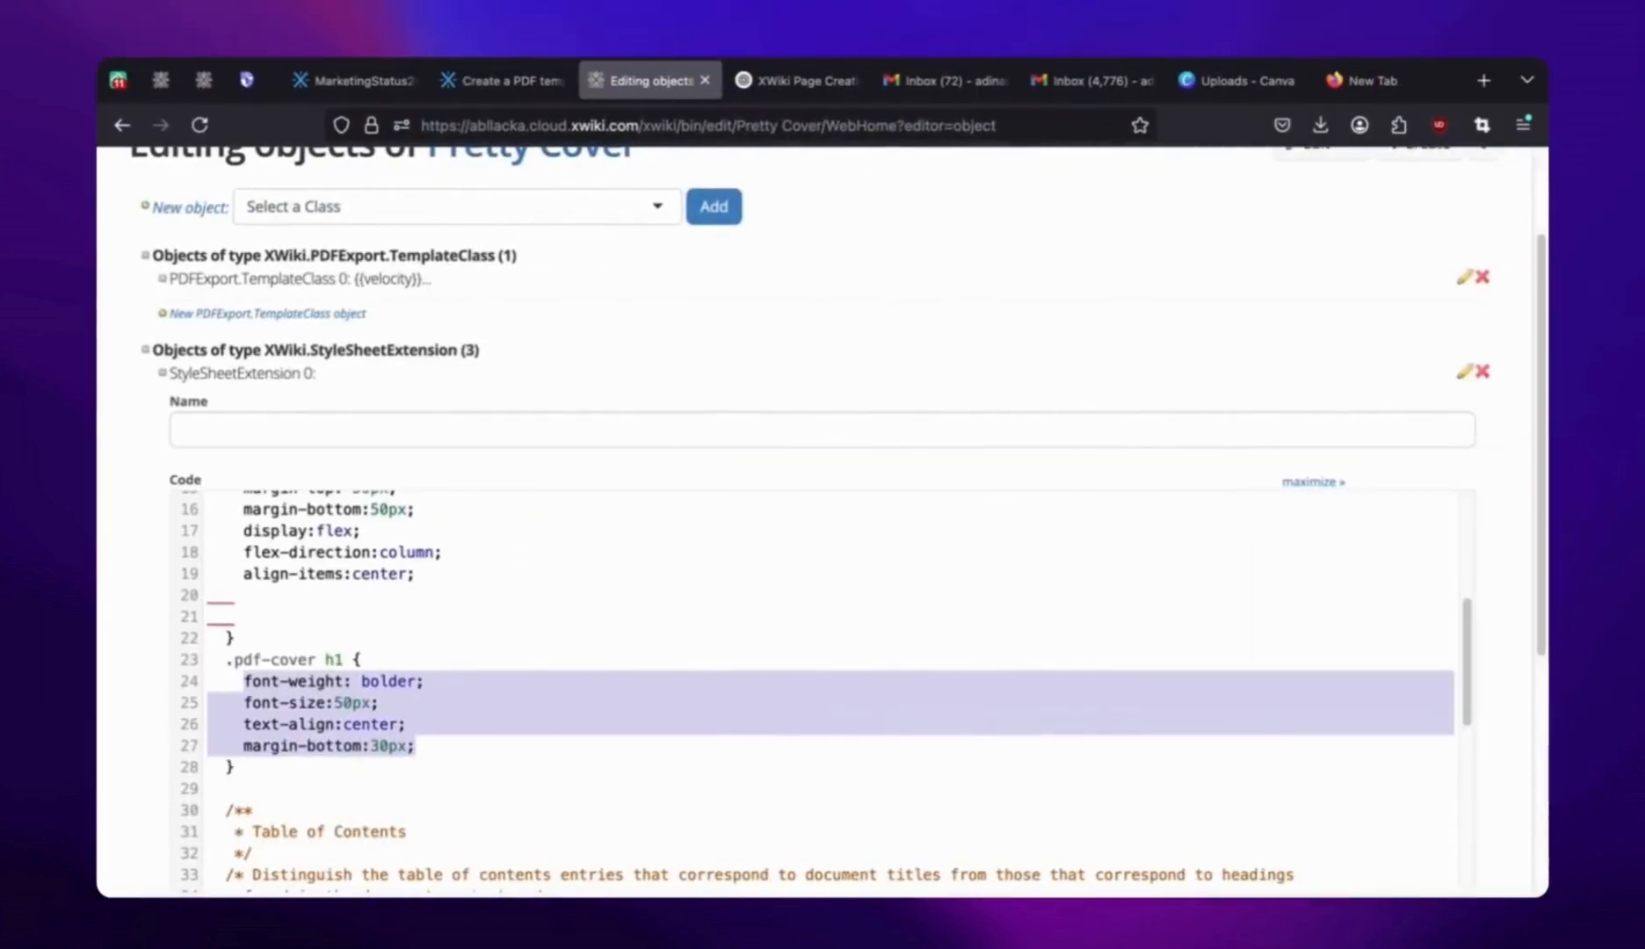
{"action": "left_click", "coordinate": [362, 375]}
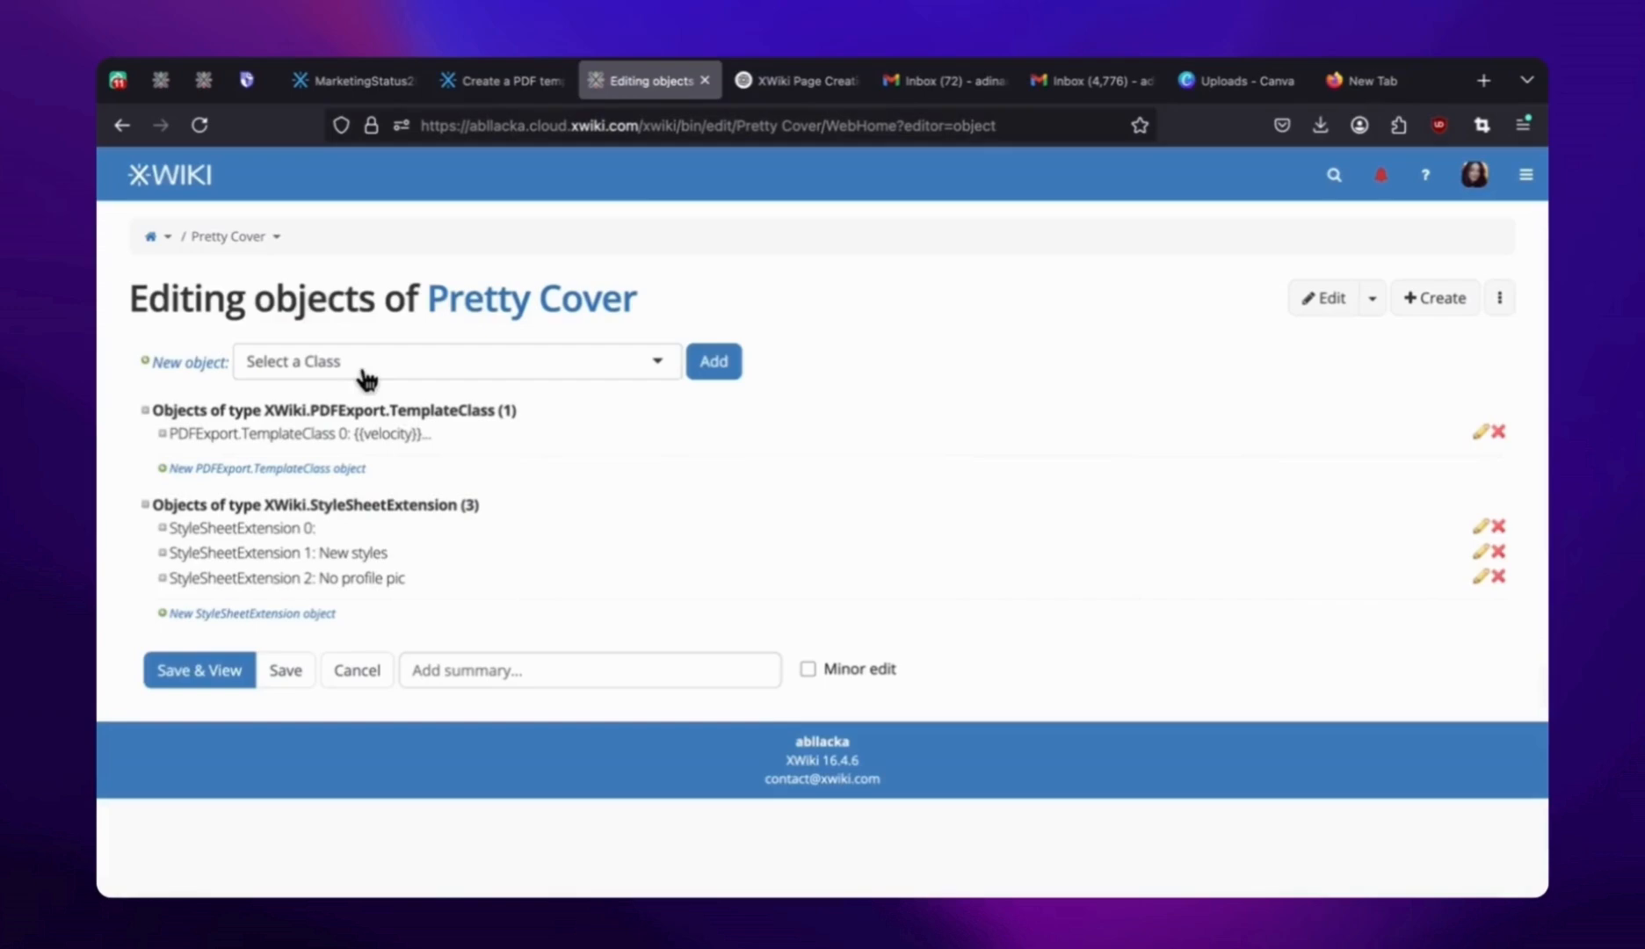
{"action": "left_click", "coordinate": [384, 553]}
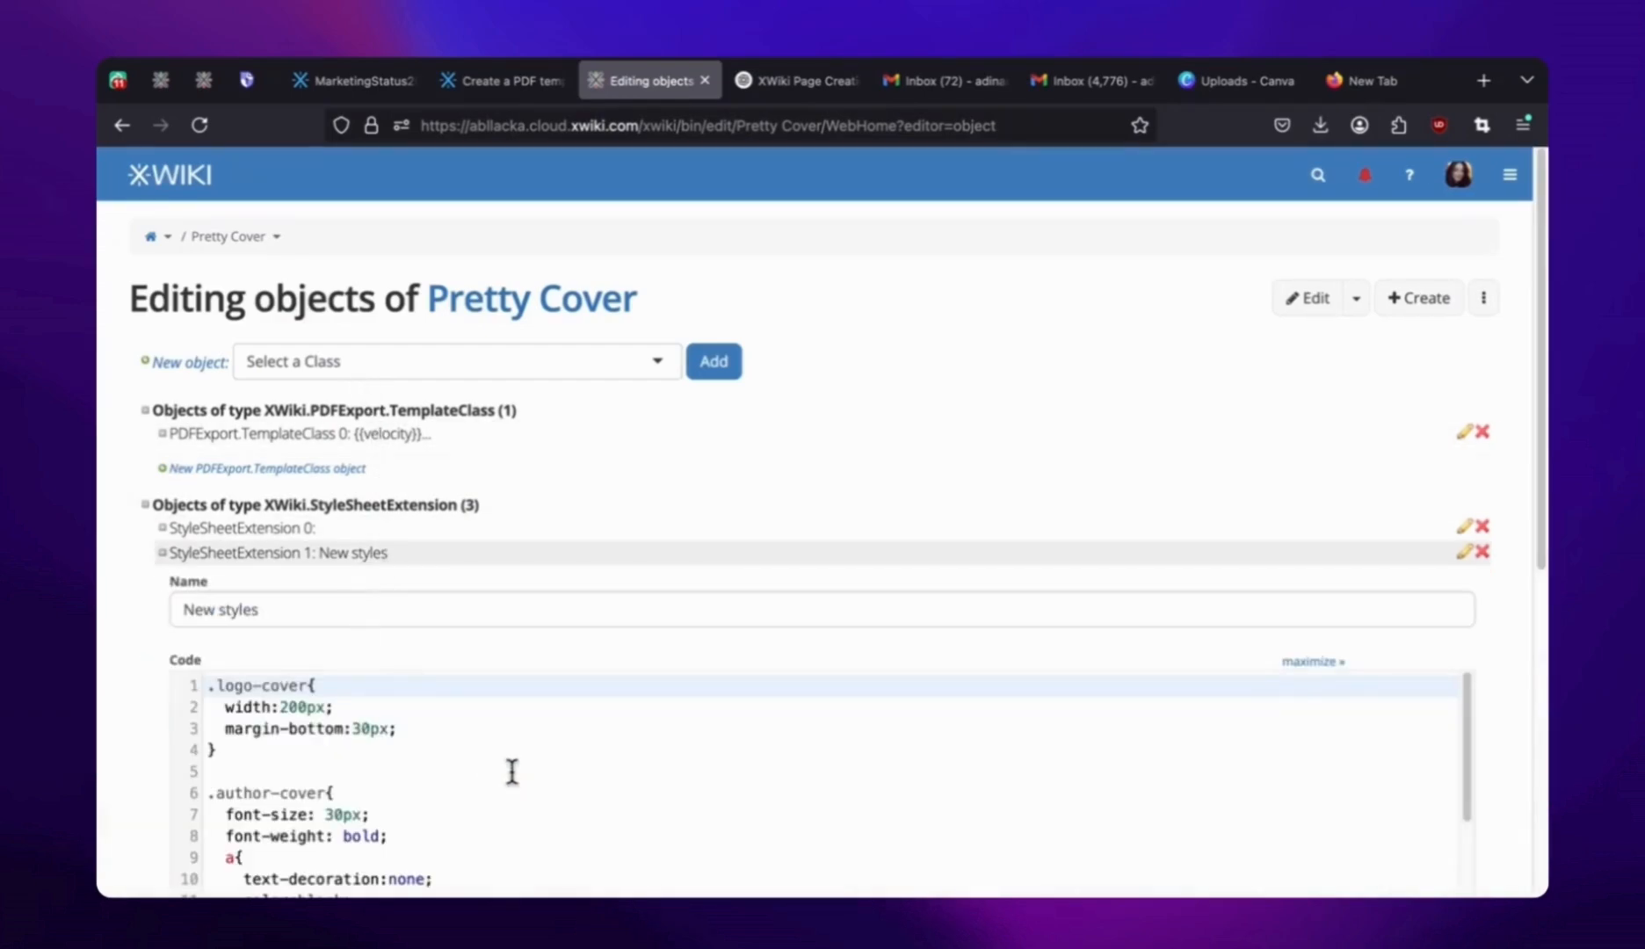
{"action": "scroll", "coordinate": [480, 763], "scroll_direction": "down", "scroll_amount": 2}
{"action": "scroll", "coordinate": [461, 757], "scroll_direction": "up", "scroll_amount": 4}
{"action": "left_click_drag", "start_coordinate": [212, 693], "coordinate": [334, 756]}
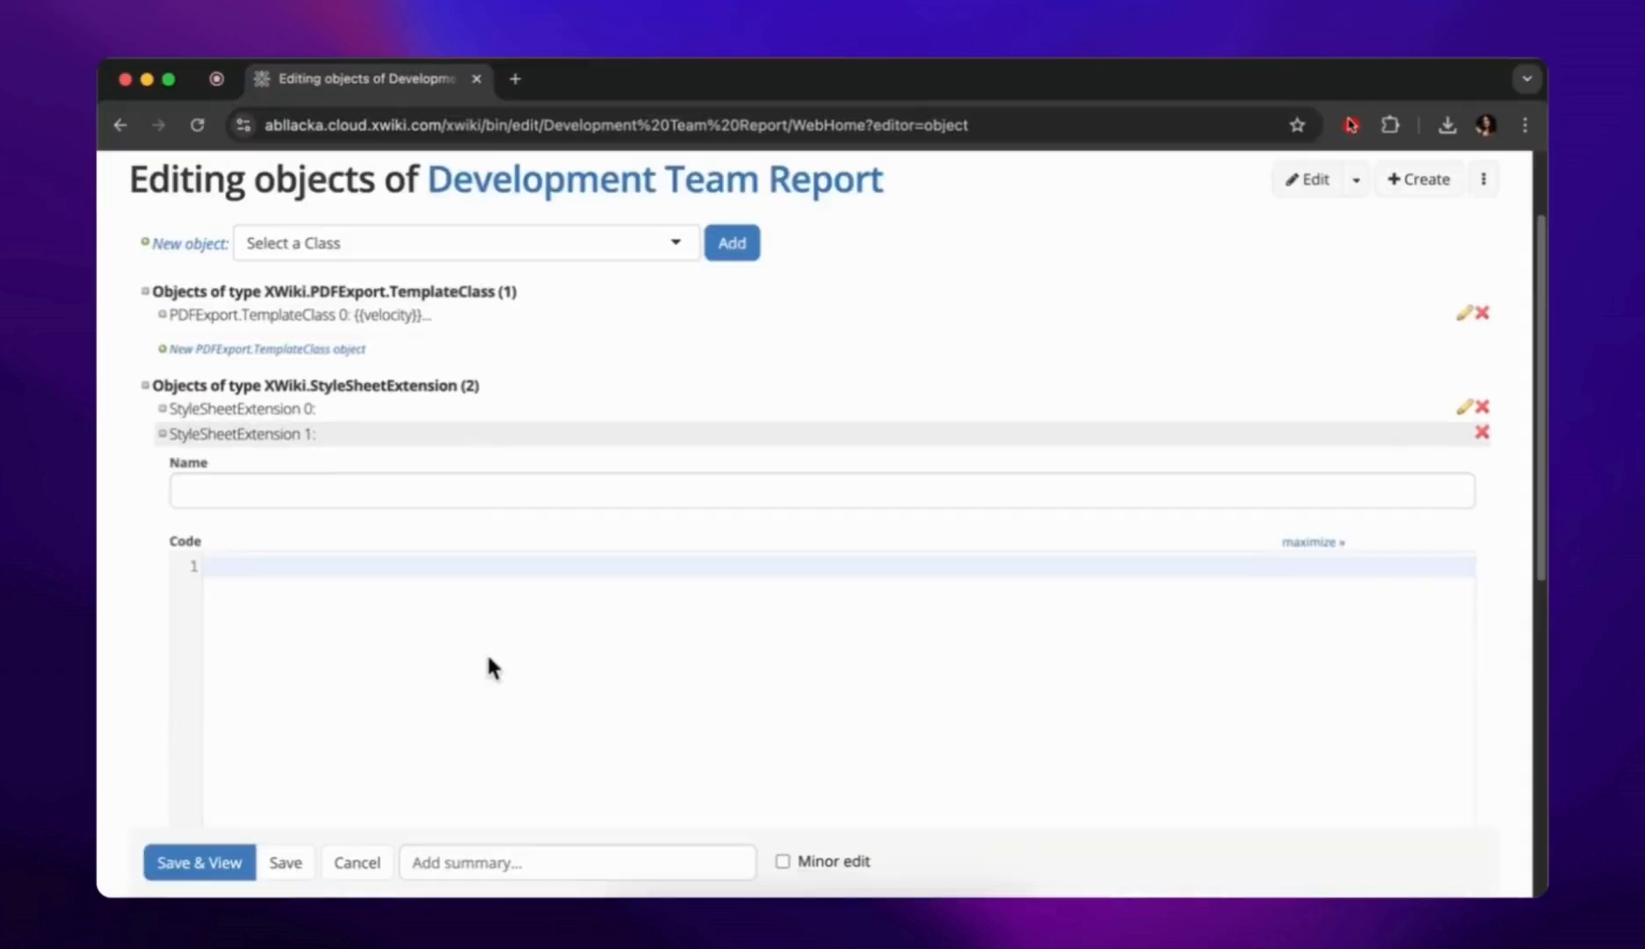
Add .logo-cover (width:200px, margin-bottom:30px) and .author-cover (font-size: 30px, bold, black undecorated links) rules to StyleSheetExtension 1 on Development Team Report
{"action": "type", "text": ".logo-cover{   width:200px;   margin-bottom:30px; }"}
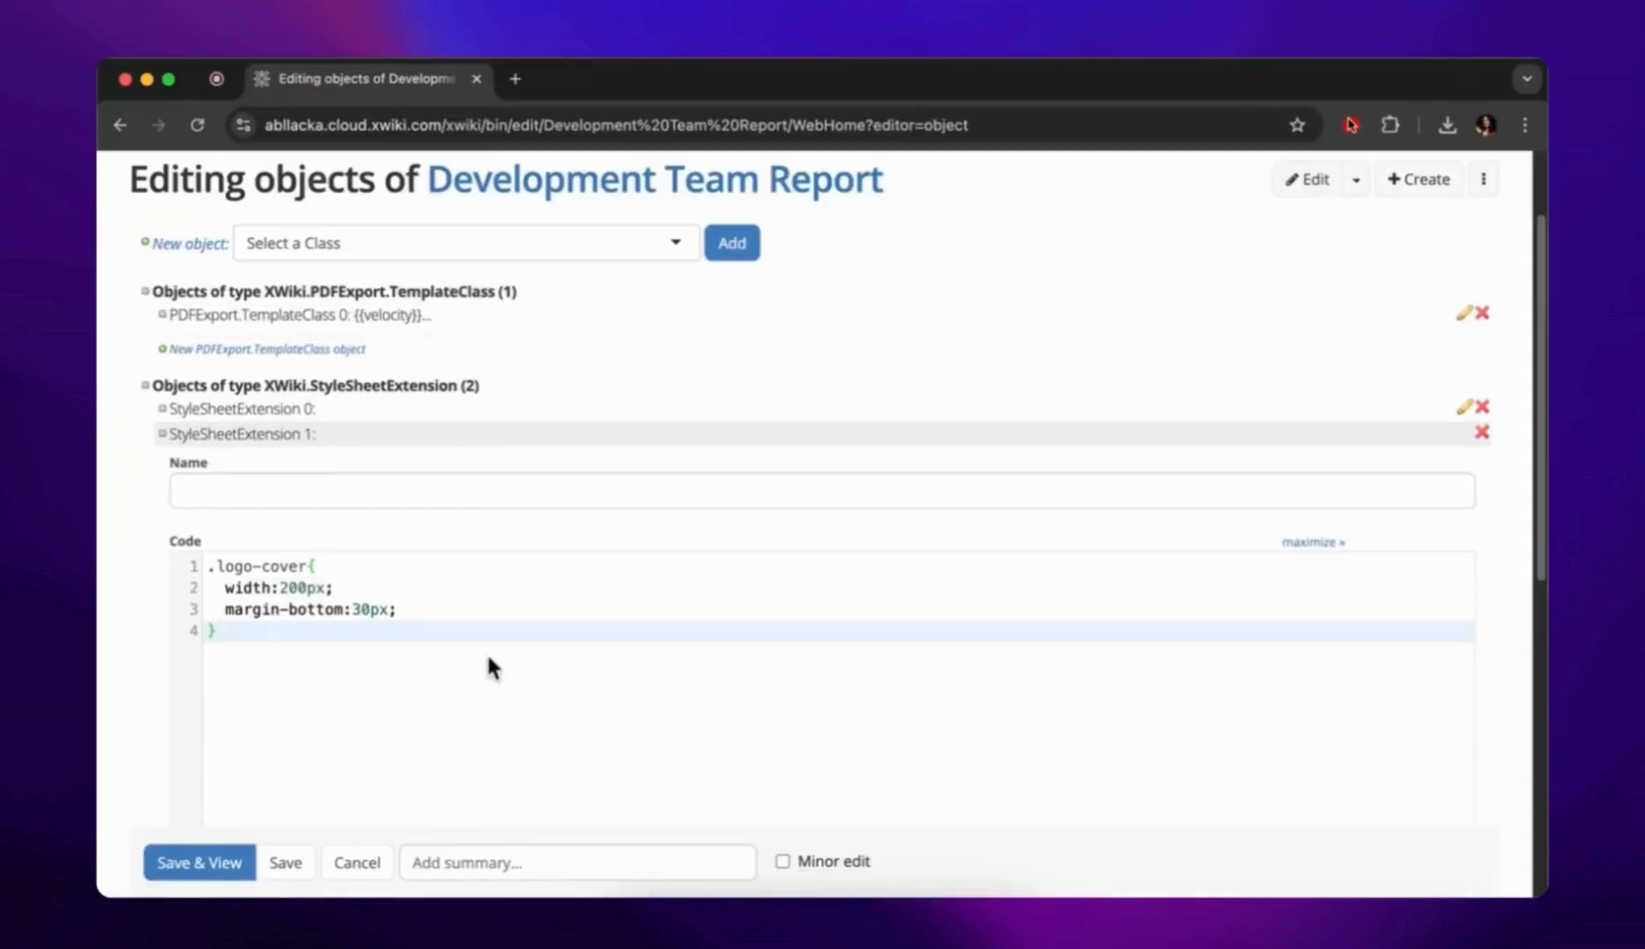
{"action": "key", "text": "Return"}
{"action": "key", "text": "Return"}
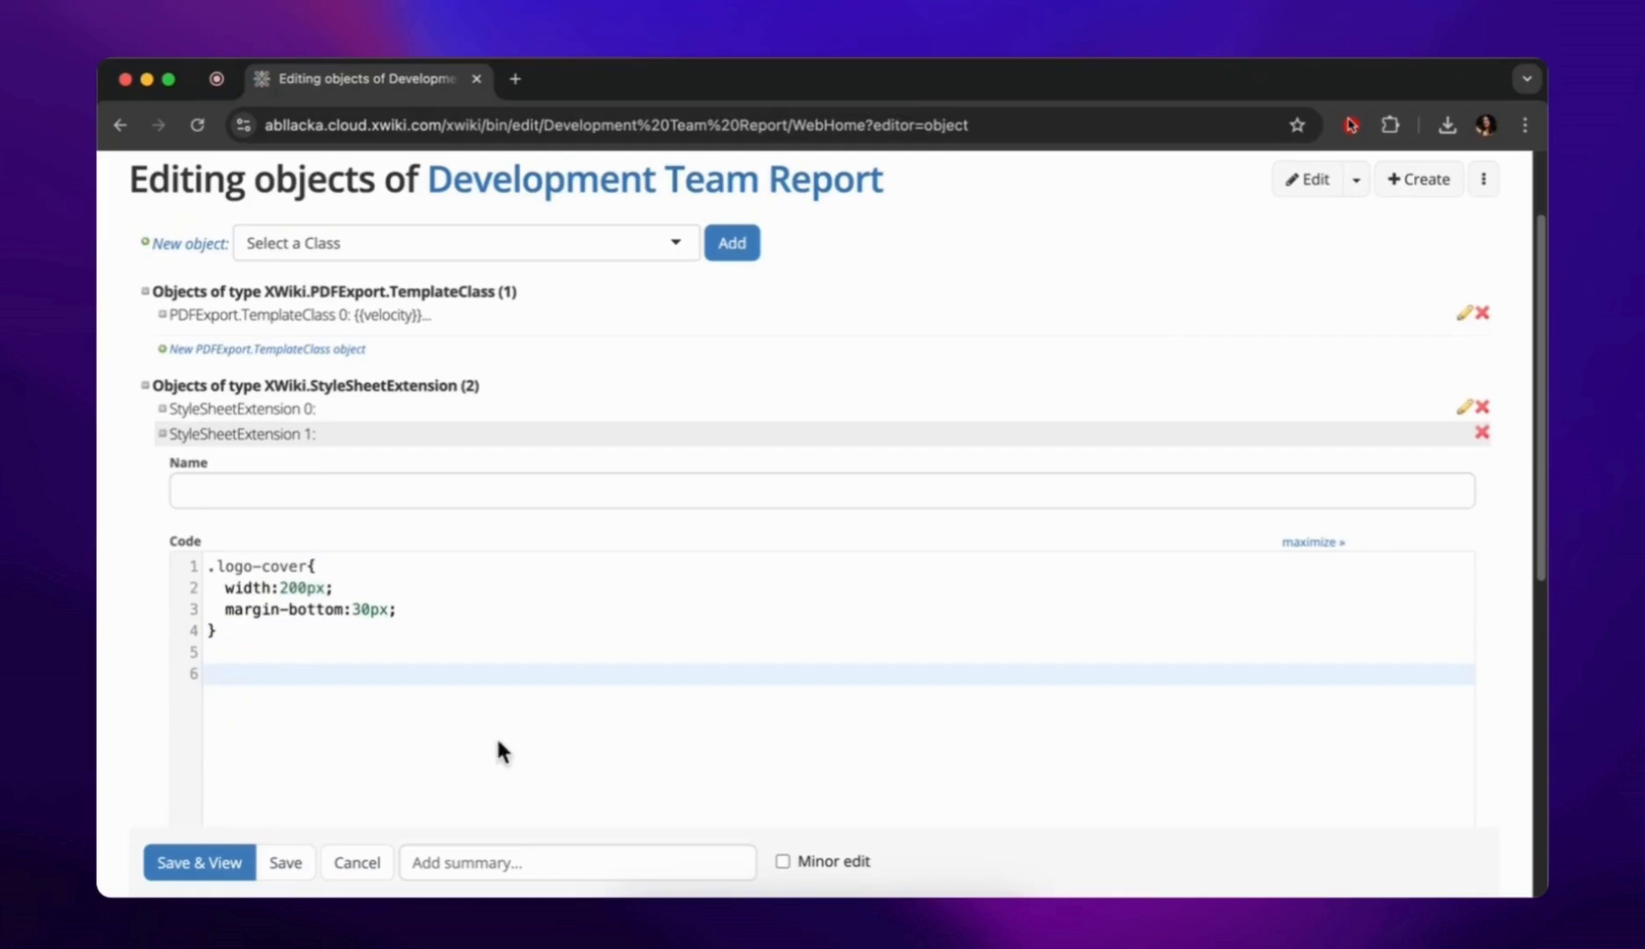
{"action": "type", "text": ".author-cover{   font-size: 30px;   font-weight: bold;   a{     text-decoration:none;     color:black;   } }"}
{"action": "key", "text": "Return"}
{"action": "key", "text": "Return"}
{"action": "scroll", "coordinate": [578, 655], "scroll_direction": "down", "scroll_amount": 5}
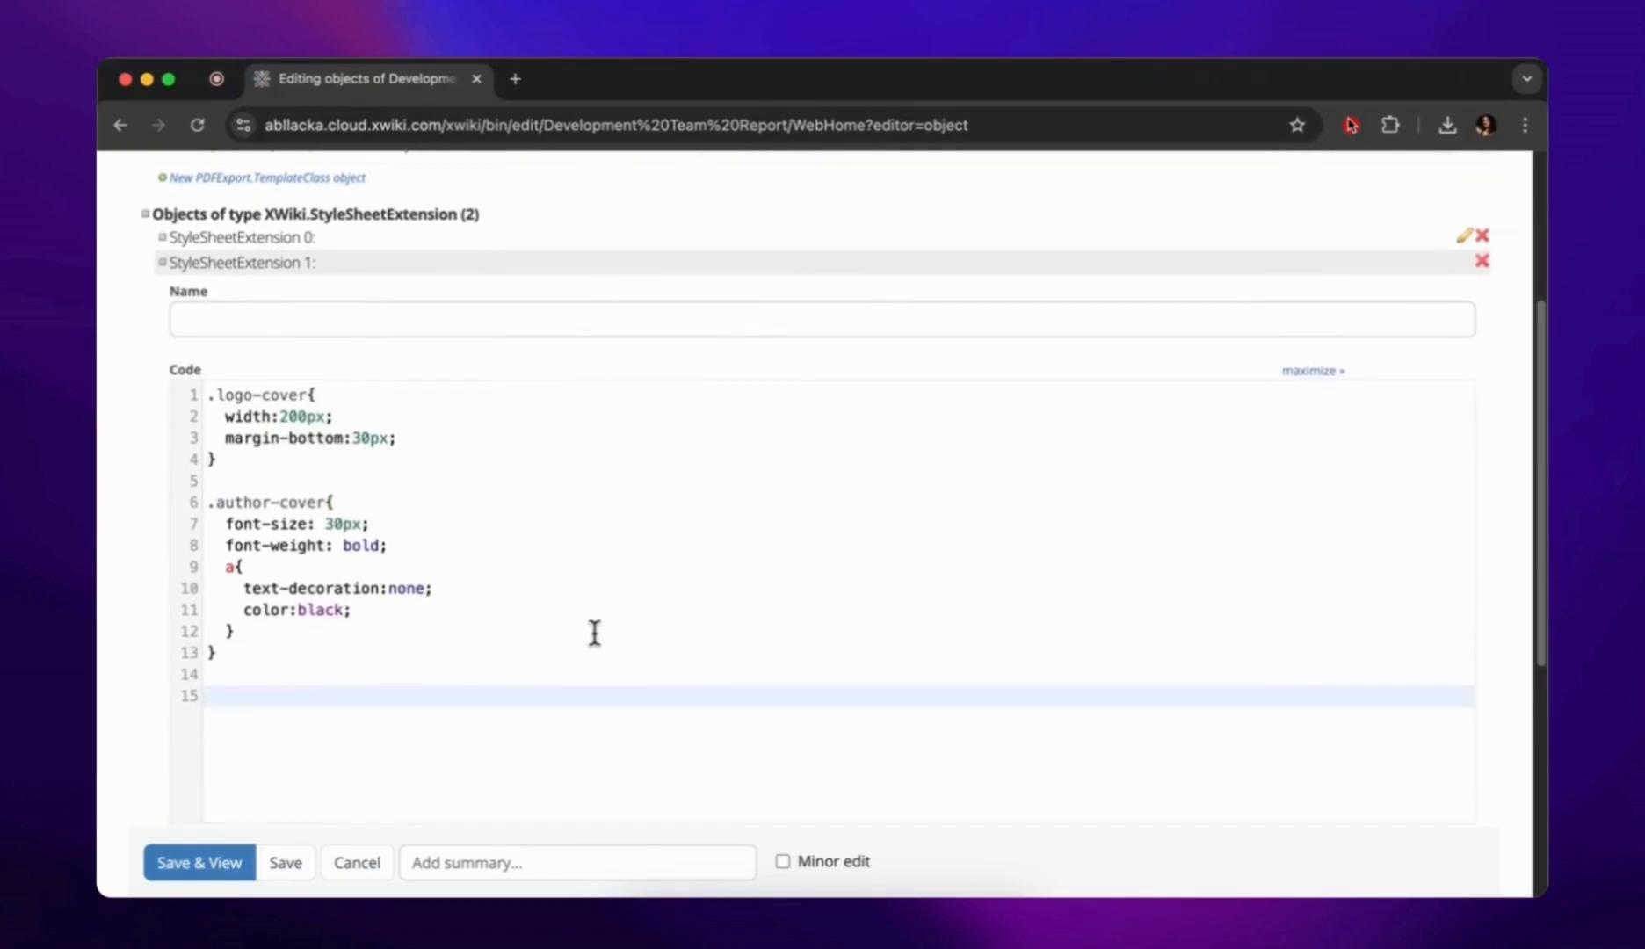
Add a ul rule with list-style-type: none and a .user-li-cover rule with font-size:15px, margin-left:-20px and undecorated black links, followed by blank lines
{"action": "type", "text": "ul{    list-style-type: none; }  .user-li-cover{   font-size:15px;   margin-left:-20px;      a{     text-decoration:none;     color:black;   }    }"}
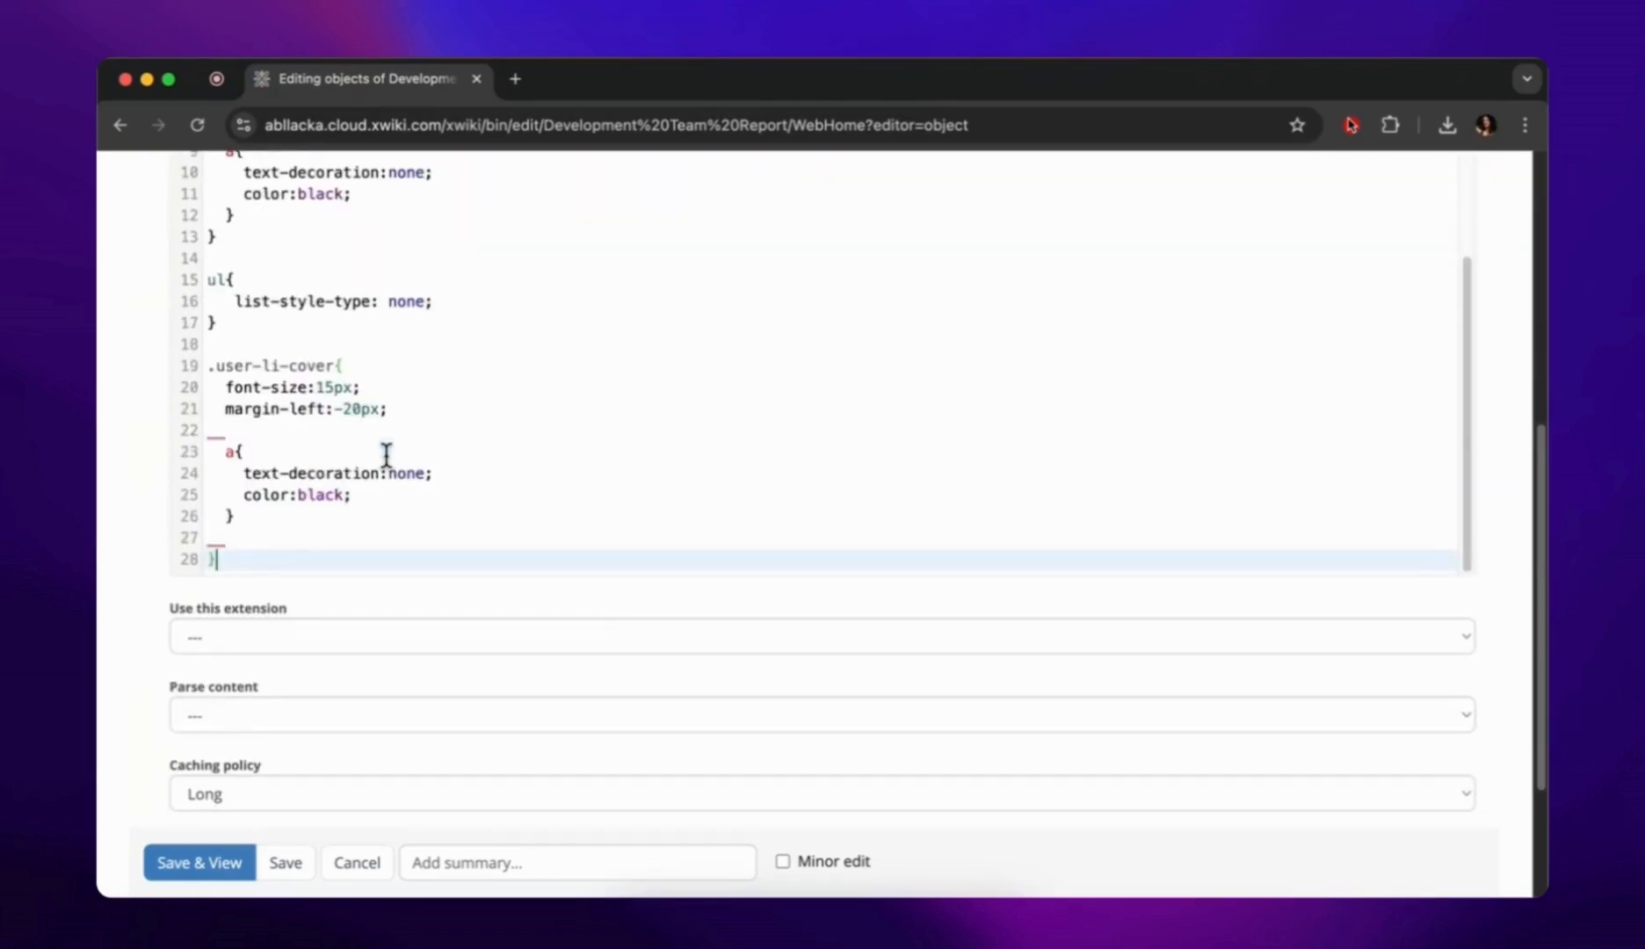
{"action": "key", "text": "Return"}
{"action": "key", "text": "Return"}
{"action": "key", "text": "Return"}
{"action": "key", "text": "Return"}
{"action": "key", "text": "Return"}
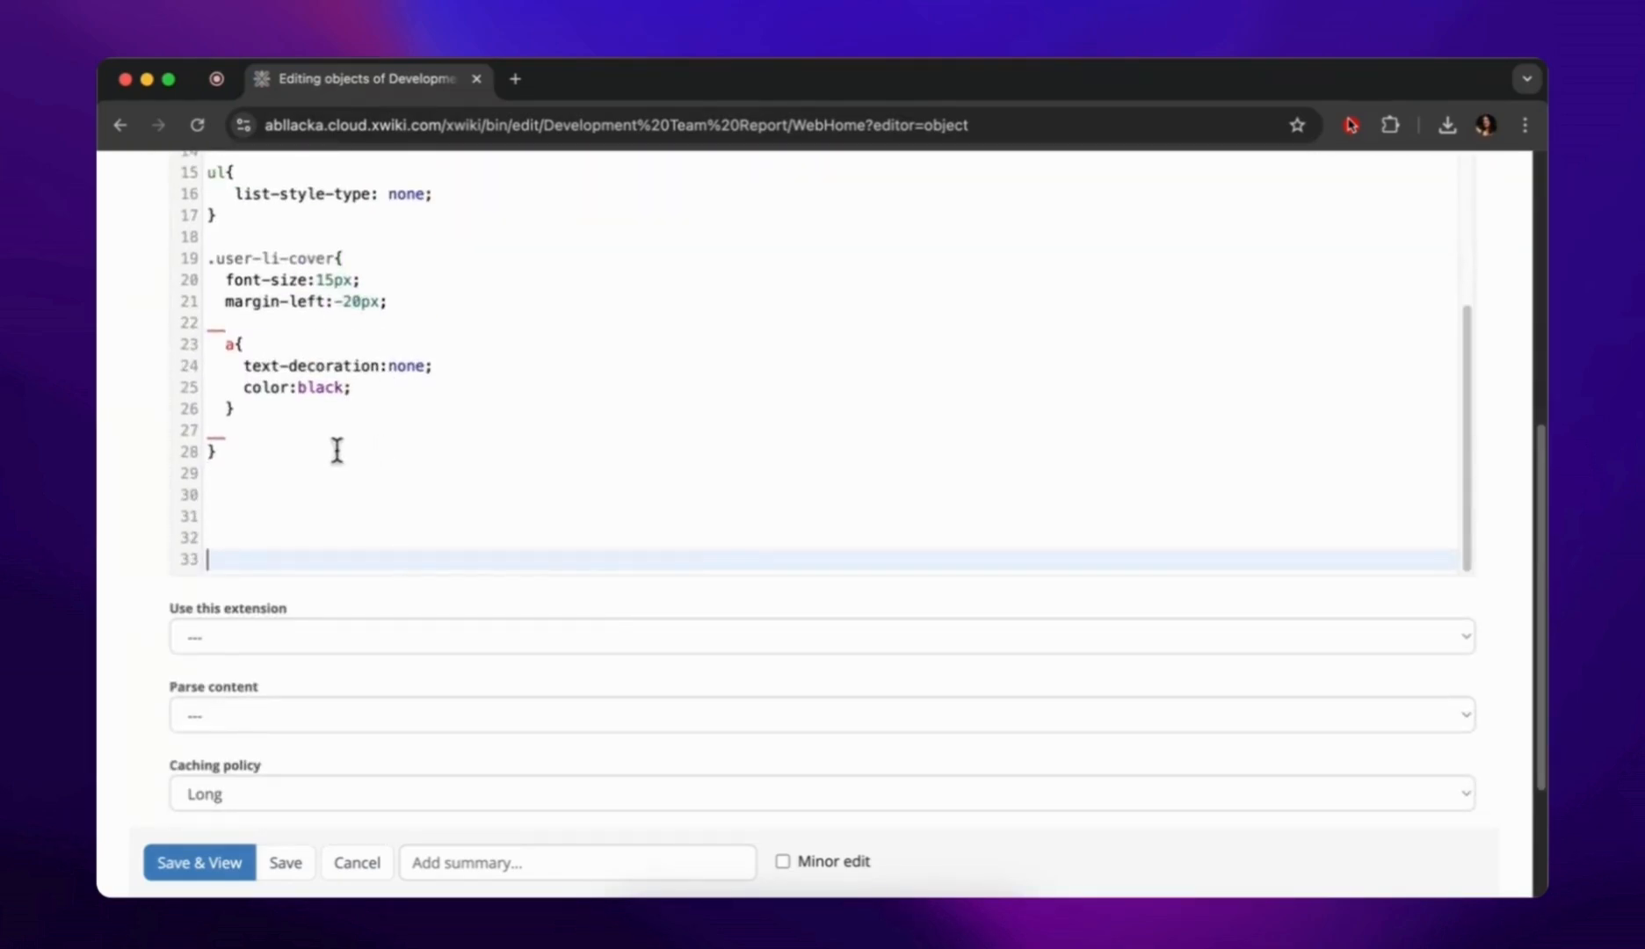
Add .date-cover (30px, weight 600, orange), .big-image-cover (20px radius, 100% width), .before-user (uppercase, 20px) and .two-items (30px gap, wrapping flex) rules
{"action": "left_click", "coordinate": [249, 500]}
{"action": "type", "text": ".date-cover{   font-size:30px;   font-weight:600;   color:orange; }  .big-image-cover{   margin-top:30px;   border-radius: 20px;  width:100%;   margin-bottom:20px; }"}
{"action": "type", "text": ".before-user{   text-transform:uppercase;   letter-spacing:1.5px;   font-size:20px; }  .two-items{   margin-top:30px;   gap:30px;   display:flex;   flex-wrap:wrap;   justify-content:space-between; }"}
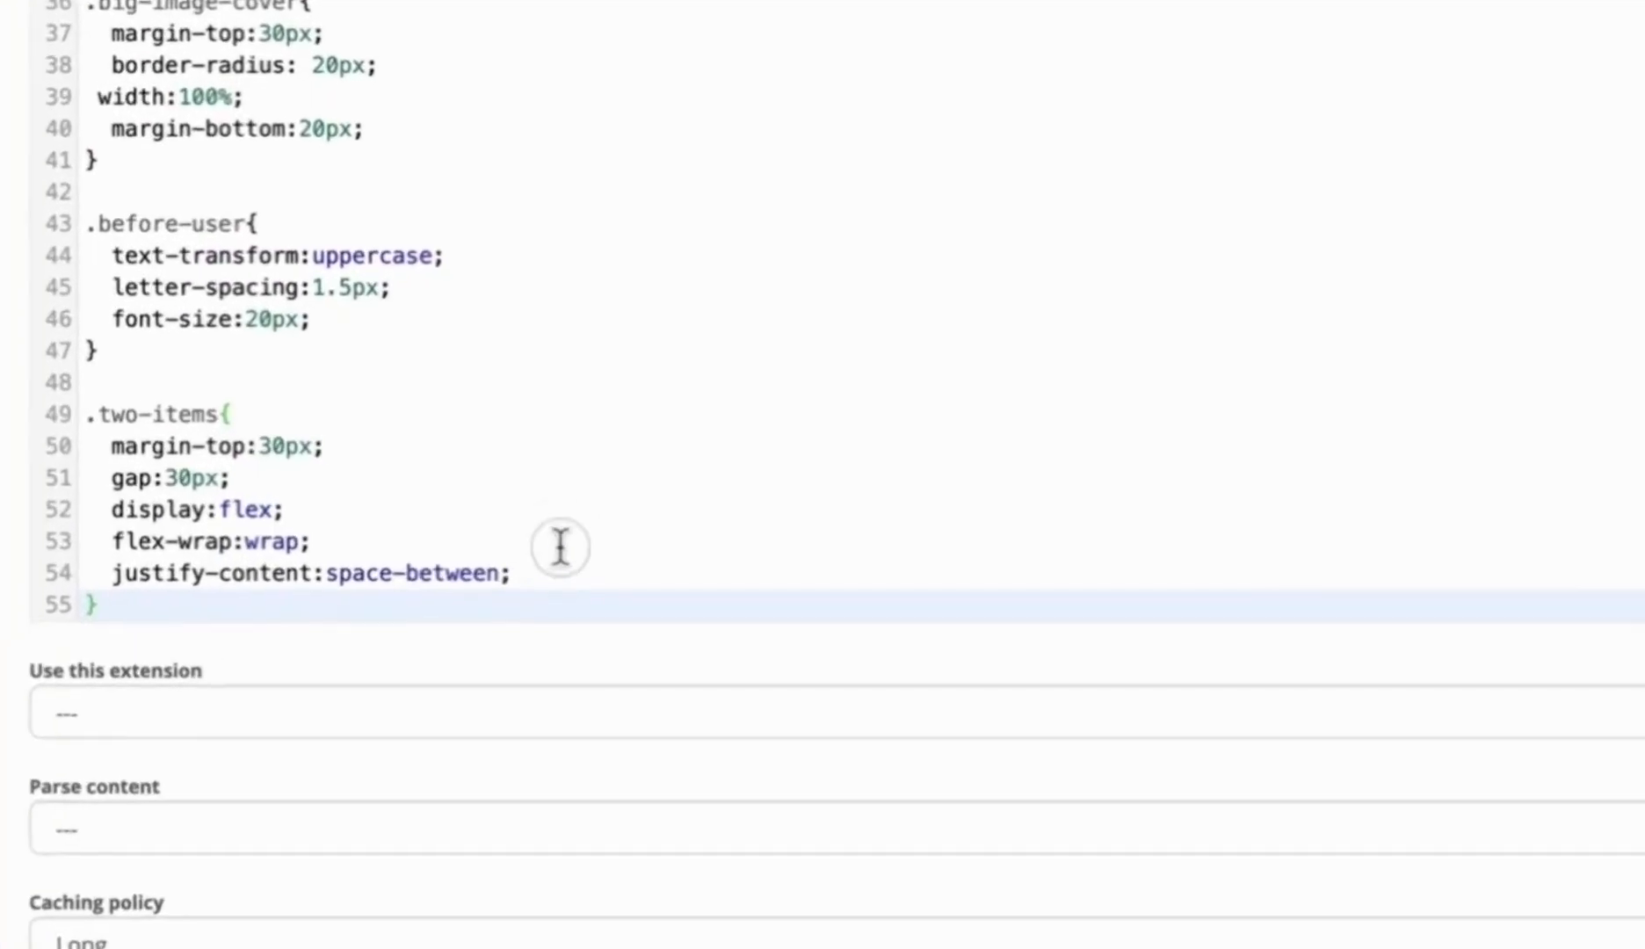
Delete the justify-content:space-between declaration and its line from the .two-items rule
{"action": "left_click", "coordinate": [507, 540]}
{"action": "left_click_drag", "start_coordinate": [717, 587], "coordinate": [198, 587]}
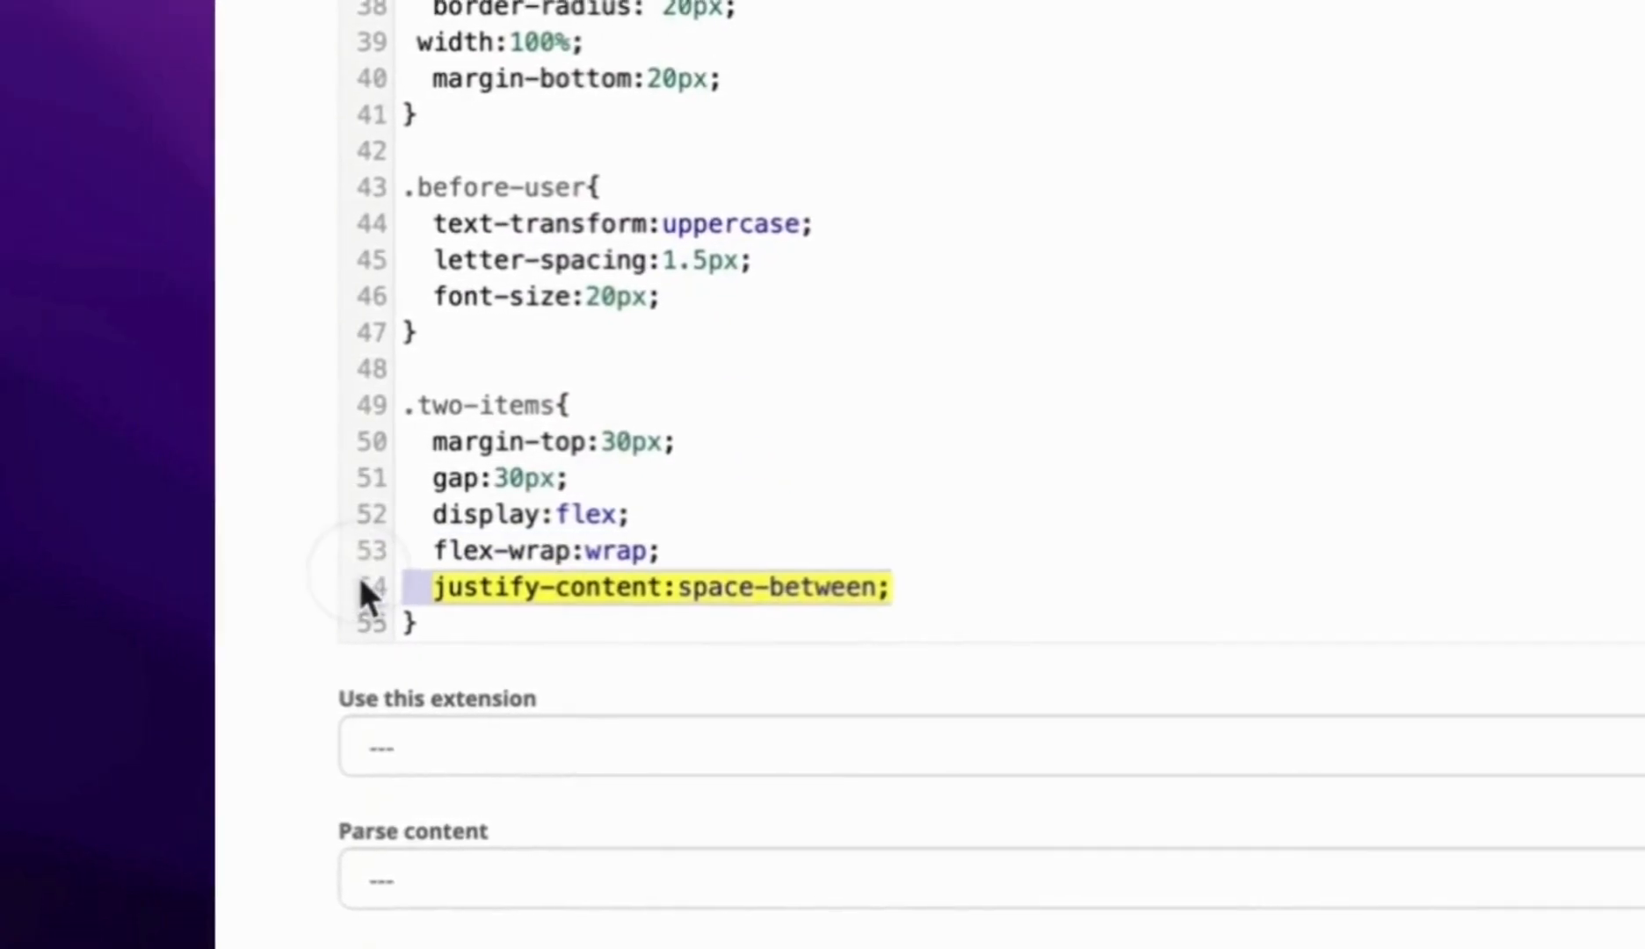
{"action": "key", "text": "BackSpace"}
{"action": "key", "text": "BackSpace"}
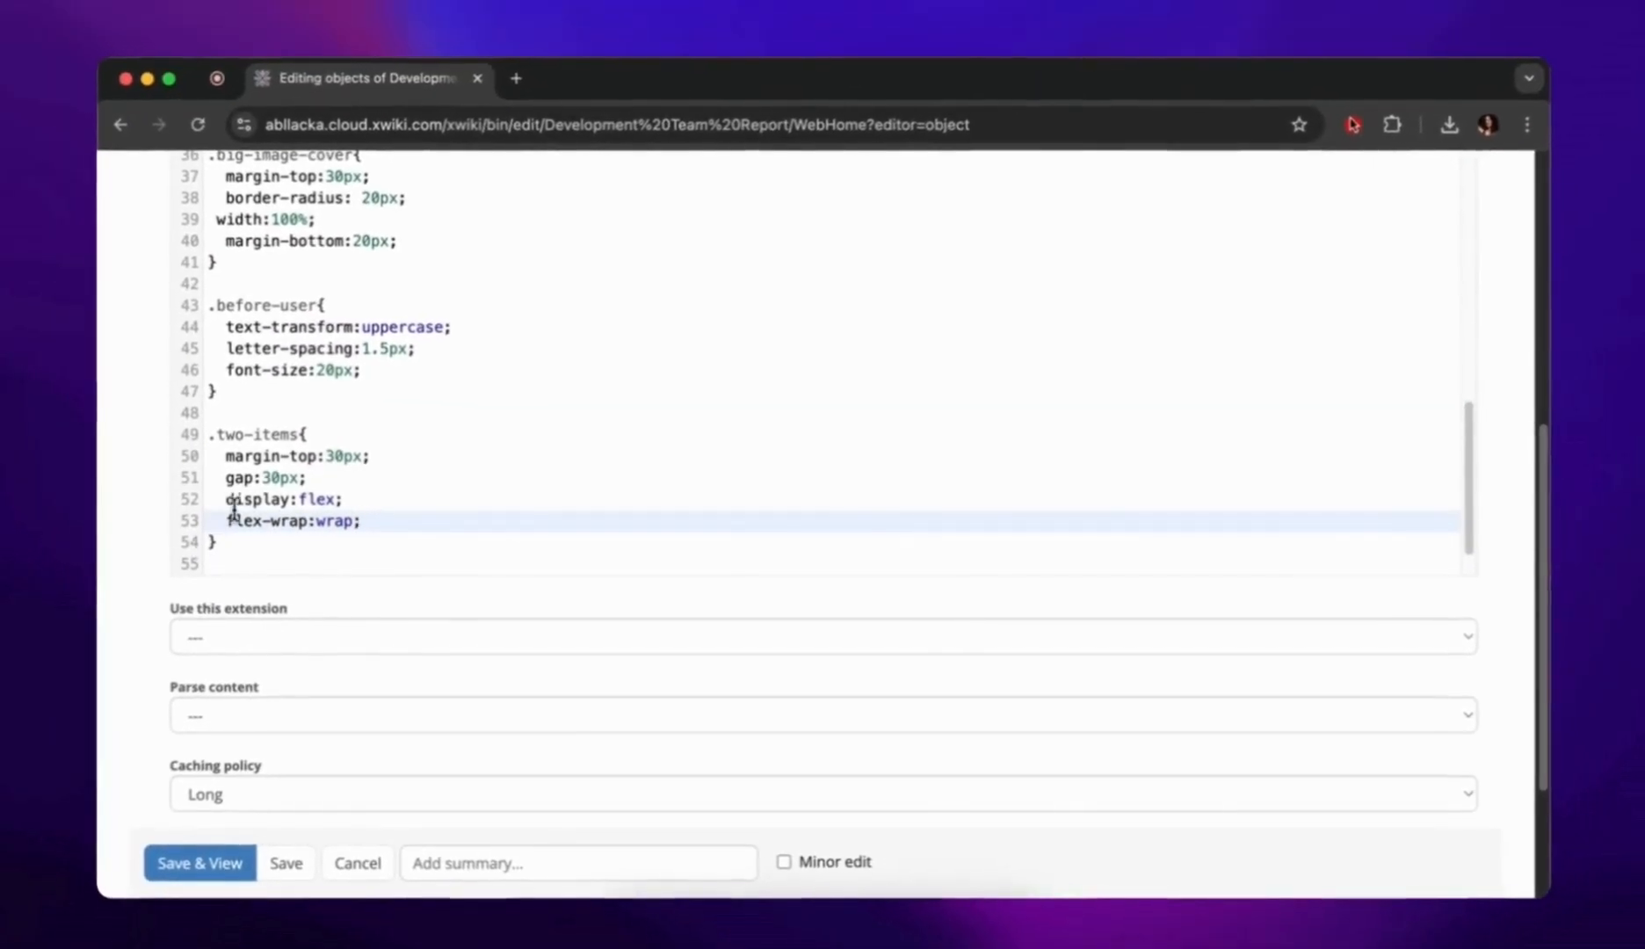
{"action": "scroll", "coordinate": [415, 480], "scroll_direction": "up", "scroll_amount": 1}
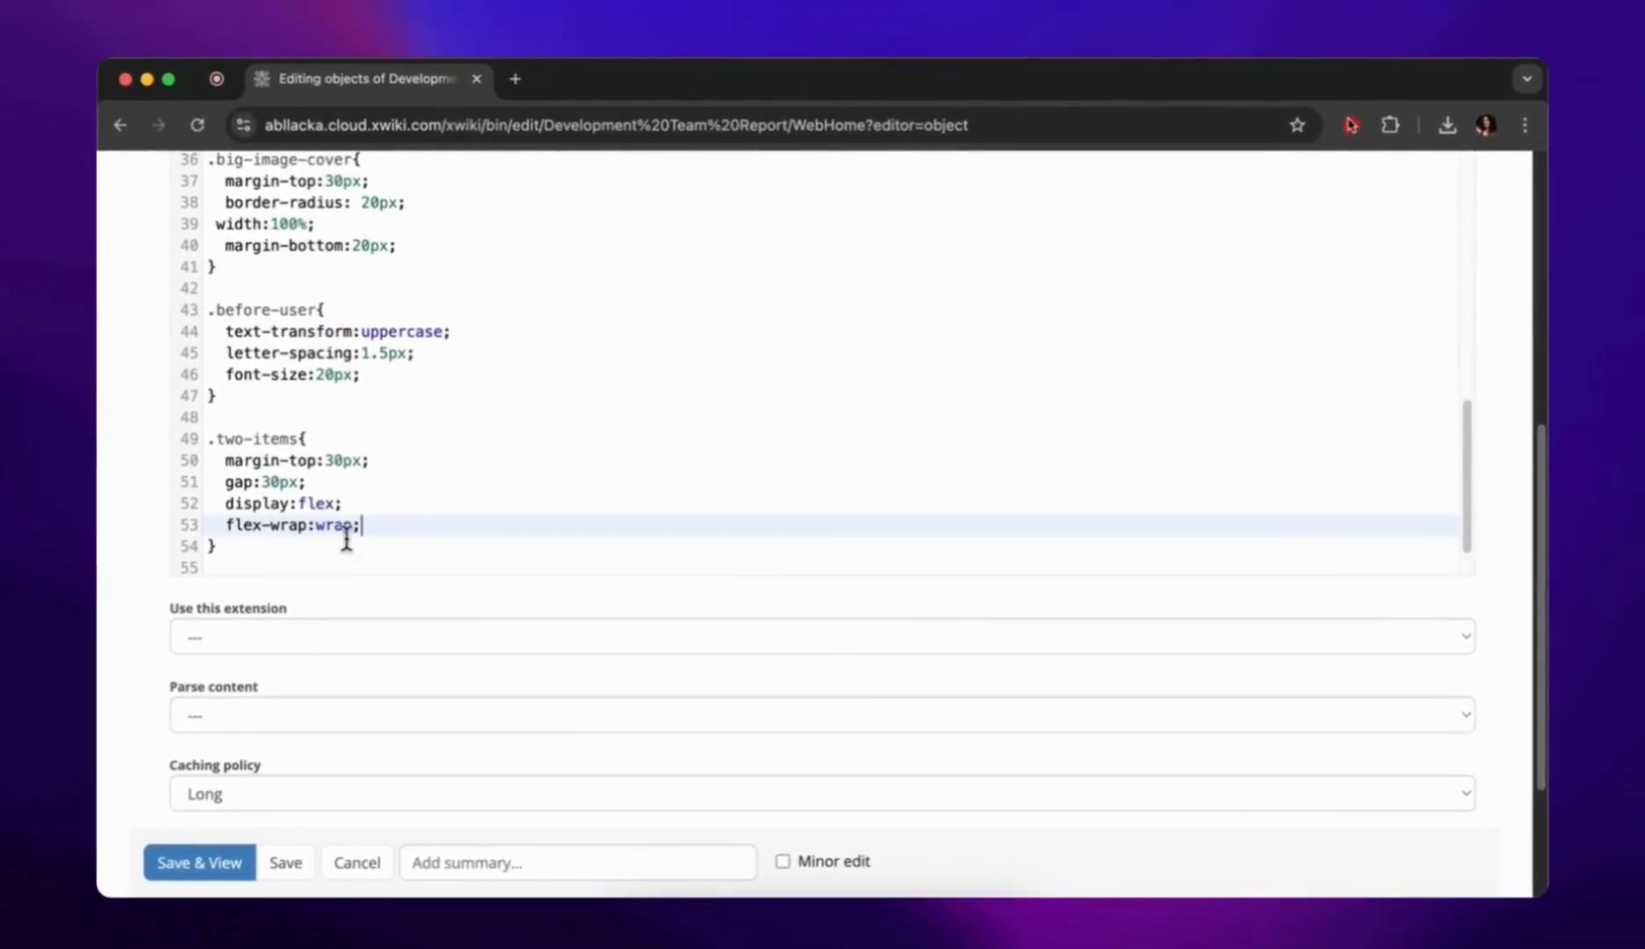
Set the extension's use to On demand only and save the style sheet object
{"action": "left_click", "coordinate": [283, 637]}
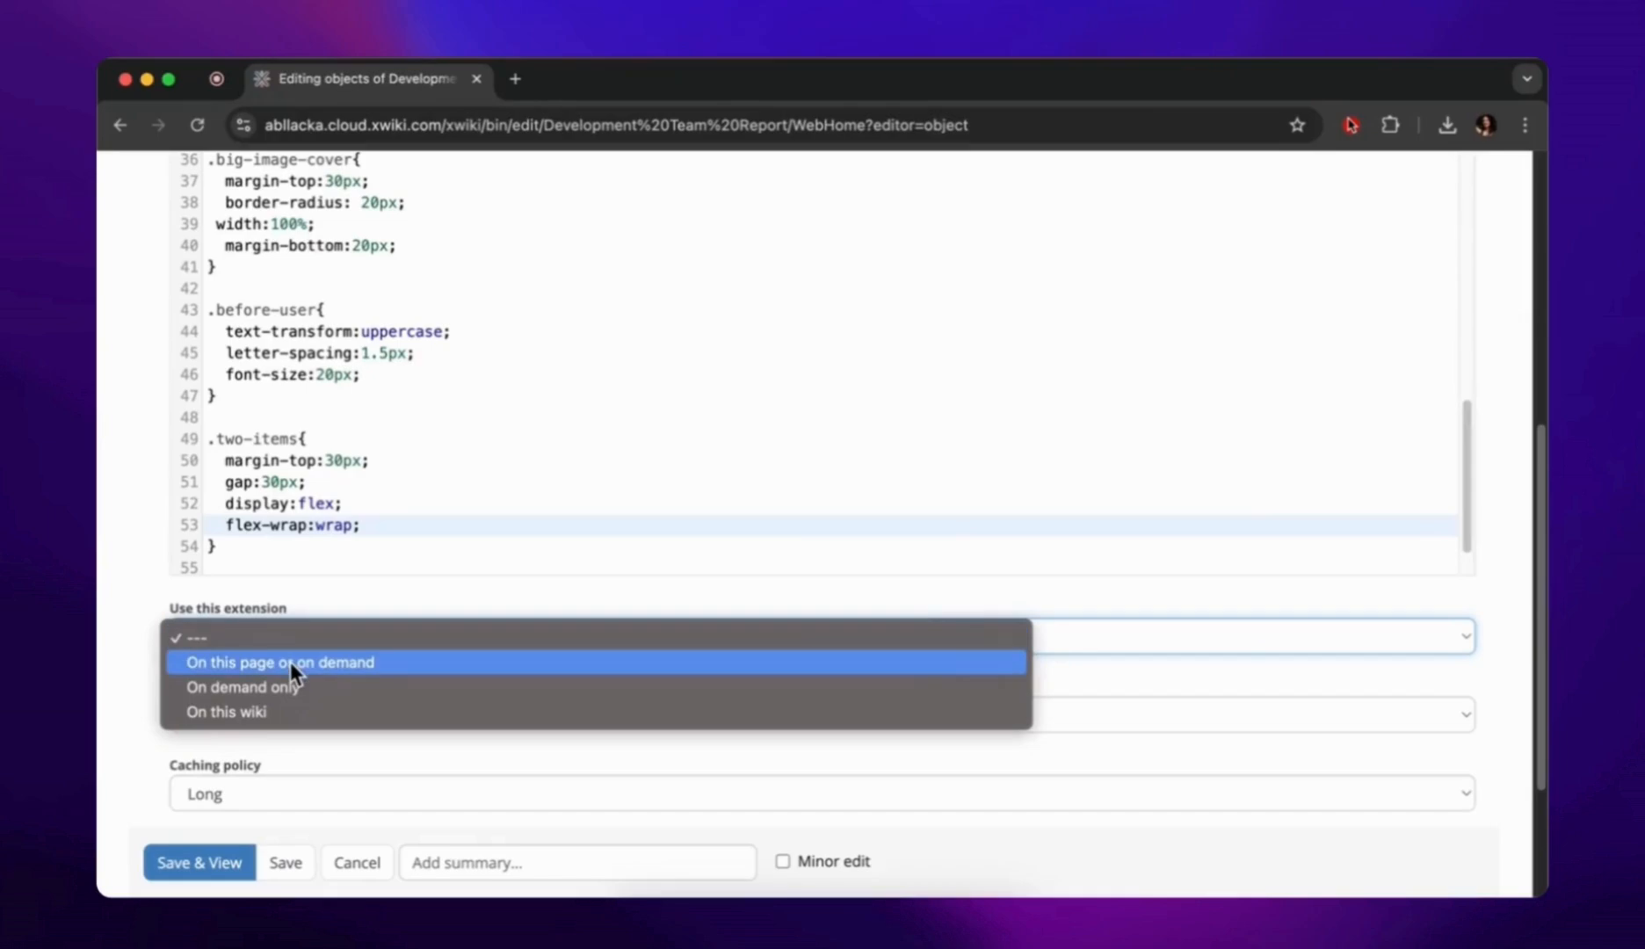
{"action": "left_click", "coordinate": [291, 662]}
{"action": "left_click", "coordinate": [345, 647]}
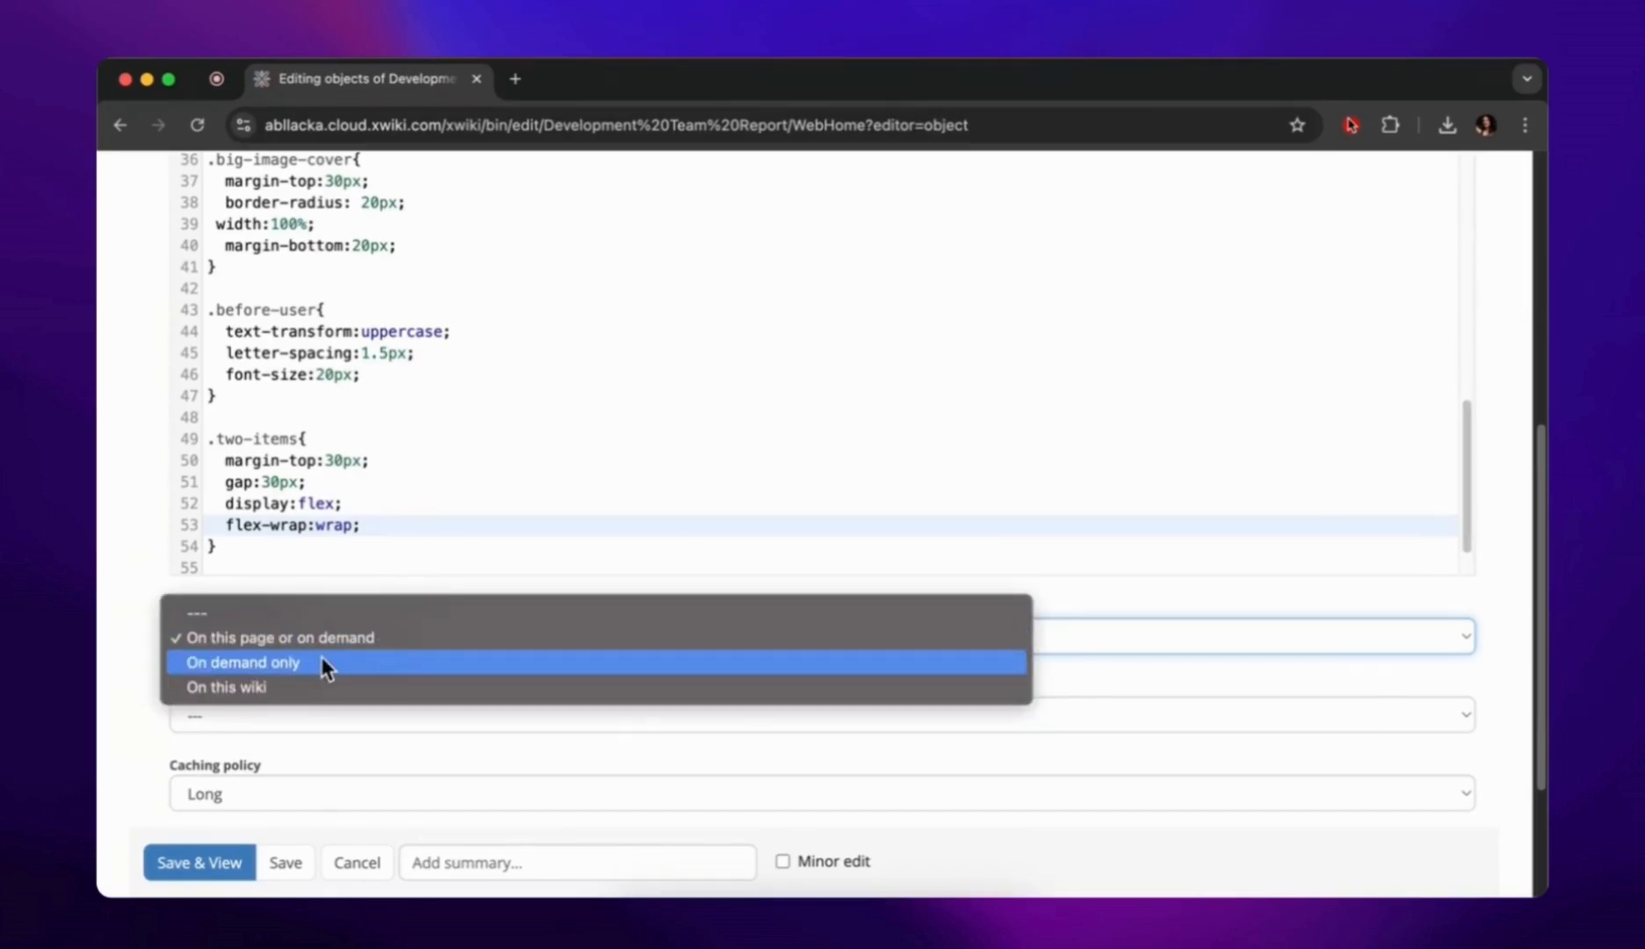
{"action": "left_click", "coordinate": [322, 662]}
{"action": "scroll", "coordinate": [149, 714], "scroll_direction": "down", "scroll_amount": 3}
{"action": "left_click", "coordinate": [287, 858]}
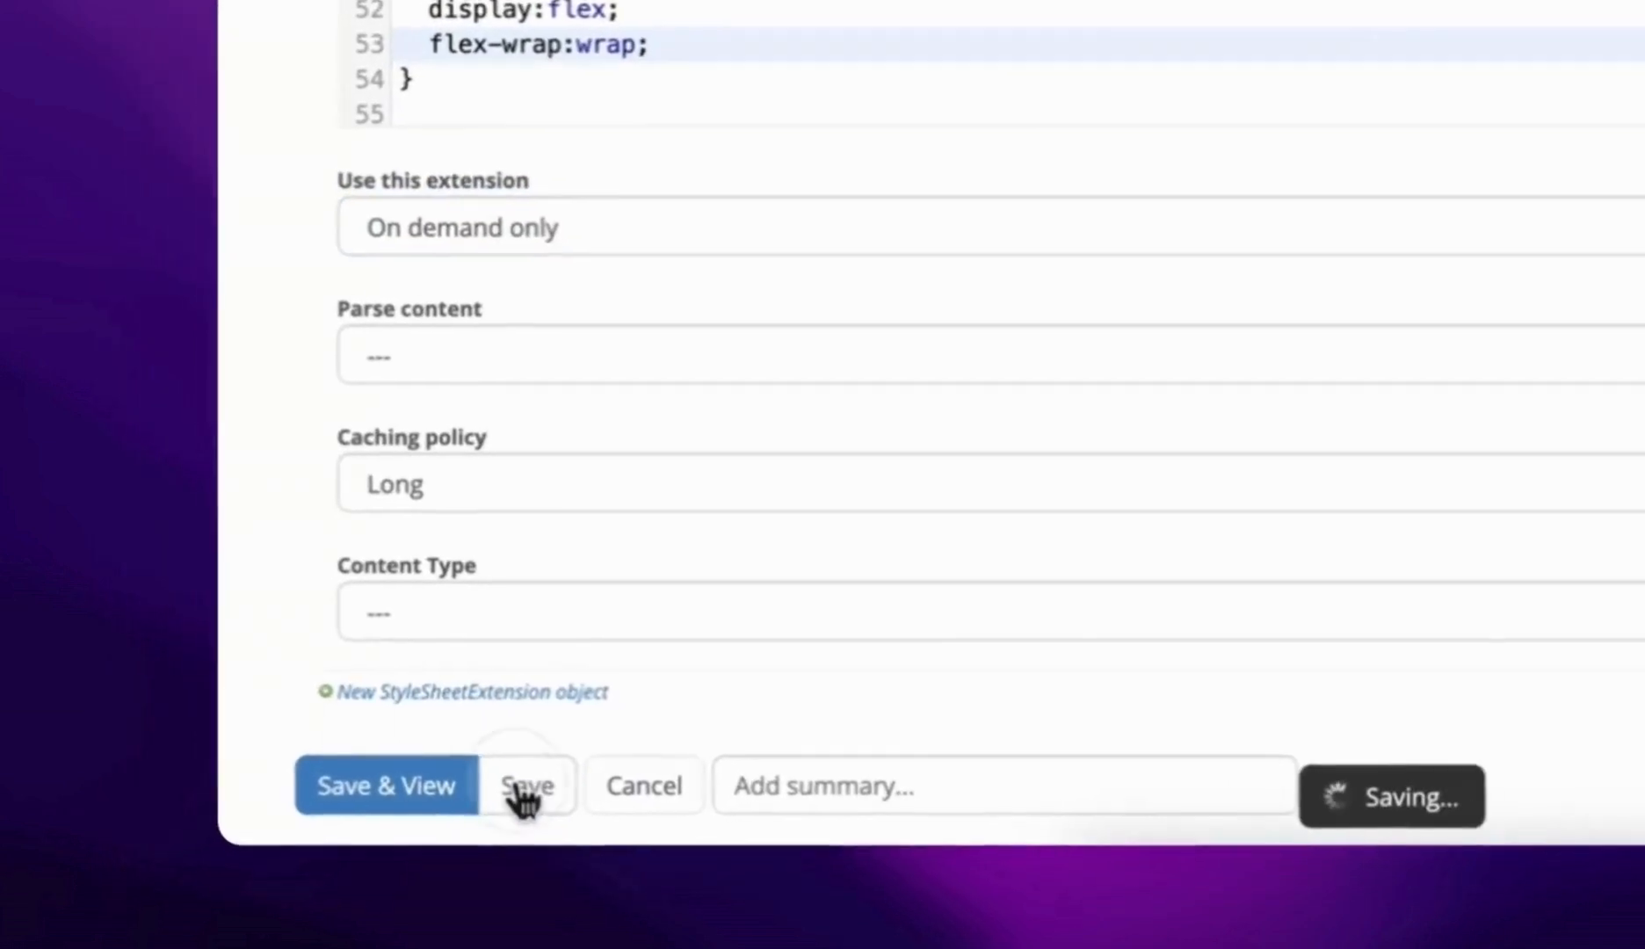
Name StyleSheetExtension 1 "New Styles", save it, and collapse the object
{"action": "scroll", "coordinate": [302, 477], "scroll_direction": "up", "scroll_amount": 5}
{"action": "left_click", "coordinate": [496, 367]}
{"action": "type", "text": "New Styles"}
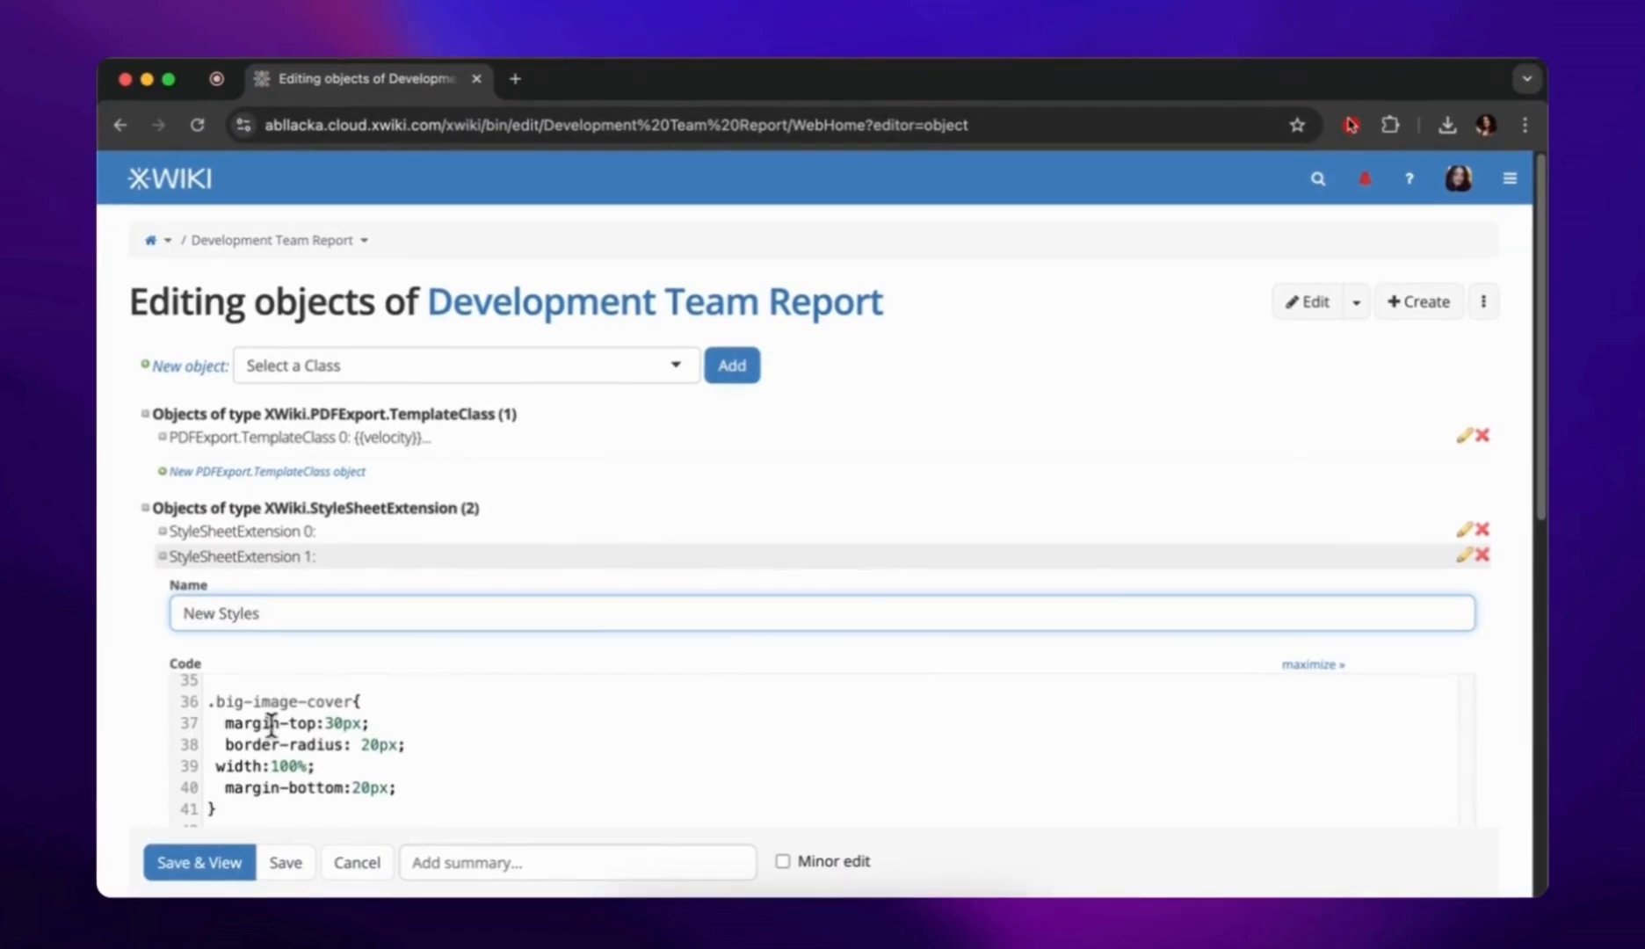
{"action": "left_click", "coordinate": [286, 862]}
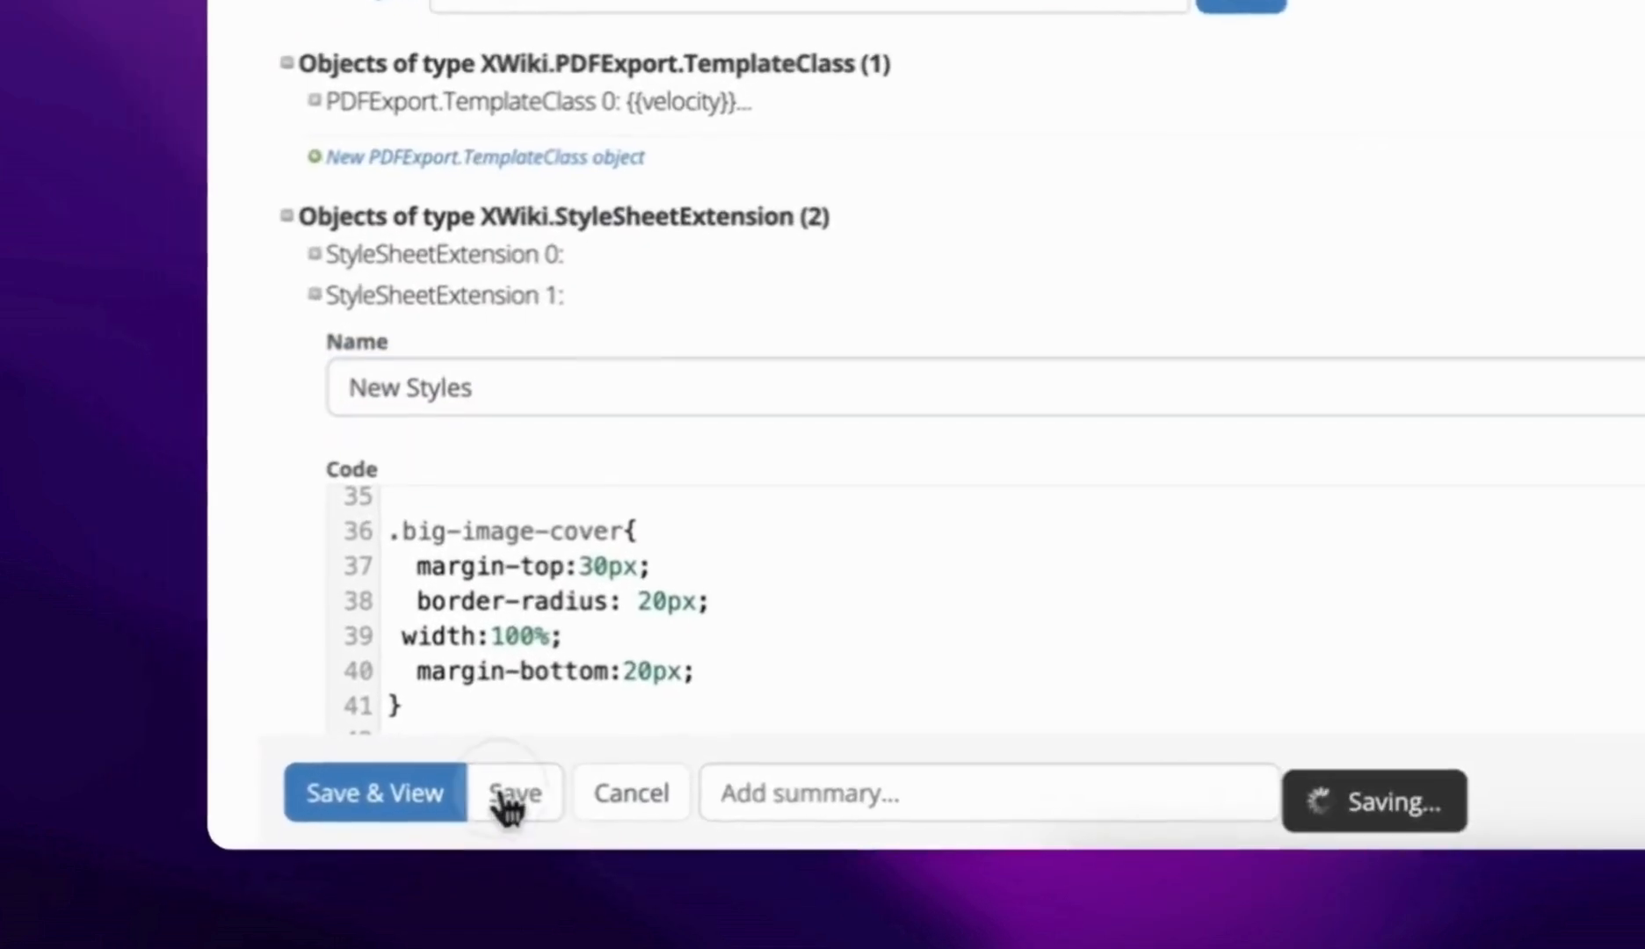
{"action": "left_click", "coordinate": [347, 559]}
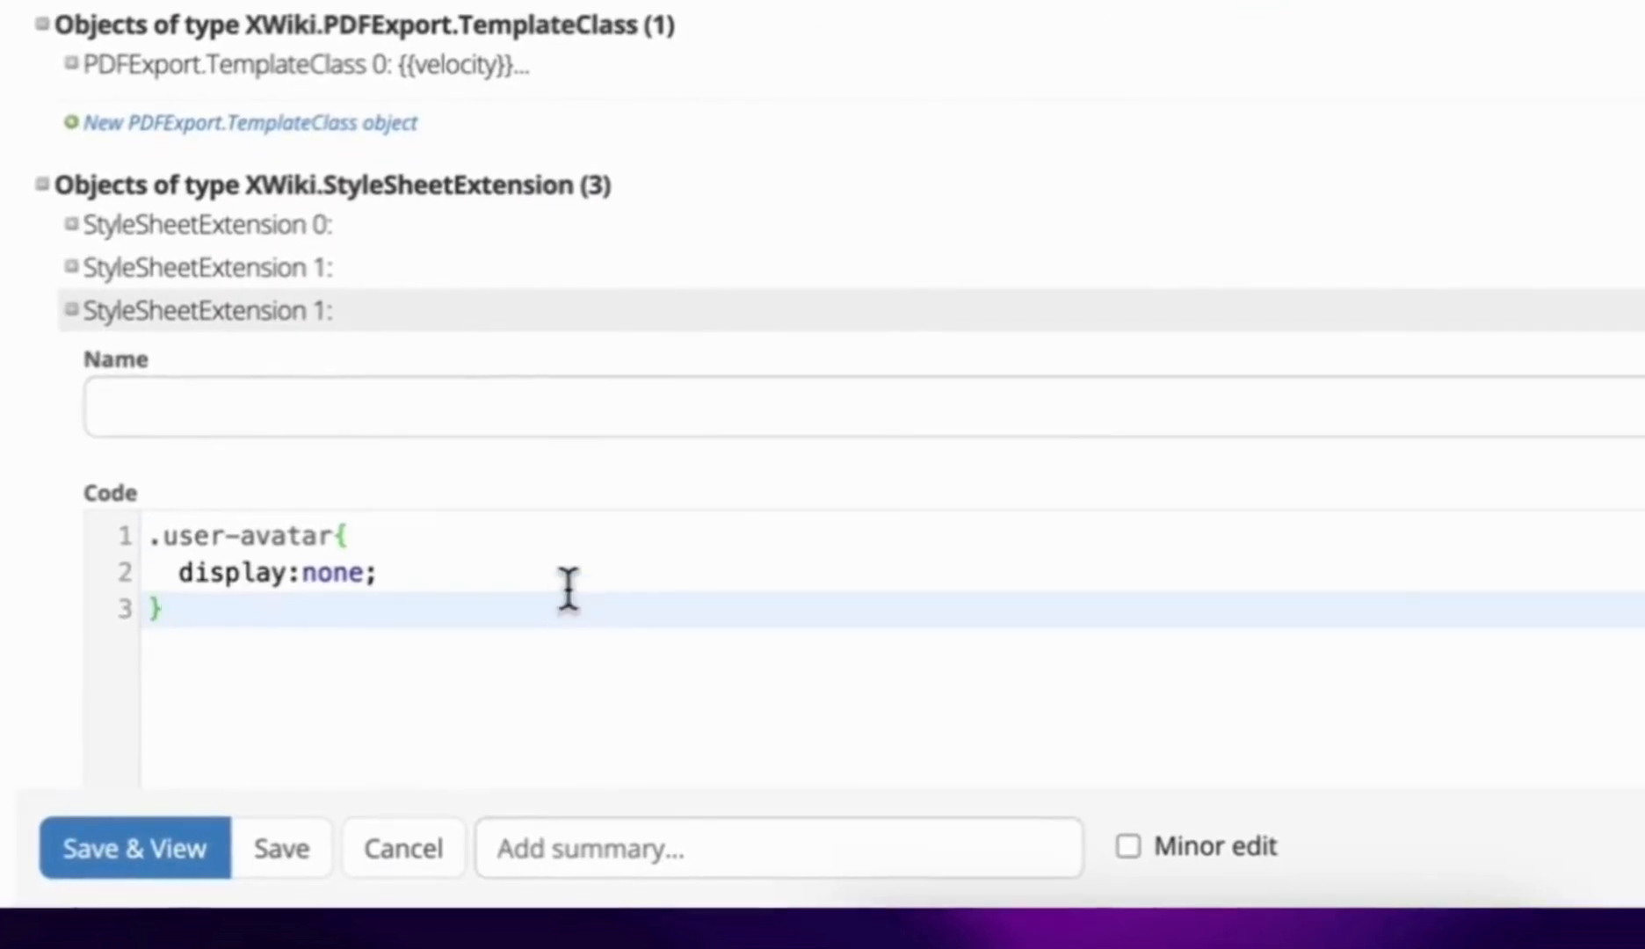
Name the .user-avatar style sheet object "No Profile Pic on User", set its use to On demand only, and save it, returning to the page view
{"action": "left_click", "coordinate": [658, 405]}
{"action": "type", "text": "No Profile Pic on User"}
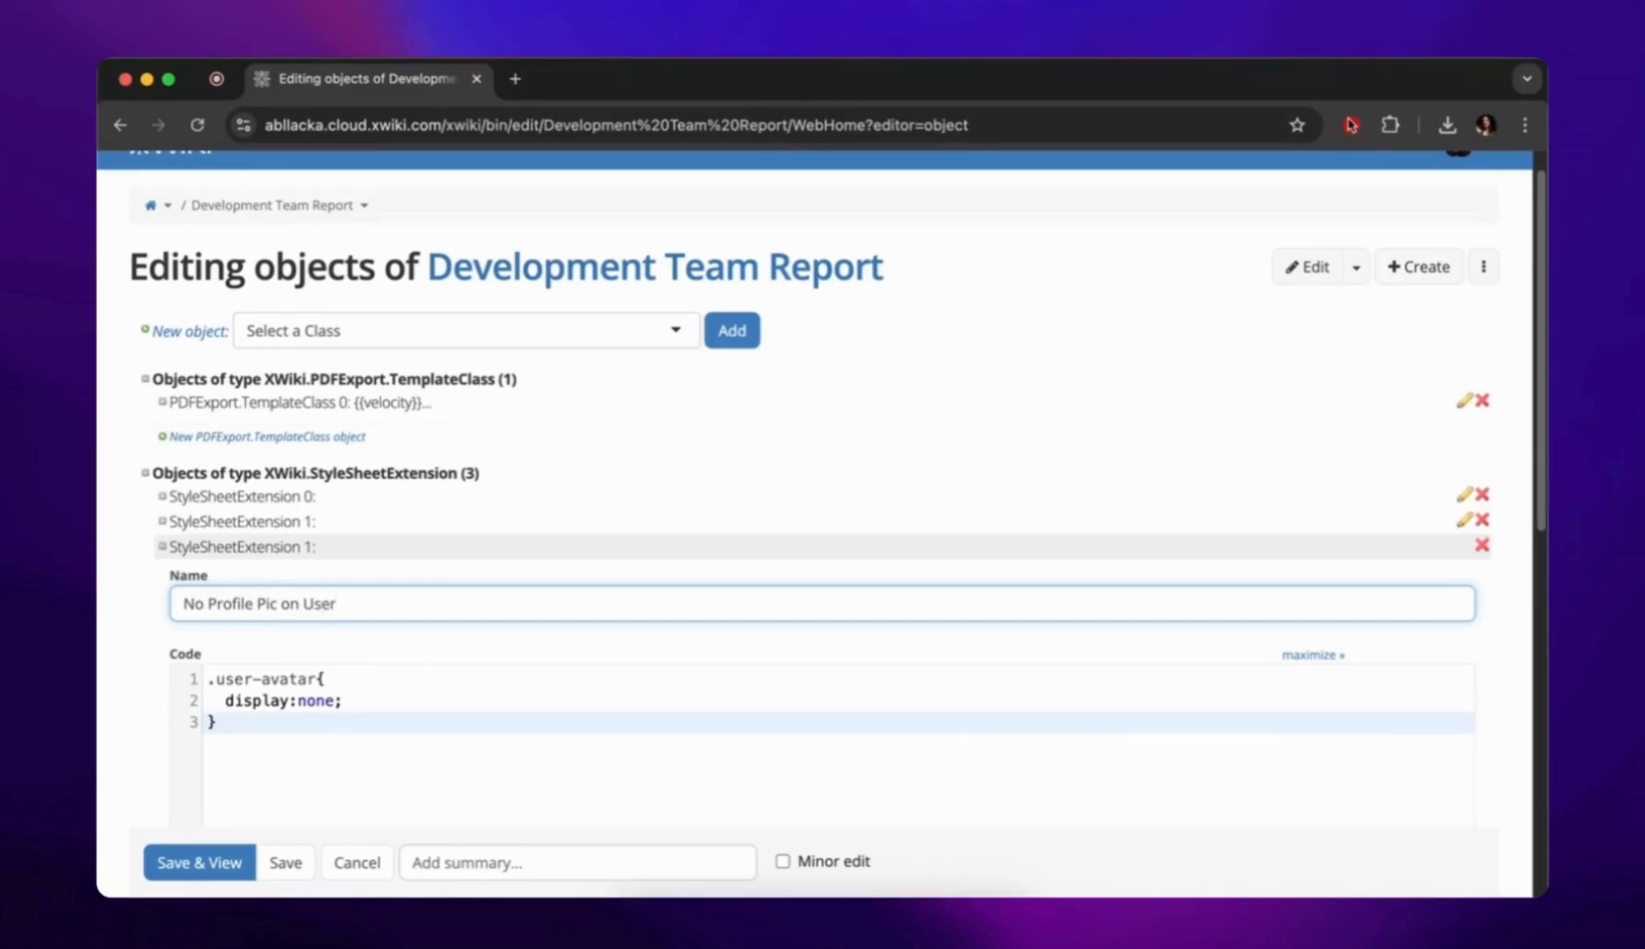
{"action": "scroll", "coordinate": [717, 714], "scroll_direction": "down", "scroll_amount": 5}
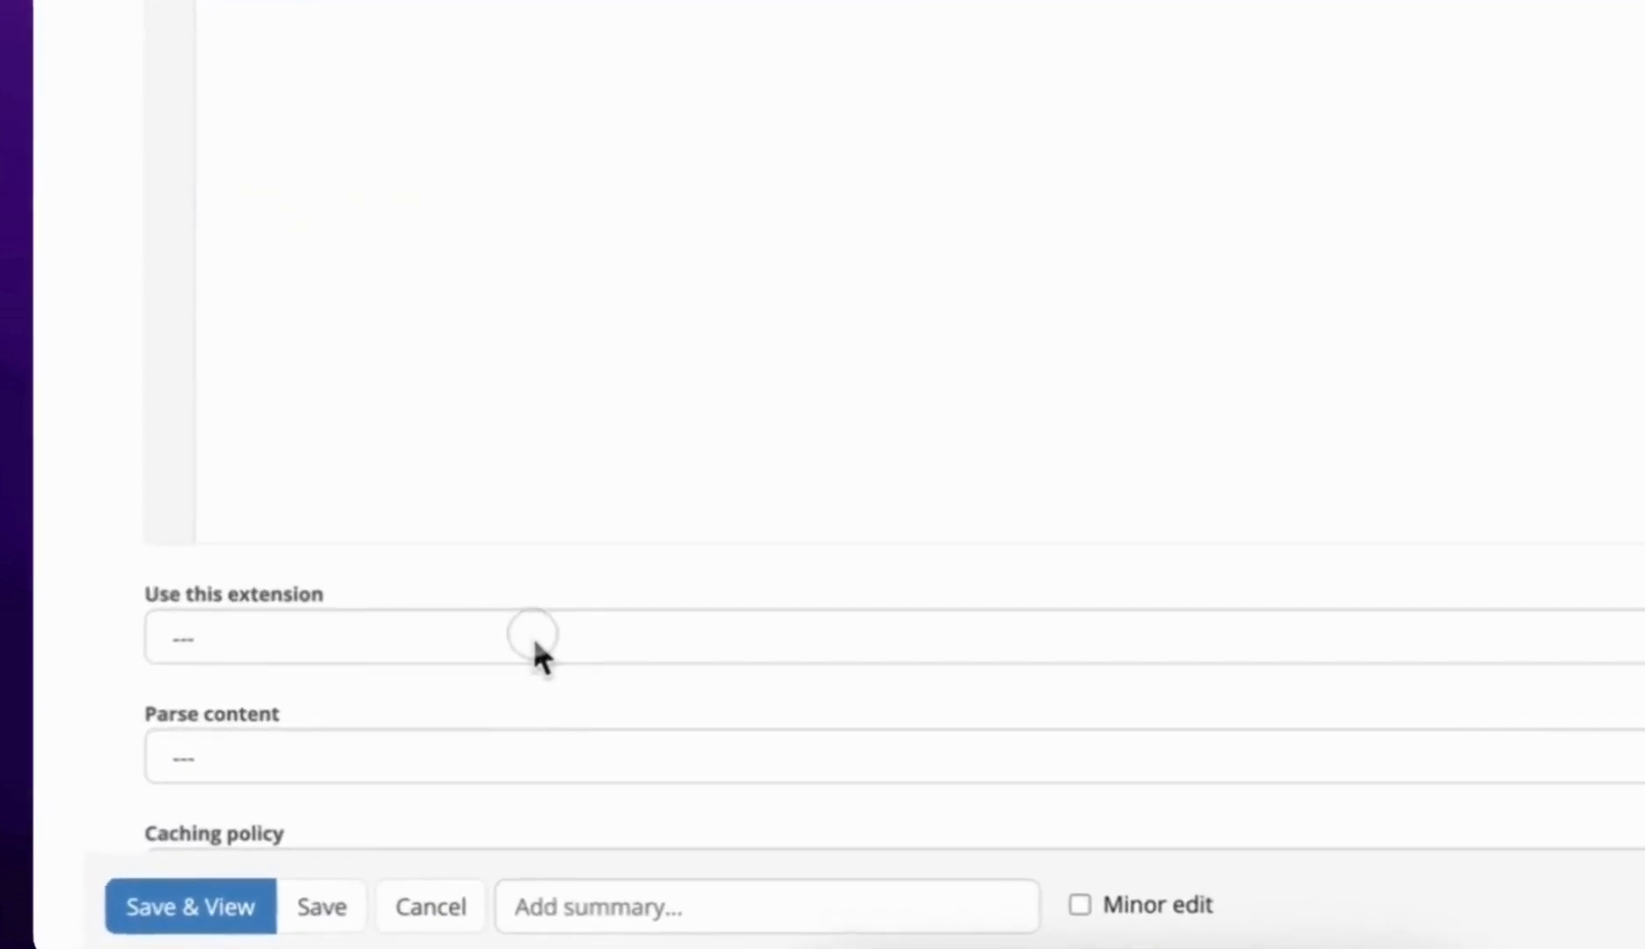
{"action": "left_click", "coordinate": [532, 636]}
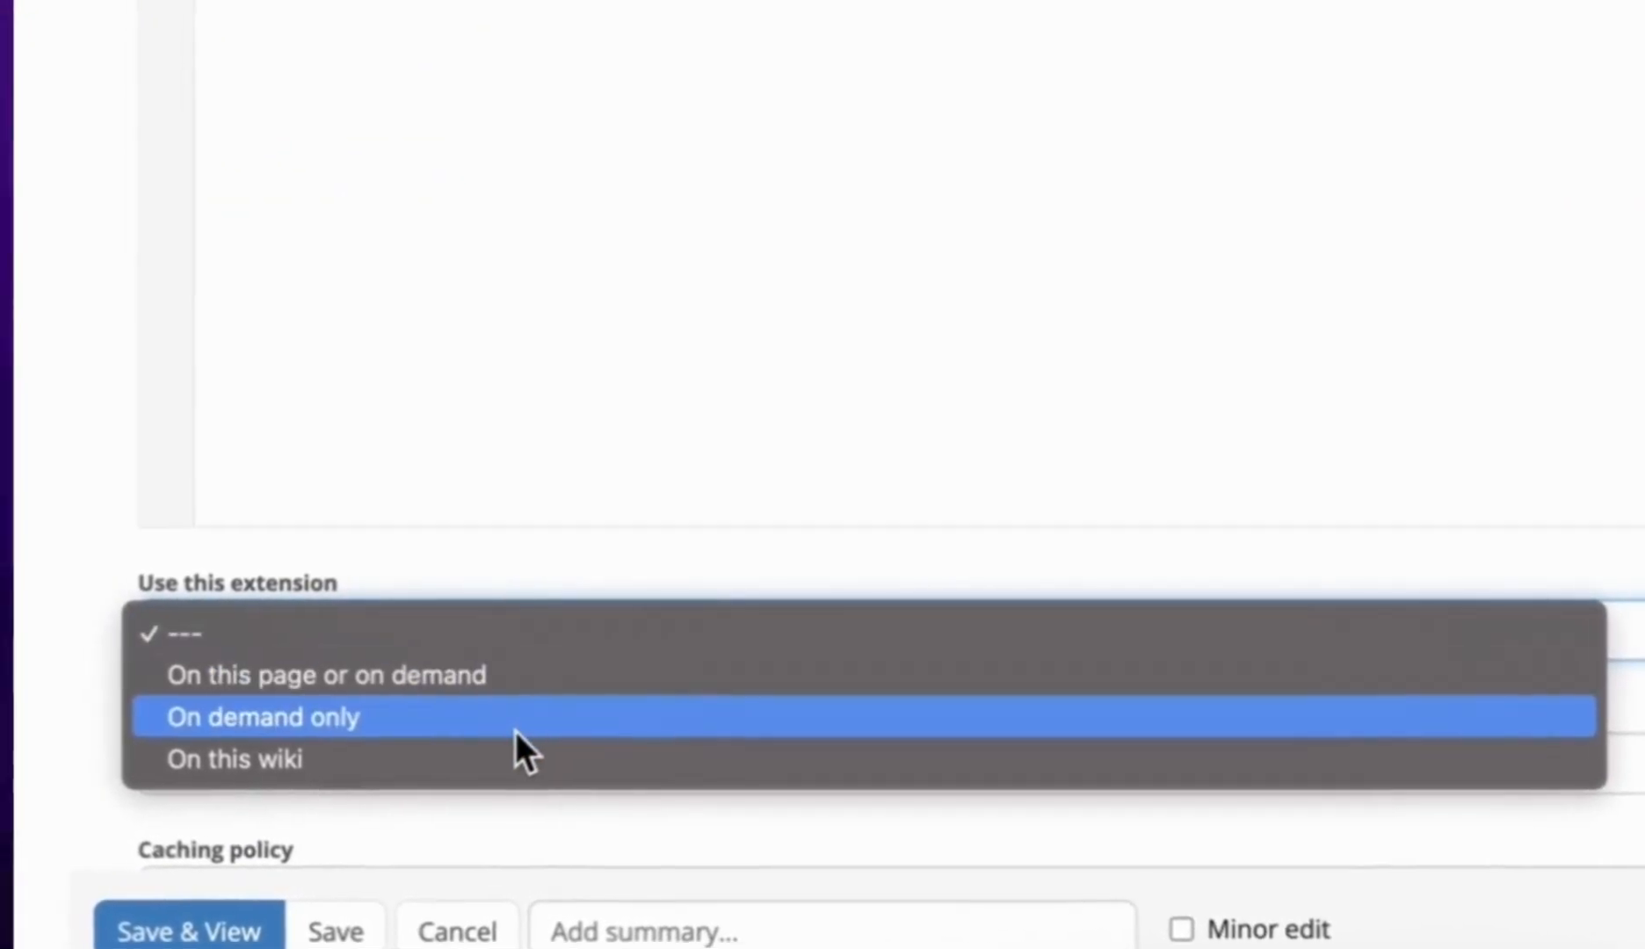
{"action": "left_click", "coordinate": [514, 750]}
{"action": "left_click", "coordinate": [528, 782]}
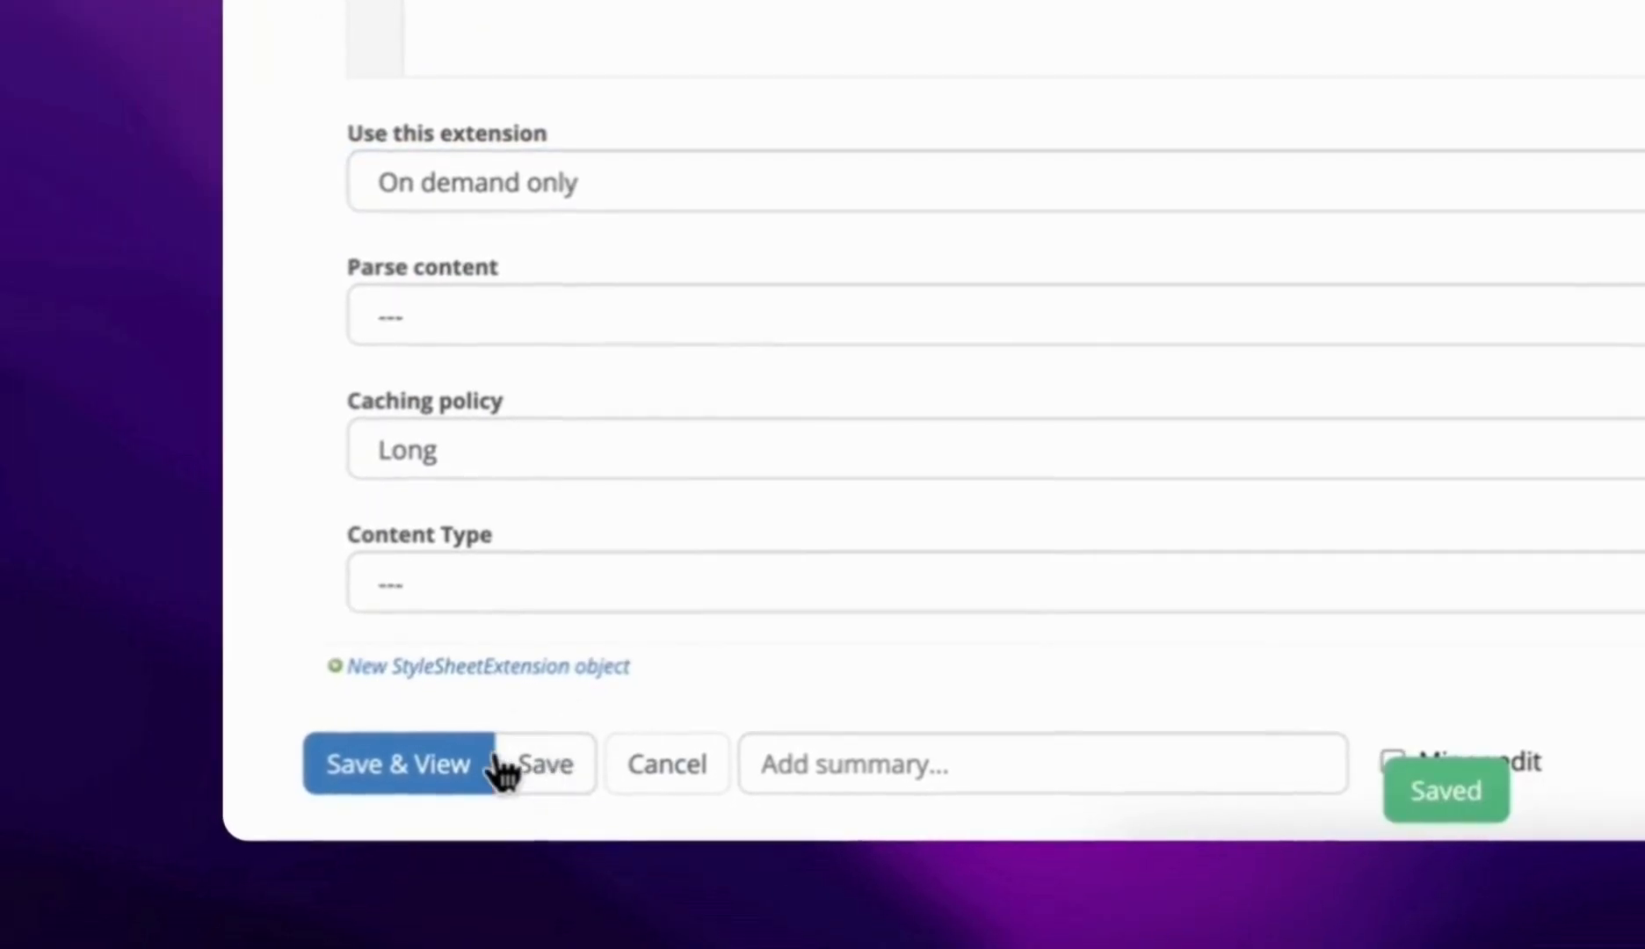
{"action": "left_click", "coordinate": [459, 764]}
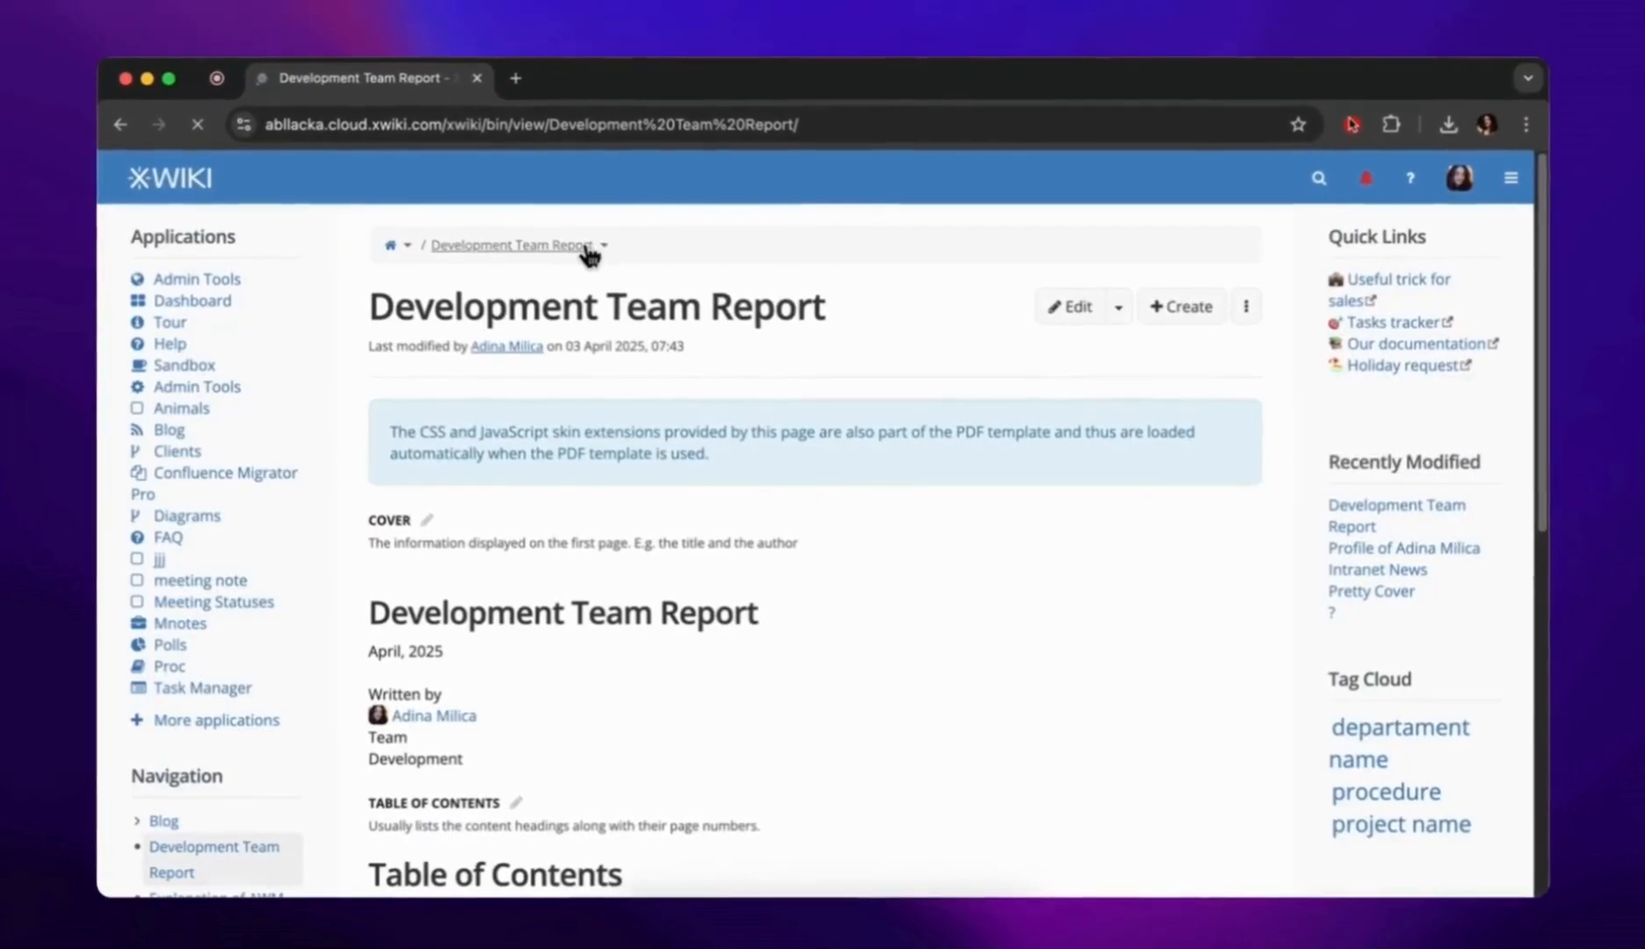
{"action": "scroll", "coordinate": [1000, 495], "scroll_direction": "down", "scroll_amount": 4}
{"action": "scroll", "coordinate": [999, 496], "scroll_direction": "down", "scroll_amount": 5}
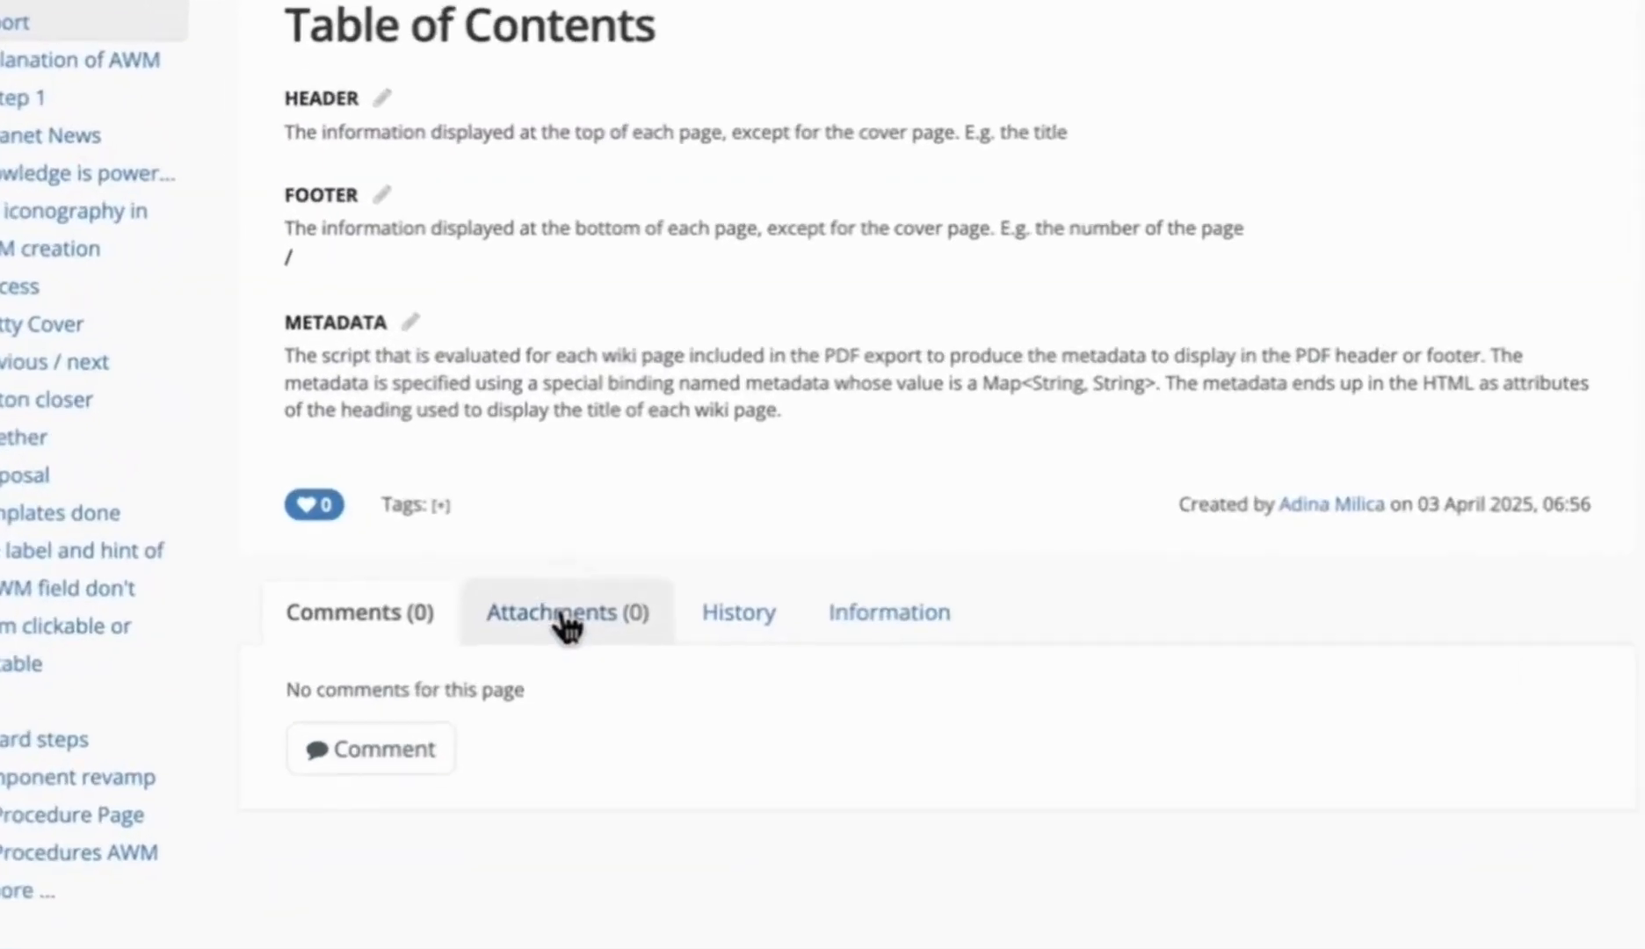
{"action": "left_click", "coordinate": [580, 581]}
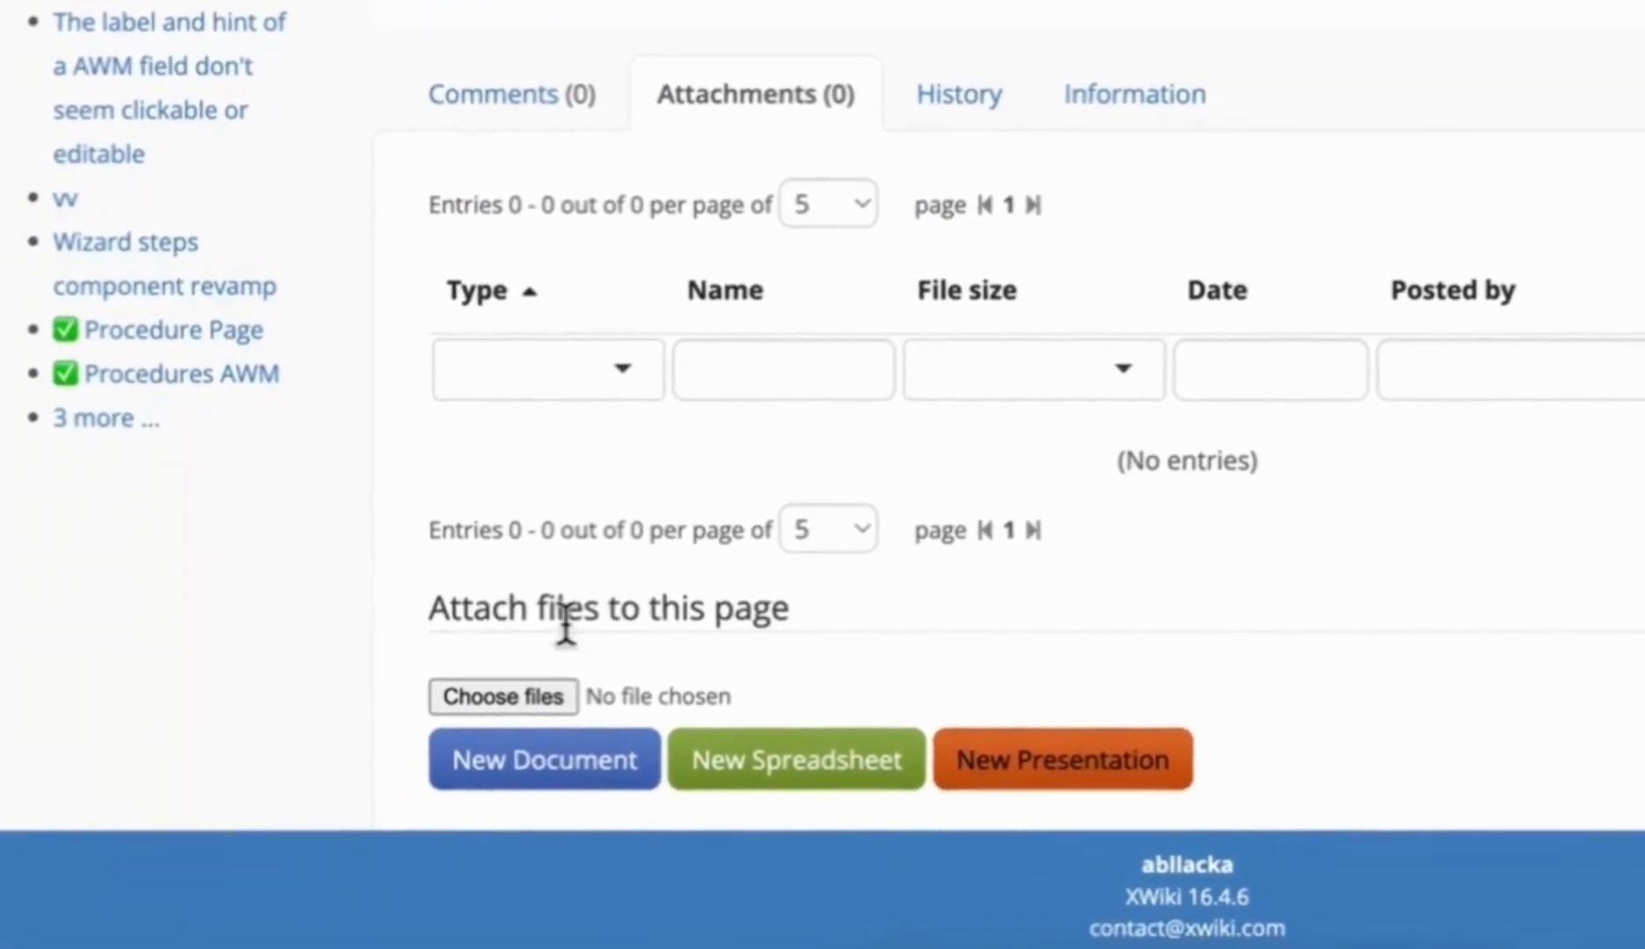
{"action": "left_click", "coordinate": [323, 915]}
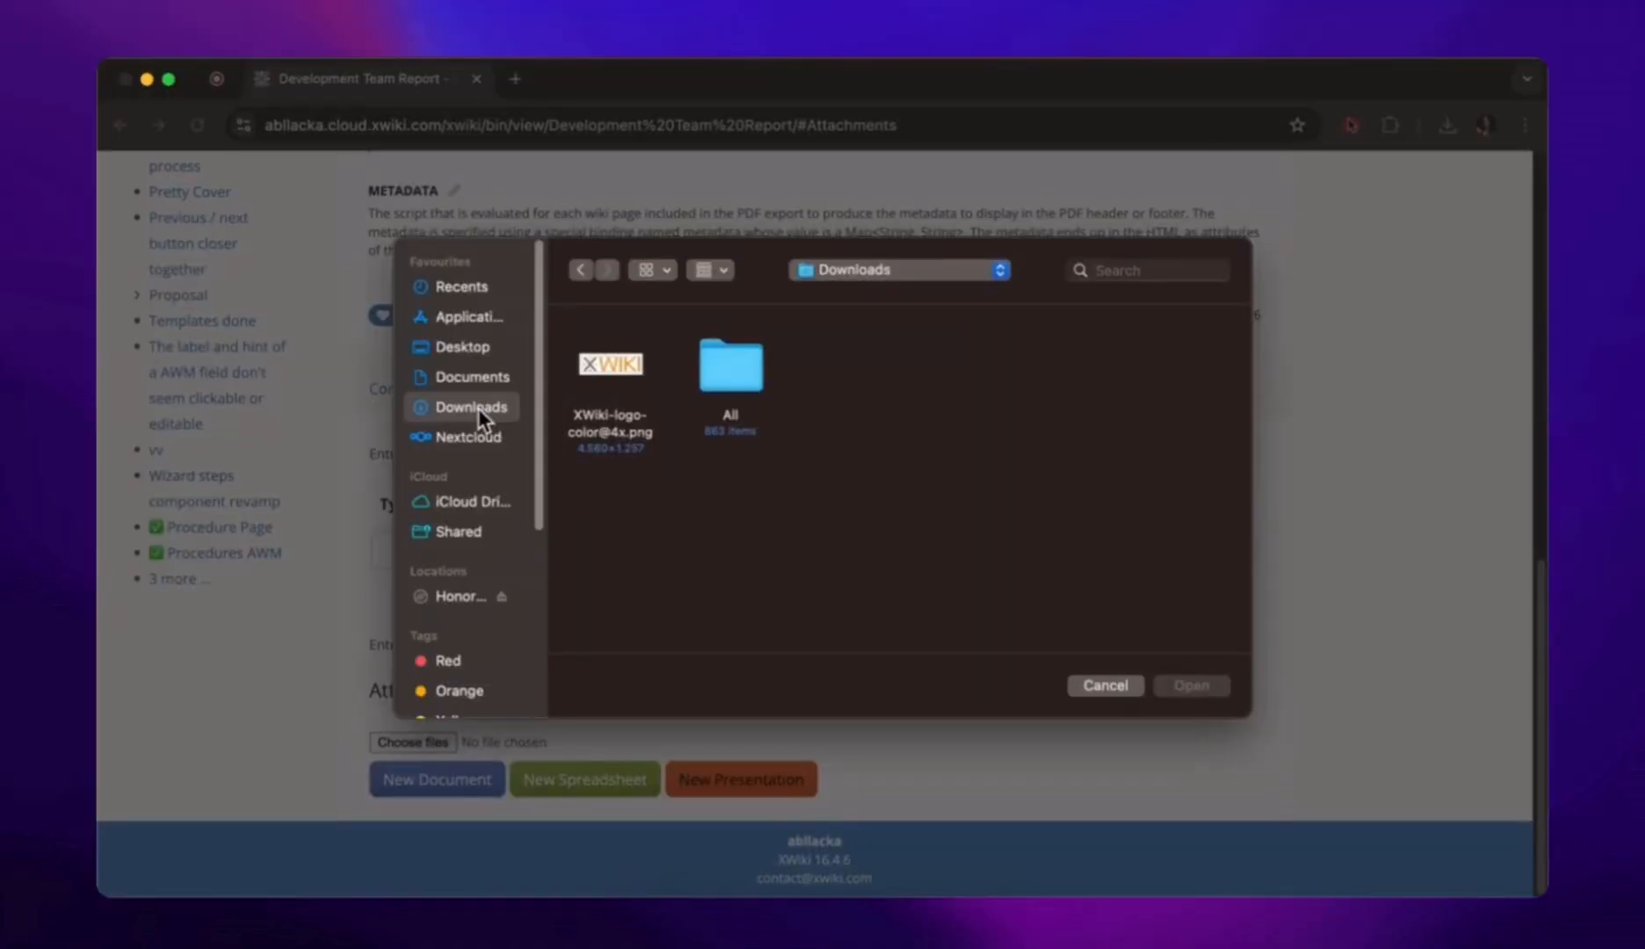
{"action": "left_click", "coordinate": [594, 374]}
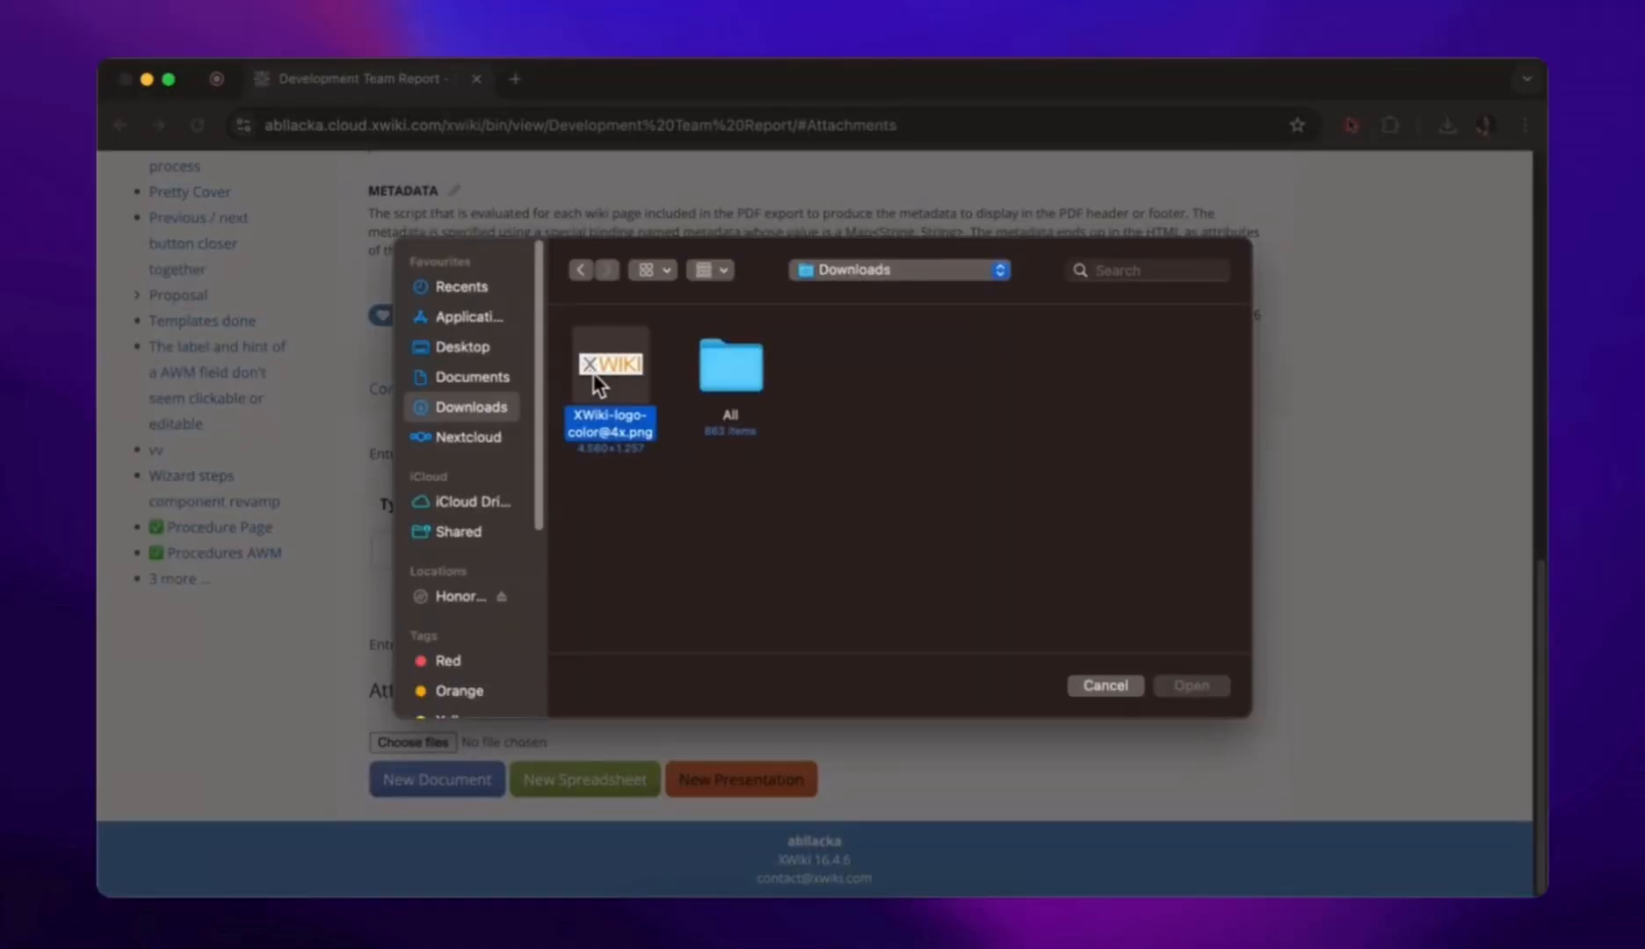
{"action": "left_click", "coordinate": [1205, 691]}
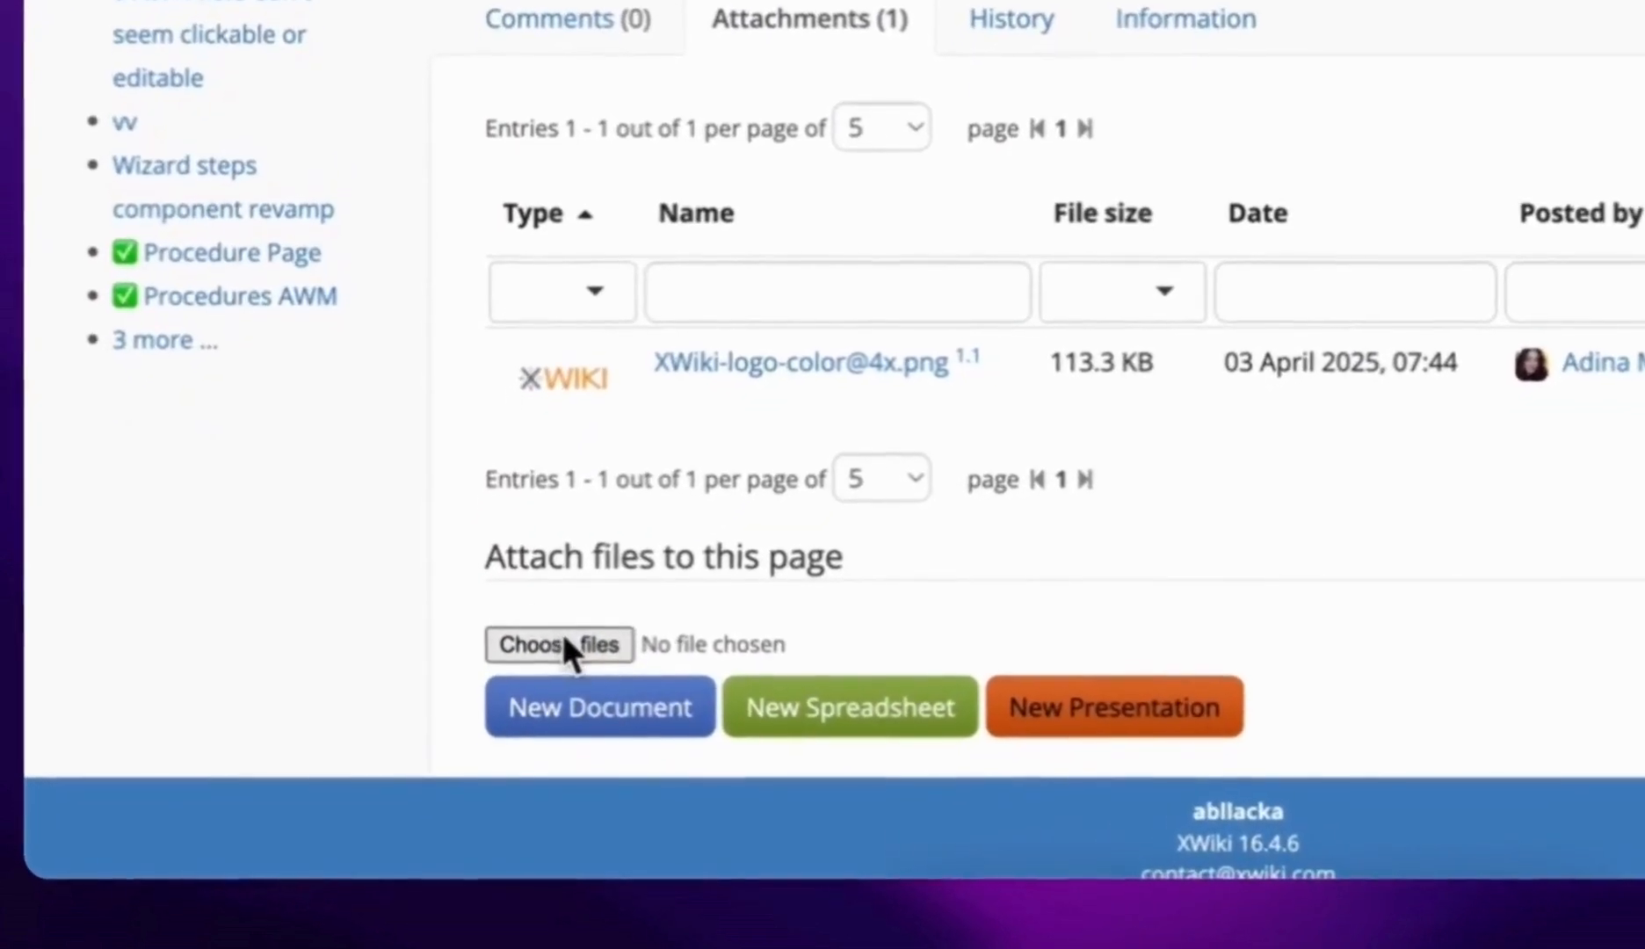
Attach apps simpler(2).png from Downloads to the page and reload it
{"action": "left_click", "coordinate": [564, 646]}
{"action": "left_click", "coordinate": [612, 368]}
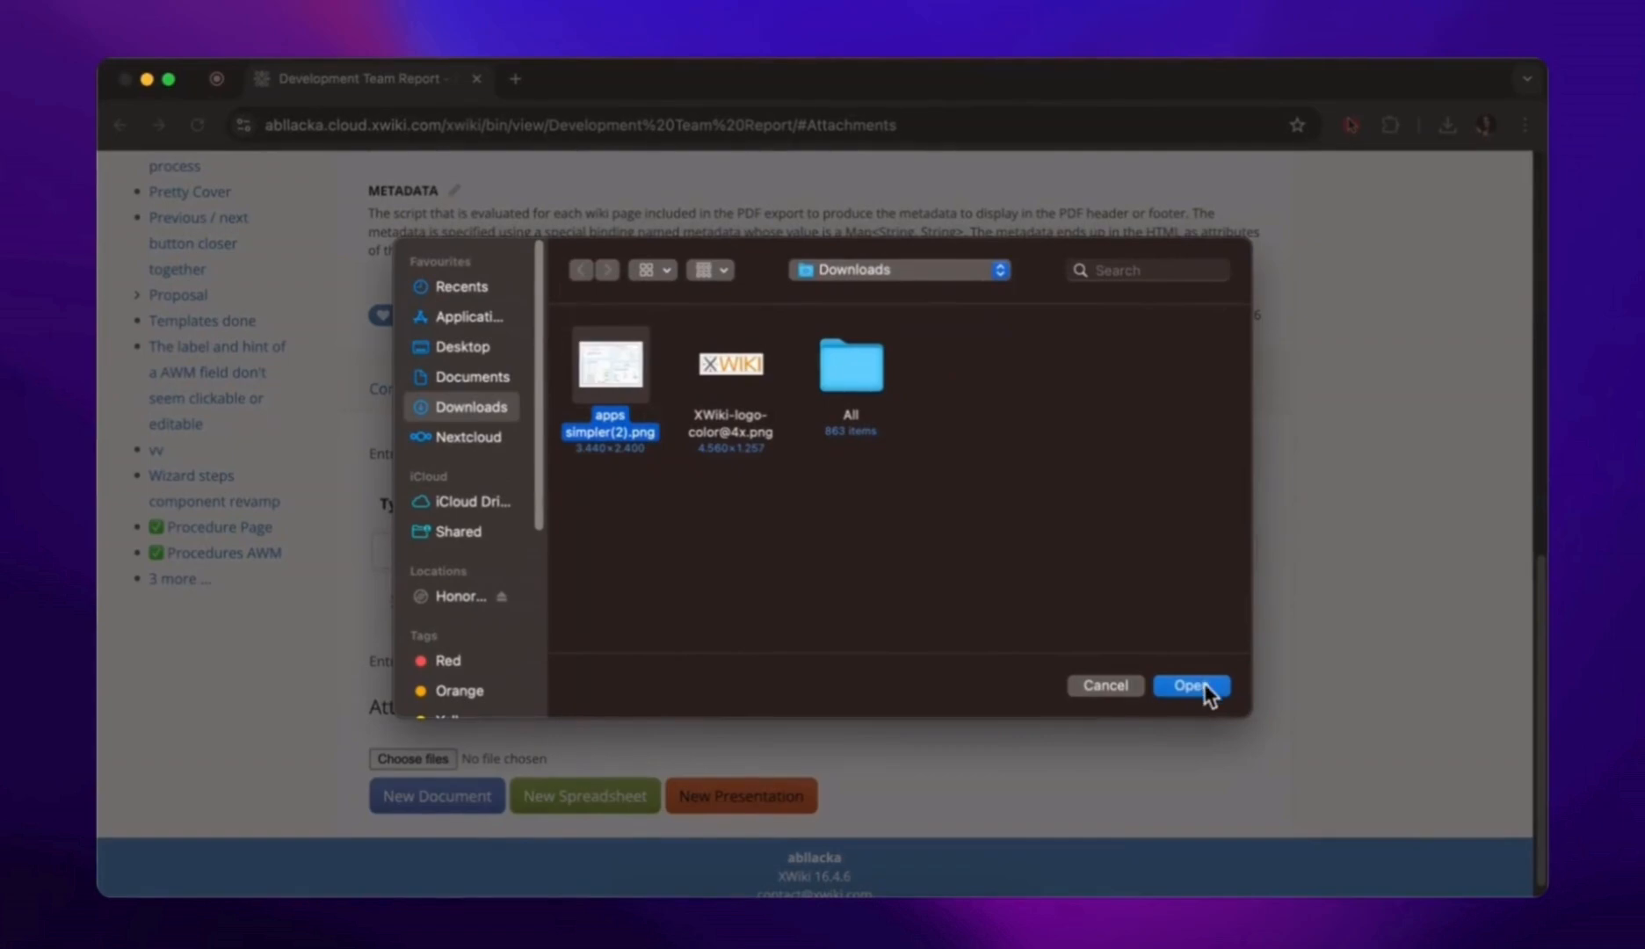
{"action": "left_click", "coordinate": [1204, 687]}
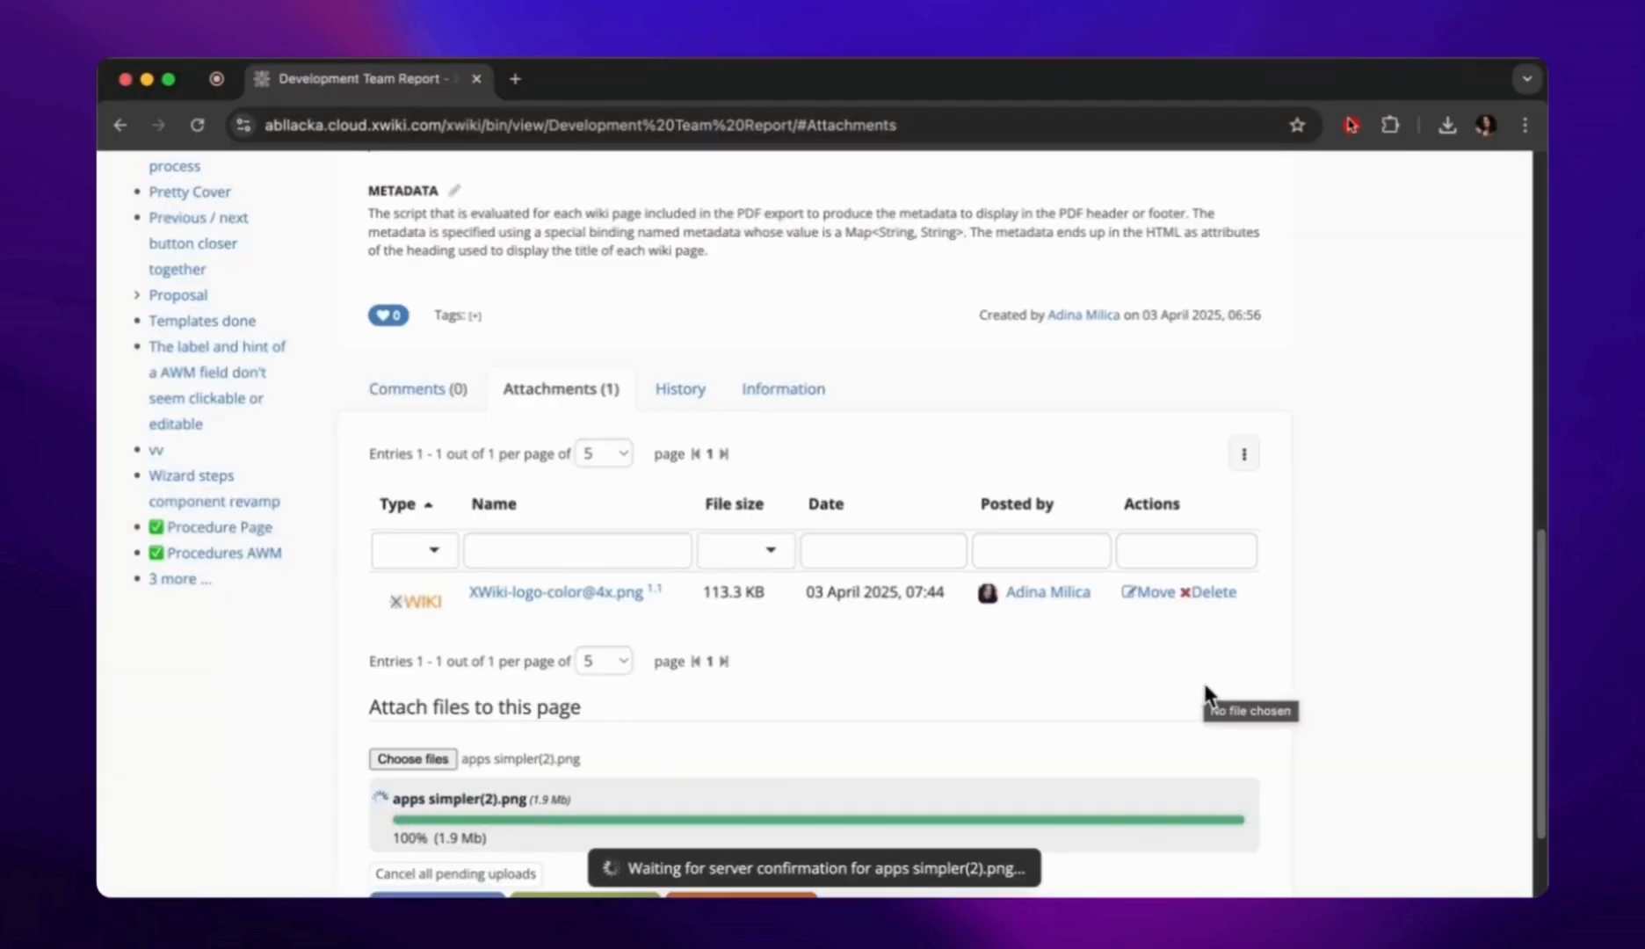
{"action": "left_click", "coordinate": [195, 132]}
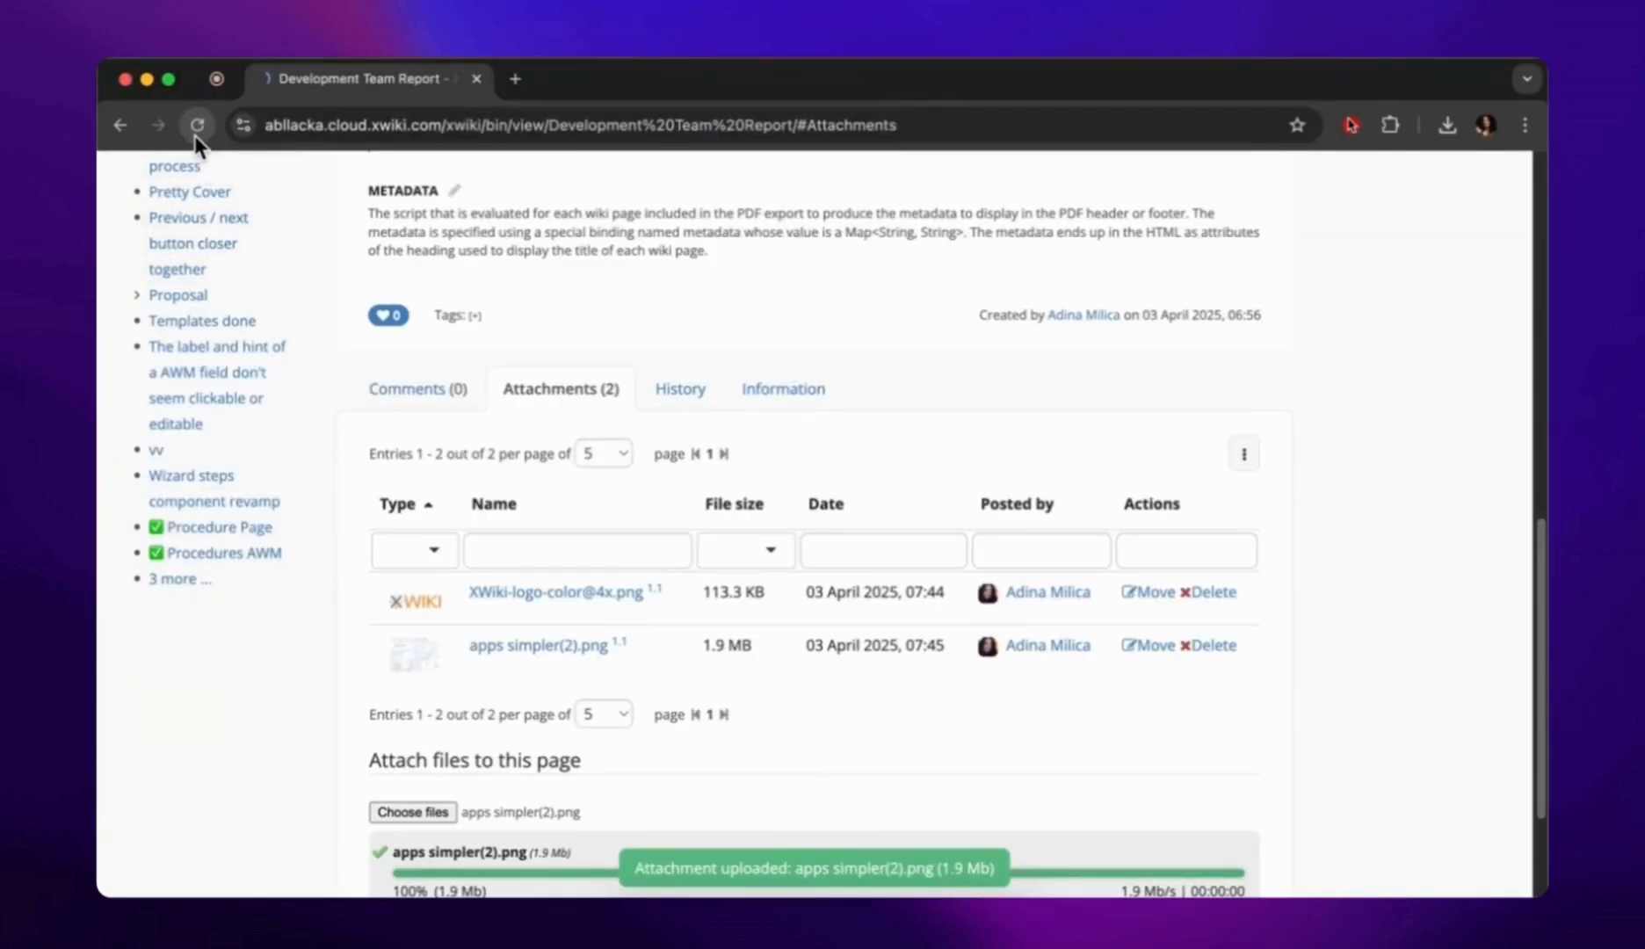
{"action": "right_click", "coordinate": [567, 597]}
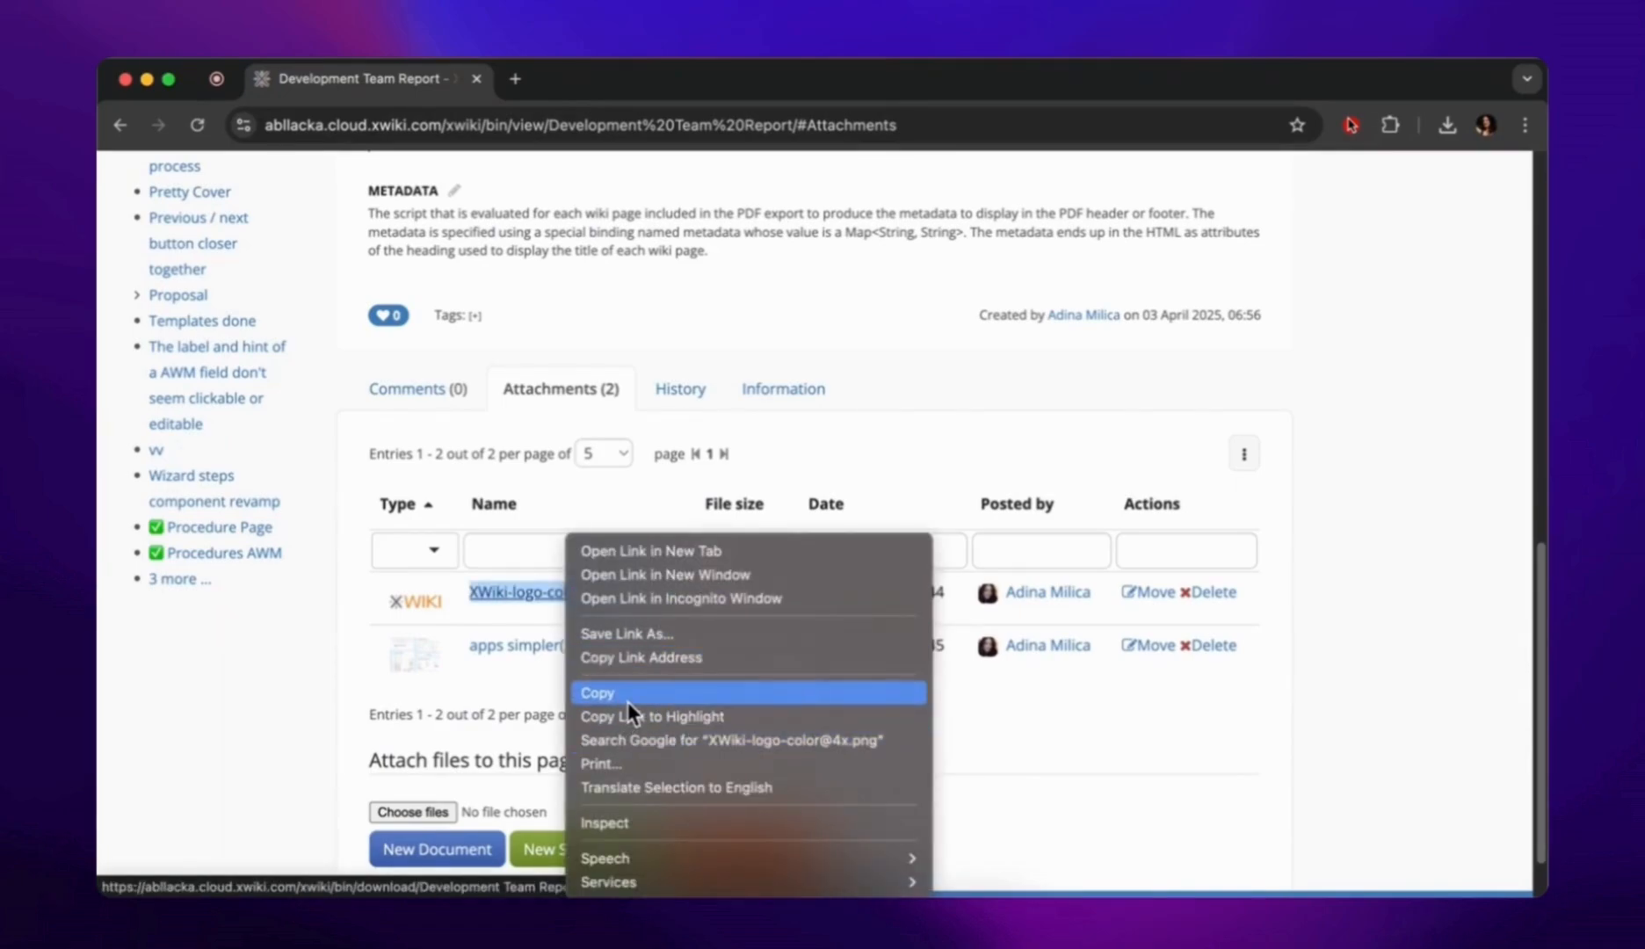
{"action": "left_click", "coordinate": [680, 657]}
{"action": "scroll", "coordinate": [912, 487], "scroll_direction": "up", "scroll_amount": 15}
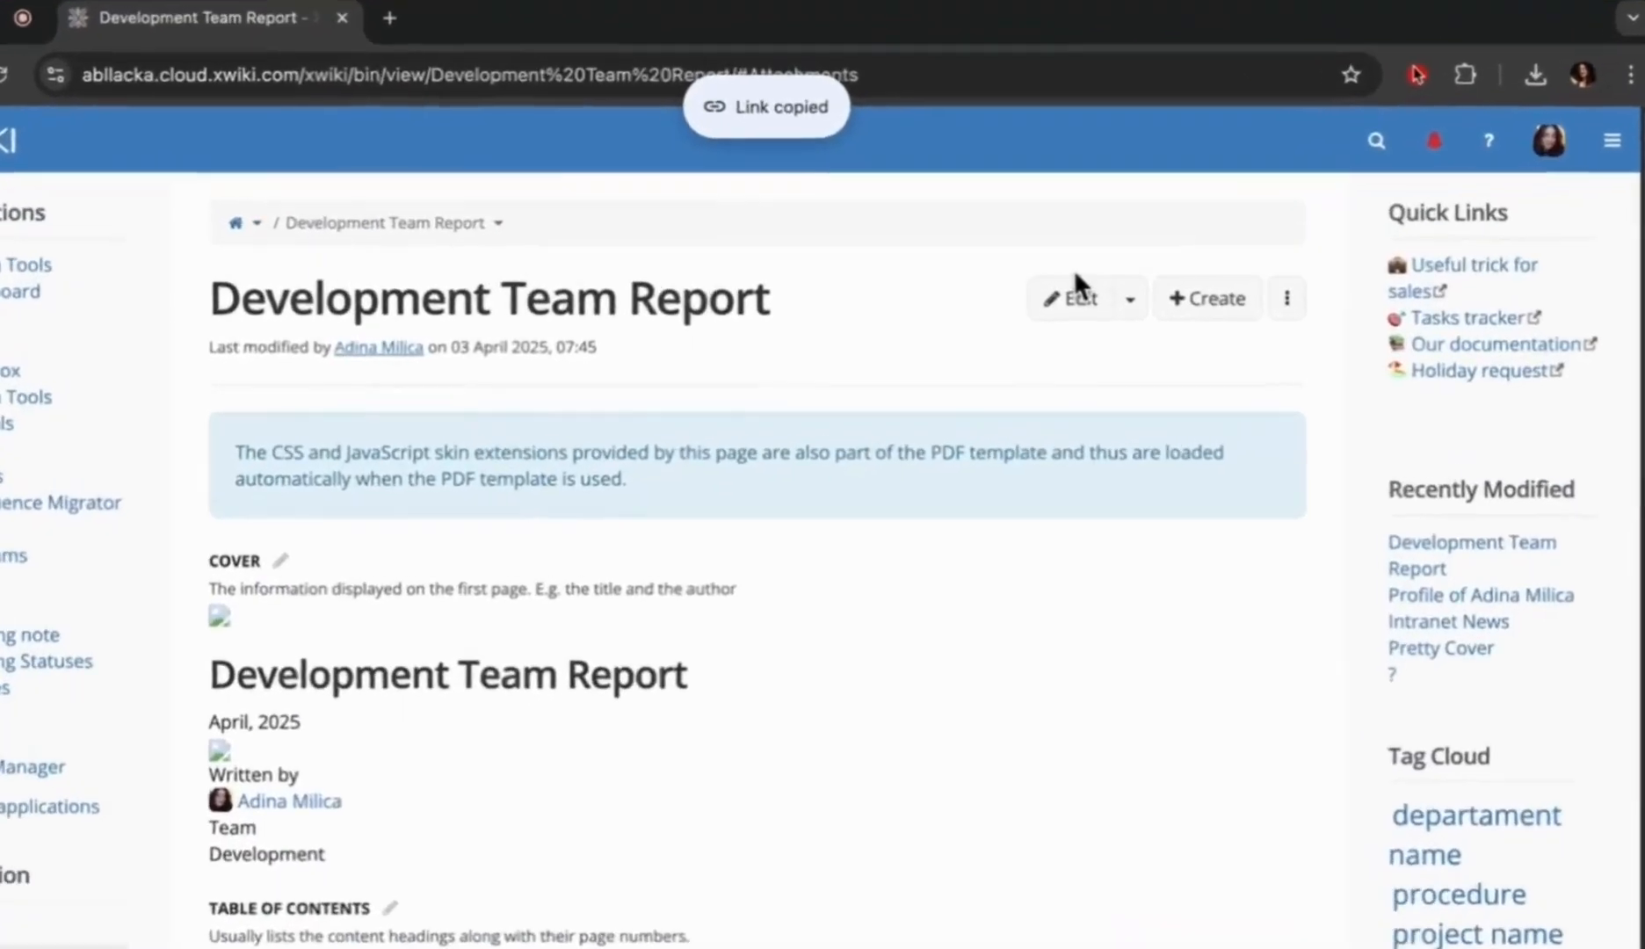
{"action": "left_click", "coordinate": [1076, 281]}
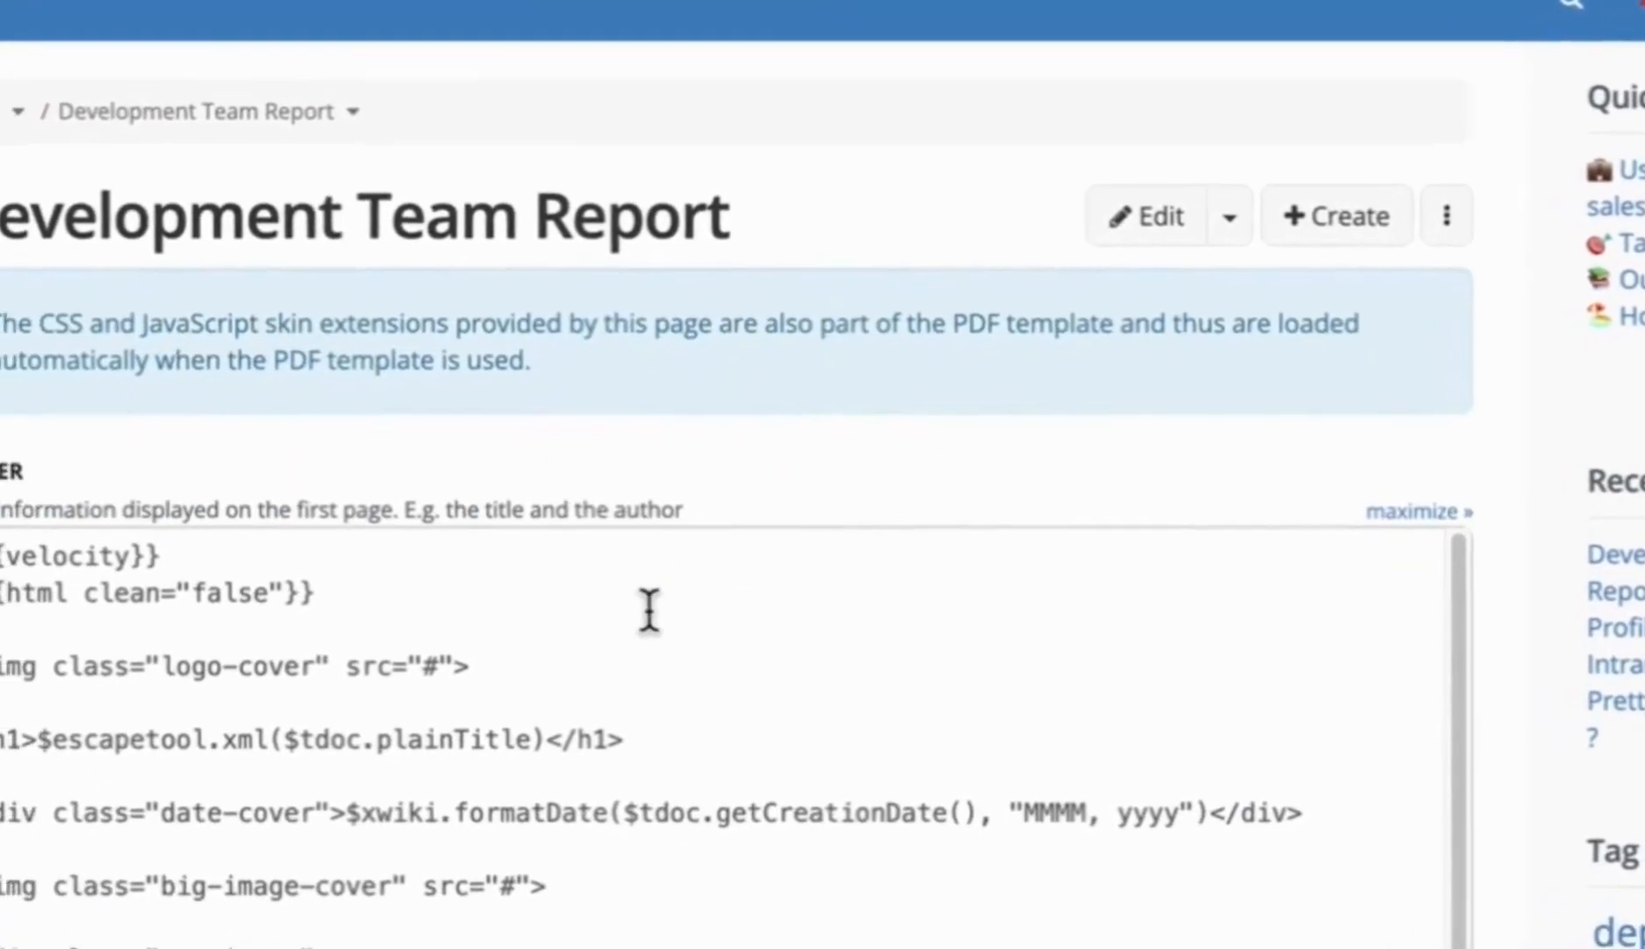
Replace the # placeholder in the logo-cover image source with the copied logo link, then save and view the page
{"action": "double_click", "coordinate": [432, 666]}
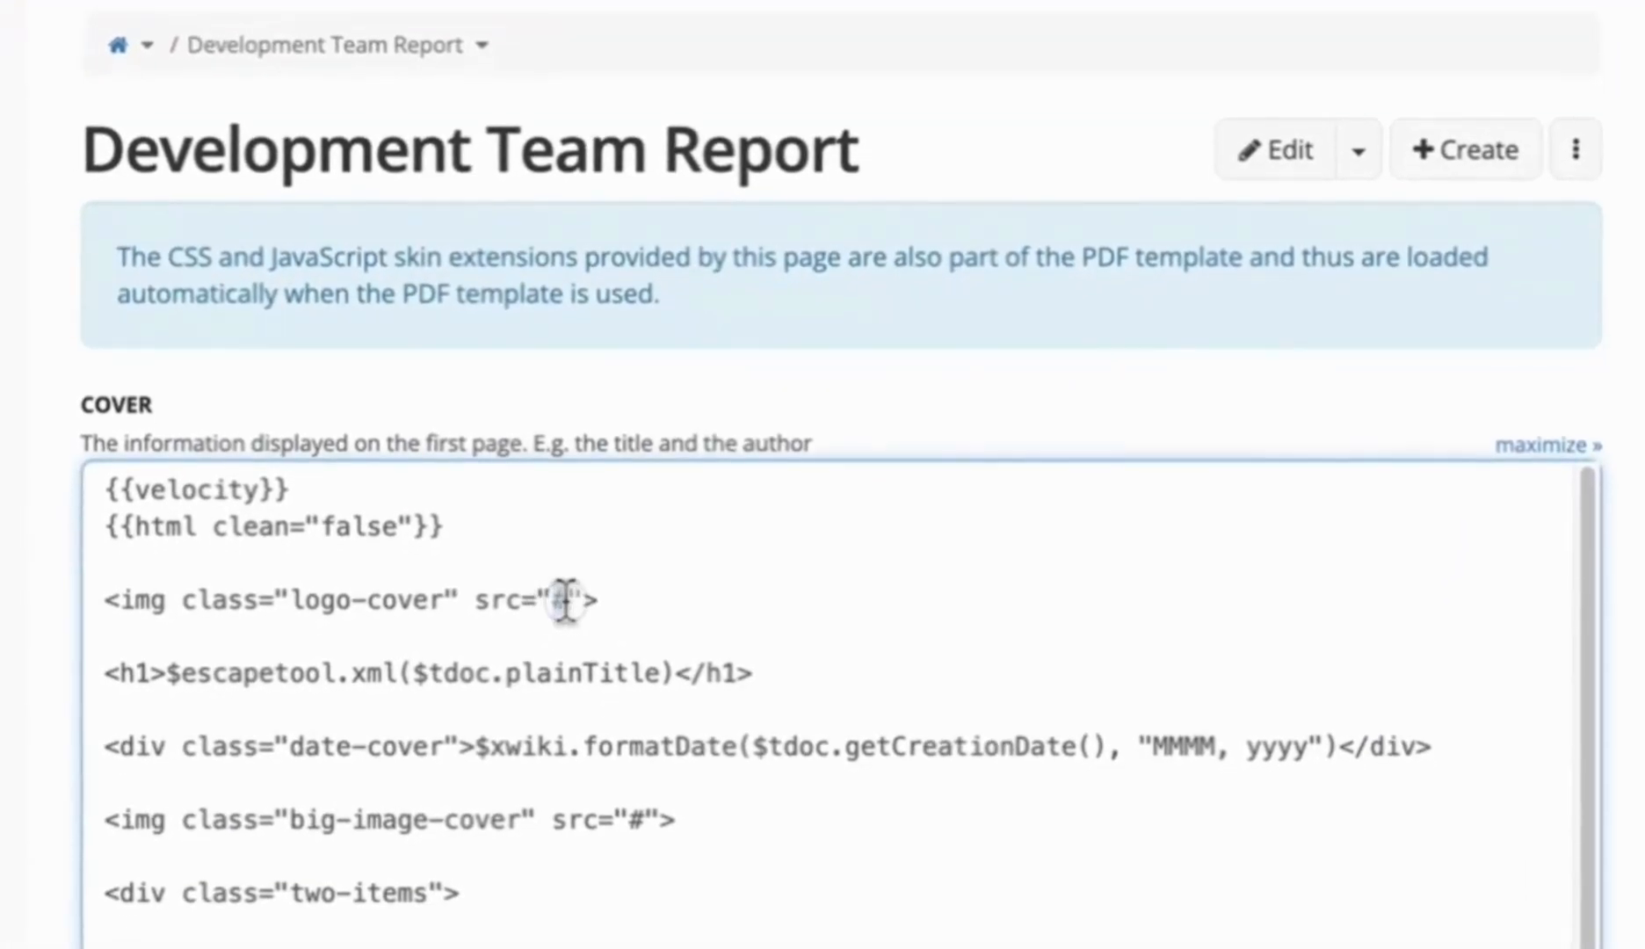
{"action": "key", "text": "super+v"}
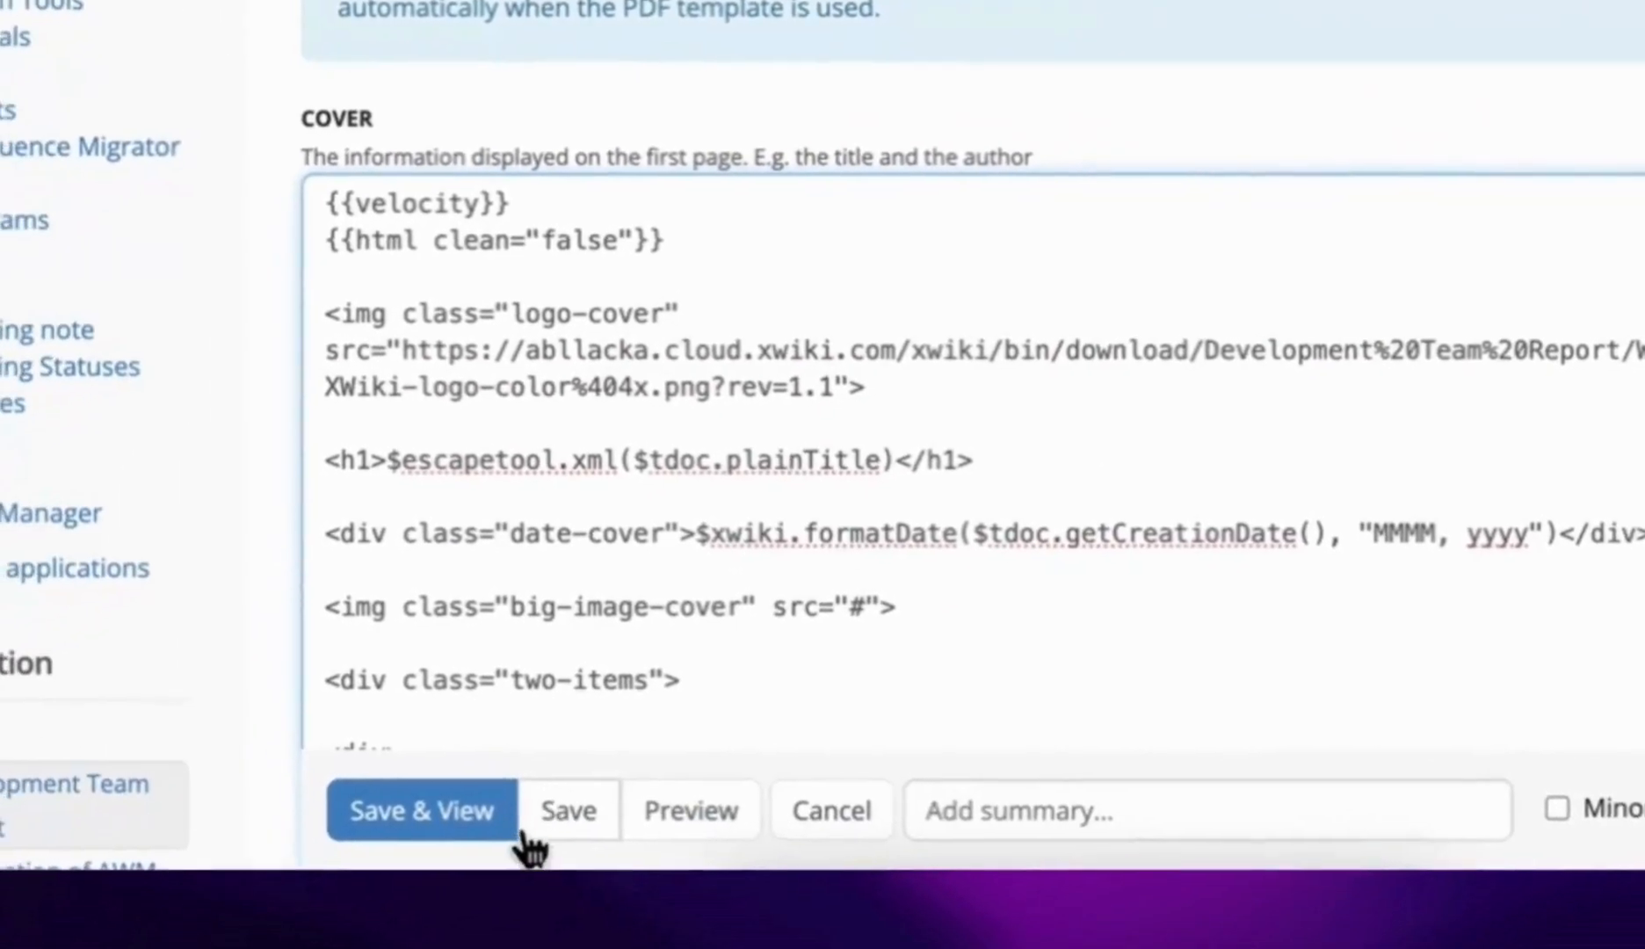
{"action": "left_click", "coordinate": [542, 809]}
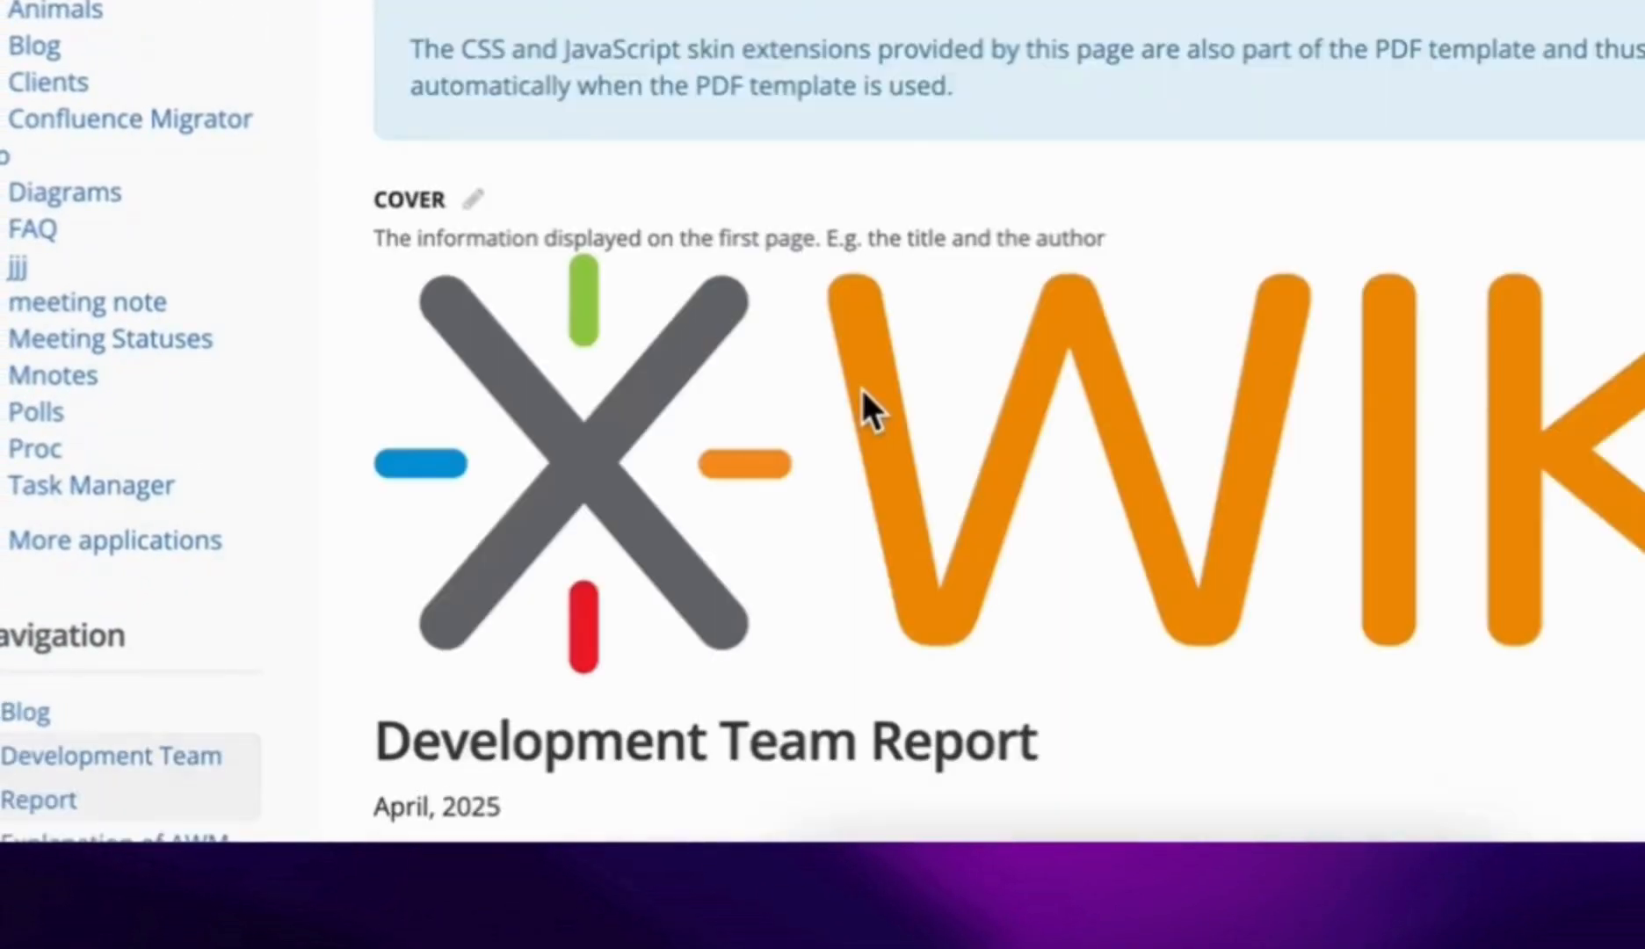
Copy the link address of the apps simpler(2).png attachment and open the Development Team Report page for editing
{"action": "scroll", "coordinate": [906, 396], "scroll_direction": "down", "scroll_amount": 10}
{"action": "left_click", "coordinate": [738, 497]}
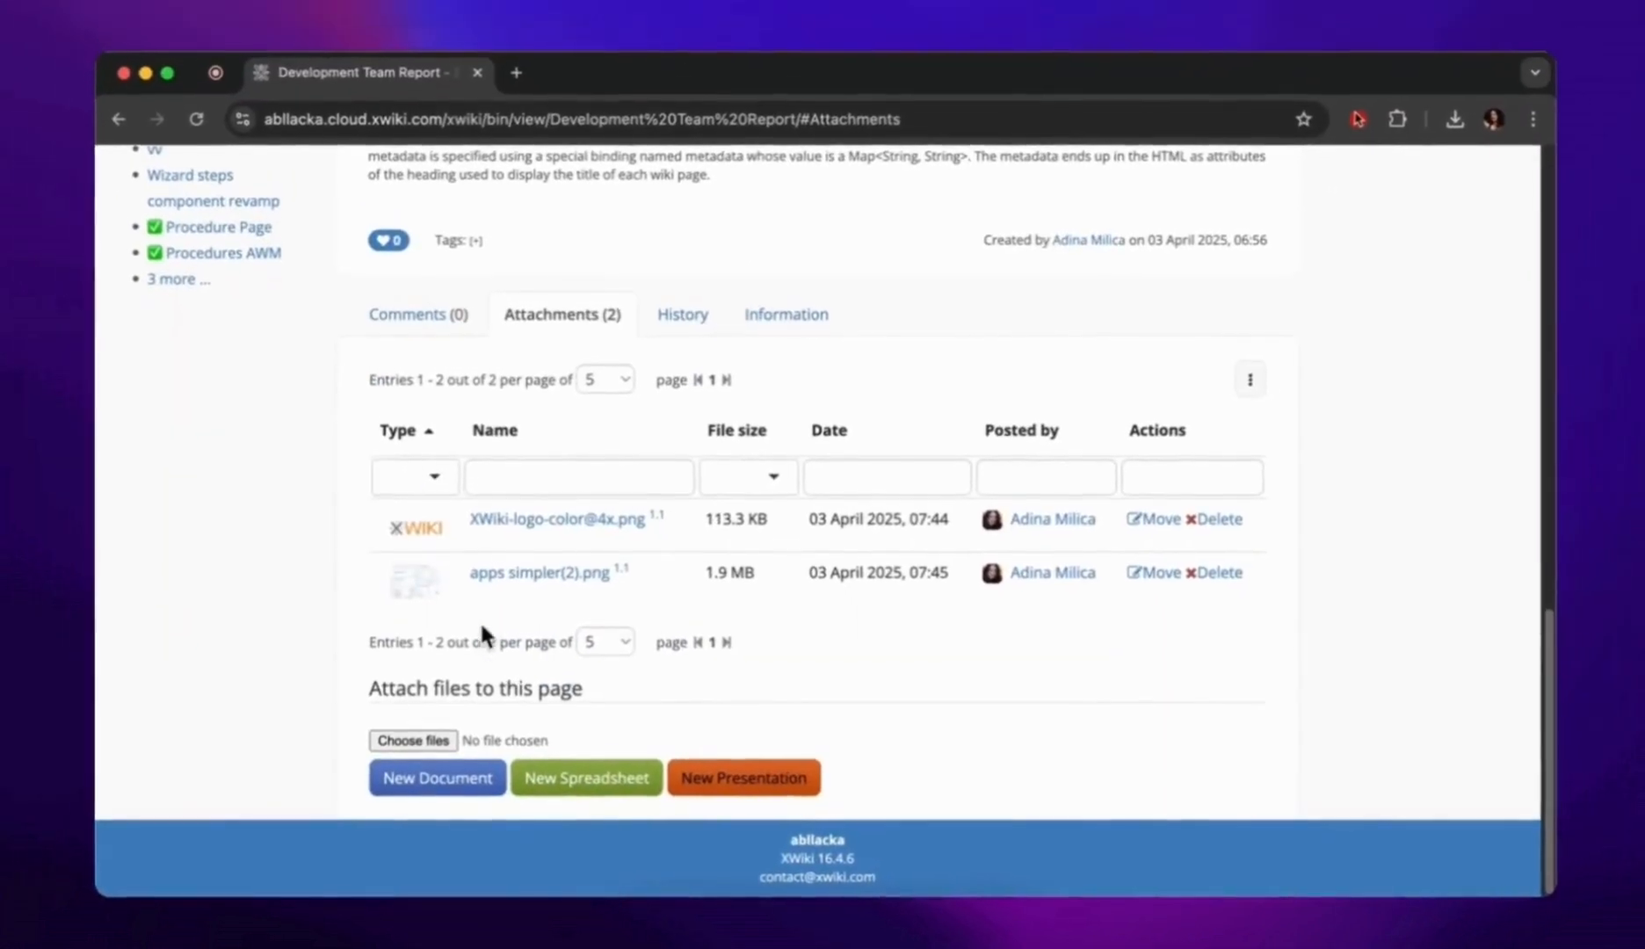
{"action": "right_click", "coordinate": [527, 573]}
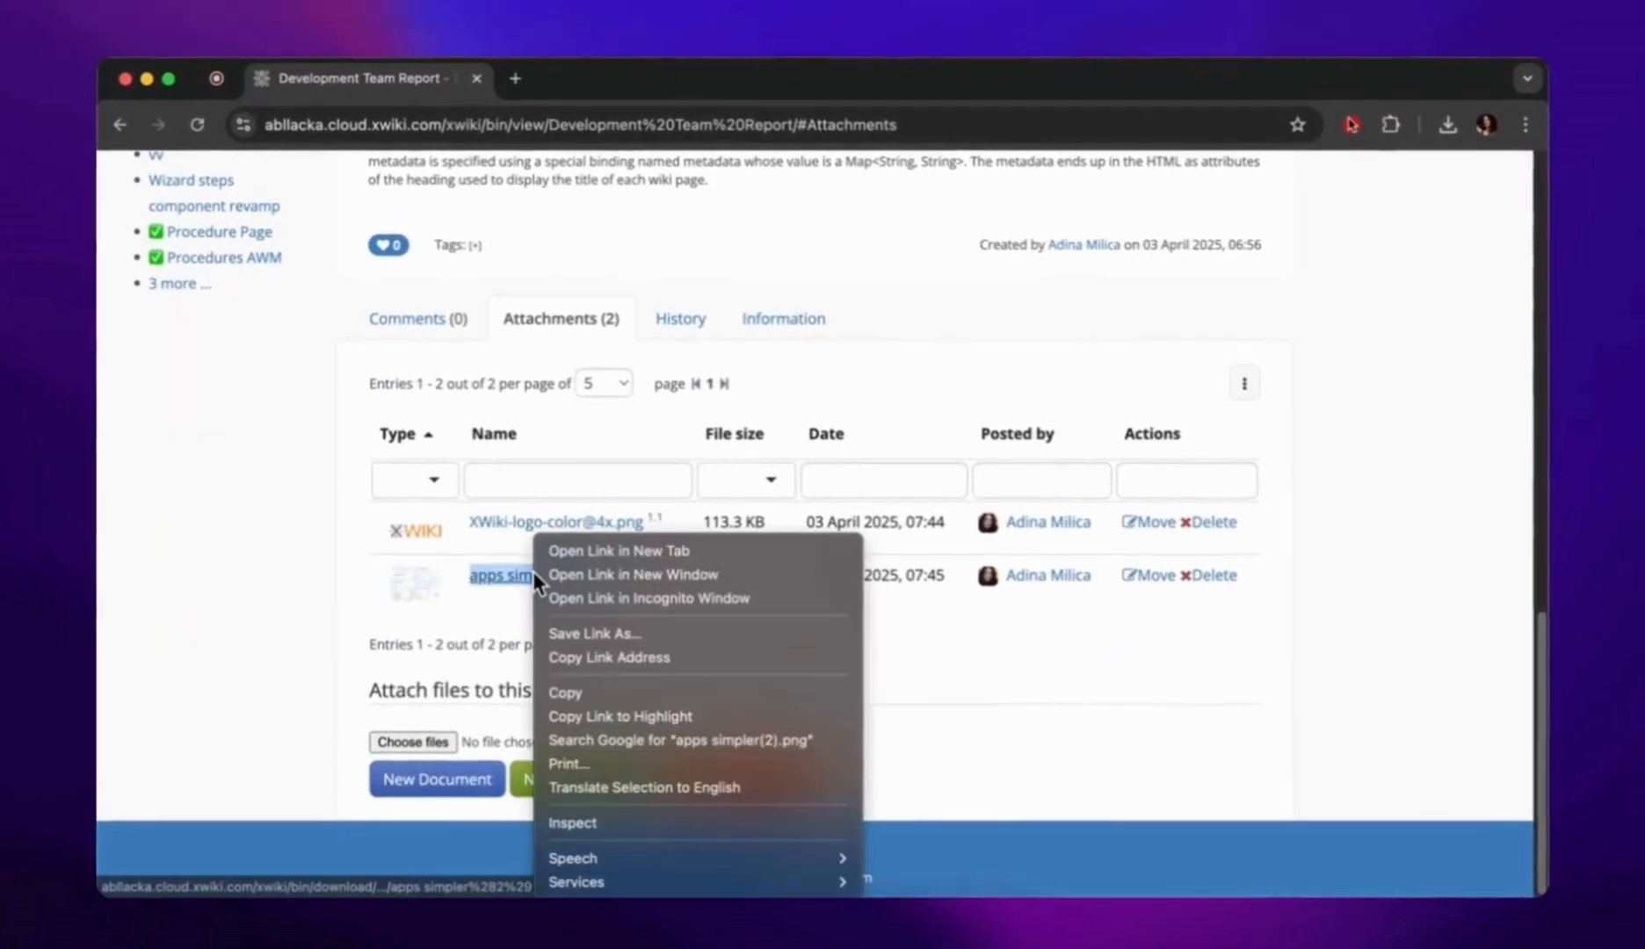
{"action": "left_click", "coordinate": [607, 659]}
{"action": "scroll", "coordinate": [1028, 651], "scroll_direction": "up", "scroll_amount": 15}
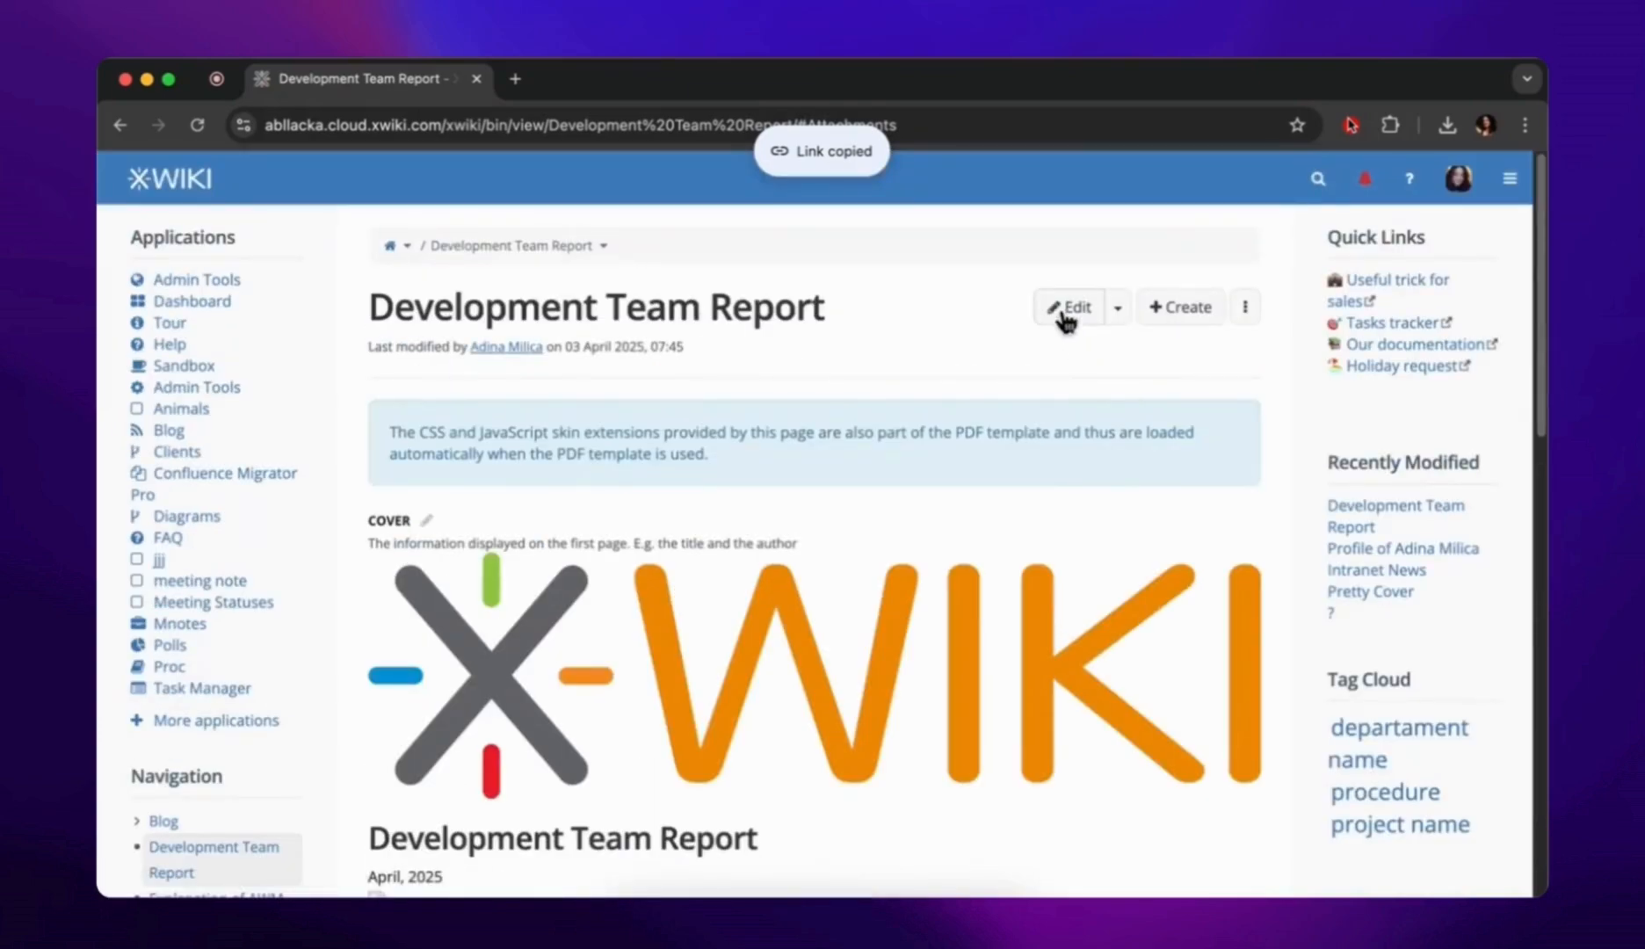
Replace the # placeholder in the big-image-cover image source with the copied attachment link, dismissing the energy saver notice, and save and view the page
{"action": "scroll", "coordinate": [900, 493], "scroll_direction": "down", "scroll_amount": 5}
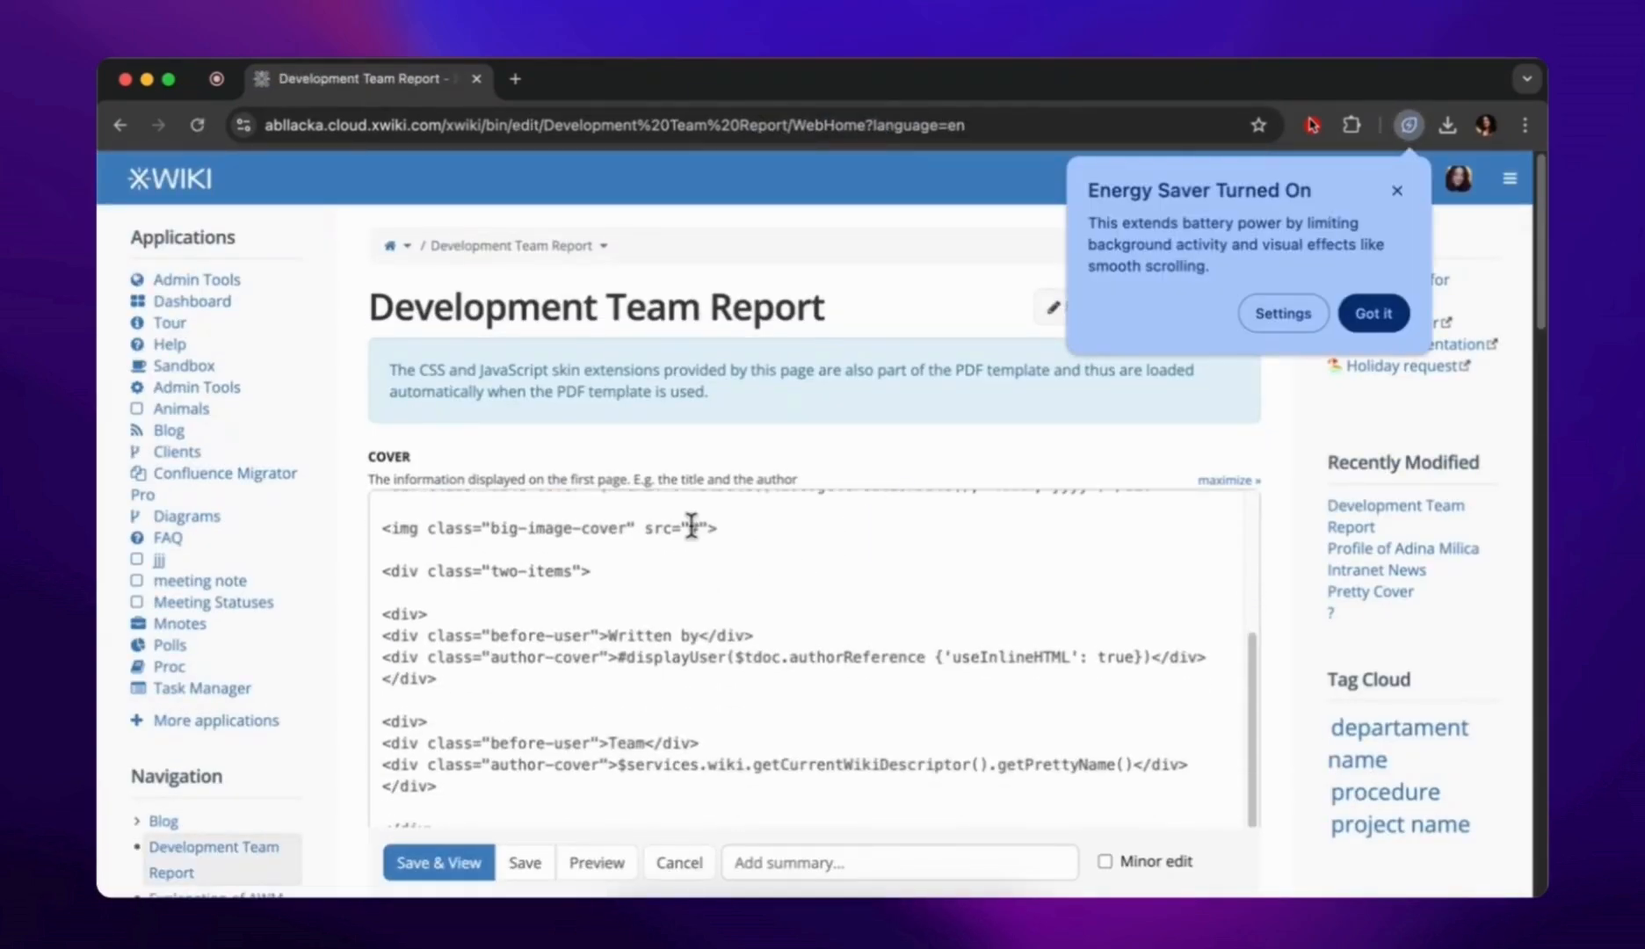
{"action": "left_click", "coordinate": [1398, 194]}
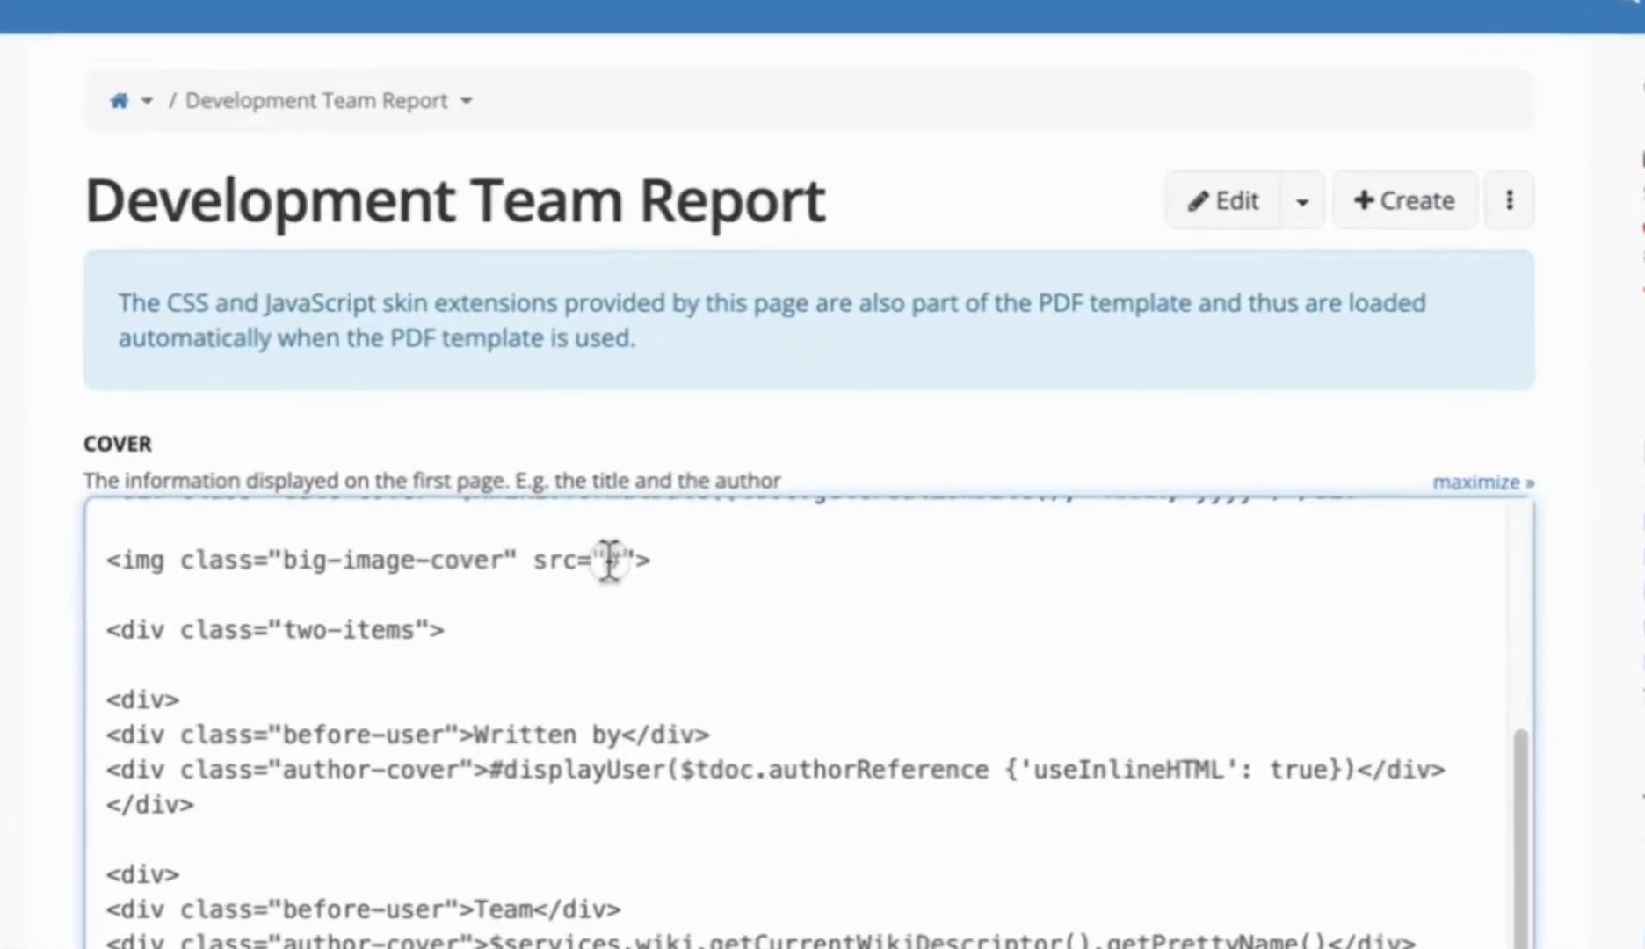
{"action": "left_click", "coordinate": [701, 527]}
{"action": "key", "text": "super+v"}
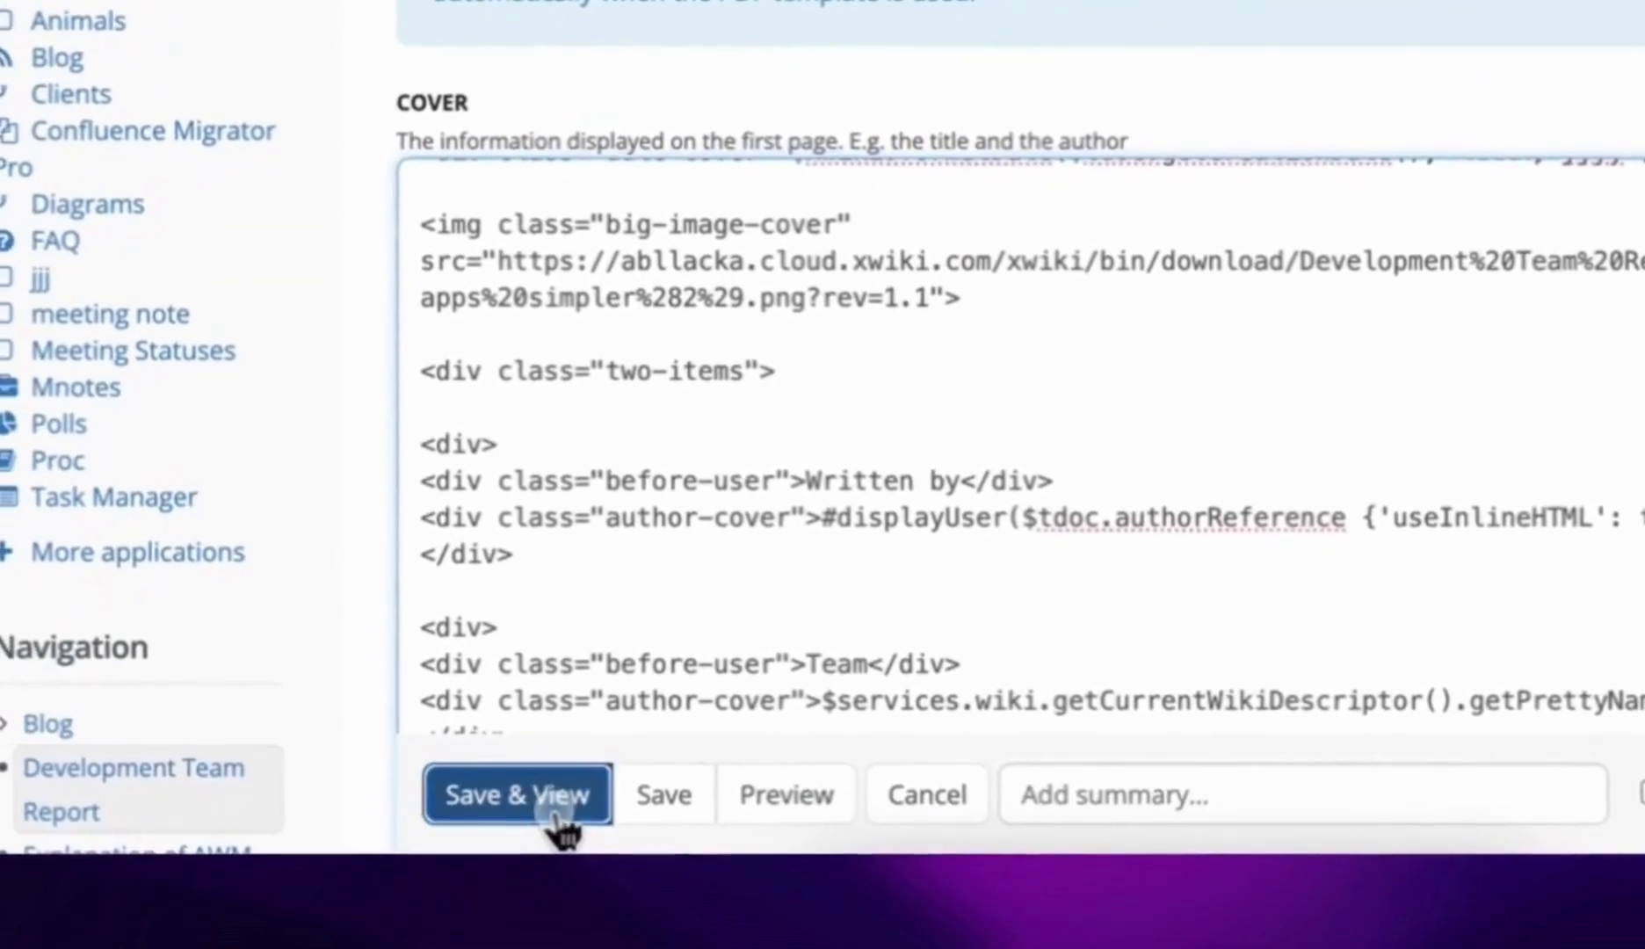
{"action": "left_click", "coordinate": [492, 852]}
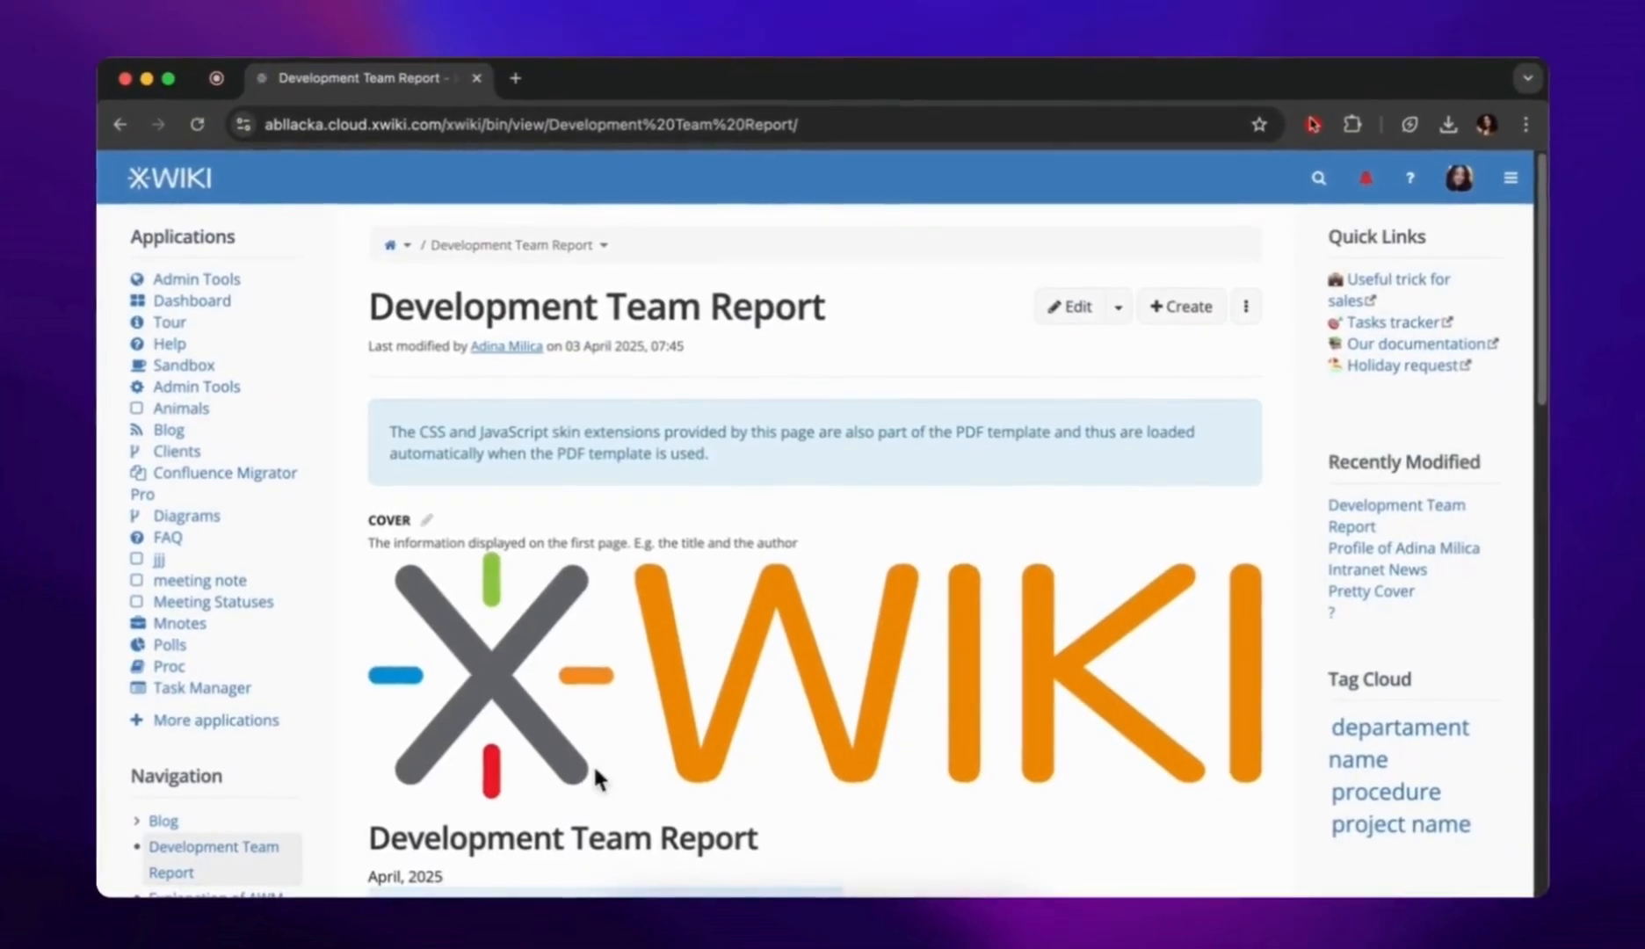
Look over the rendered cover and open the "Old iconography in AWM creation process" page
{"action": "scroll", "coordinate": [681, 701], "scroll_direction": "down", "scroll_amount": 15}
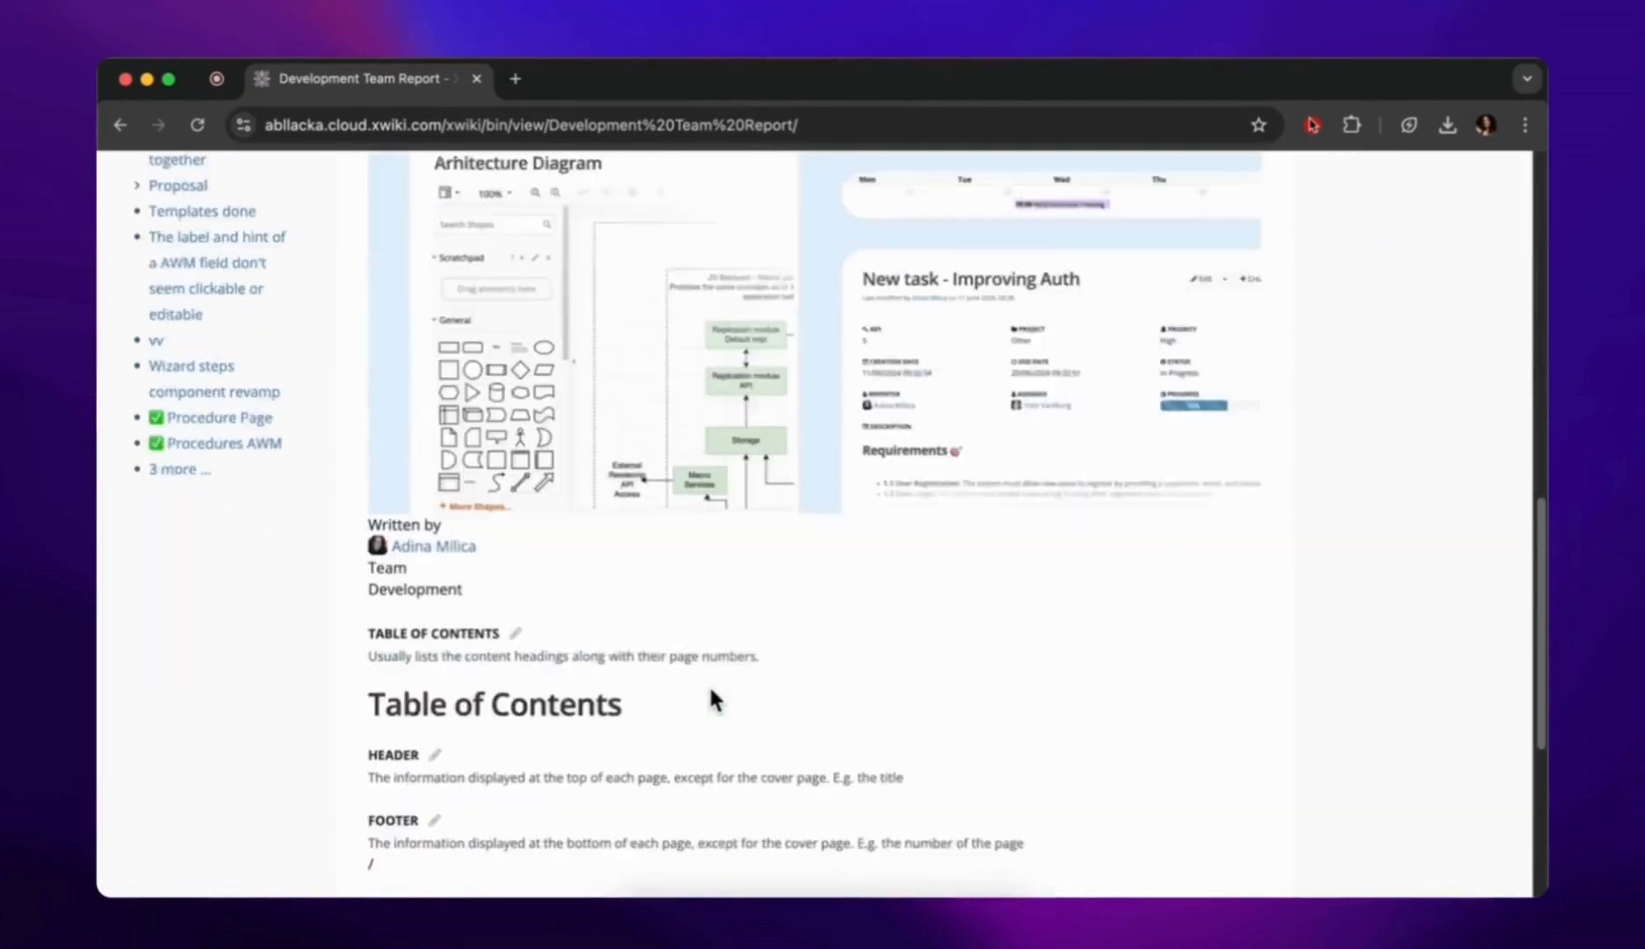
{"action": "scroll", "coordinate": [716, 678], "scroll_direction": "up", "scroll_amount": 4}
{"action": "scroll", "coordinate": [721, 691], "scroll_direction": "up", "scroll_amount": 15}
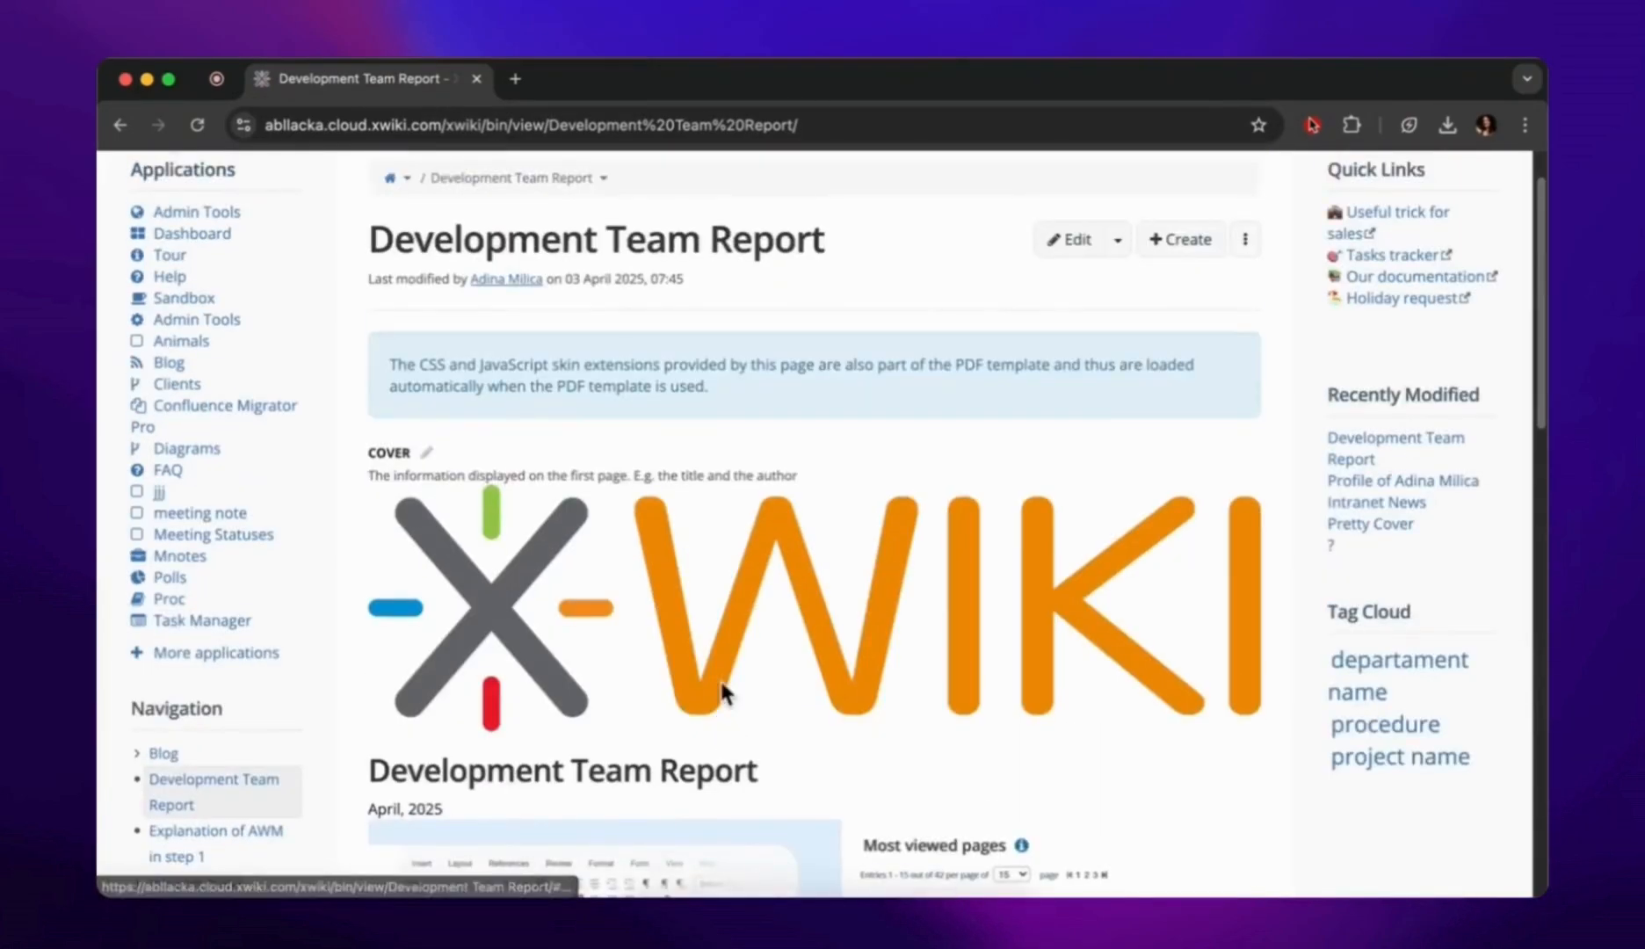
{"action": "scroll", "coordinate": [338, 685], "scroll_direction": "down", "scroll_amount": 6}
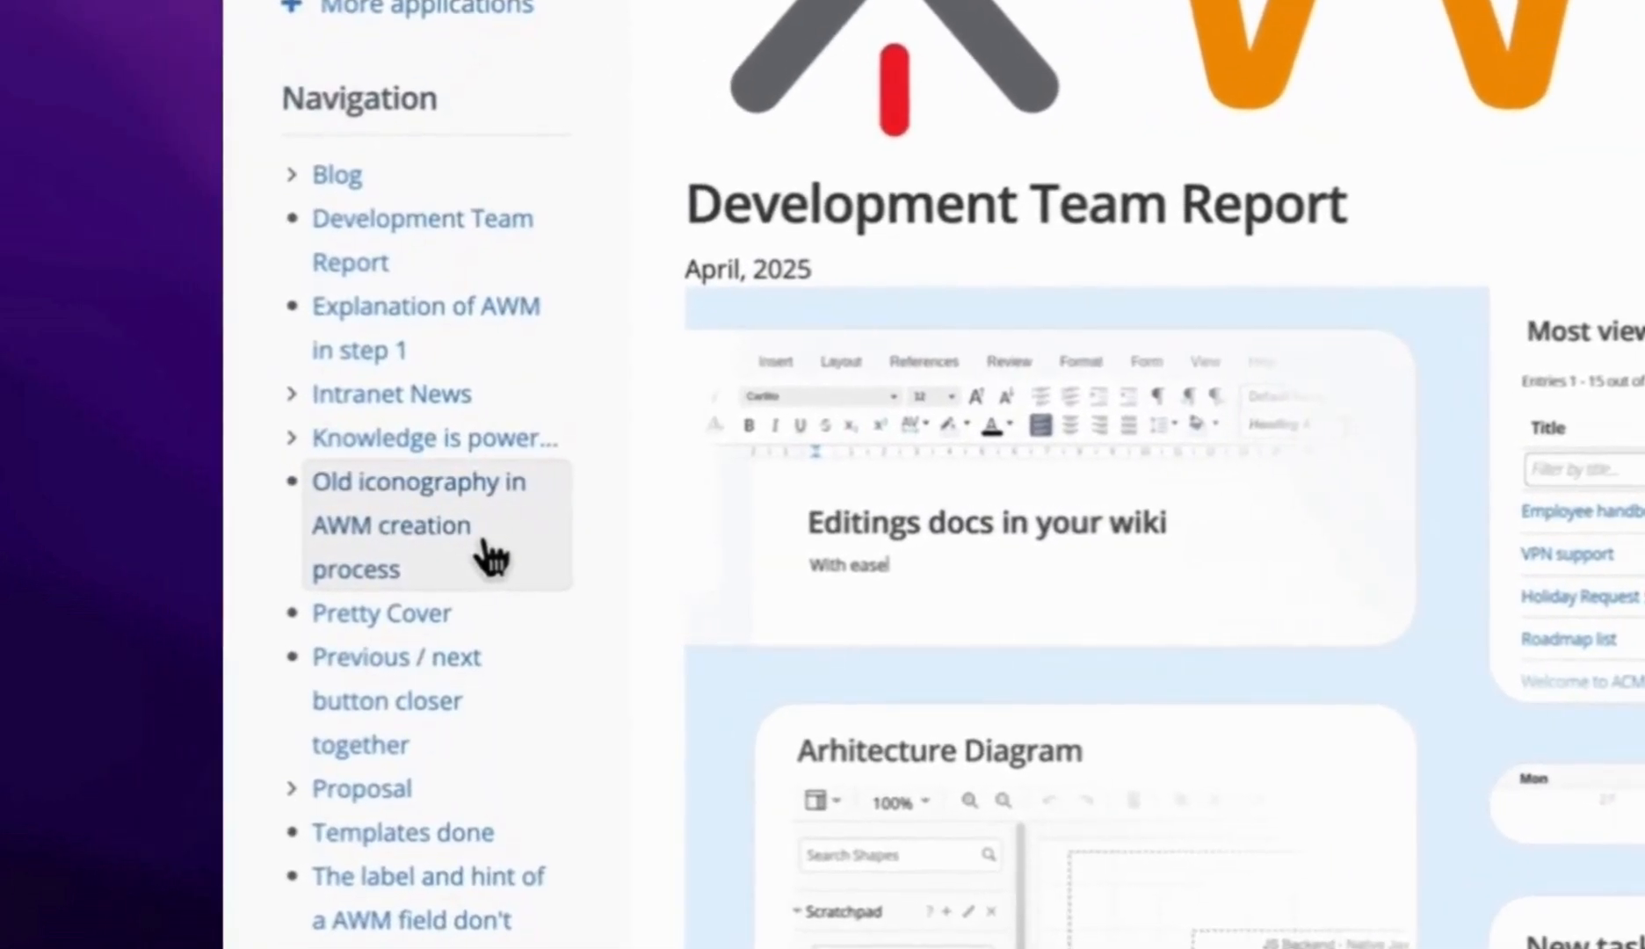
{"action": "left_click", "coordinate": [416, 543]}
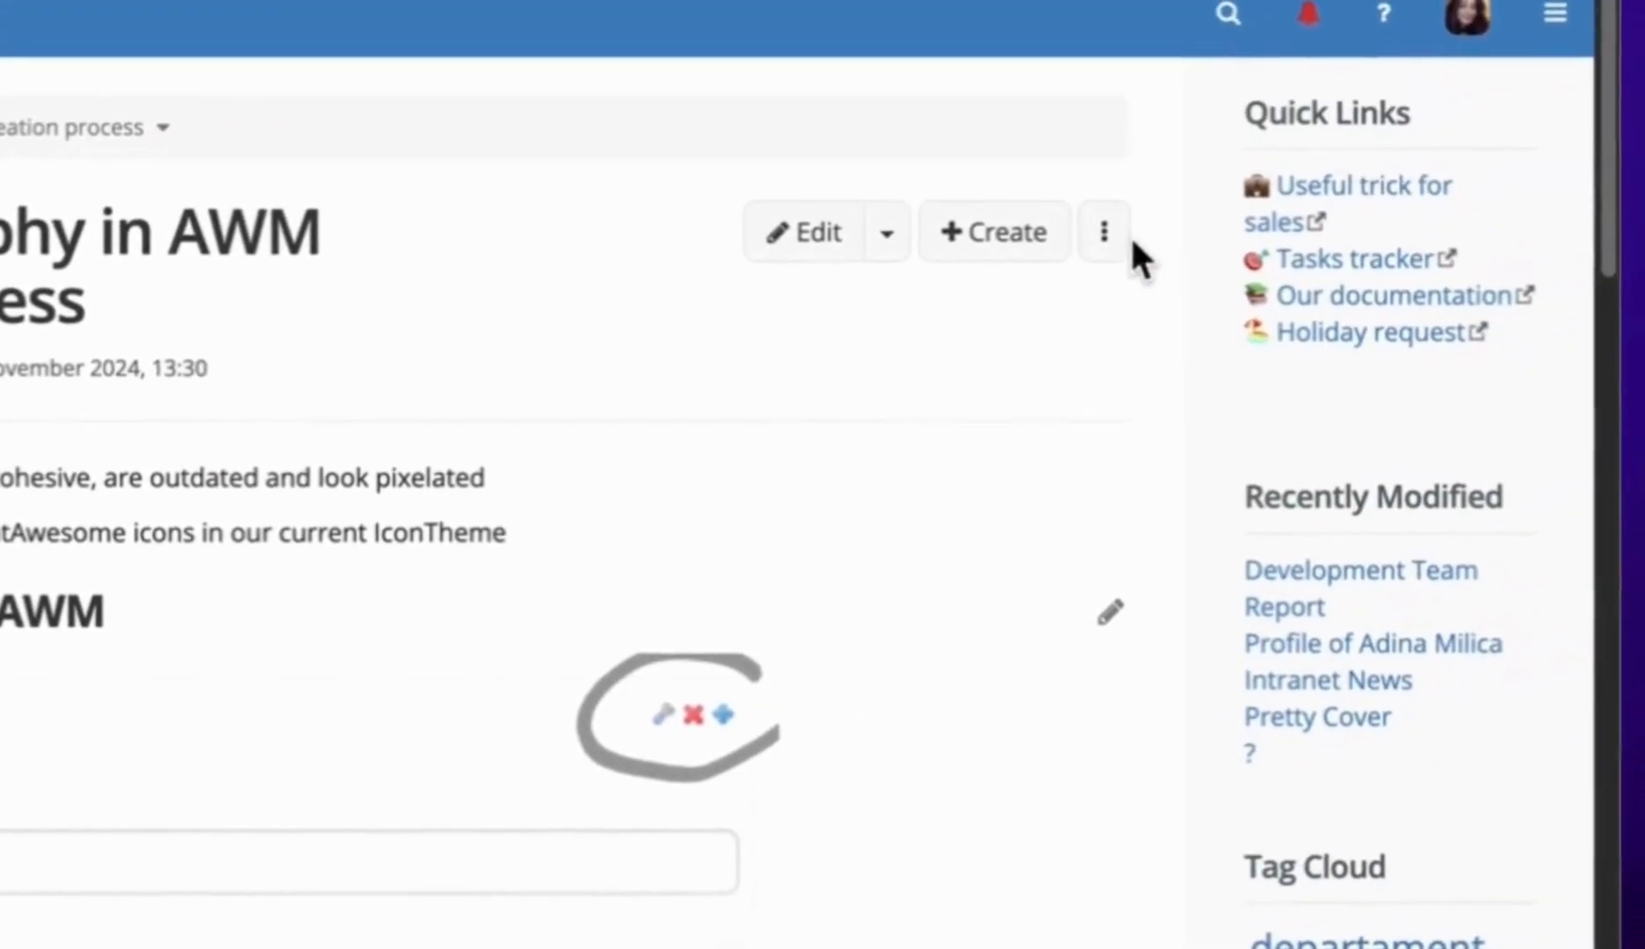
Start a PDF export of the "Old iconography in AWM creation process" page and continue to the PDF export options
{"action": "left_click", "coordinate": [1094, 251]}
{"action": "left_click", "coordinate": [932, 630]}
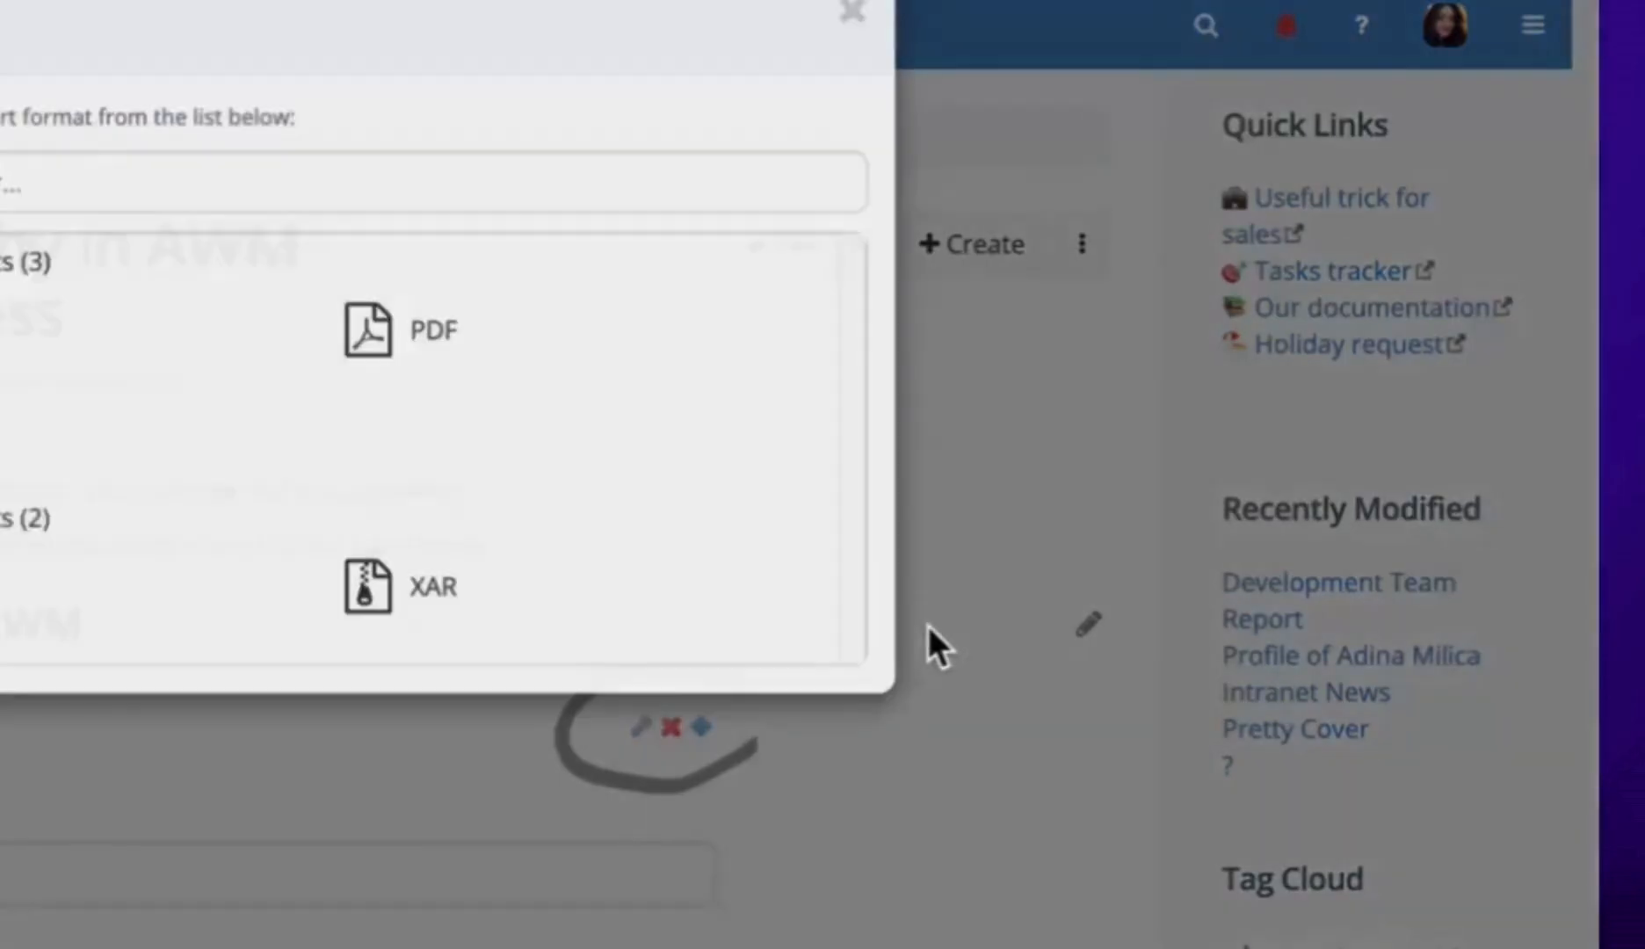
{"action": "left_click", "coordinate": [610, 448]}
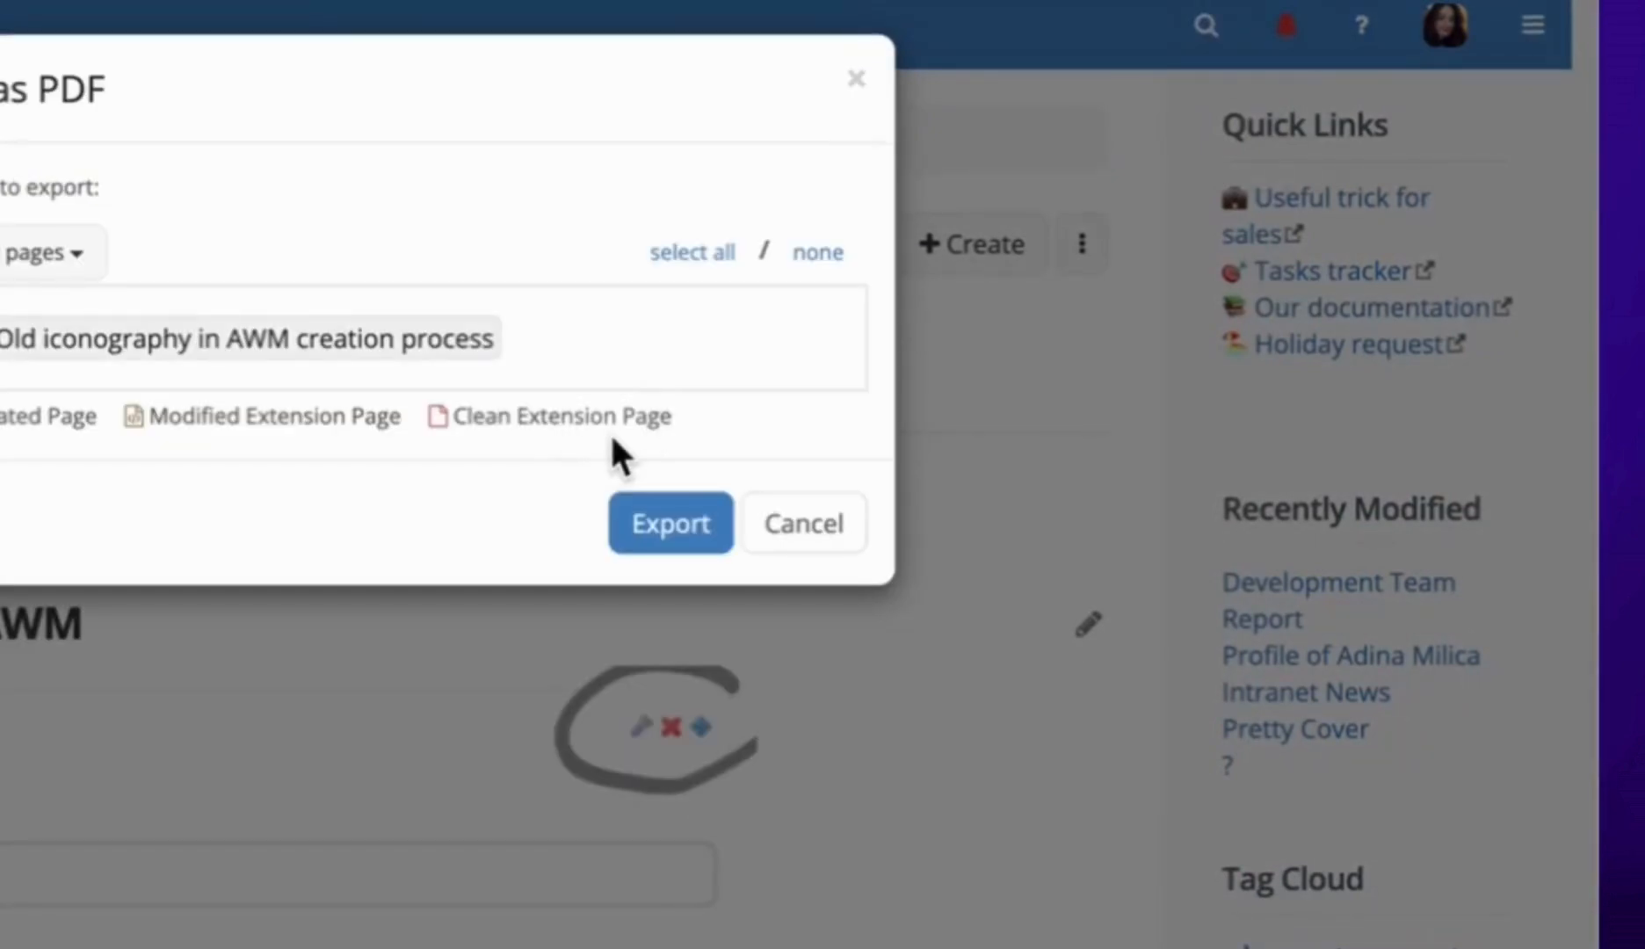
{"action": "left_click", "coordinate": [664, 523]}
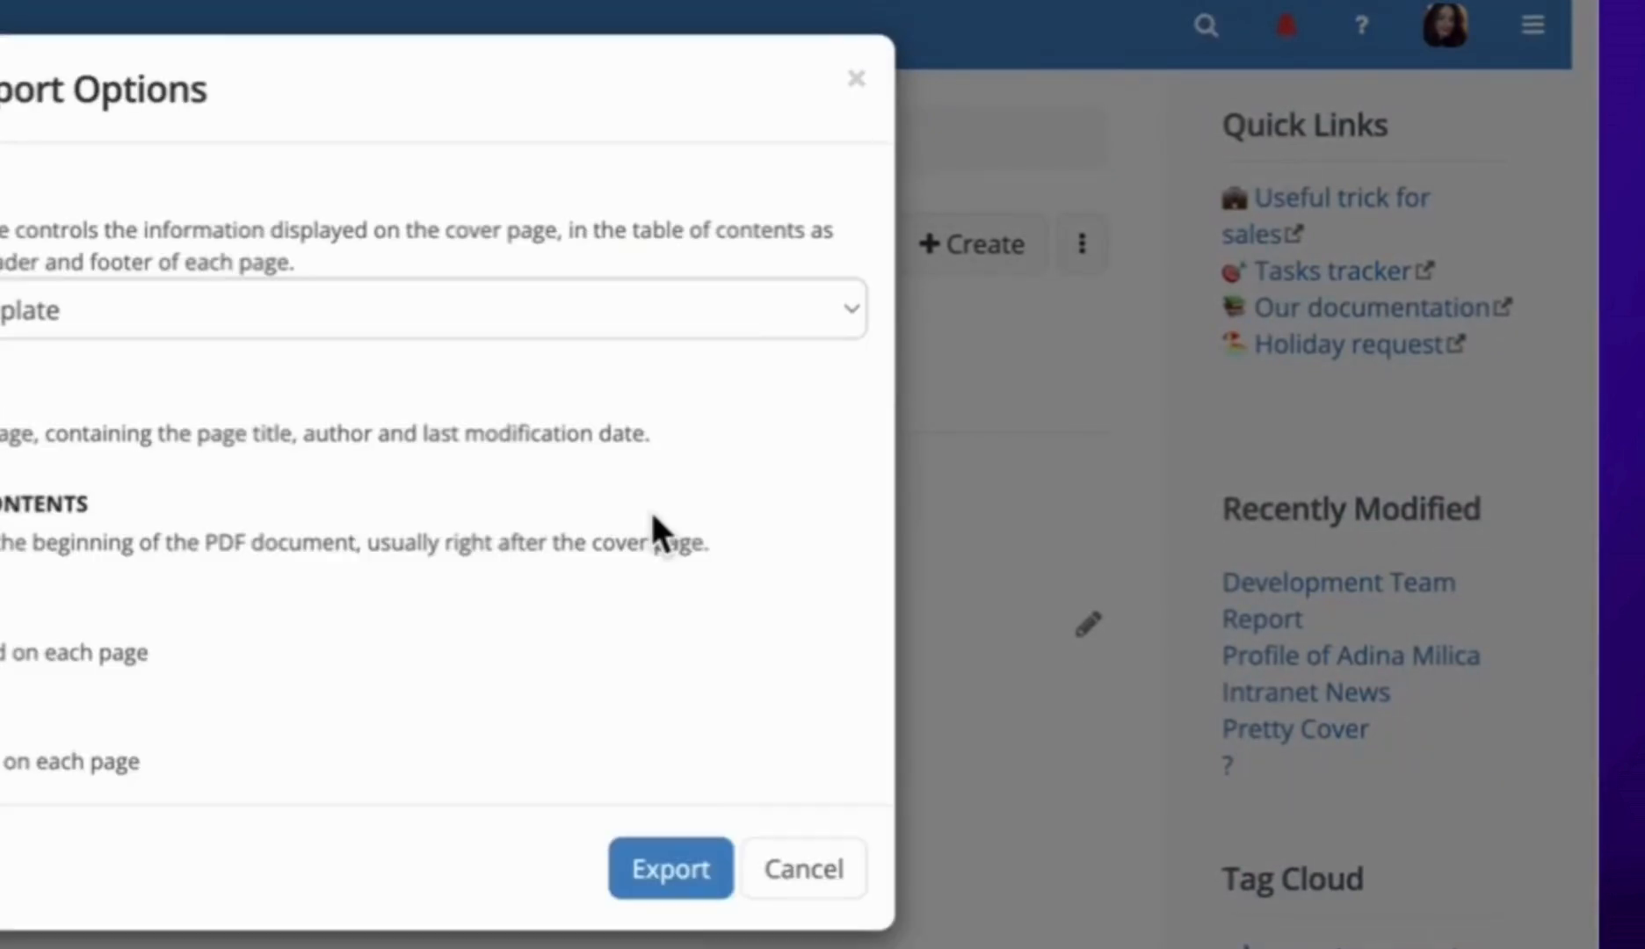
Choose Development Team Report as the PDF template and run the export
{"action": "left_click", "coordinate": [684, 327]}
{"action": "left_click", "coordinate": [654, 350]}
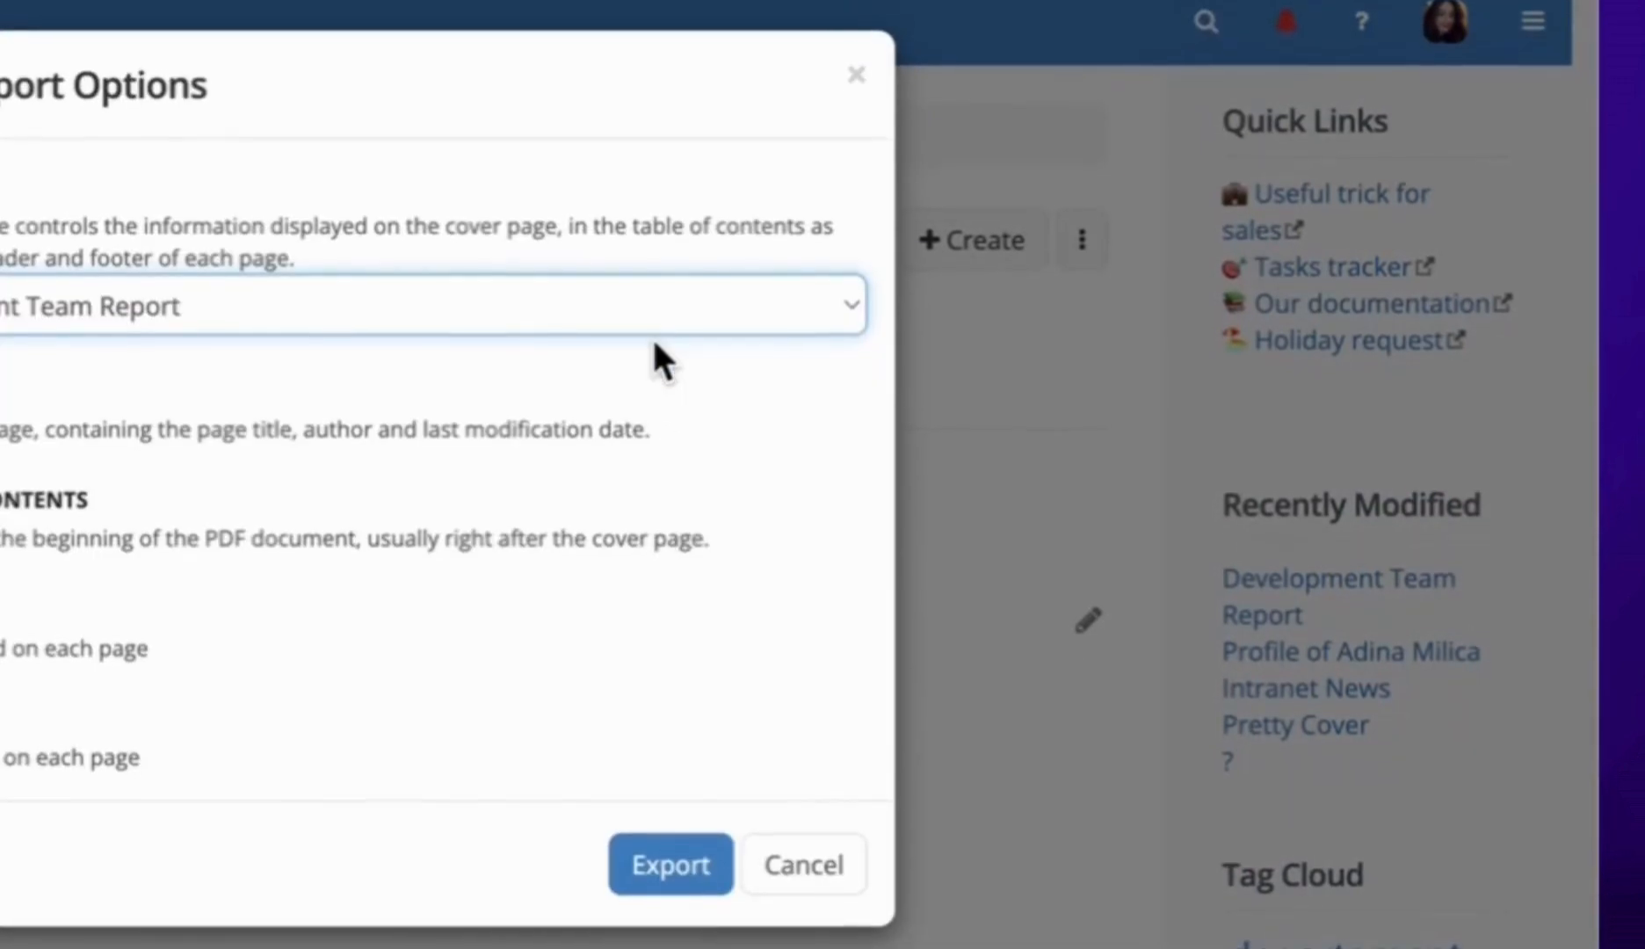
{"action": "left_click", "coordinate": [679, 869]}
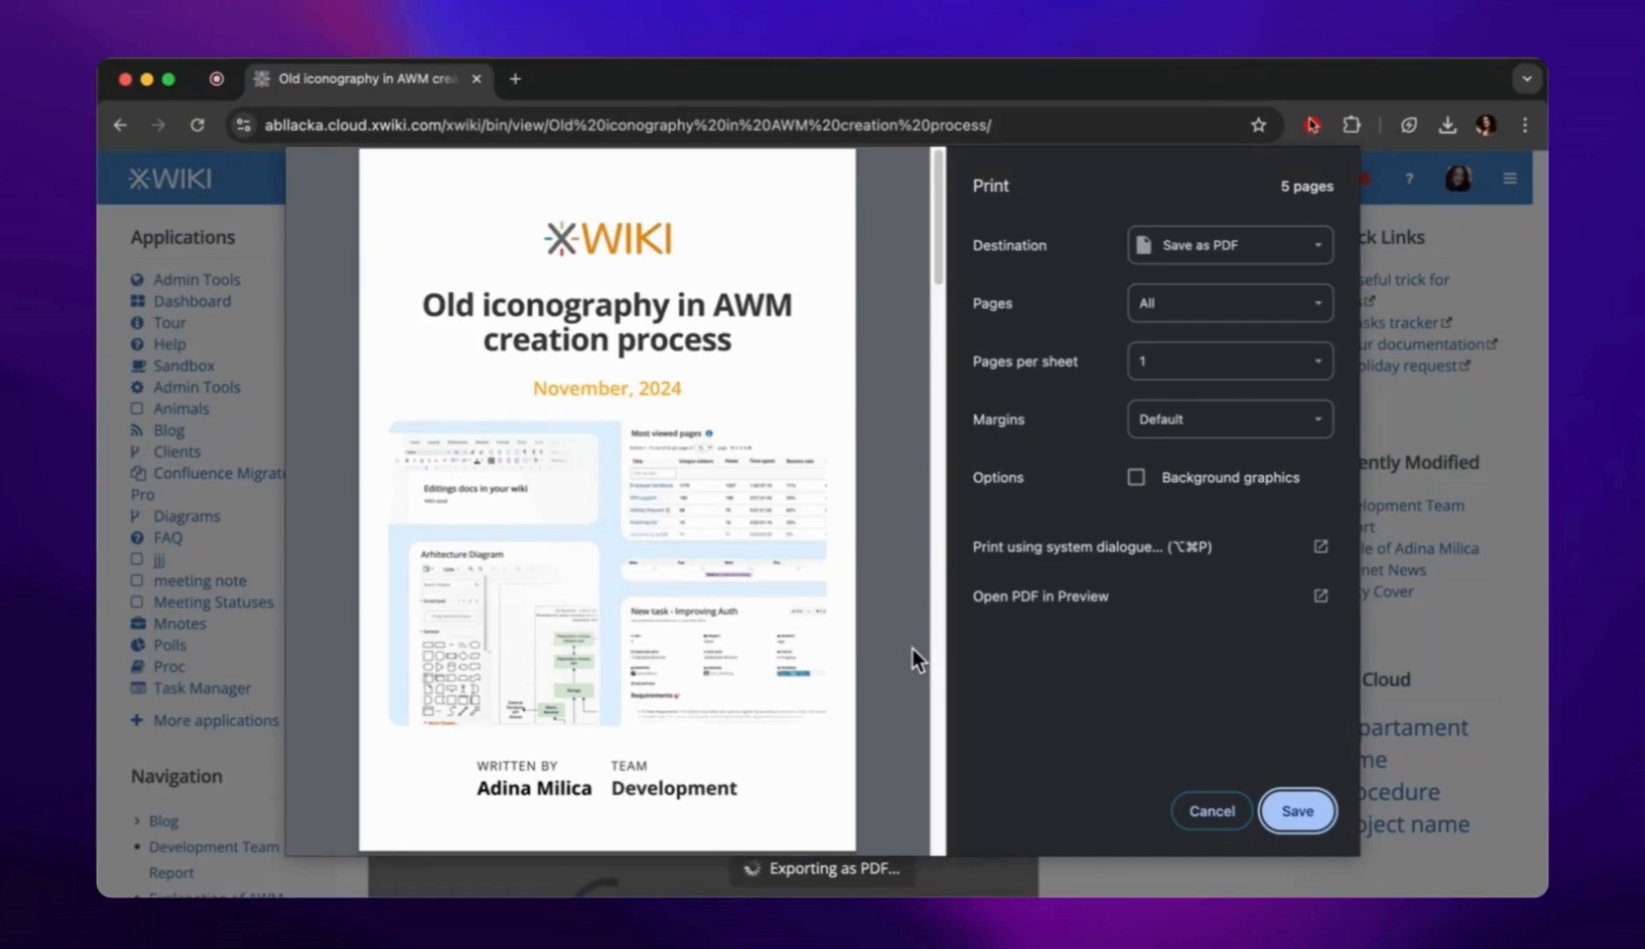
Save the exported document as a PDF file and close the PDF export options
{"action": "left_click", "coordinate": [1299, 811]}
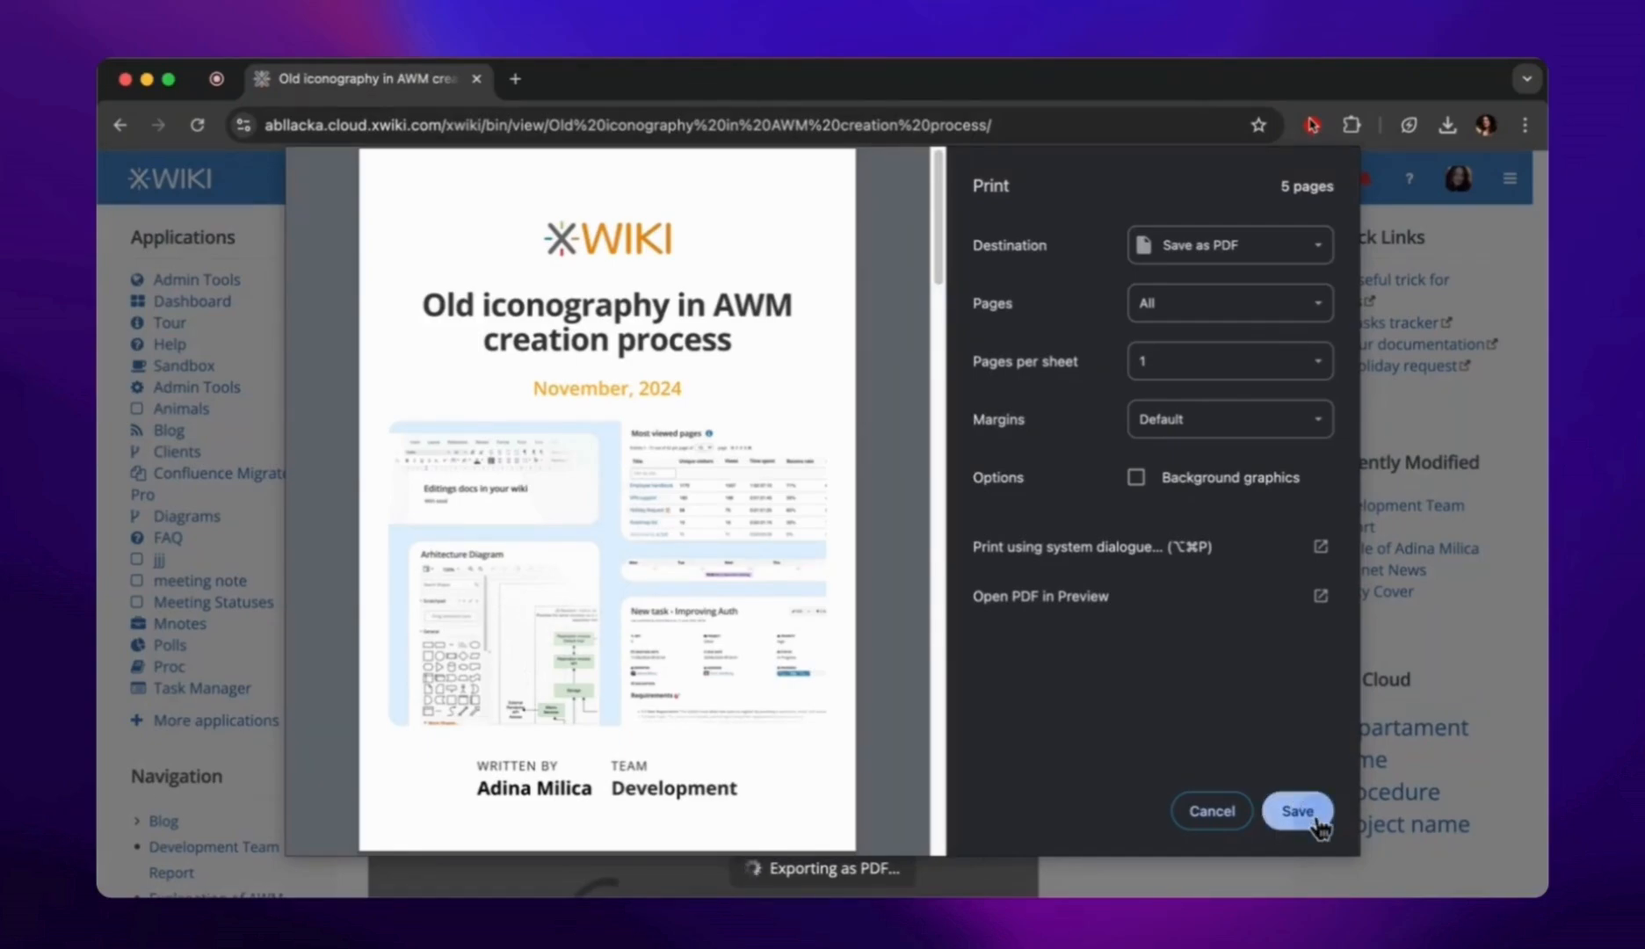
{"action": "left_click", "coordinate": [1003, 567]}
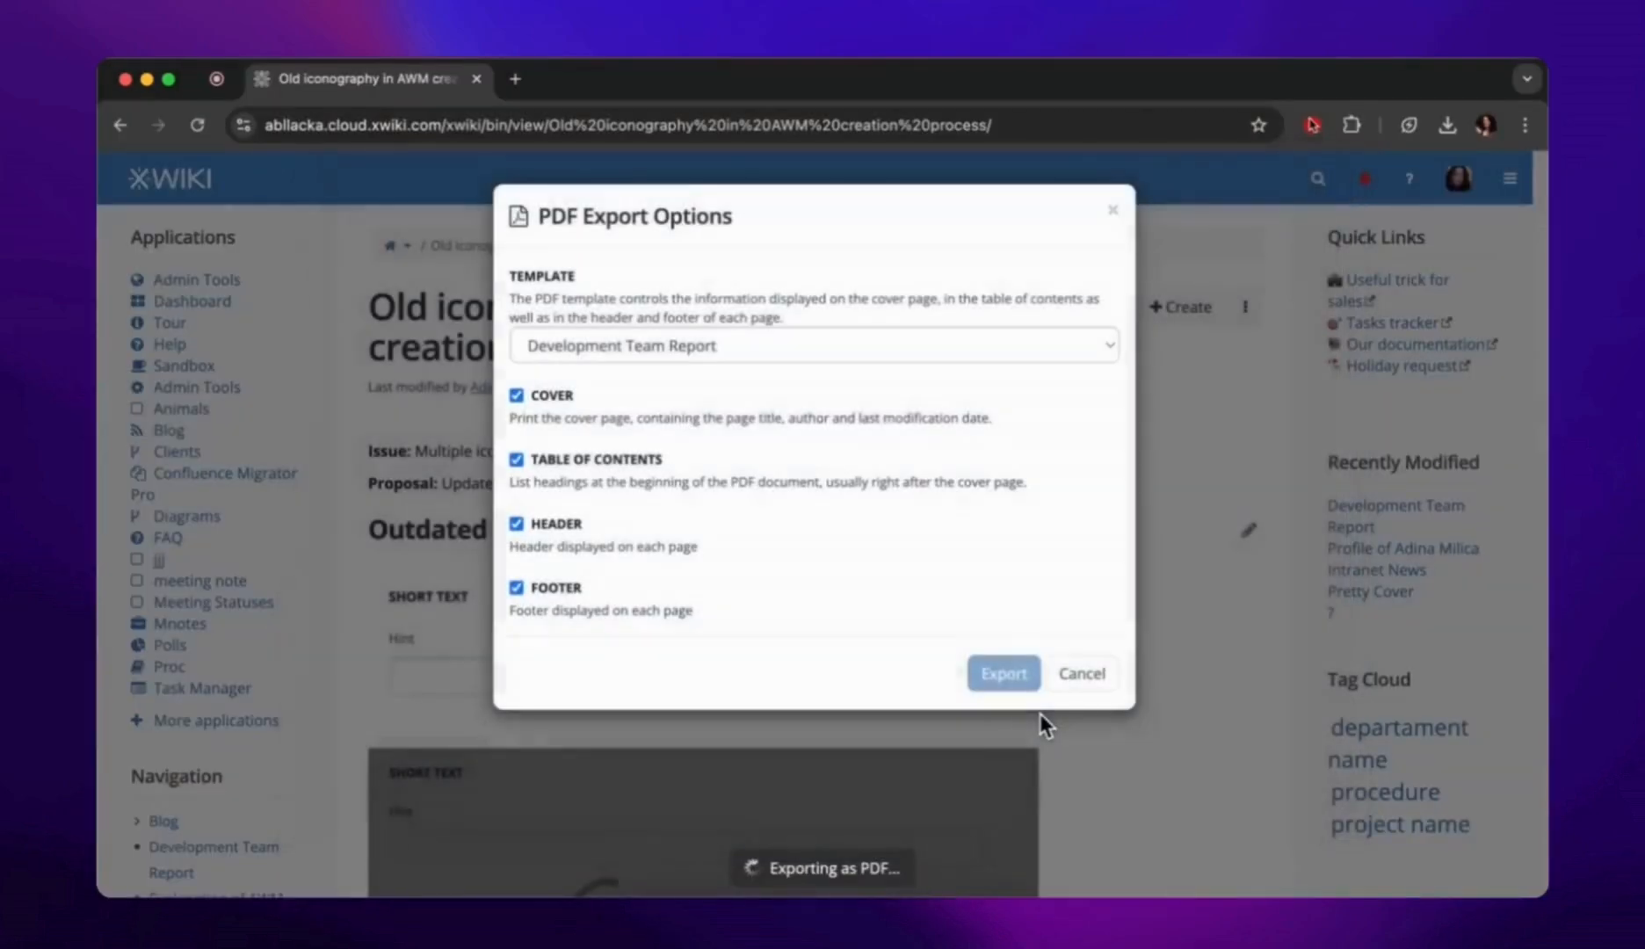
{"action": "left_click", "coordinate": [1082, 674]}
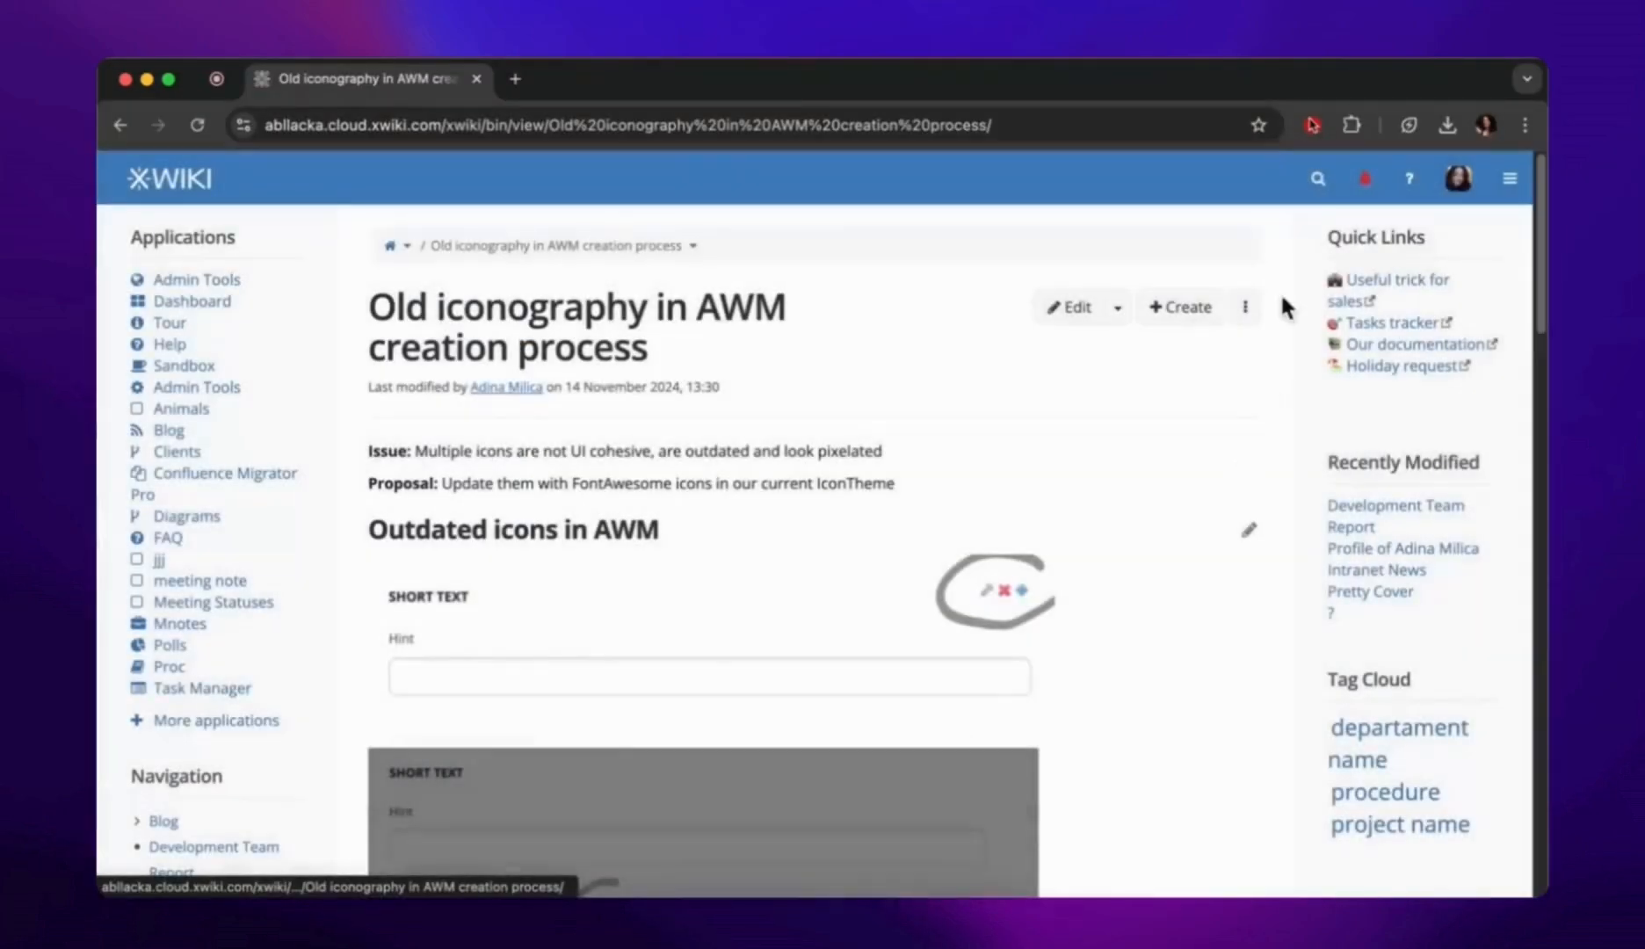